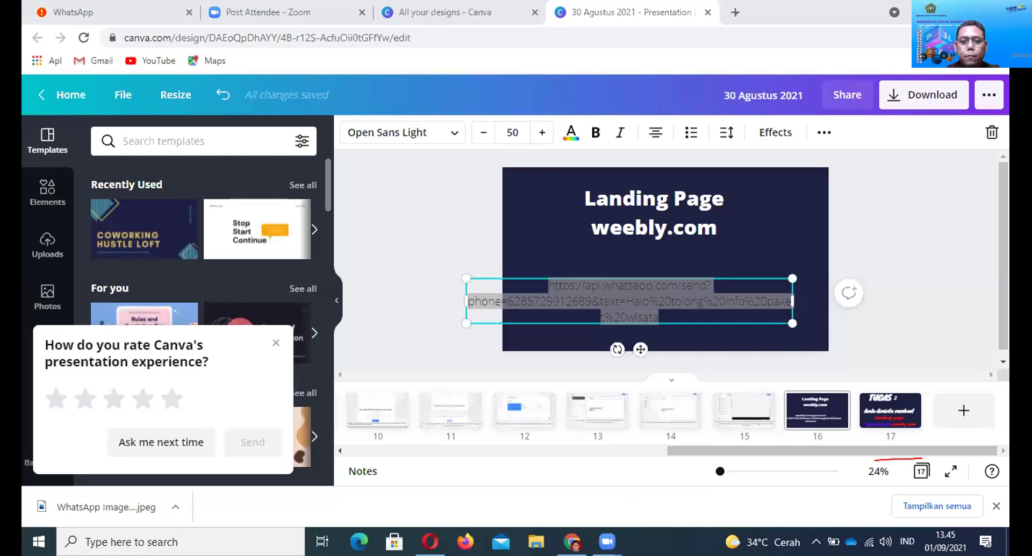
# Open a new Chrome tab beside the Canva presentation and focus its address bar
pyautogui.click(571, 541)
pyautogui.hotkey('ctrl', 't')
pyautogui.click(620, 31)
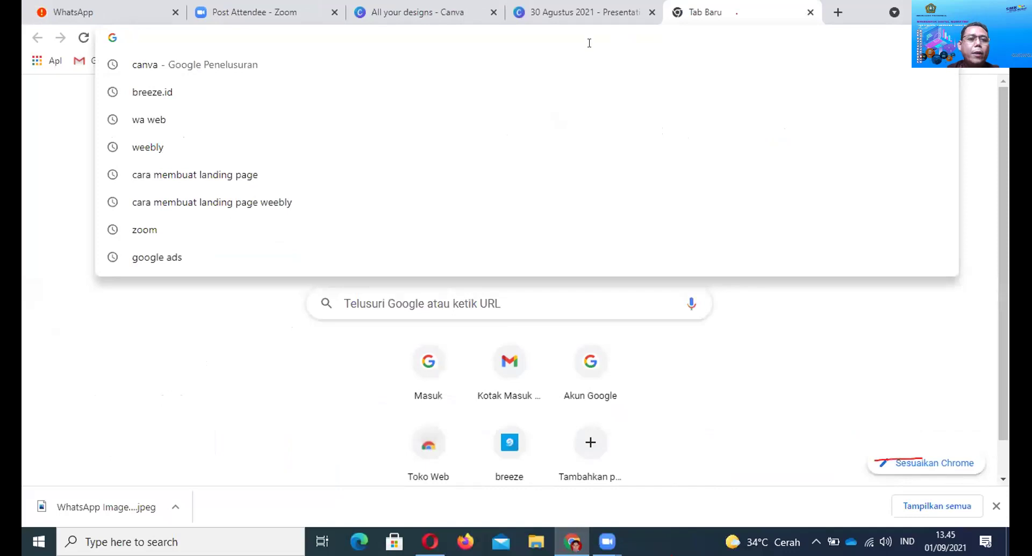
# Search weebly from recent searches and follow the Login sitelink to the My Site dashboard
pyautogui.click(249, 154)
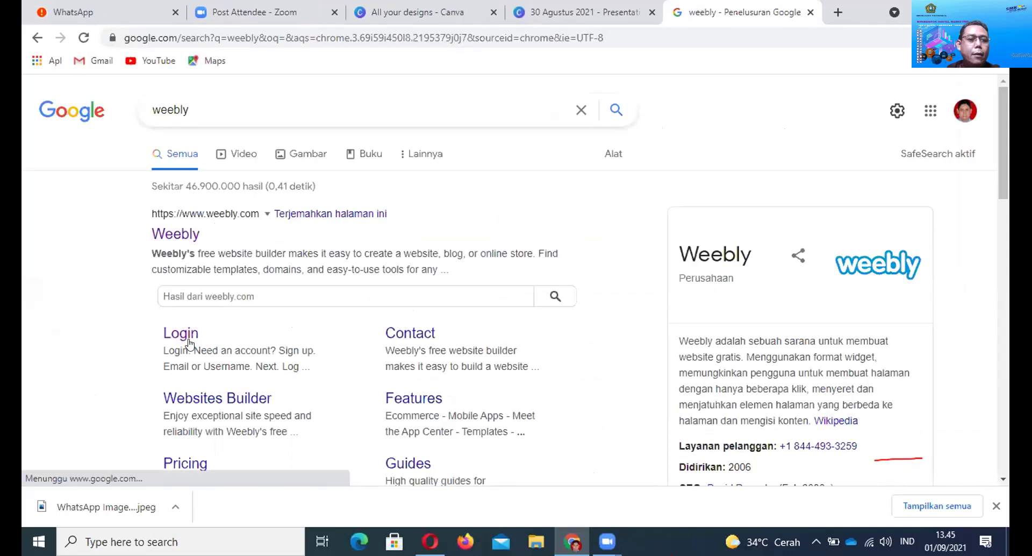
pyautogui.click(188, 342)
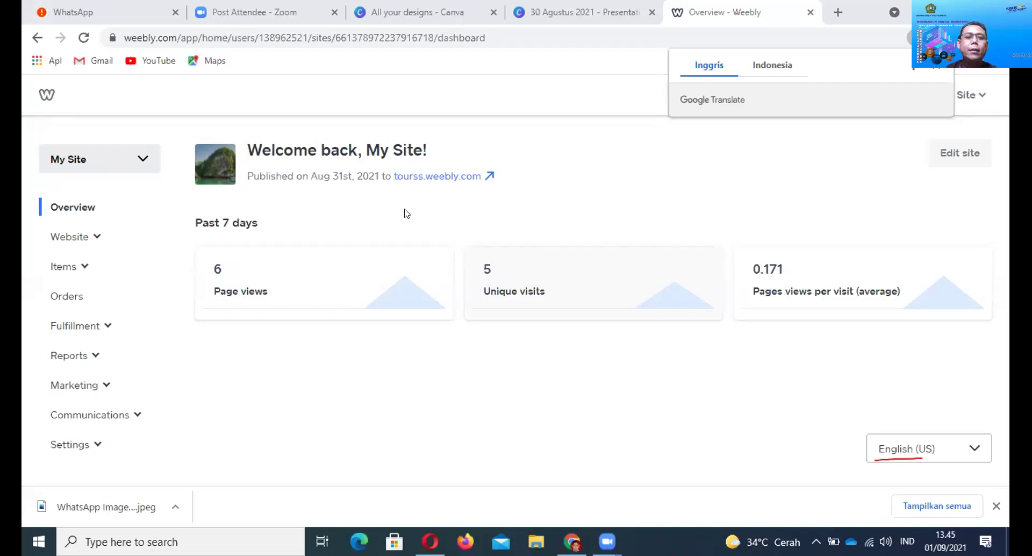
pyautogui.click(435, 176)
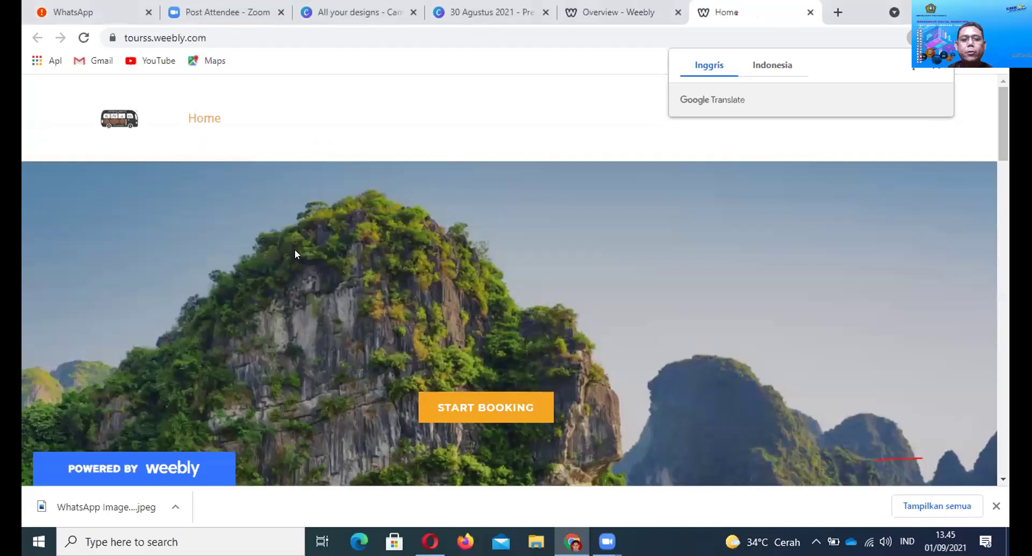
pyautogui.scroll(-1, 295, 249)
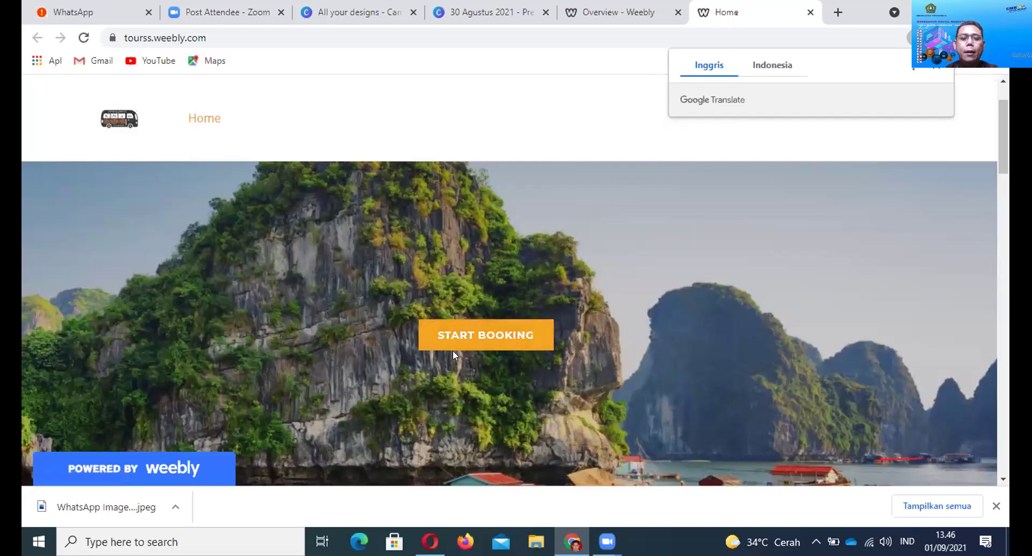
pyautogui.click(476, 334)
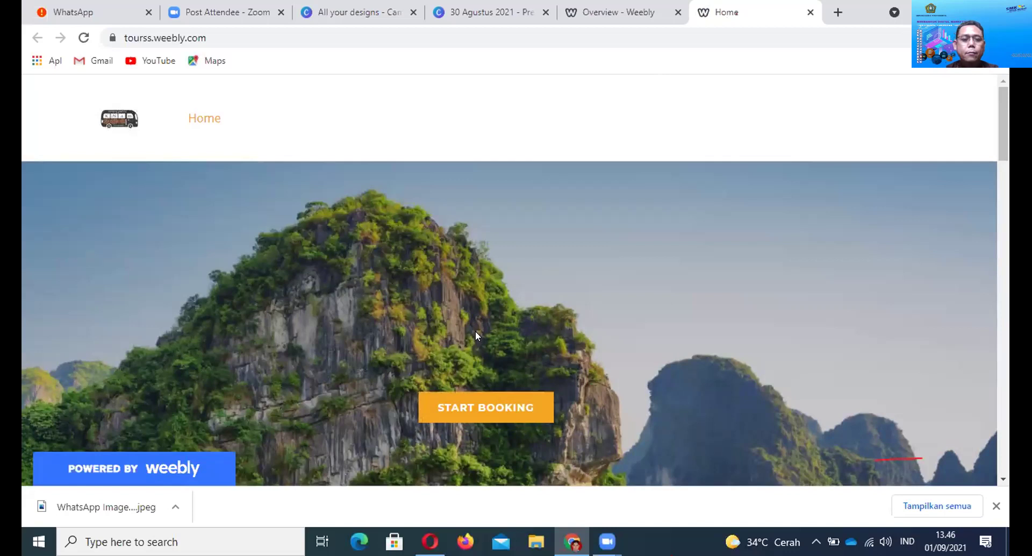
pyautogui.scroll(-1, 476, 334)
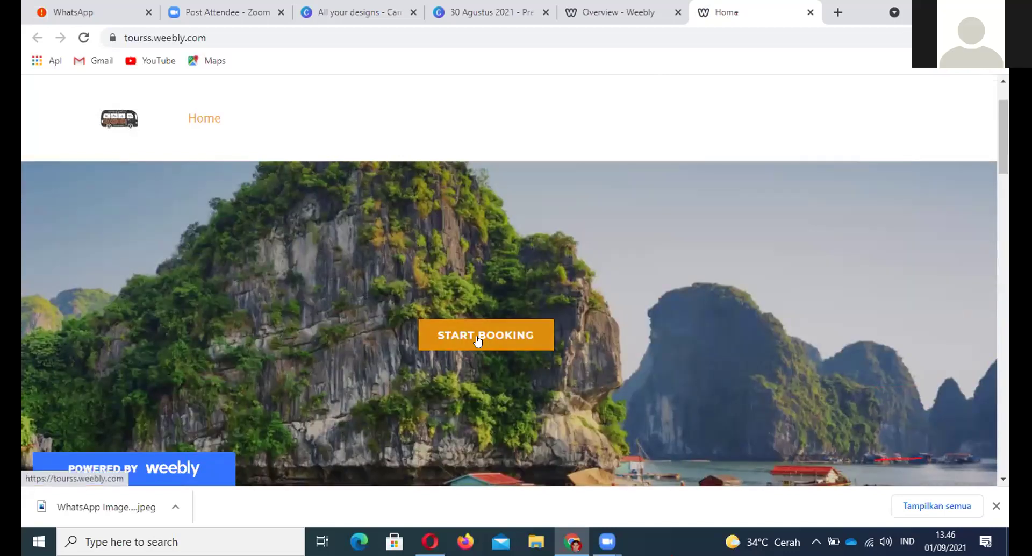
pyautogui.click(476, 337)
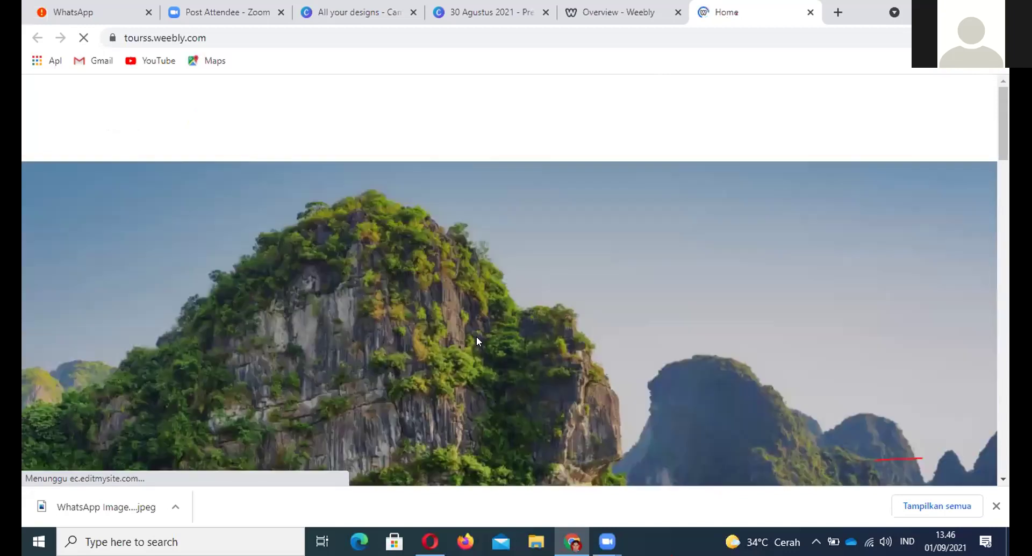
pyautogui.scroll(-10, 501, 329)
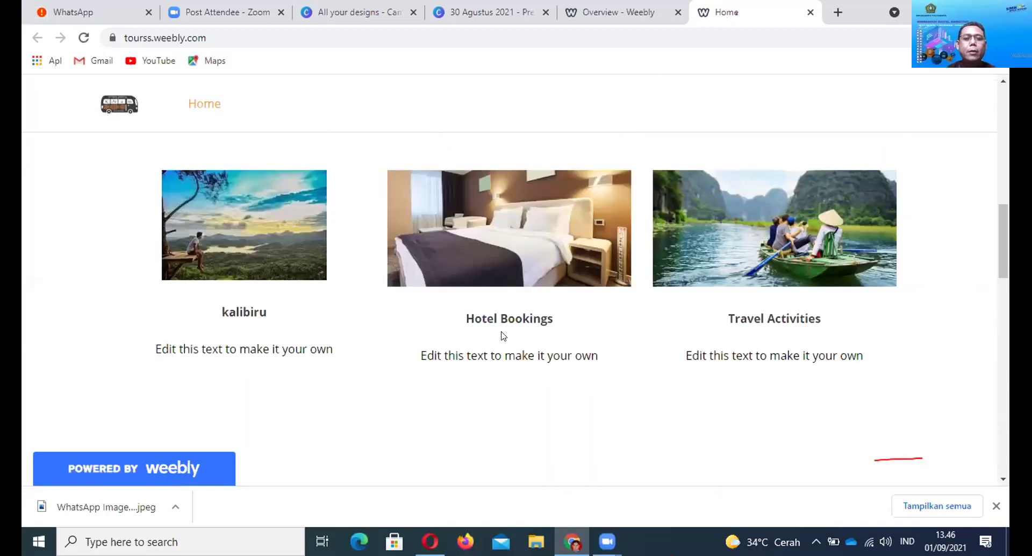
pyautogui.scroll(10, 501, 333)
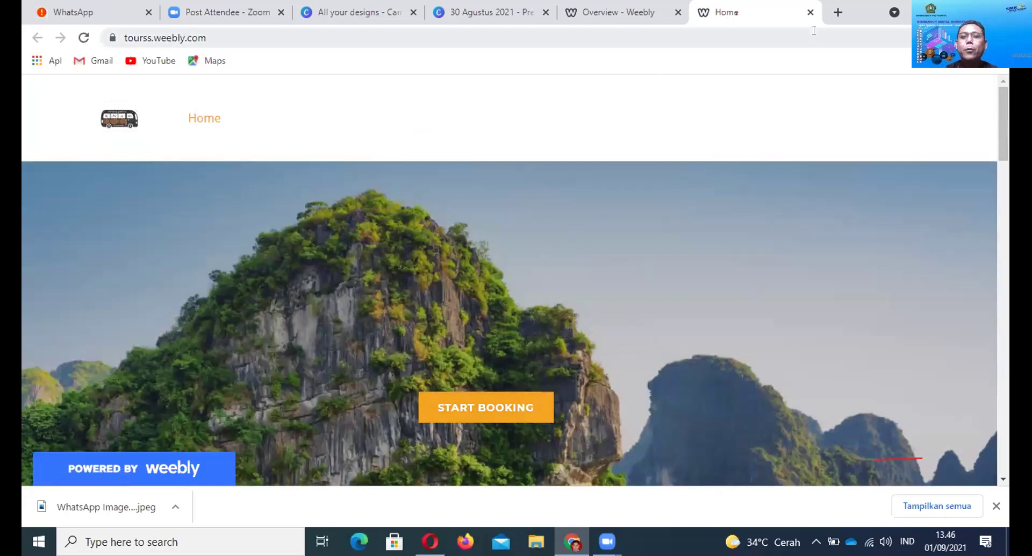
pyautogui.click(810, 12)
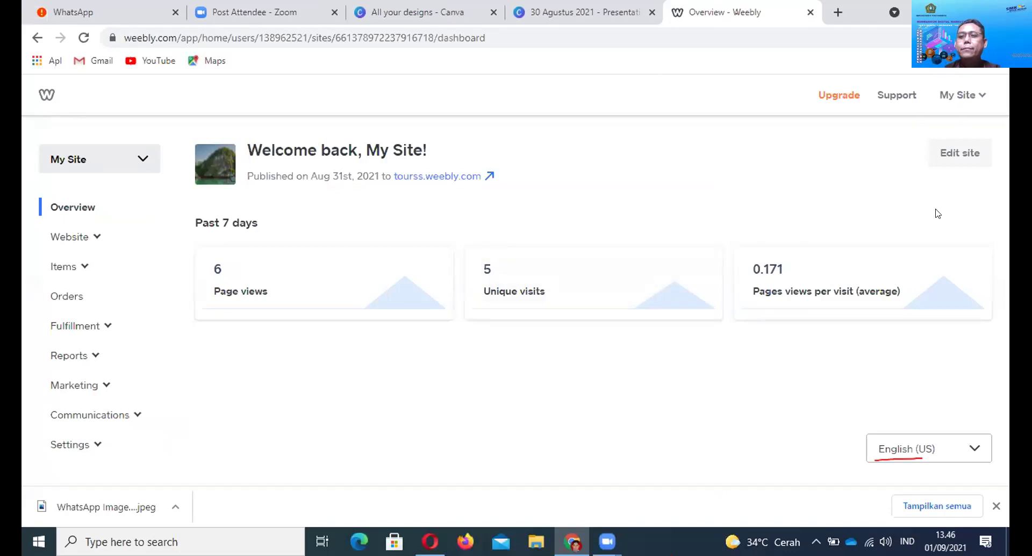
# Add a new site from the My Site menu, then bring the Canva presentation back up
pyautogui.click(981, 97)
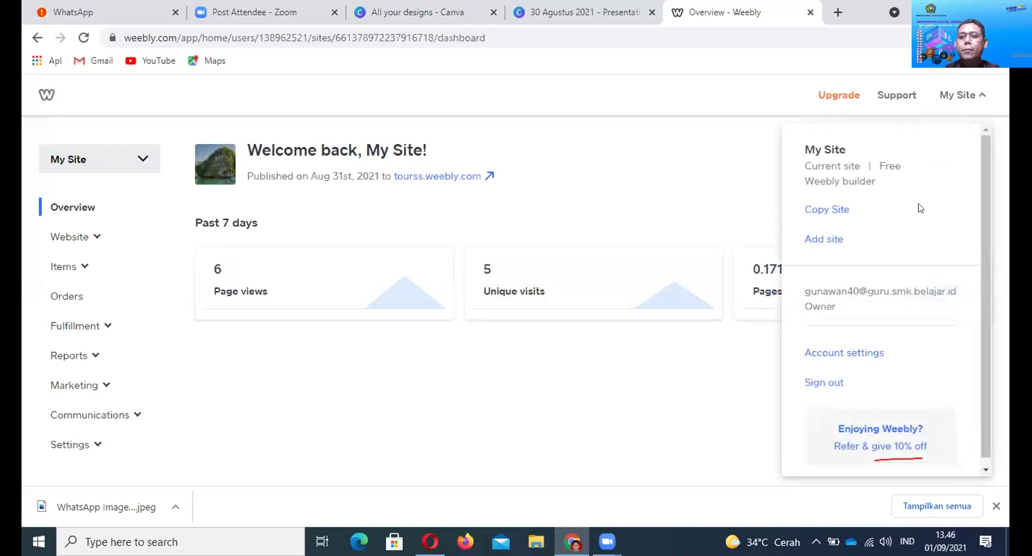
pyautogui.click(819, 240)
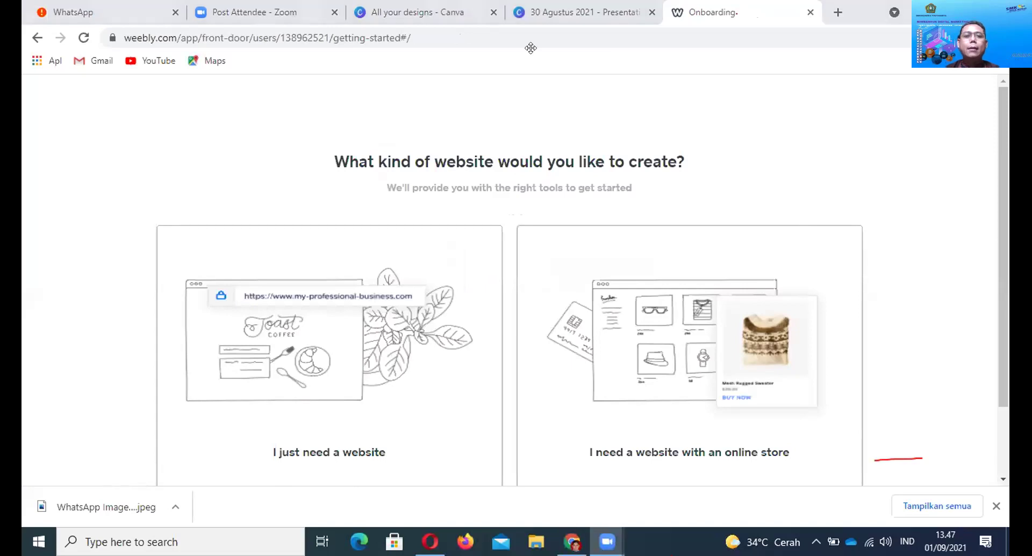
pyautogui.click(584, 16)
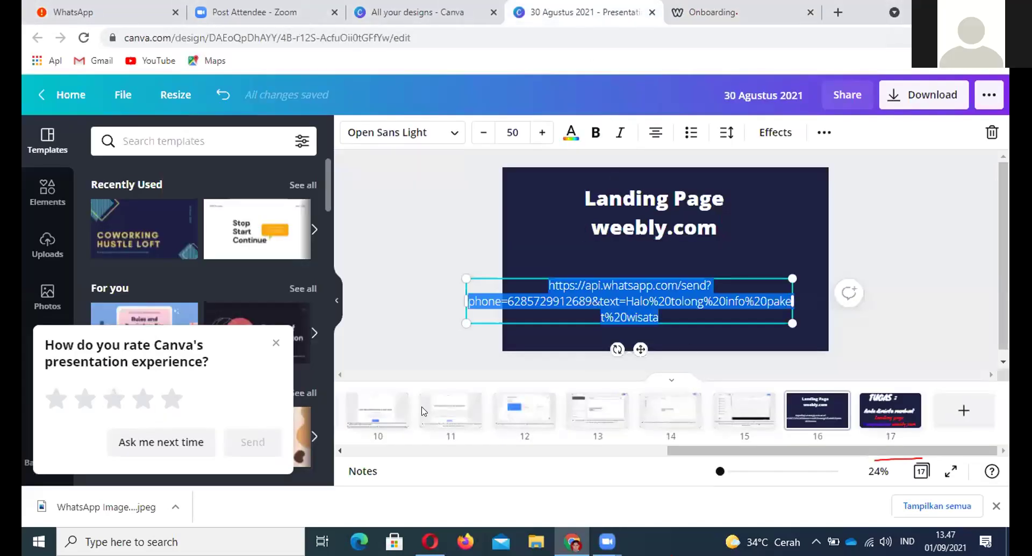
# Check the Weebly sign-up screenshot on Canva slide 8, then return to the Weebly Onboarding tab
pyautogui.moveTo(686, 451); pyautogui.dragTo(404, 449)
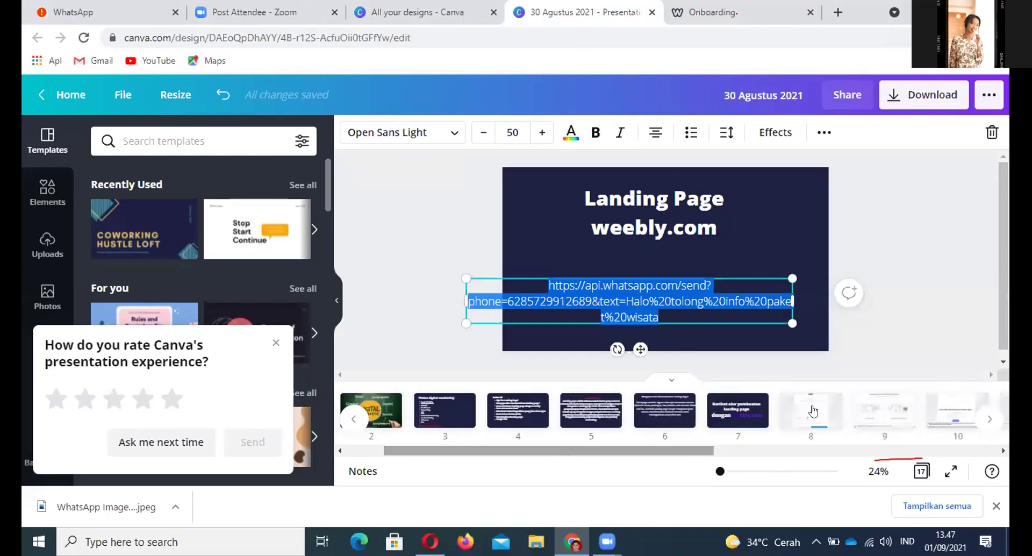
pyautogui.click(813, 411)
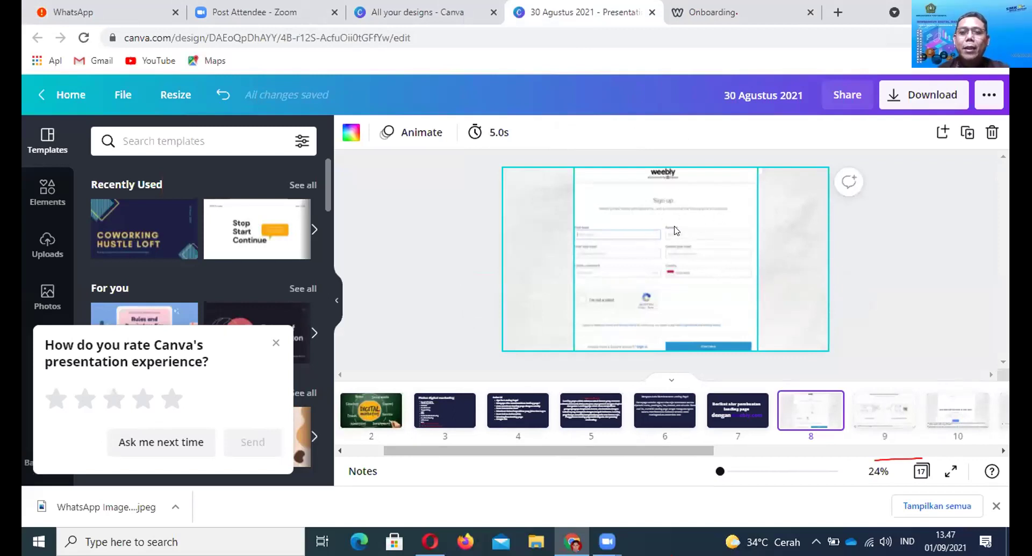
pyautogui.click(729, 15)
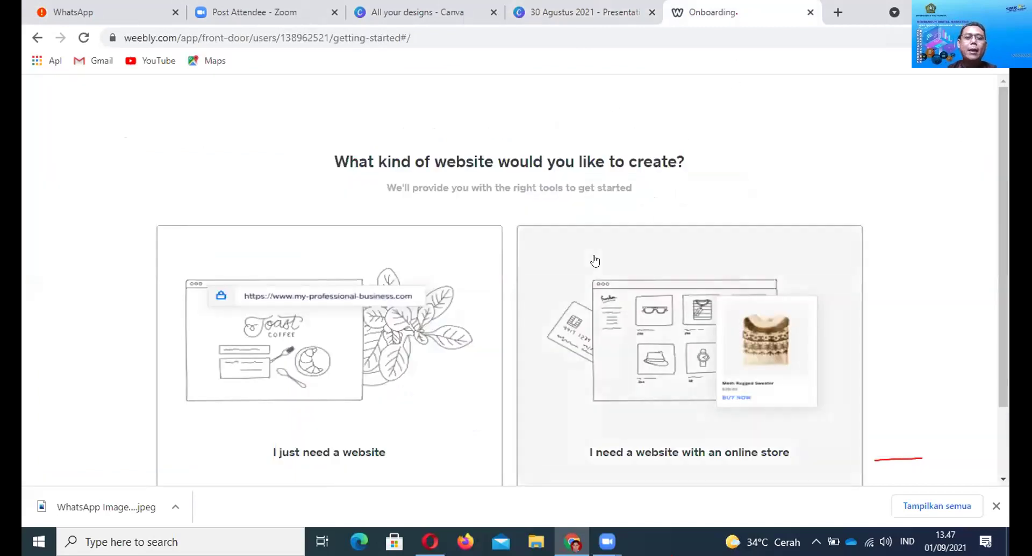
# Choose 'I just need a website' and browse Portfolio, Personal and Event themes before returning to Business
pyautogui.scroll(-1, 594, 261)
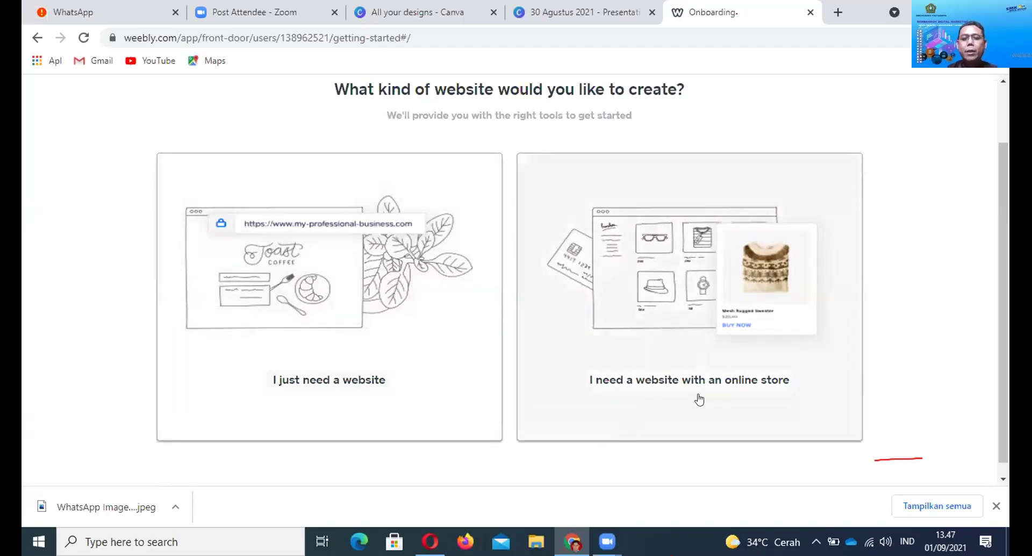
pyautogui.click(350, 386)
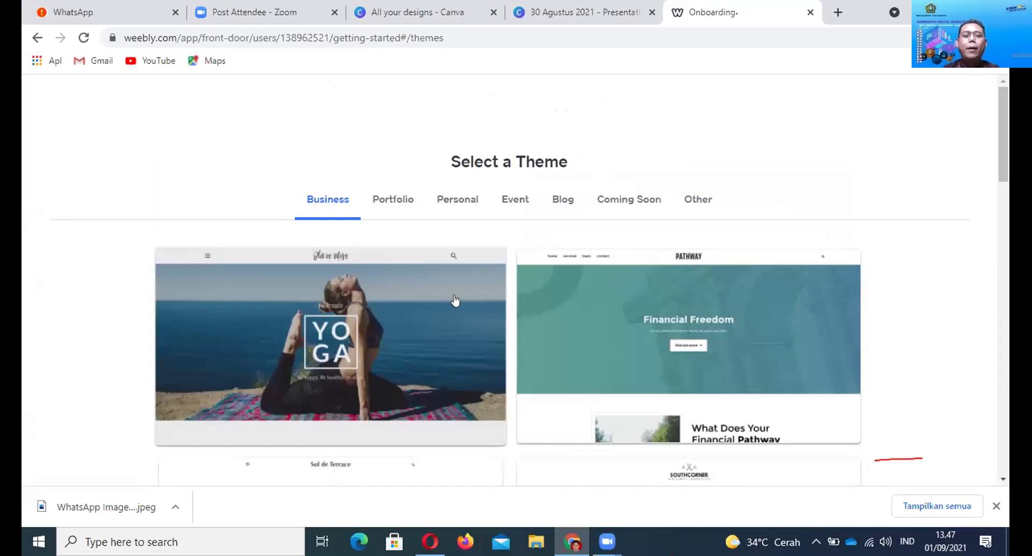
pyautogui.click(398, 205)
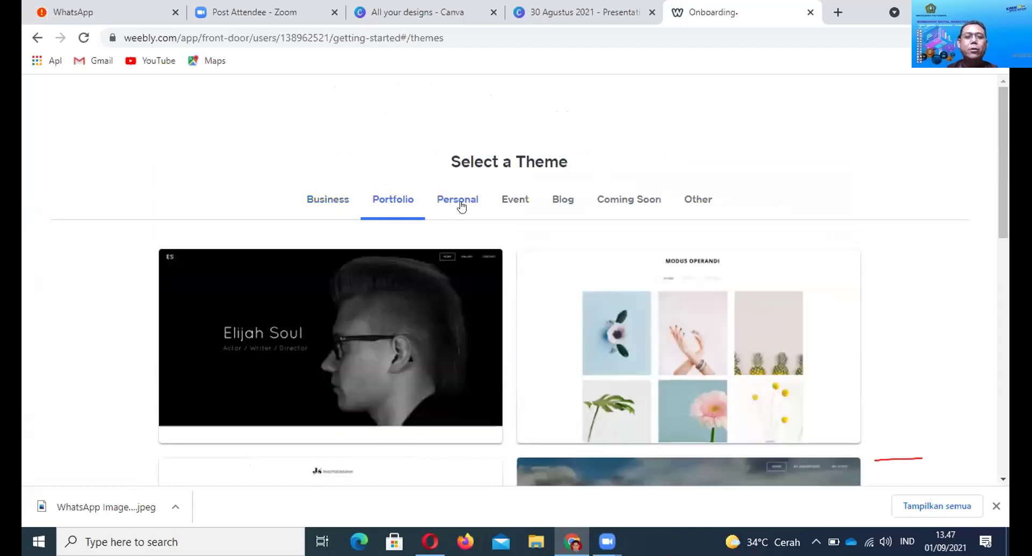
pyautogui.click(458, 204)
pyautogui.click(501, 204)
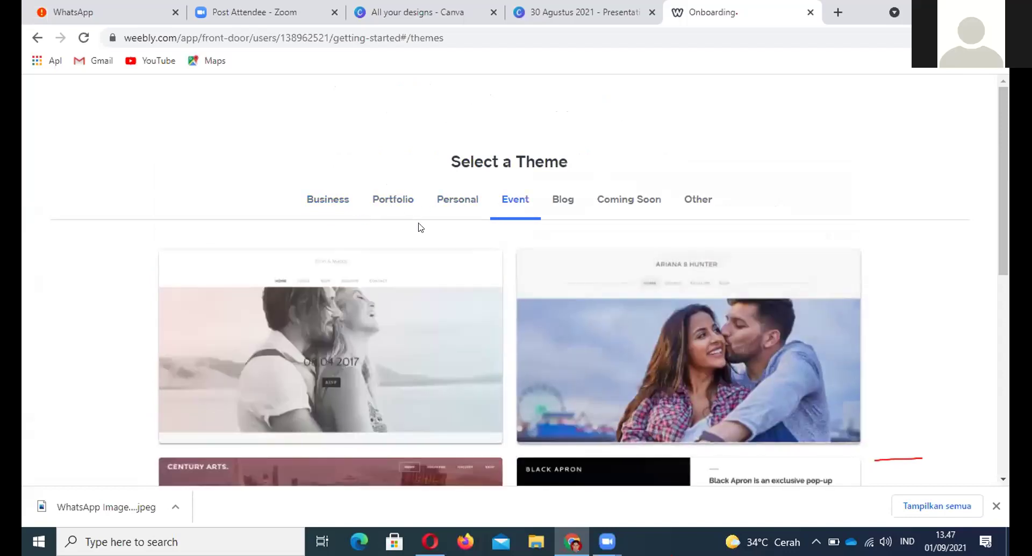
pyautogui.click(338, 203)
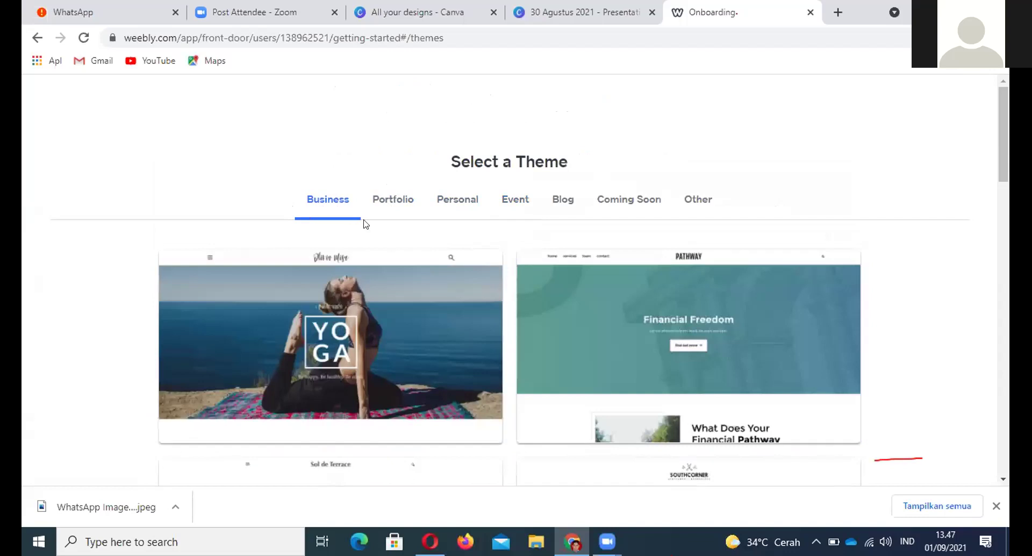
# Scroll through the Business themes and open the Travellin theme preview
pyautogui.scroll(-4, 424, 254)
pyautogui.scroll(-3, 424, 255)
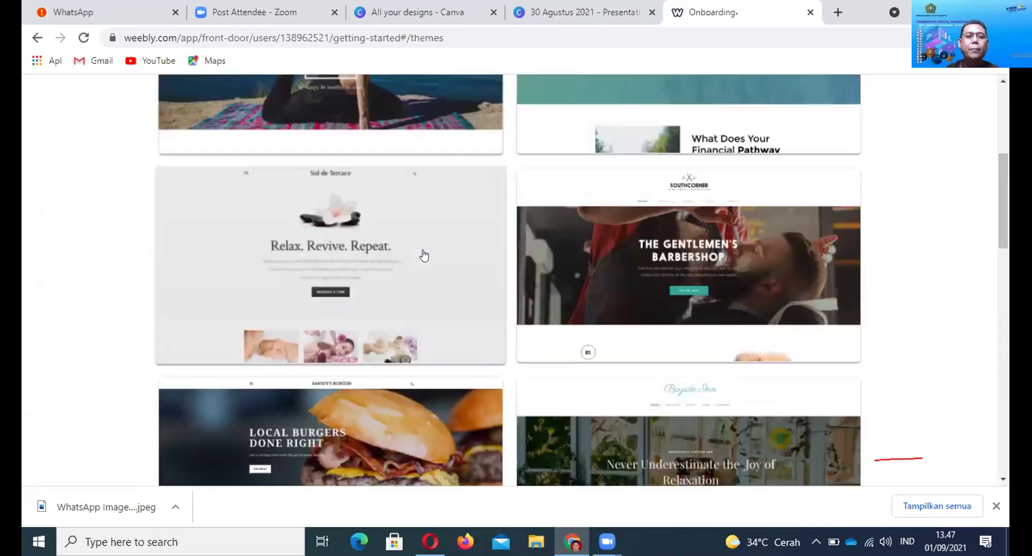
pyautogui.scroll(4, 422, 258)
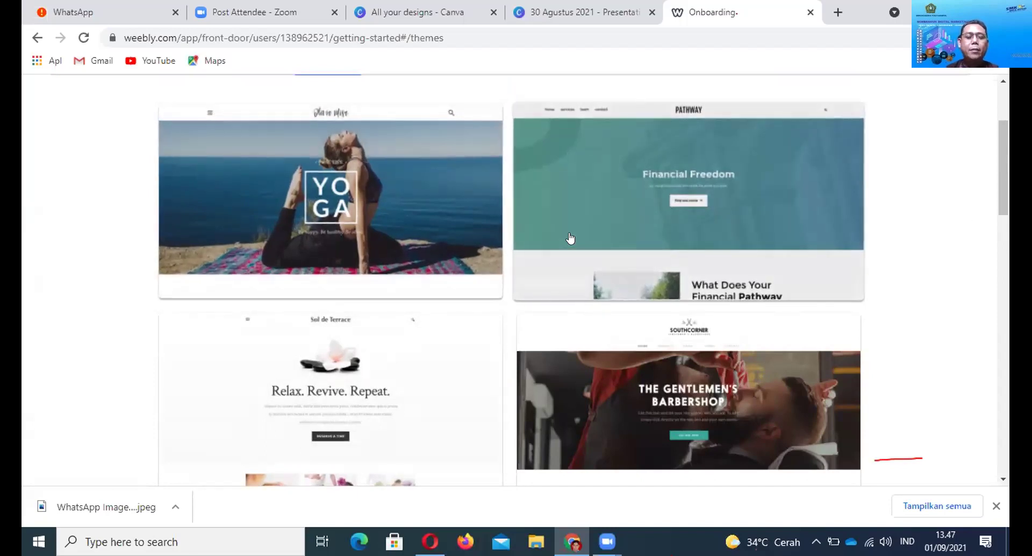
pyautogui.scroll(-1, 505, 236)
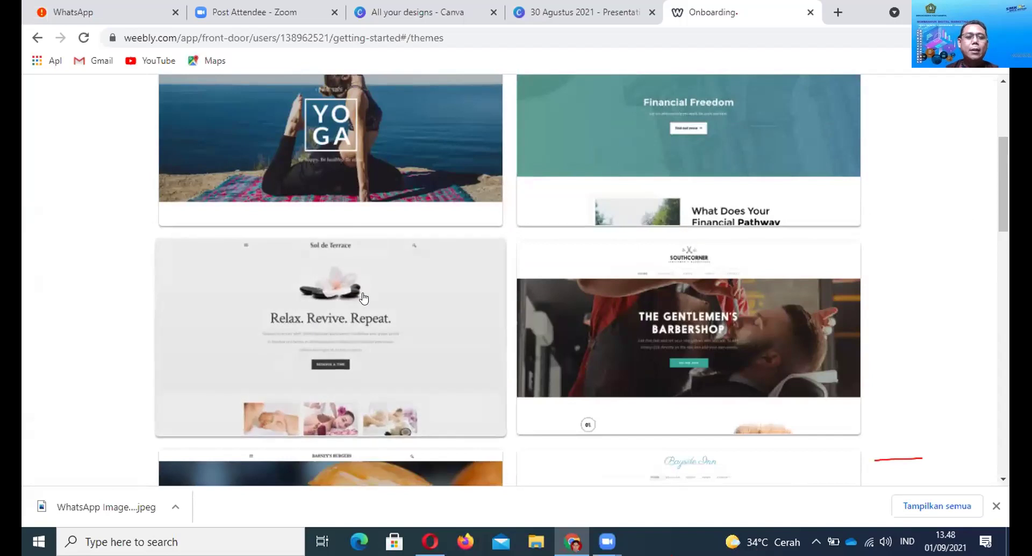
pyautogui.scroll(-3, 371, 293)
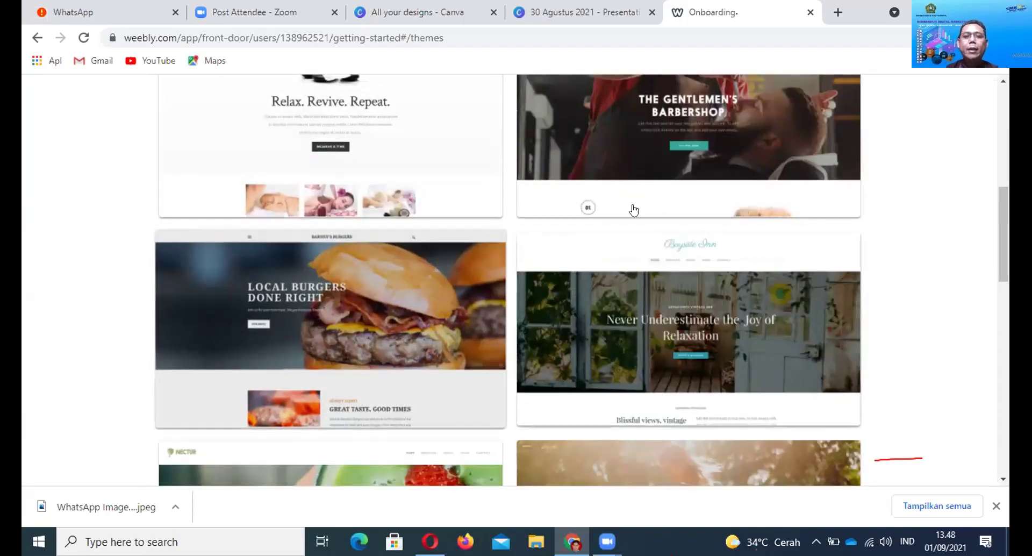
pyautogui.scroll(3, 633, 208)
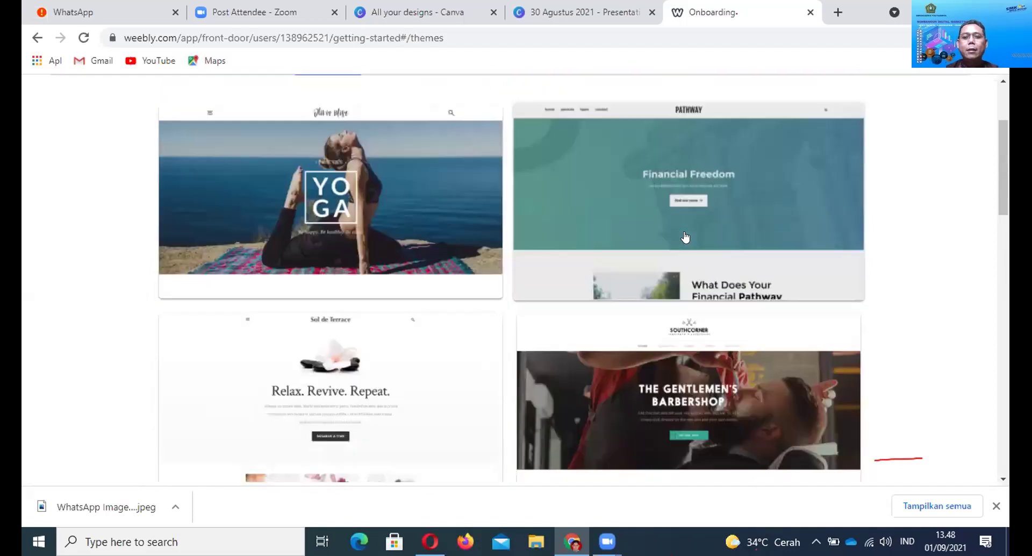
pyautogui.scroll(-12, 683, 237)
pyautogui.scroll(-3, 679, 237)
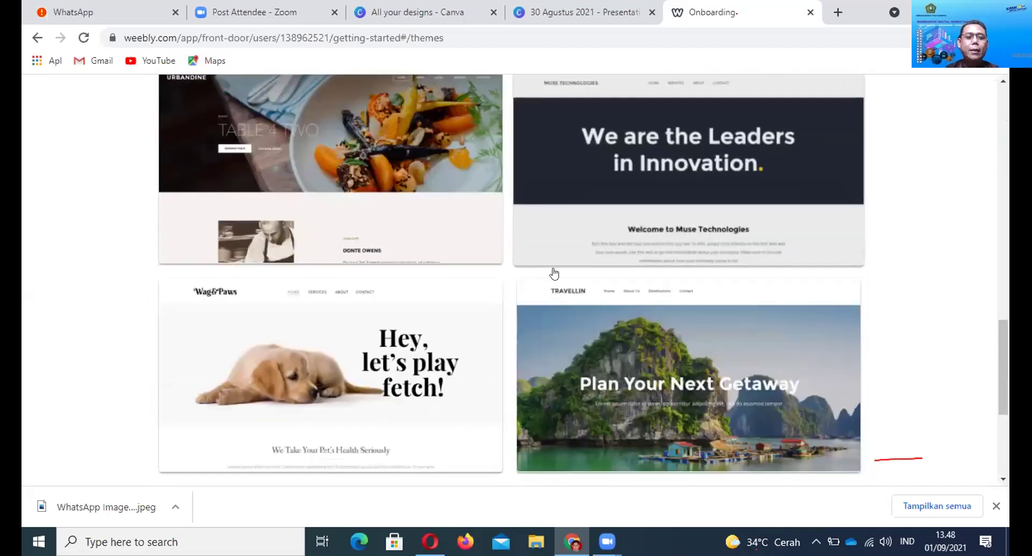
pyautogui.scroll(-1, 456, 295)
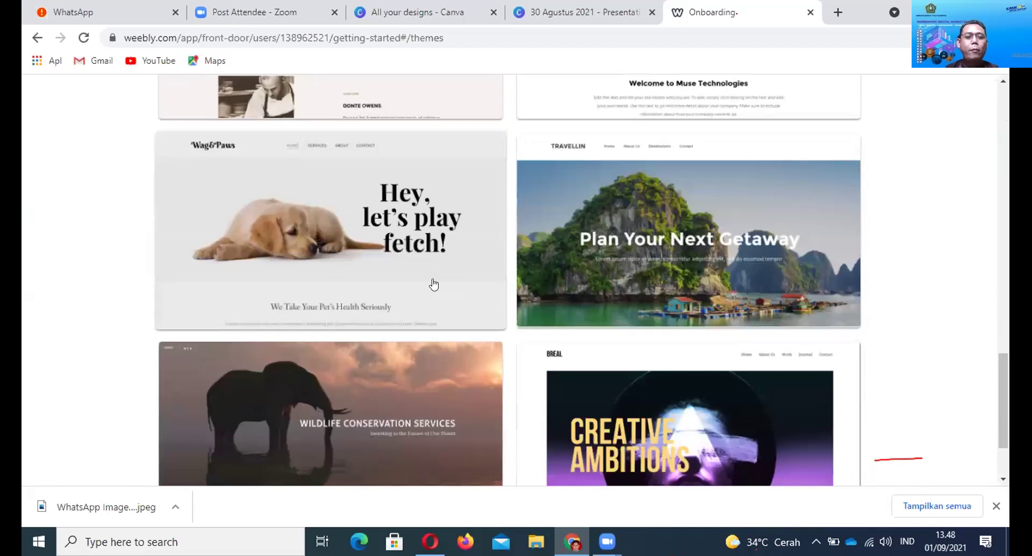
pyautogui.scroll(-1, 388, 273)
pyautogui.scroll(-1, 388, 242)
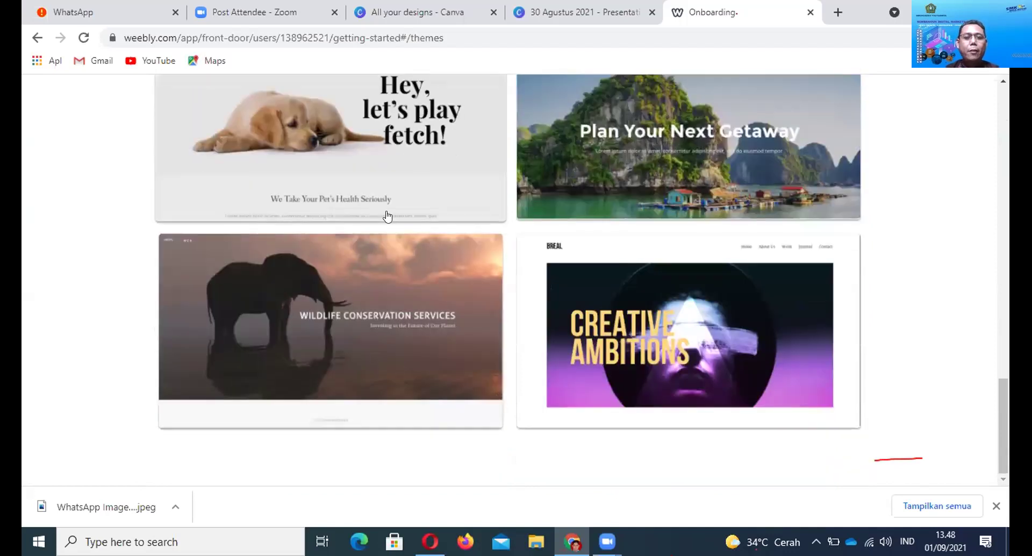
pyautogui.scroll(2, 398, 220)
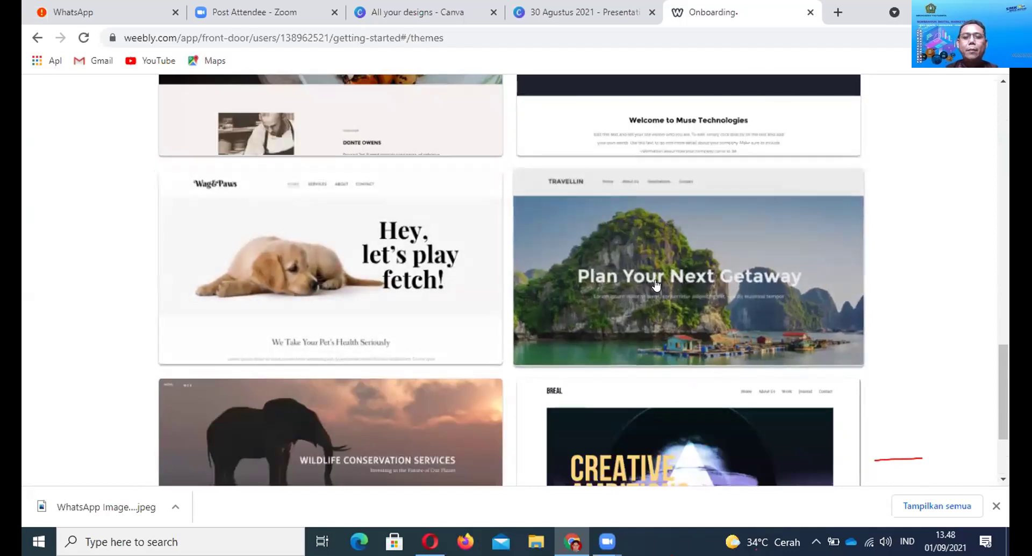
pyautogui.click(658, 280)
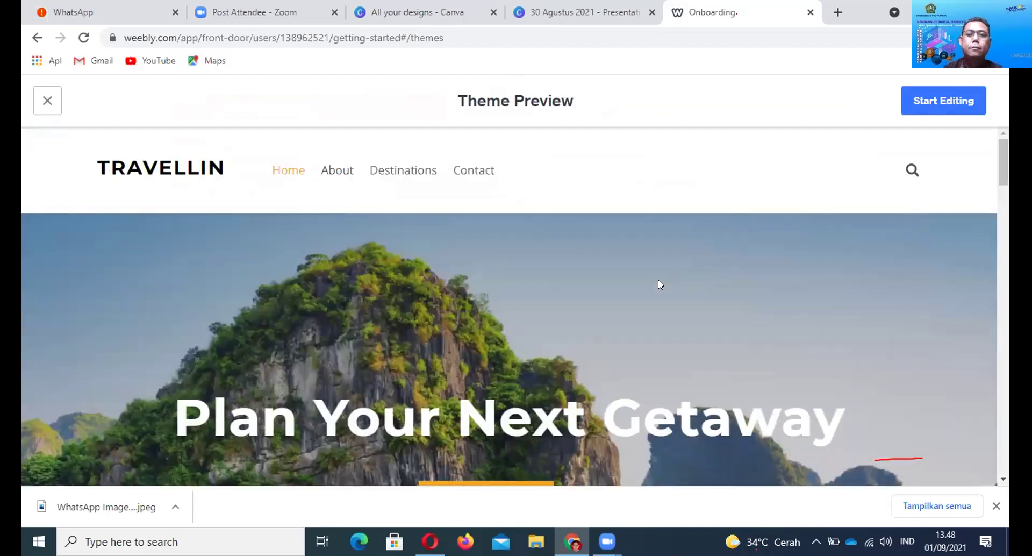
# Look through the Travellin theme preview and start editing the site with it
pyautogui.scroll(-10, 387, 322)
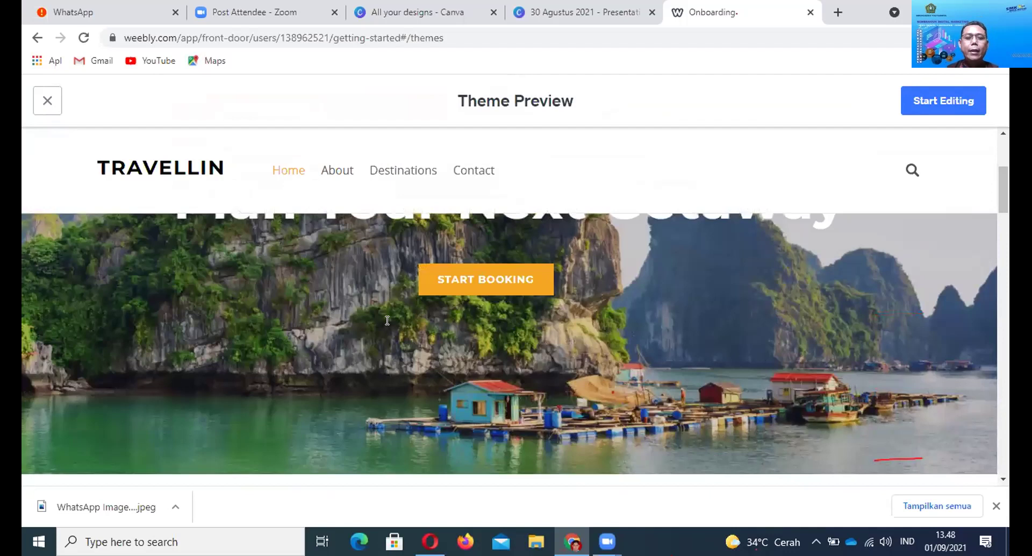
pyautogui.scroll(-12, 387, 323)
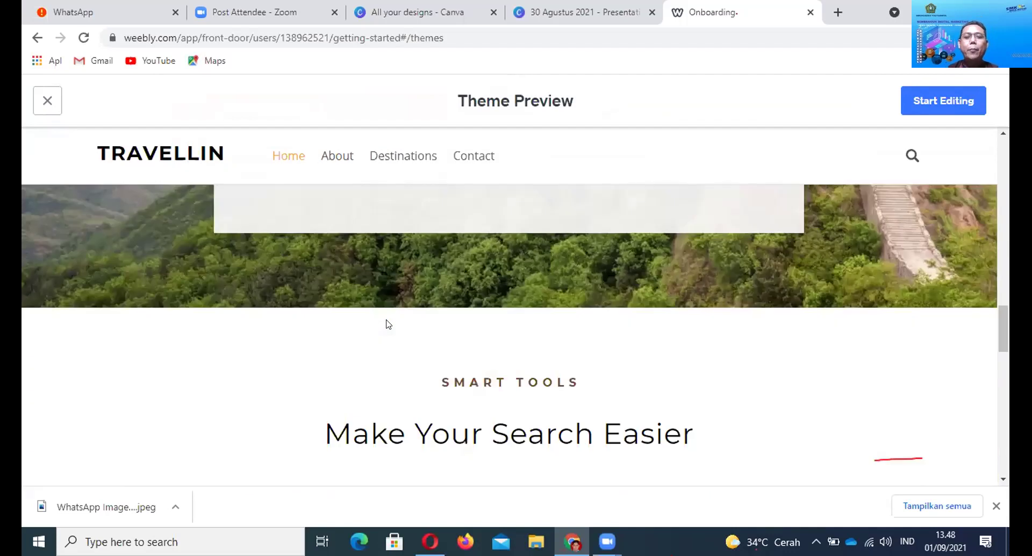
pyautogui.scroll(-5, 388, 323)
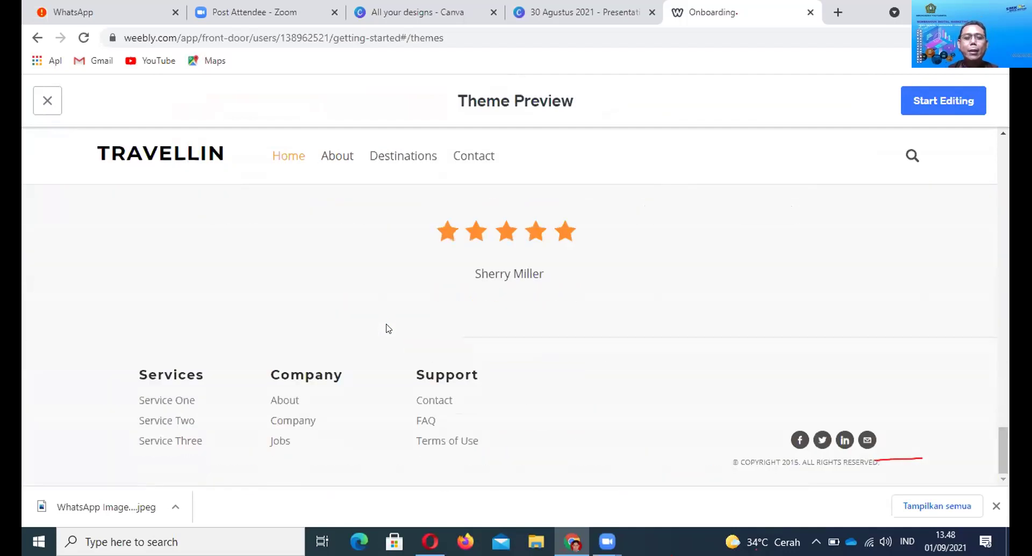
pyautogui.scroll(15, 388, 323)
pyautogui.scroll(15, 391, 323)
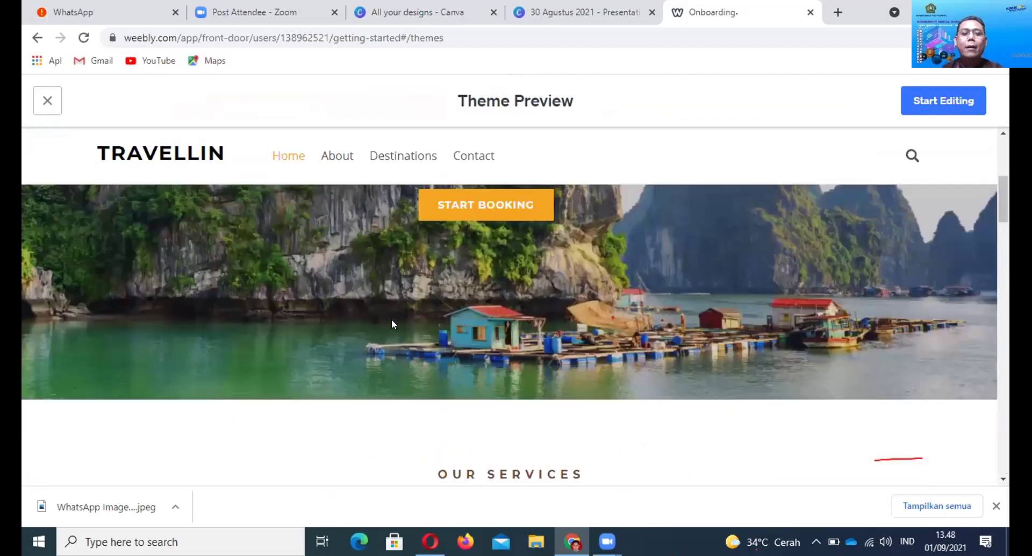
pyautogui.scroll(-8, 391, 323)
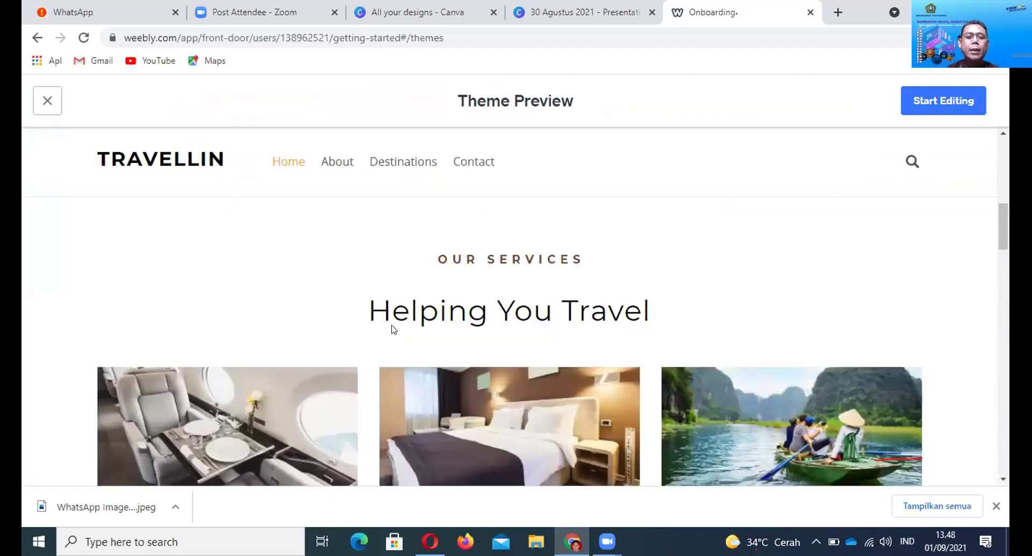
pyautogui.scroll(-2, 392, 329)
pyautogui.scroll(6, 391, 329)
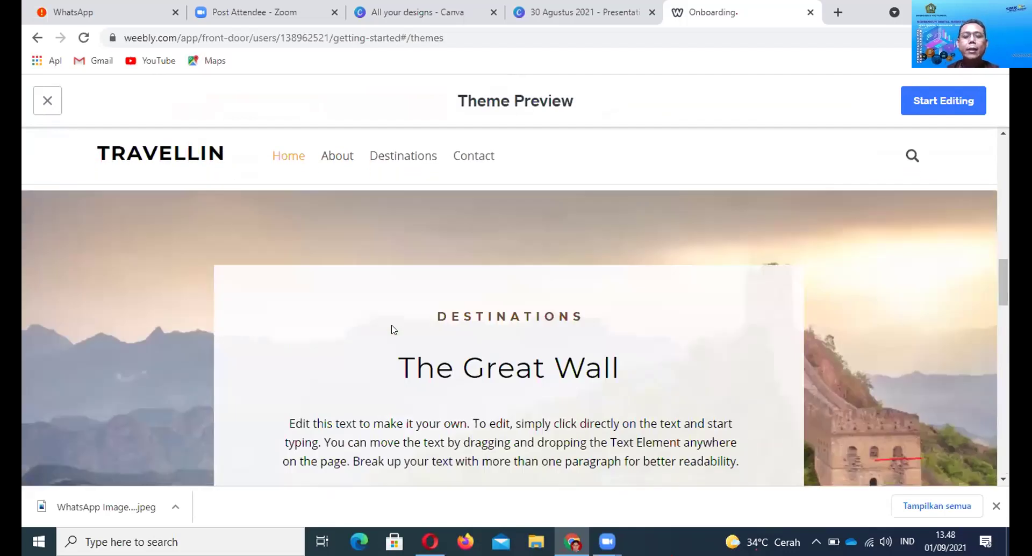
pyautogui.scroll(3, 392, 326)
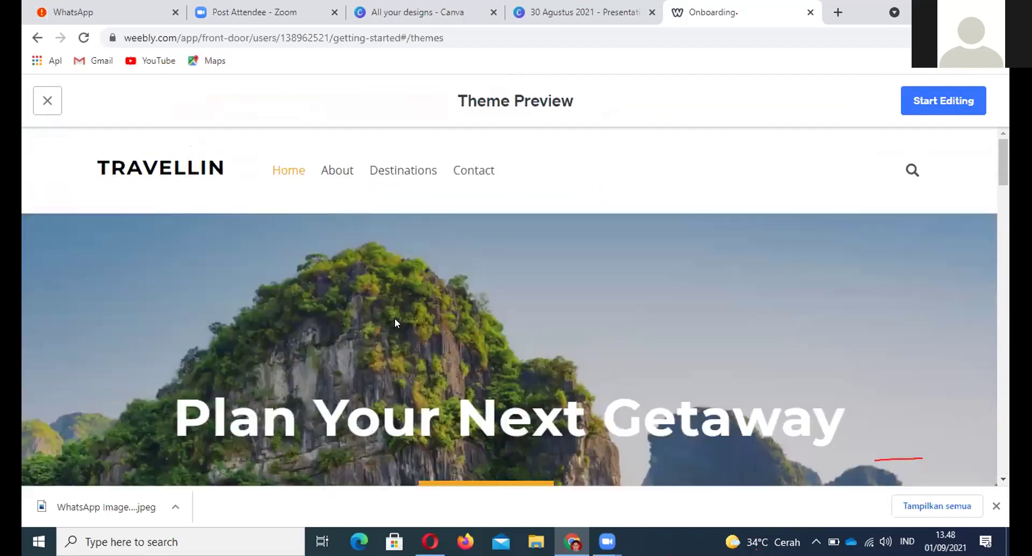
pyautogui.scroll(-5, 408, 305)
pyautogui.scroll(6, 407, 304)
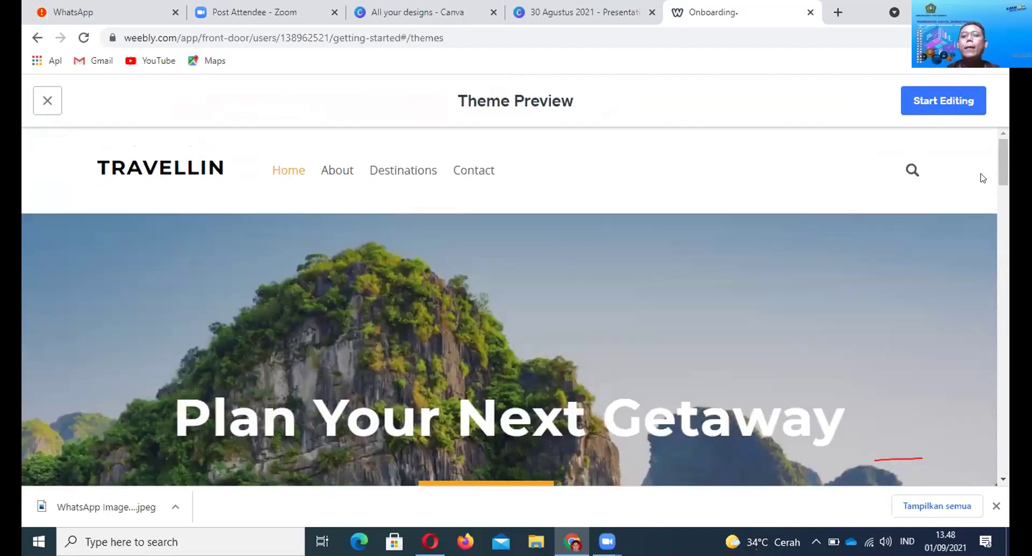
pyautogui.click(955, 107)
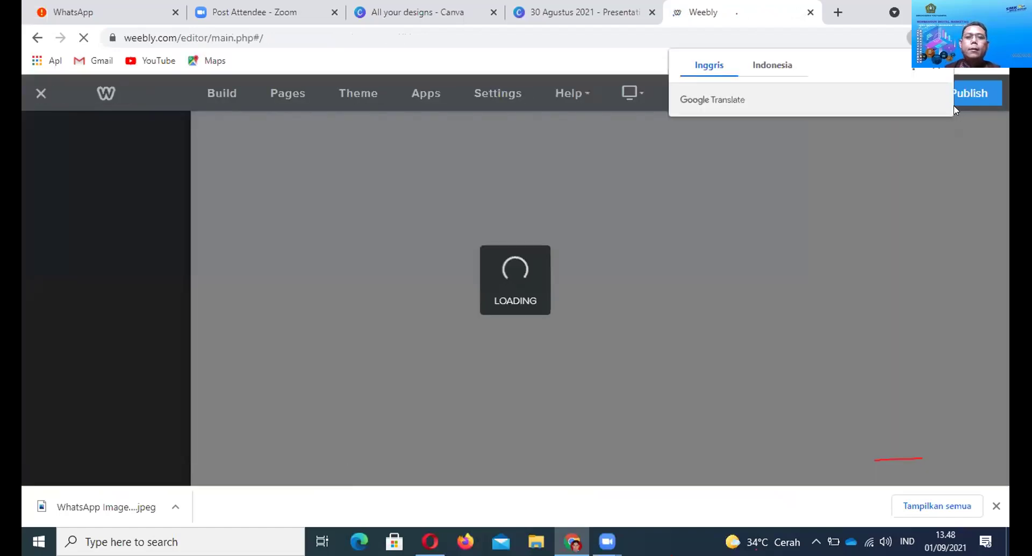
# Dismiss the Google Translate popup over the loaded site editor
pyautogui.click(891, 110)
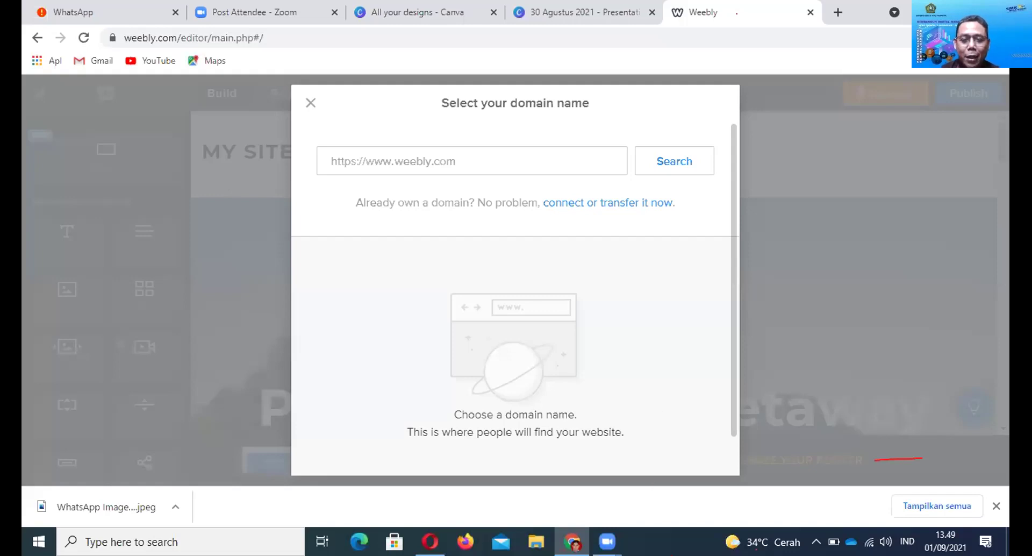
pyautogui.moveTo(607, 541)
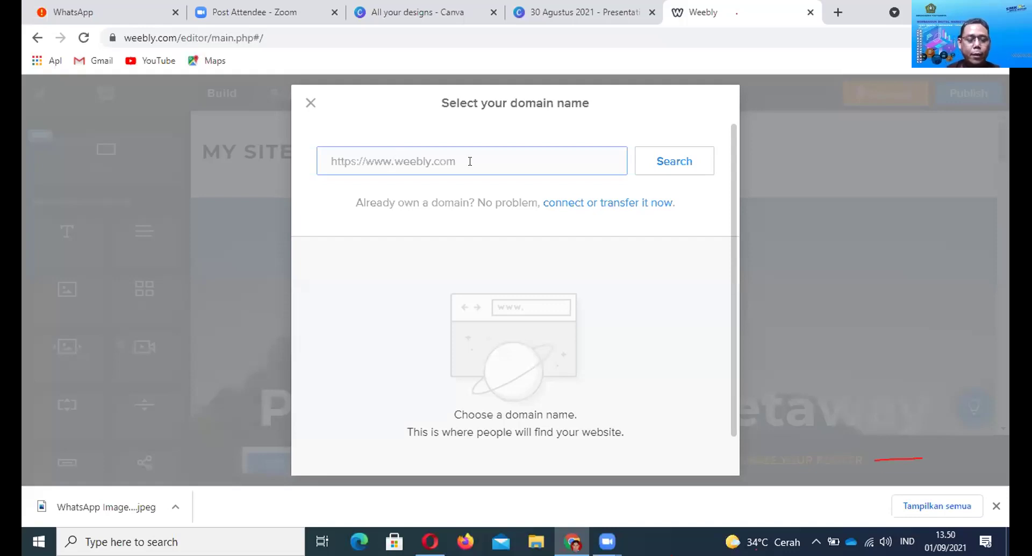
# Search for the domain Paketwistainjogja and choose the free paketwistainjogja.weebly.com subdomain
pyautogui.write('Pake')
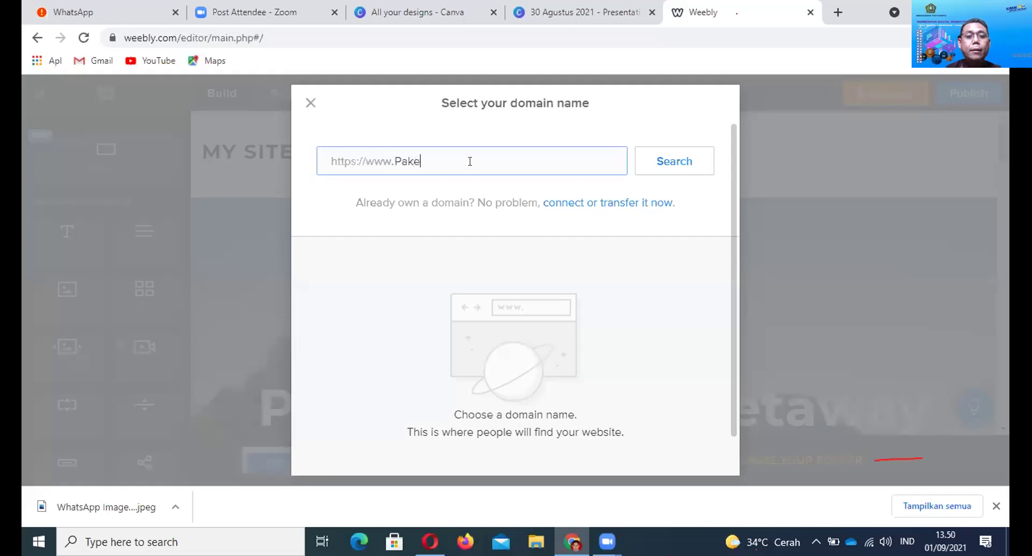
pyautogui.write('twista')
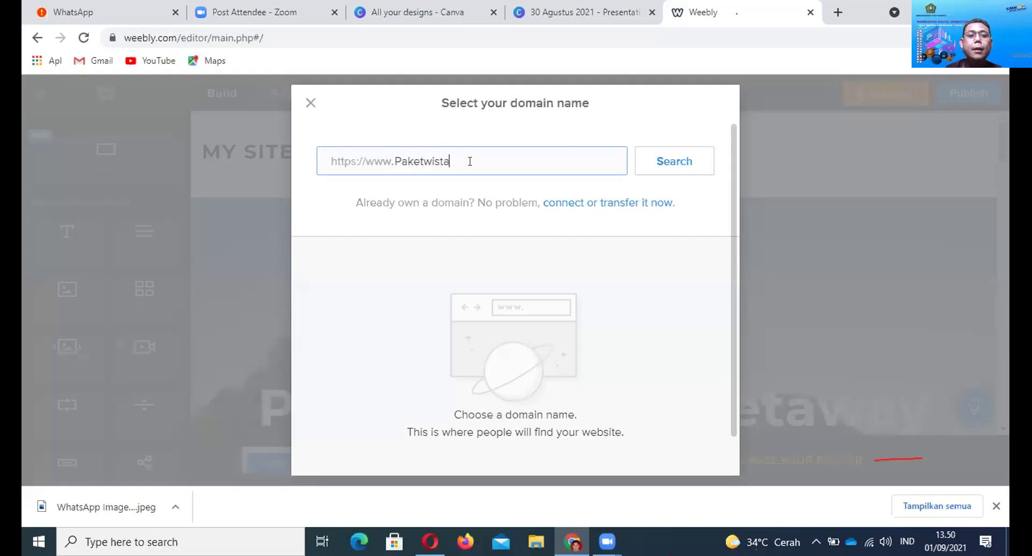
pyautogui.write('injogja')
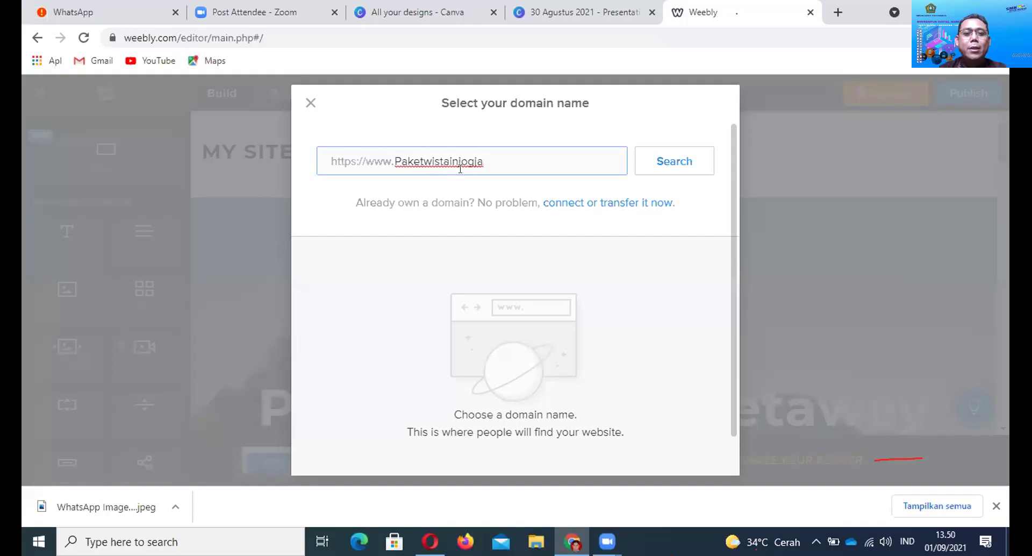
pyautogui.click(676, 169)
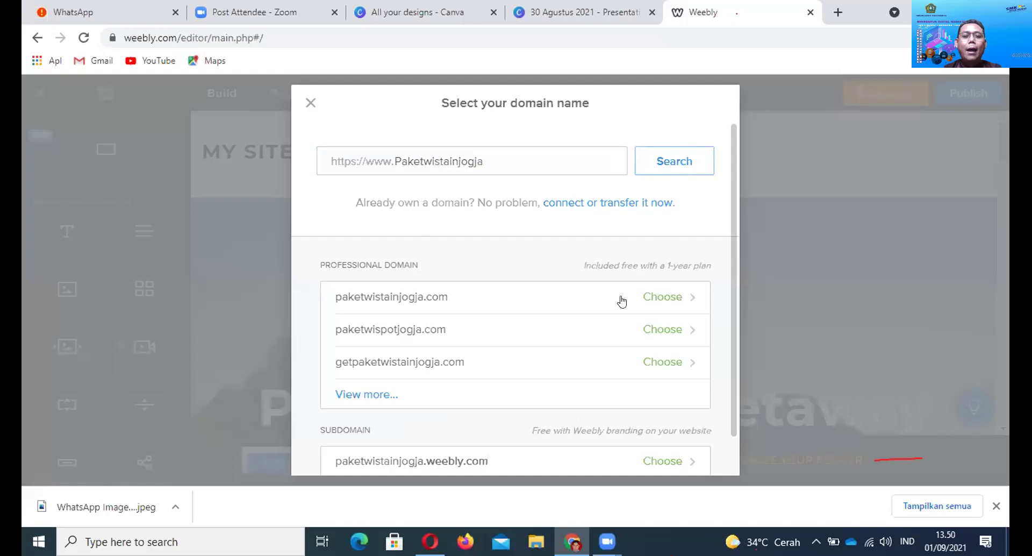
pyautogui.scroll(-1, 734, 290)
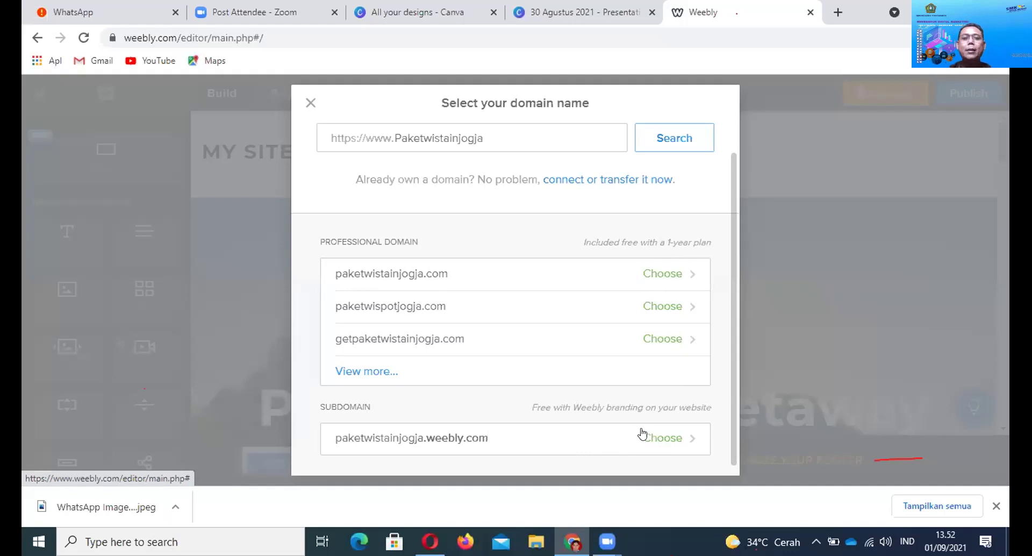
pyautogui.click(409, 138)
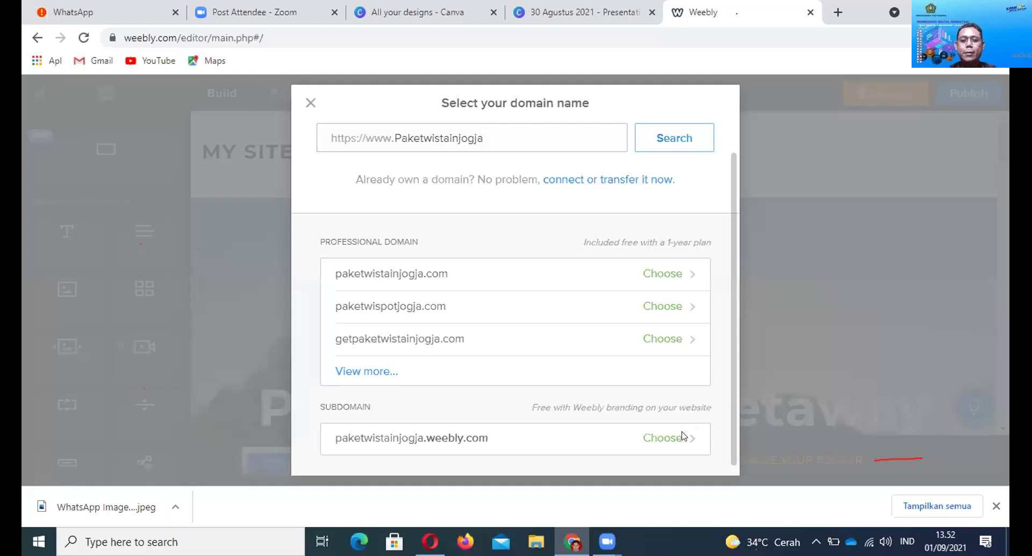
pyautogui.click(660, 438)
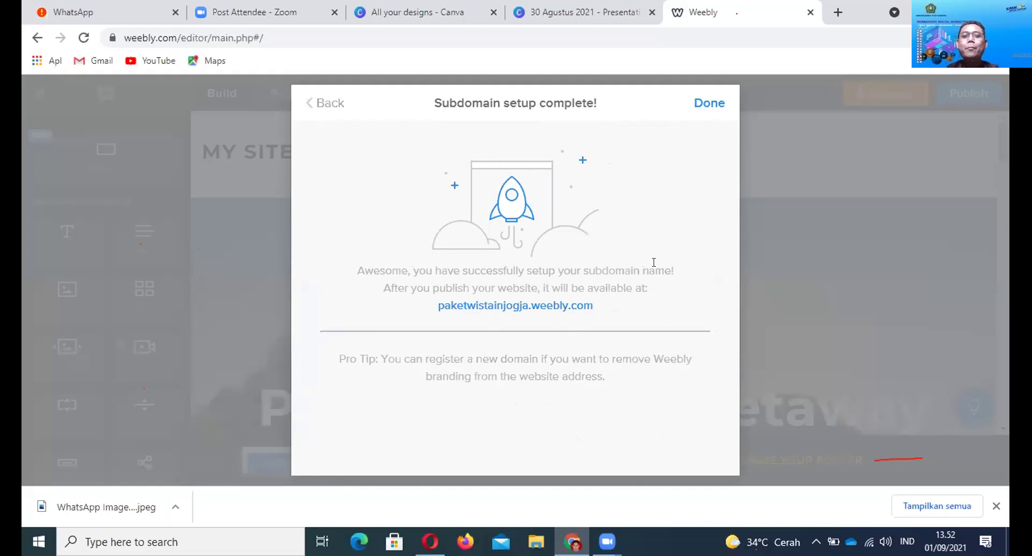
# Finish domain setup, open My Apps from the Re-connect dialog, dismiss Translate, and return to Pages
pyautogui.click(719, 106)
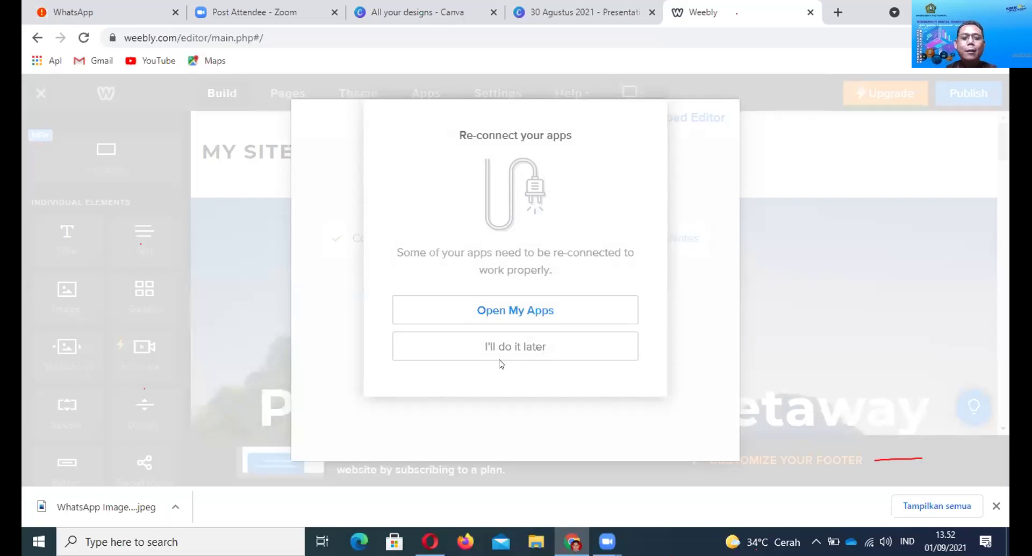
pyautogui.click(533, 316)
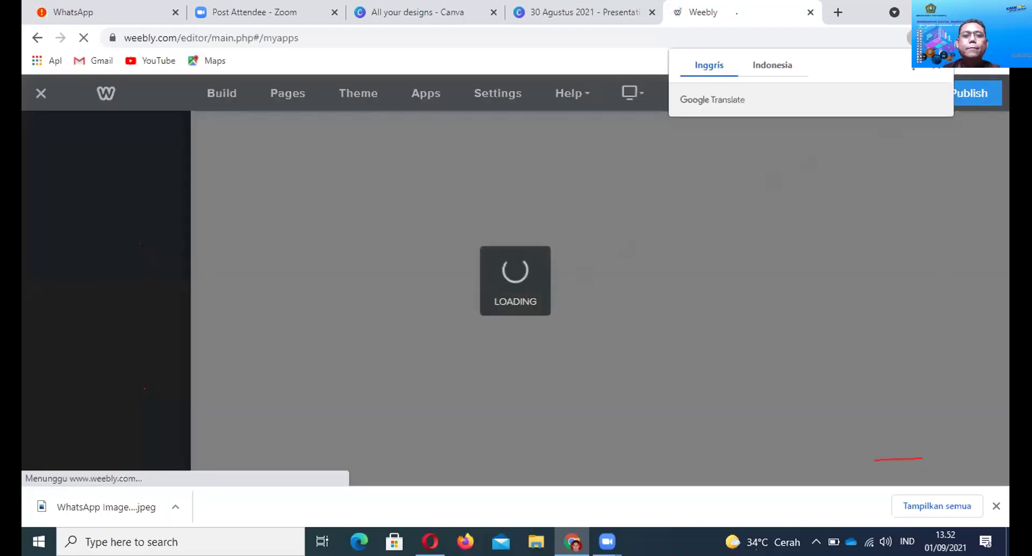
pyautogui.click(937, 69)
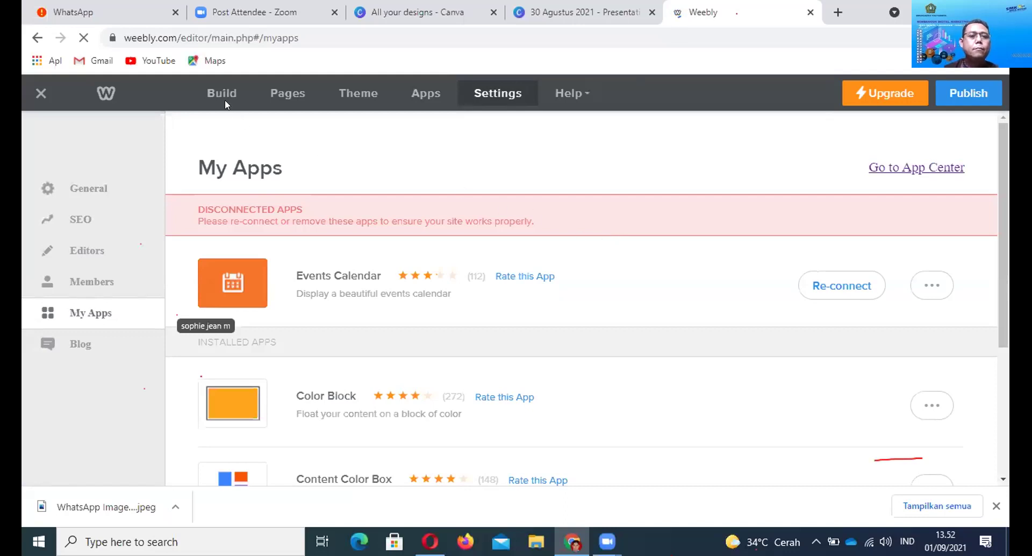
pyautogui.click(293, 97)
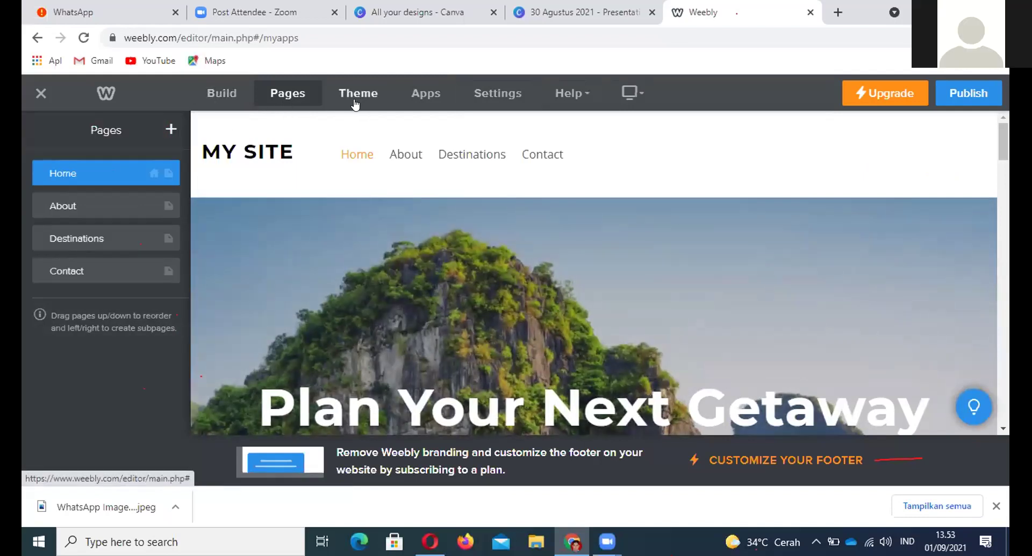
# Switch to the Build tab and scroll through the basic page elements
pyautogui.click(233, 100)
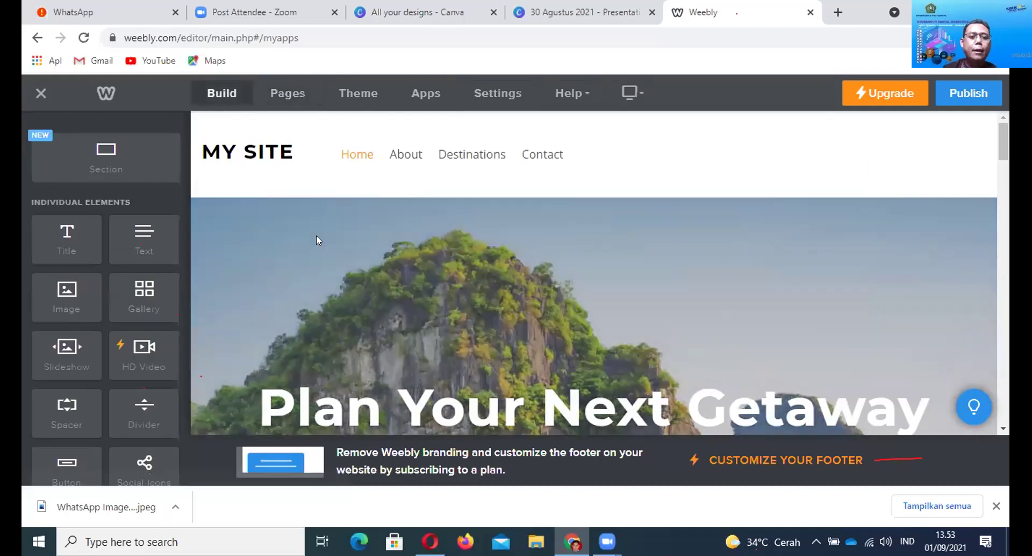
pyautogui.scroll(-3, 316, 237)
pyautogui.scroll(-5, 316, 236)
pyautogui.scroll(-3, 317, 236)
pyautogui.scroll(3, 214, 230)
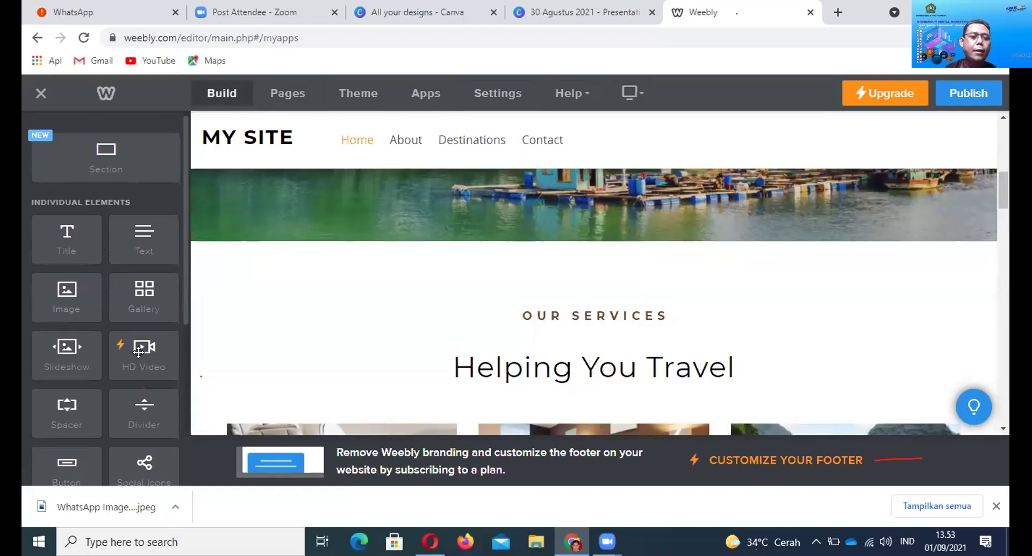
pyautogui.scroll(-6, 139, 352)
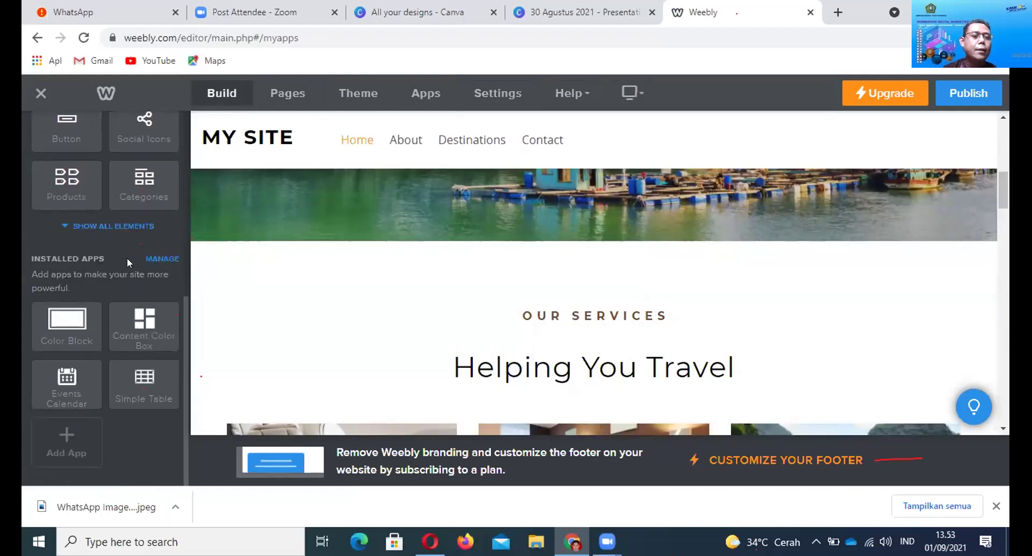
# Show all elements and scroll through the full list back to the top
pyautogui.click(119, 231)
pyautogui.scroll(-5, 114, 299)
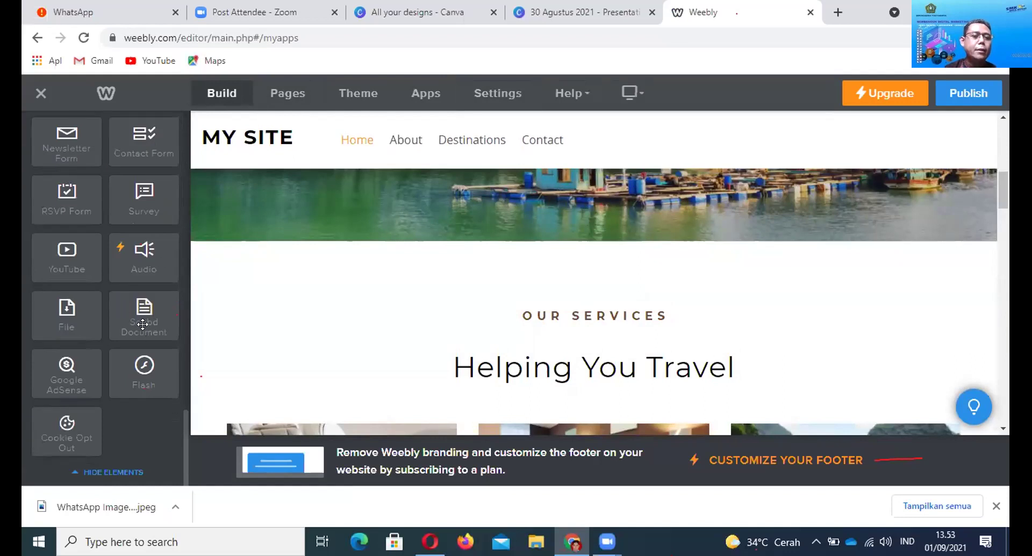
pyautogui.scroll(-5, 145, 348)
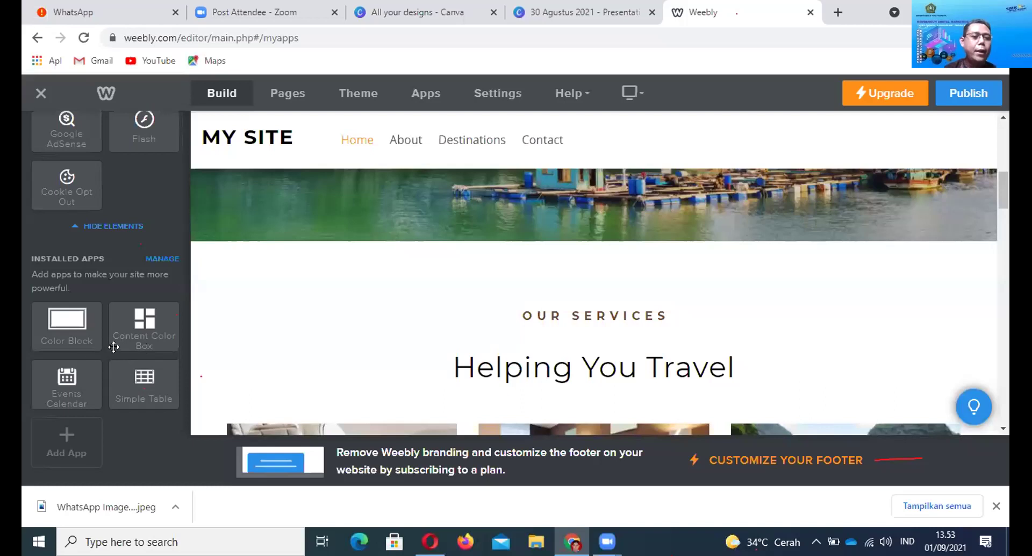
pyautogui.scroll(1, 113, 345)
pyautogui.scroll(2, 113, 346)
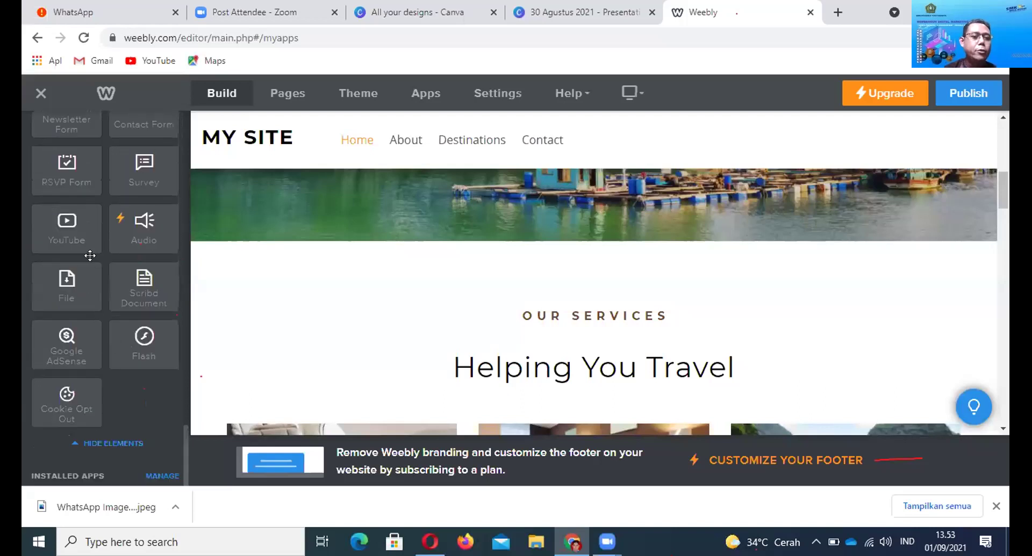
pyautogui.scroll(6, 89, 256)
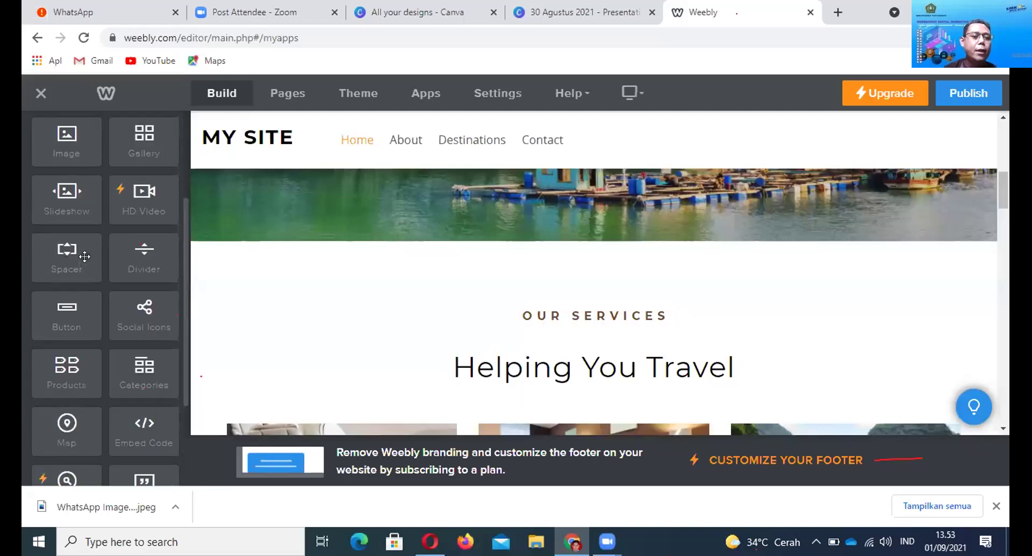
pyautogui.scroll(3, 84, 256)
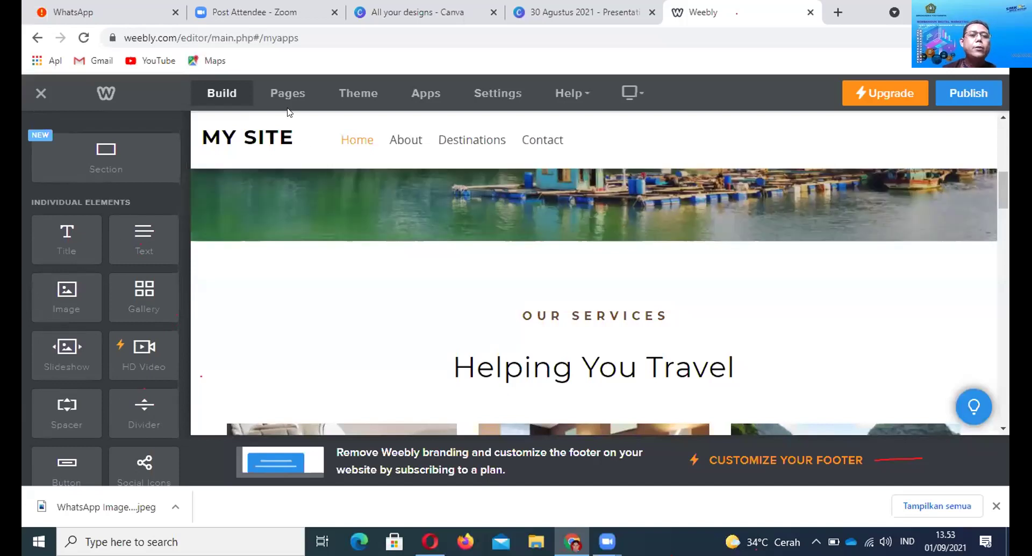
# Delete the Contact, Destinations and About pages, confirming each deletion, so only Home remains
pyautogui.click(287, 100)
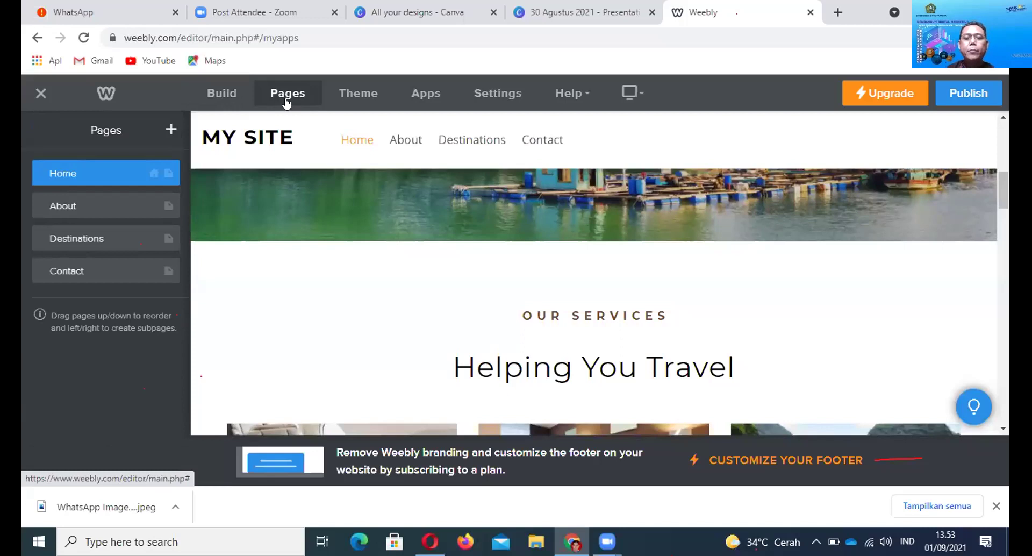
pyautogui.click(144, 265)
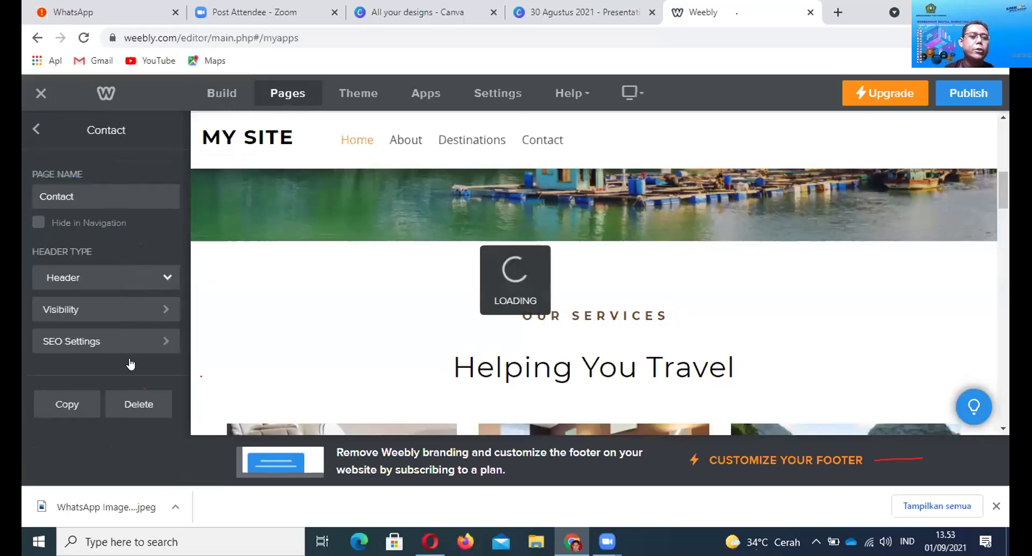
pyautogui.click(143, 400)
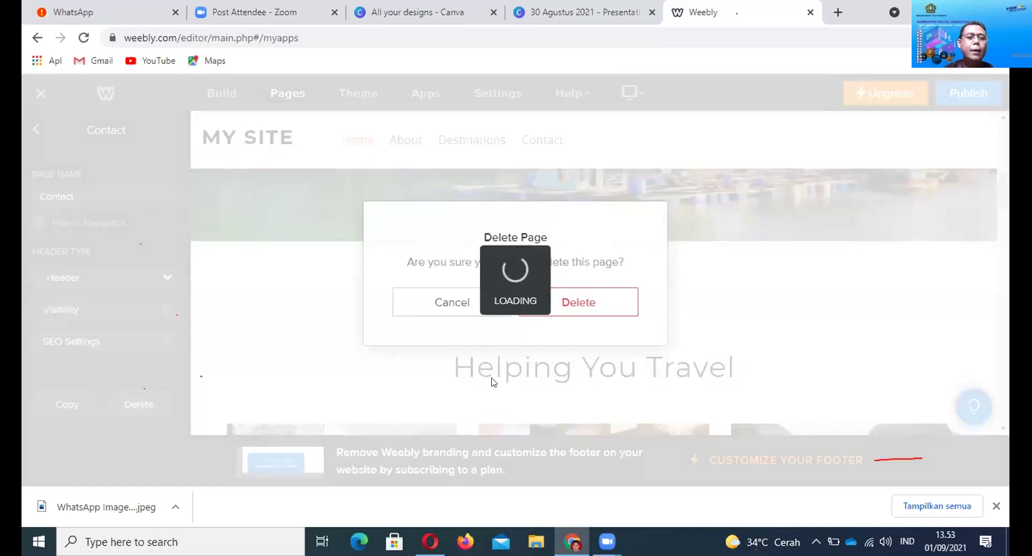
pyautogui.click(621, 311)
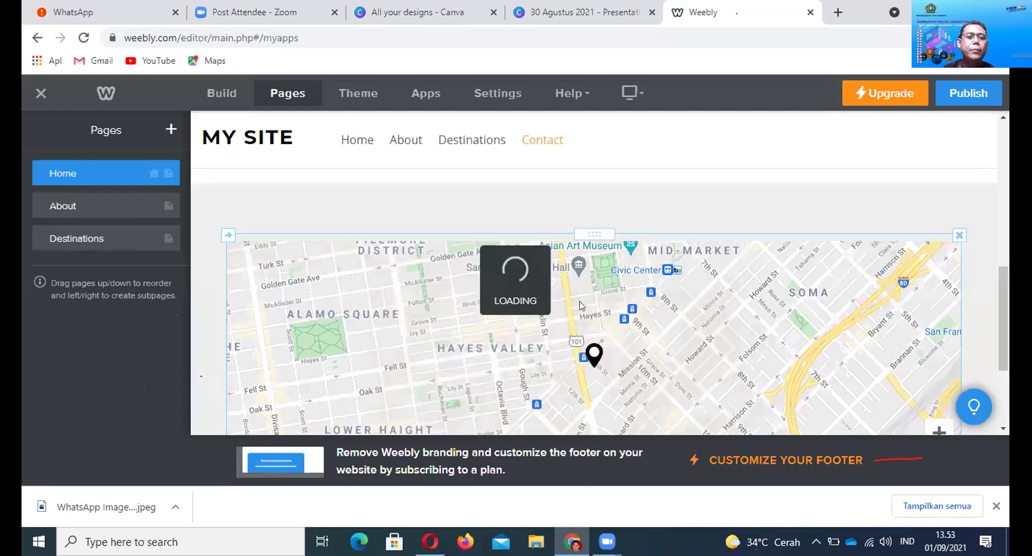
pyautogui.click(160, 234)
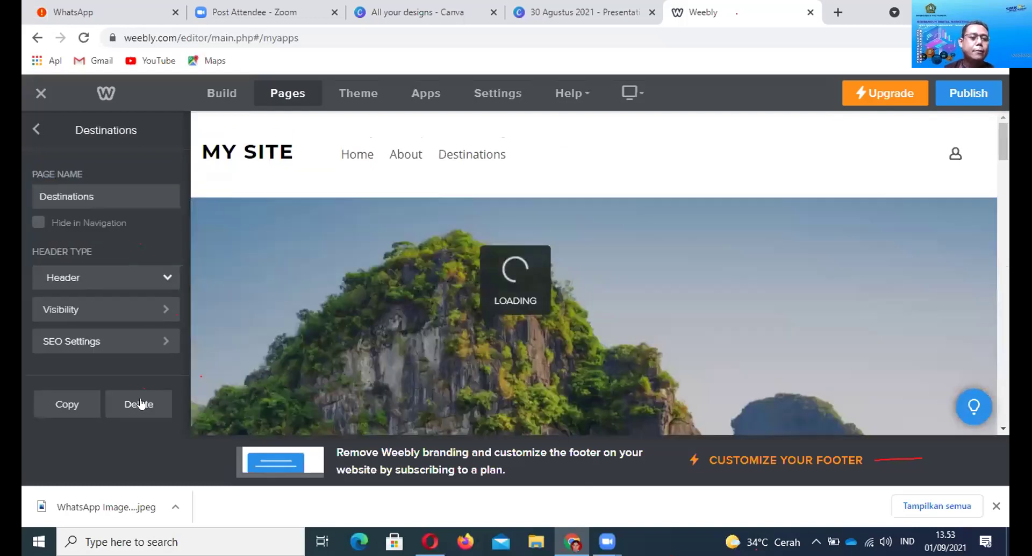
pyautogui.click(140, 403)
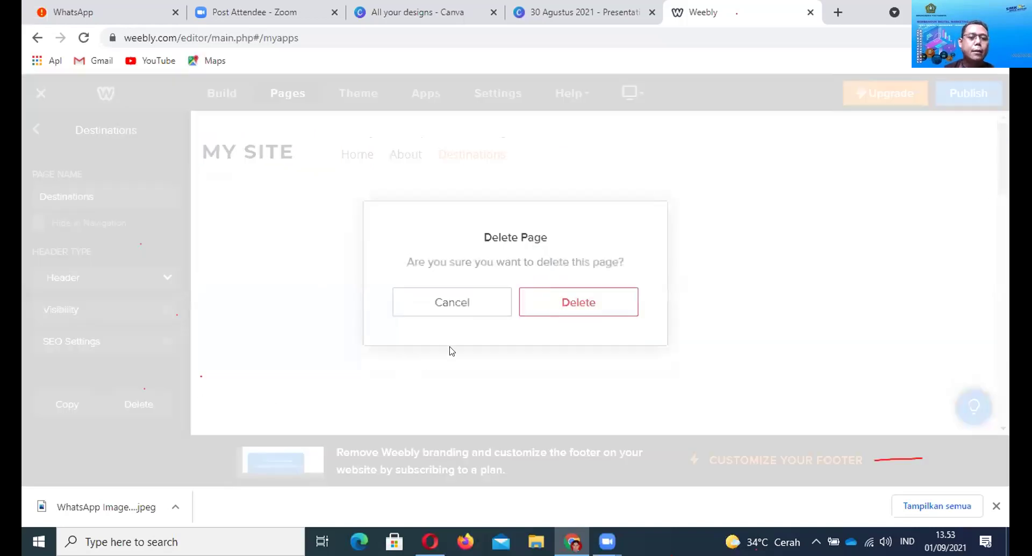
pyautogui.click(563, 305)
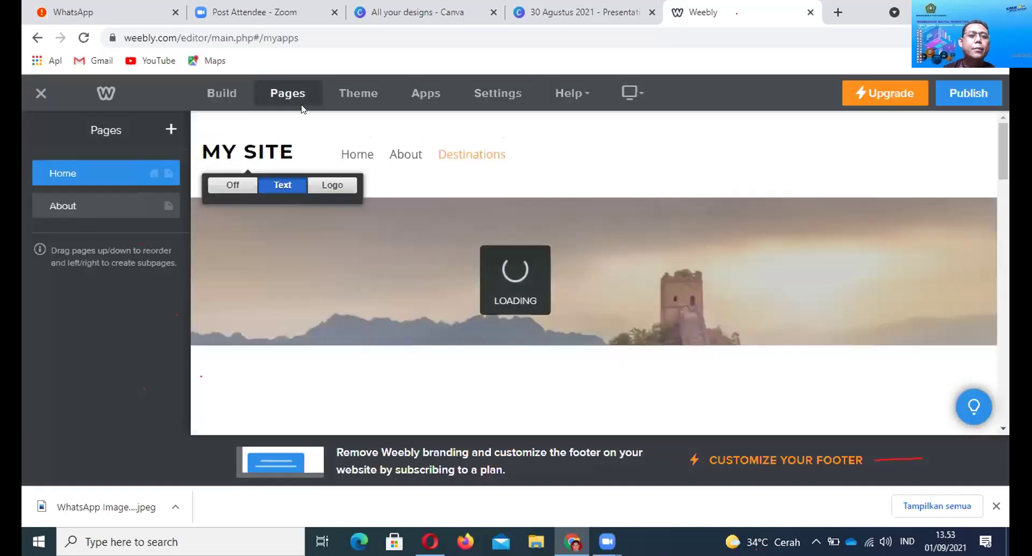
pyautogui.click(170, 206)
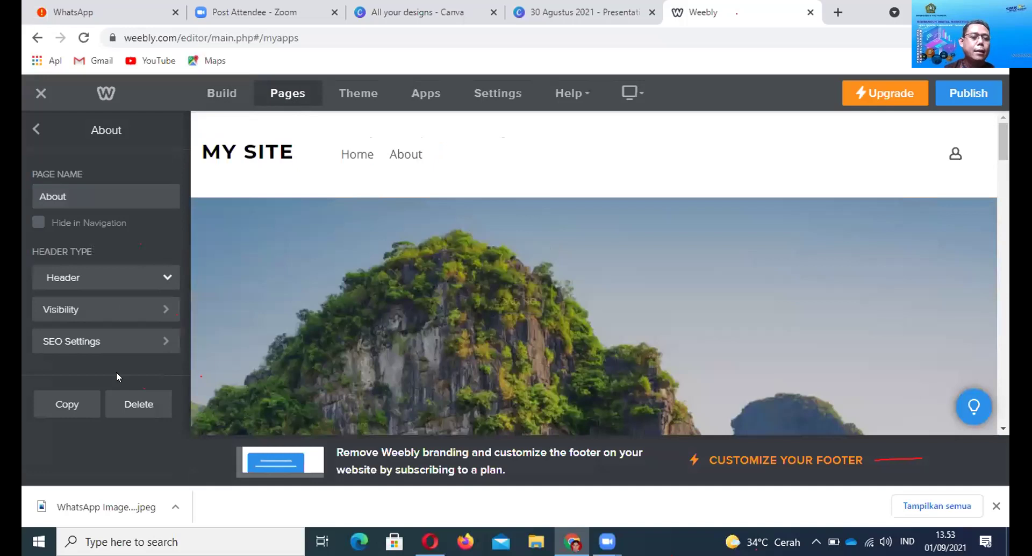
pyautogui.click(141, 409)
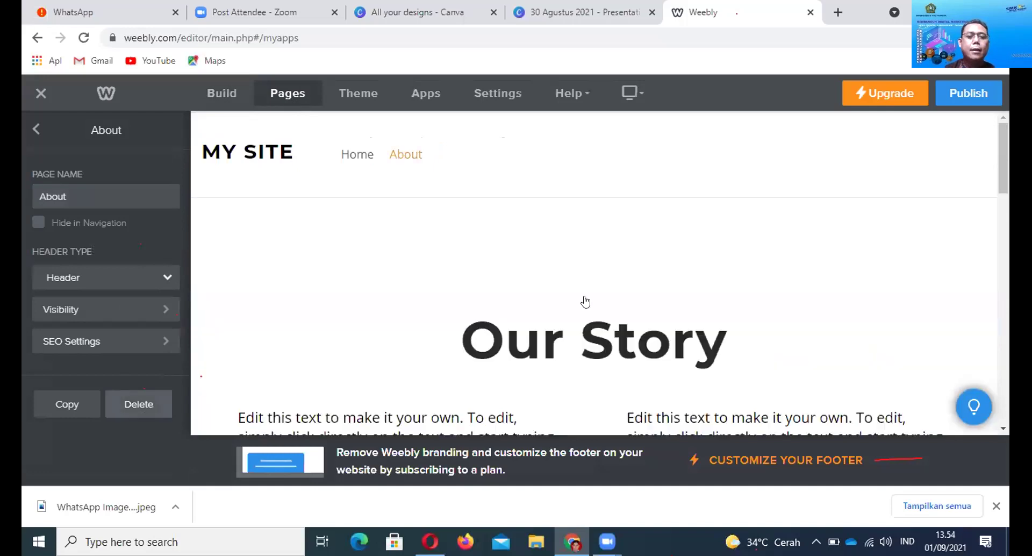
pyautogui.press('Return')
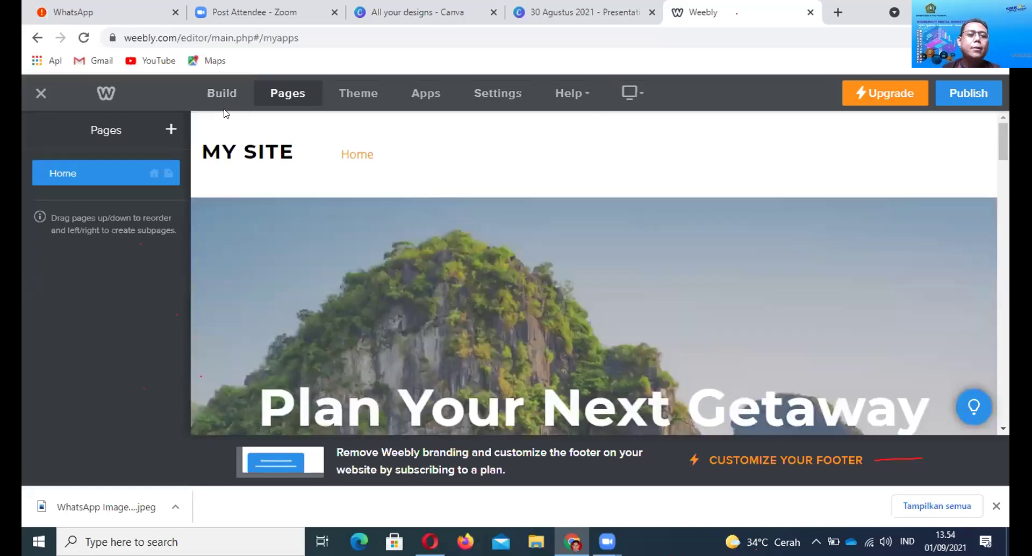
# Replace the MY SITE header title with the WhatsApp bus image uploaded as the logo
pyautogui.click(225, 109)
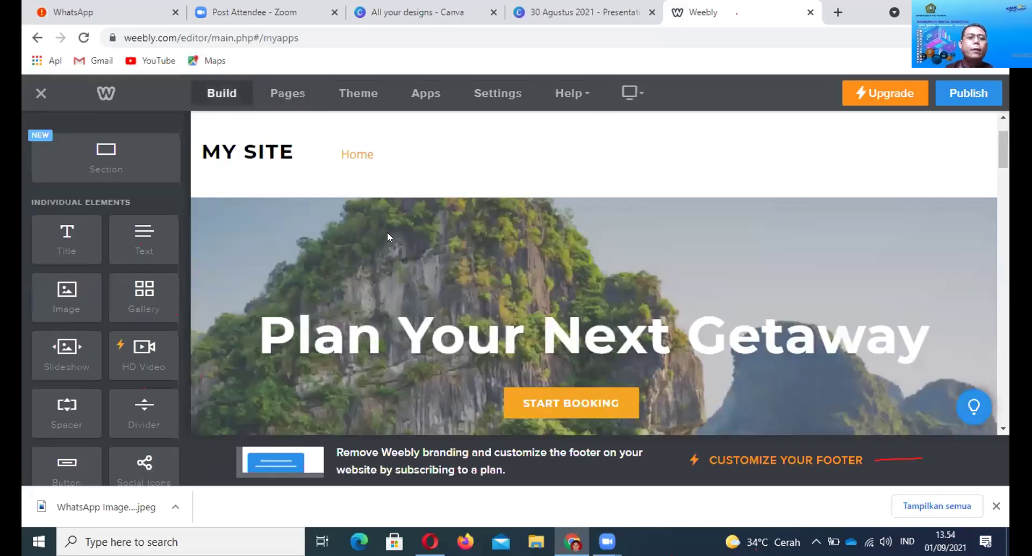
pyautogui.moveTo(253, 145)
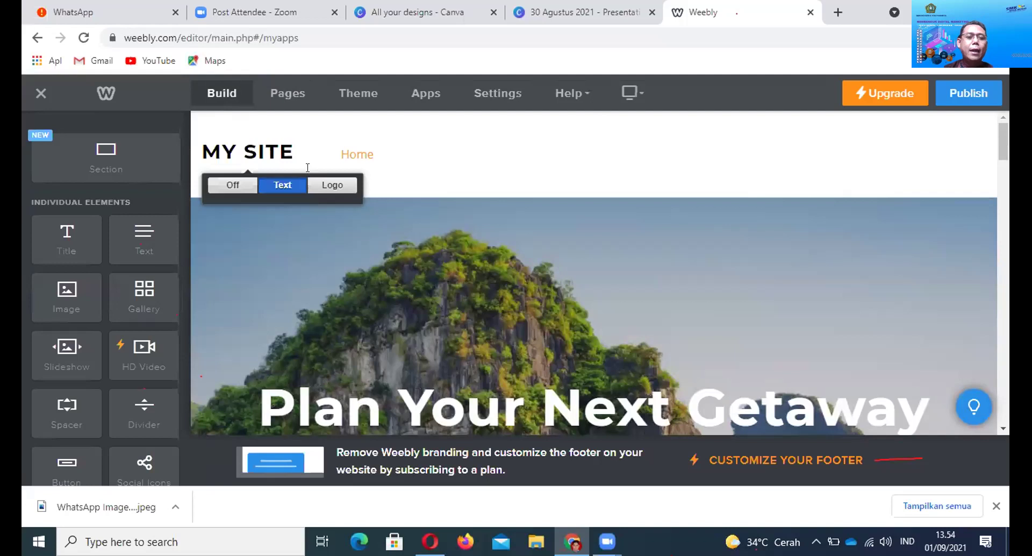
pyautogui.click(331, 186)
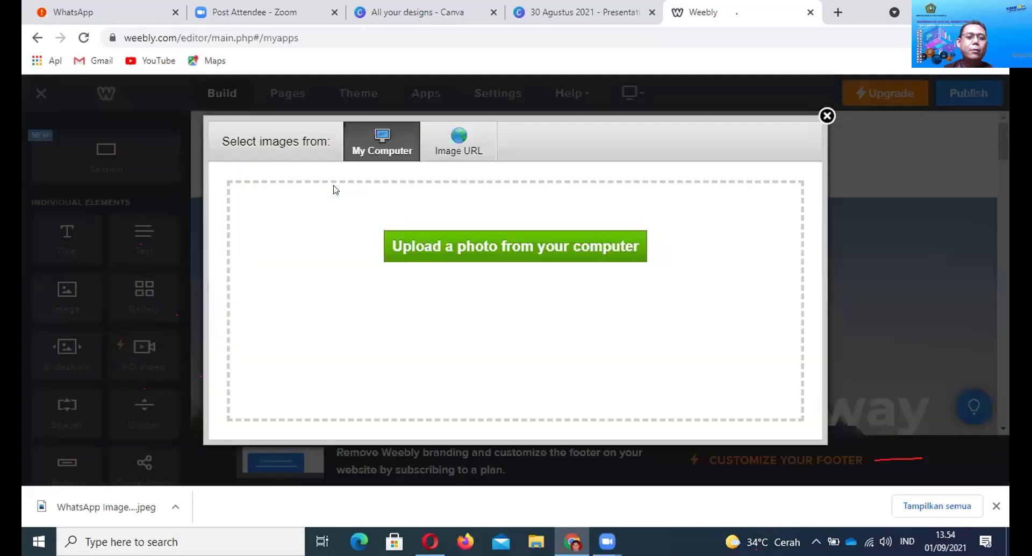
pyautogui.click(571, 248)
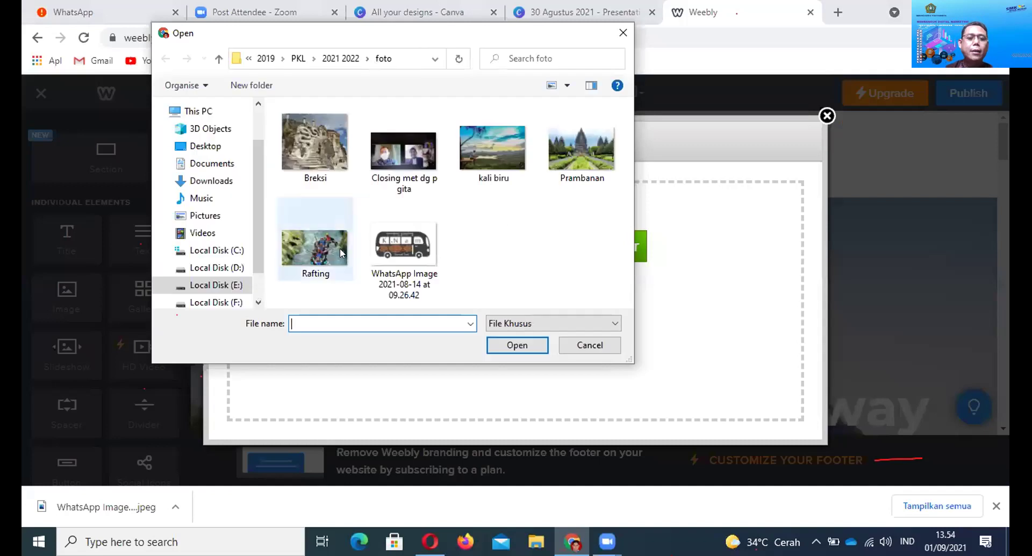
pyautogui.click(403, 247)
pyautogui.click(513, 345)
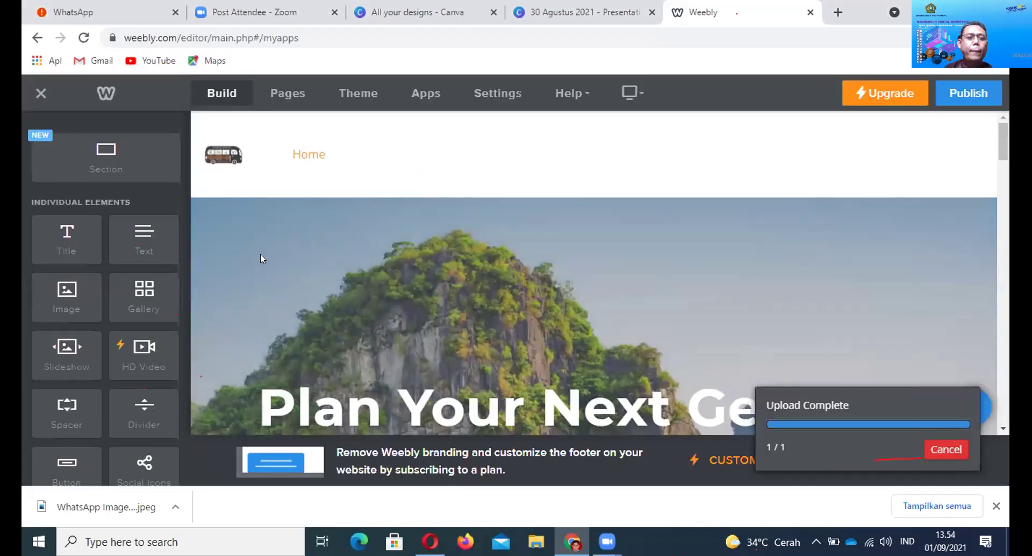
pyautogui.click(230, 152)
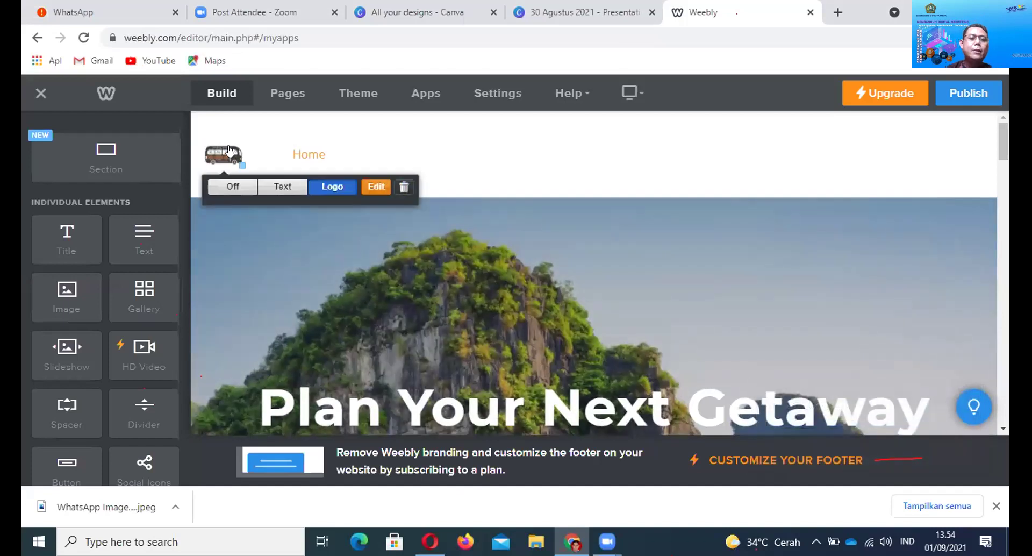
pyautogui.click(242, 131)
pyautogui.click(227, 156)
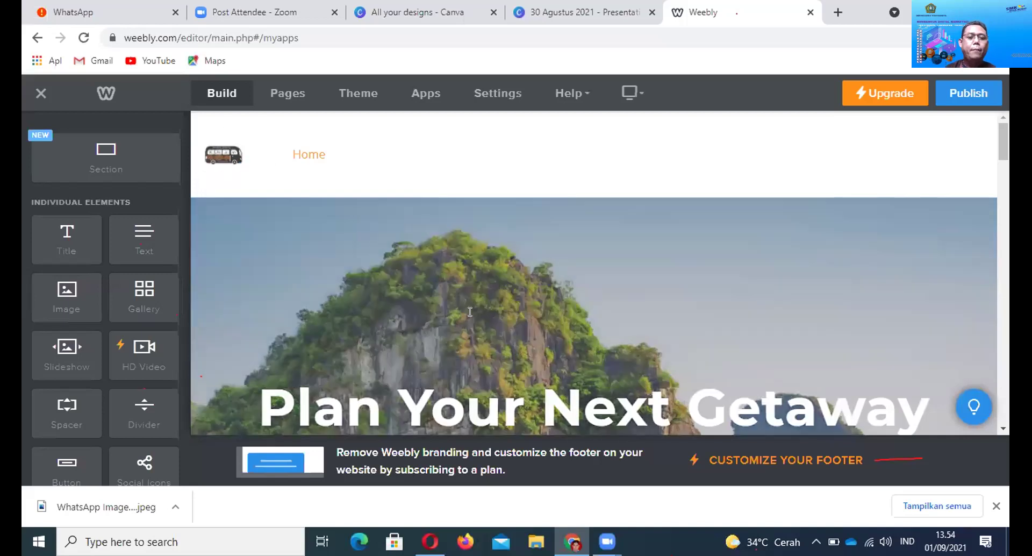
# Try to get the Plan Your Next Getaway hero heading into edit mode
pyautogui.scroll(-3, 472, 314)
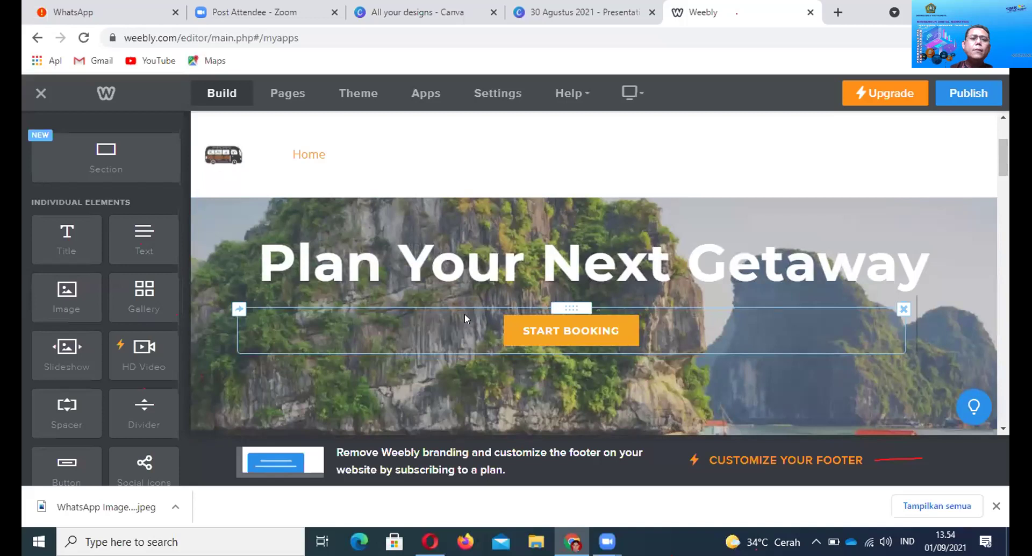
pyautogui.scroll(1, 464, 314)
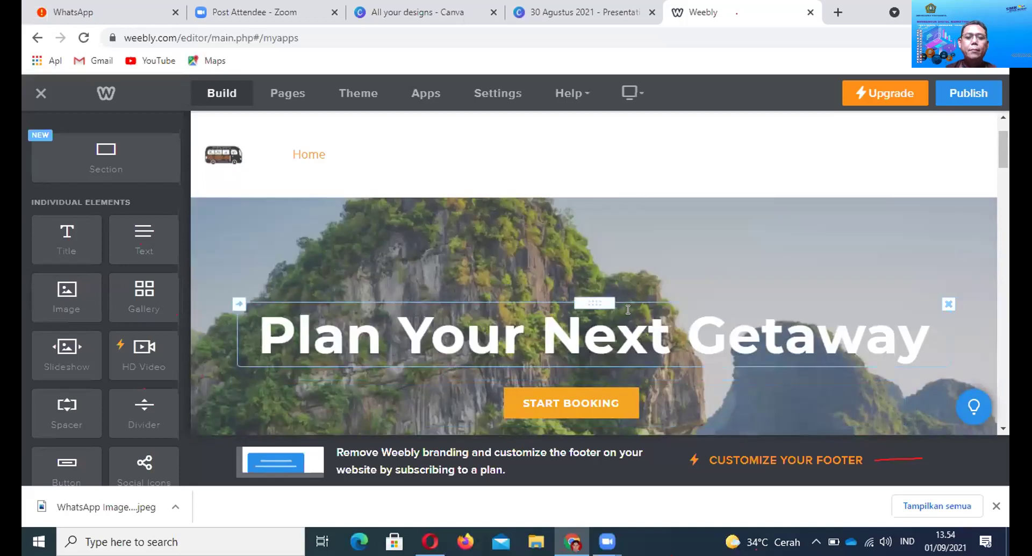
pyautogui.click(607, 319)
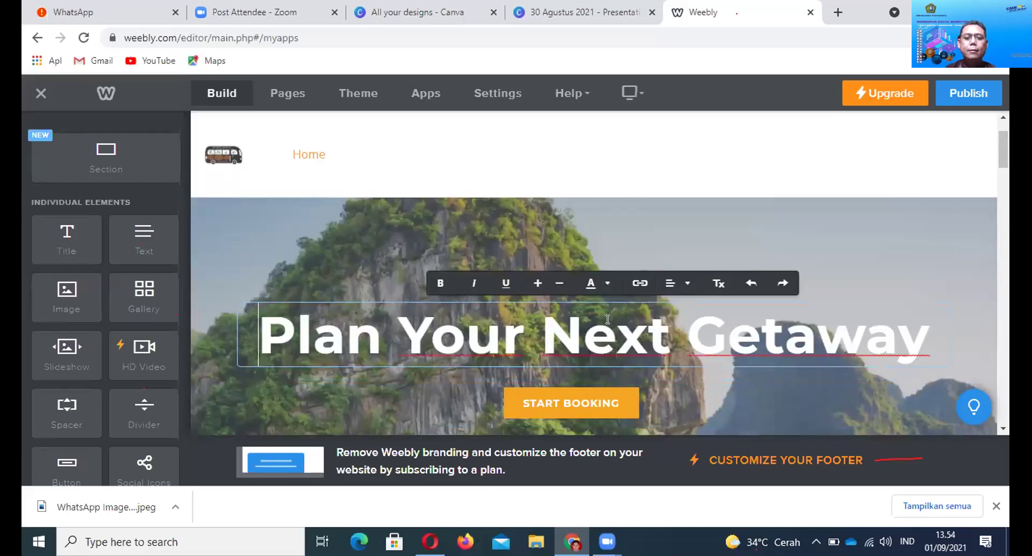
pyautogui.click(615, 247)
pyautogui.click(594, 319)
pyautogui.click(618, 243)
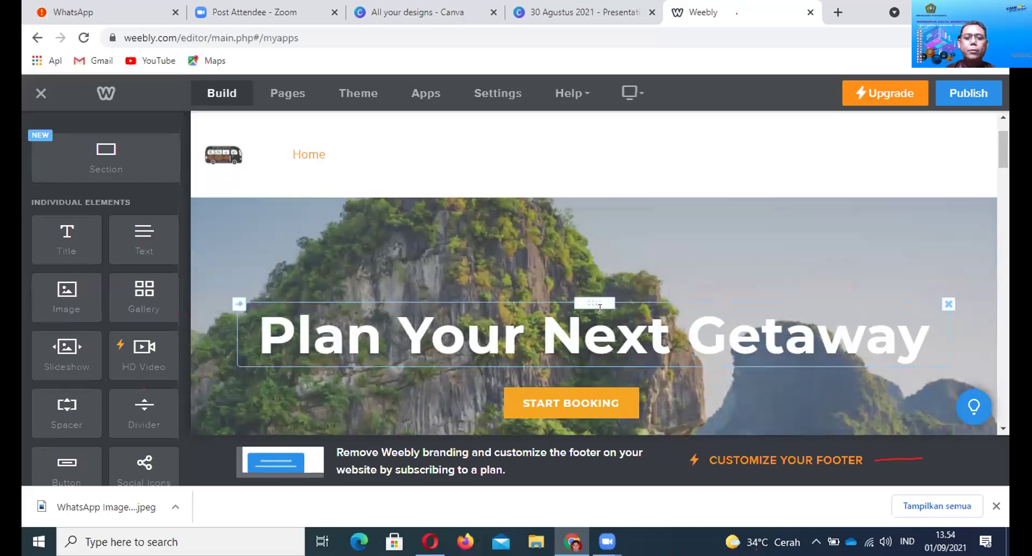
pyautogui.rightClick(593, 304)
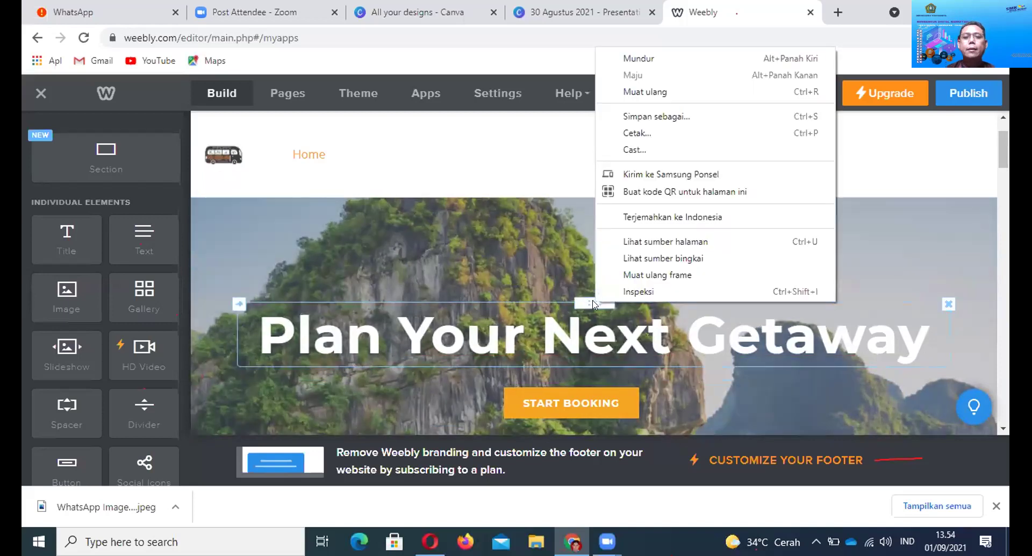
pyautogui.click(584, 299)
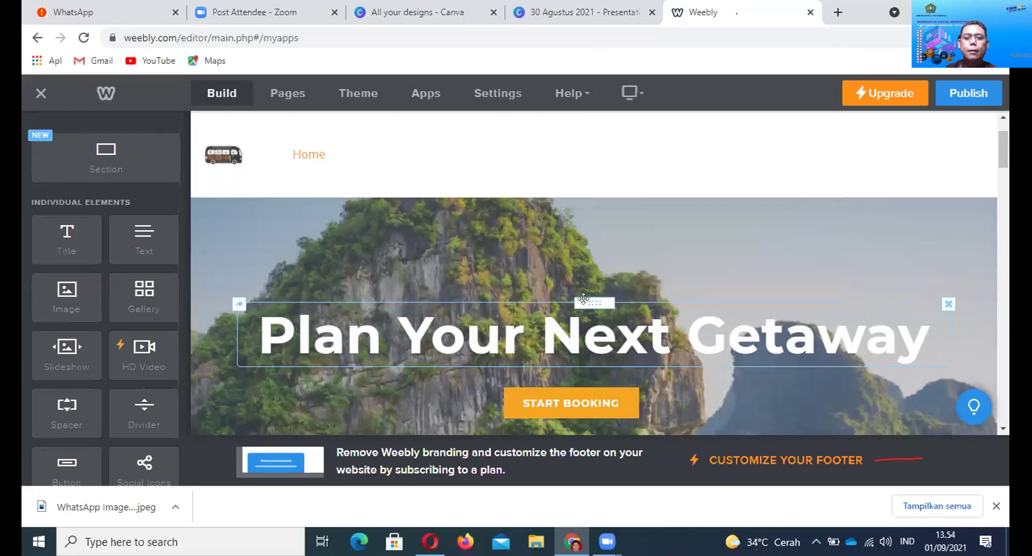
pyautogui.rightClick(584, 302)
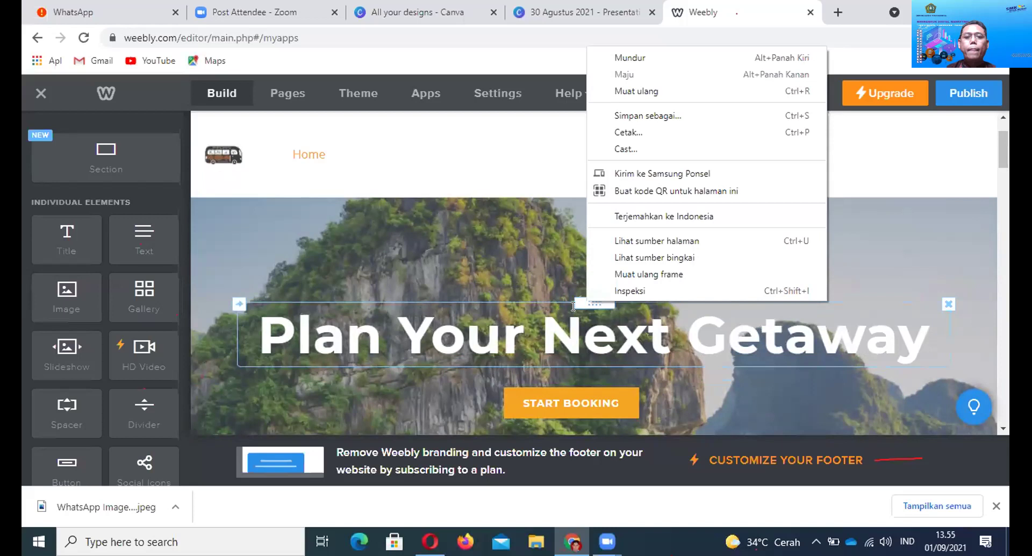
pyautogui.click(573, 310)
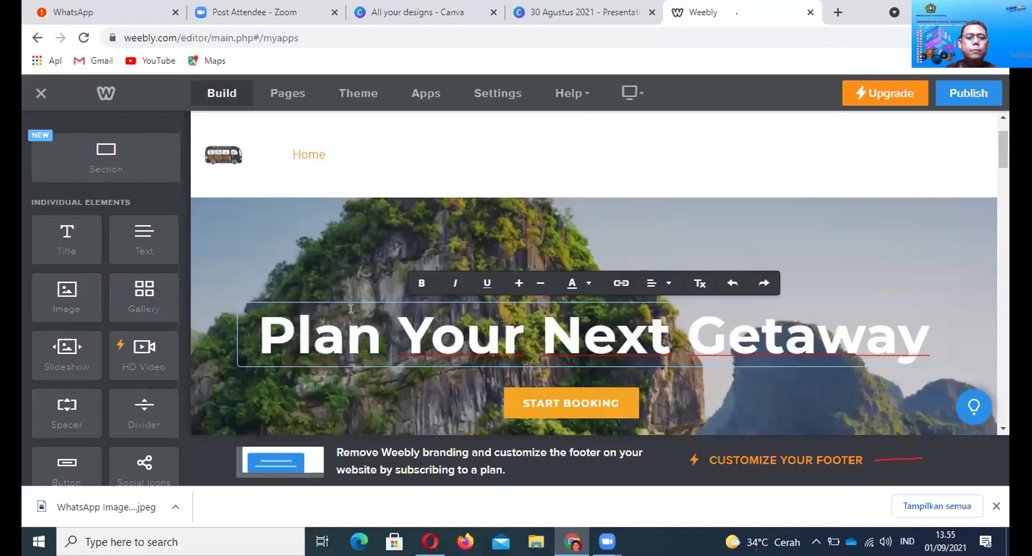
pyautogui.click(314, 293)
pyautogui.scroll(-5, 350, 301)
pyautogui.scroll(5, 424, 300)
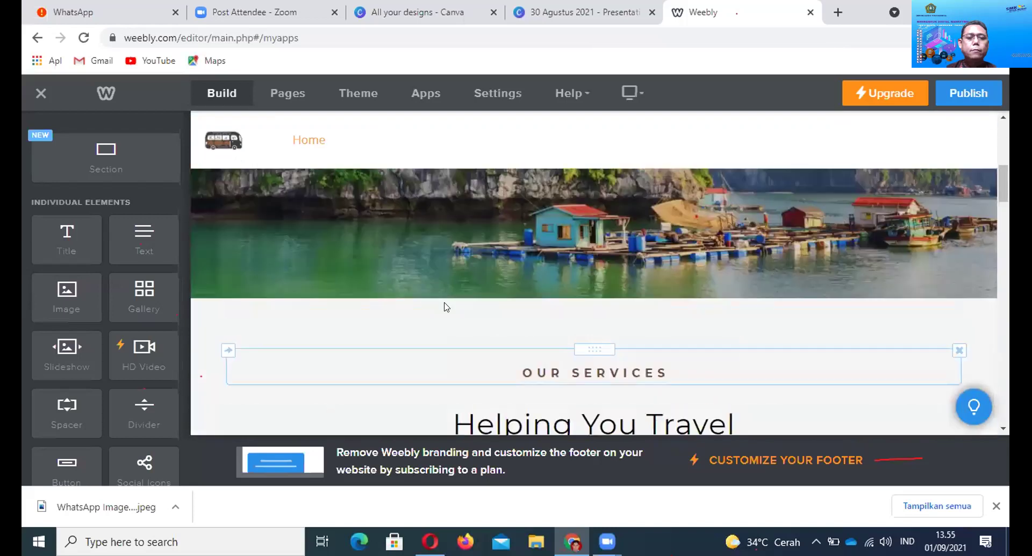
# Erase the hero heading's text and delete the empty heading block
pyautogui.click(410, 263)
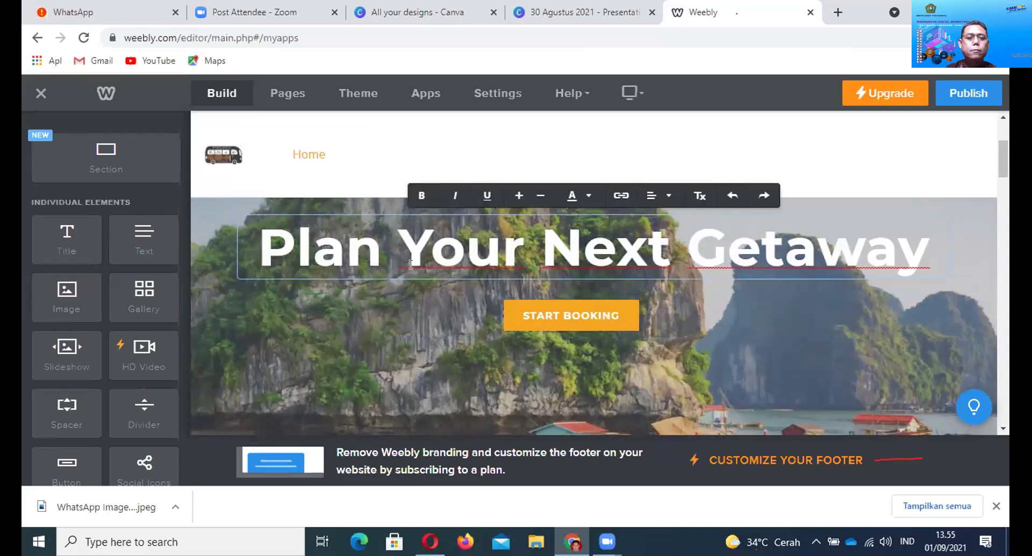
pyautogui.press('Delete')
pyautogui.press('Delete')
pyautogui.press('Delete')
pyautogui.press('Delete')
pyautogui.press('Delete')
pyautogui.press('Delete')
pyautogui.press('Delete')
pyautogui.press('Delete')
pyautogui.press('Delete')
pyautogui.press('Delete')
pyautogui.press('Delete')
pyautogui.press('Delete')
pyautogui.press('Delete')
pyautogui.press('Delete')
pyautogui.press('Delete')
pyautogui.press('Delete')
pyautogui.press('Delete')
pyautogui.press('Delete')
pyautogui.press('Delete')
pyautogui.press('Delete')
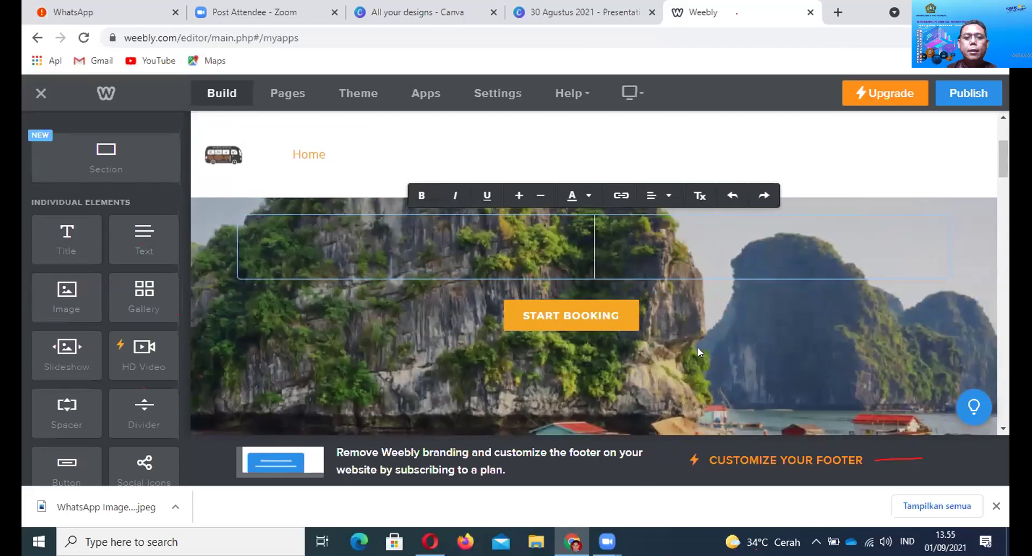
pyautogui.click(698, 346)
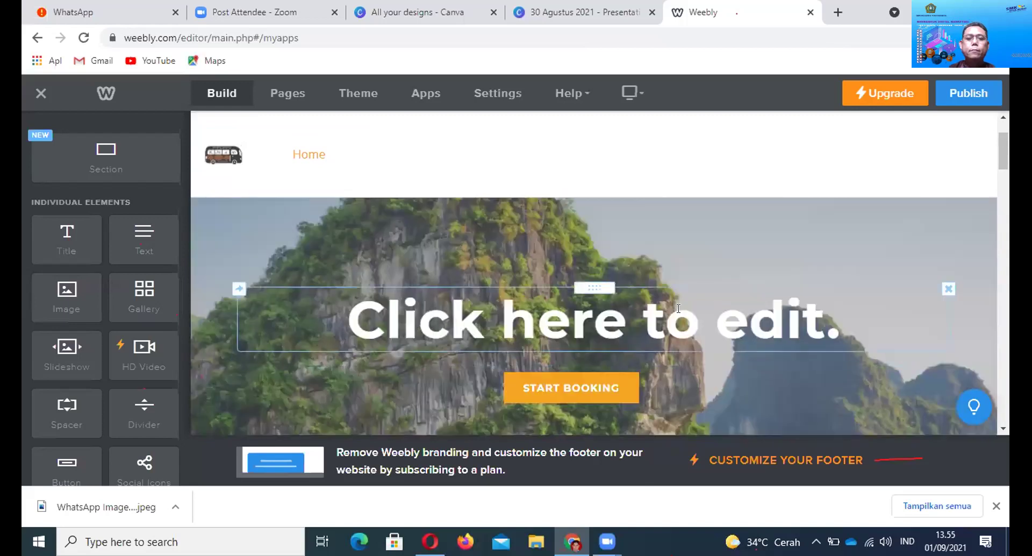
pyautogui.rightClick(594, 283)
pyautogui.click(594, 283)
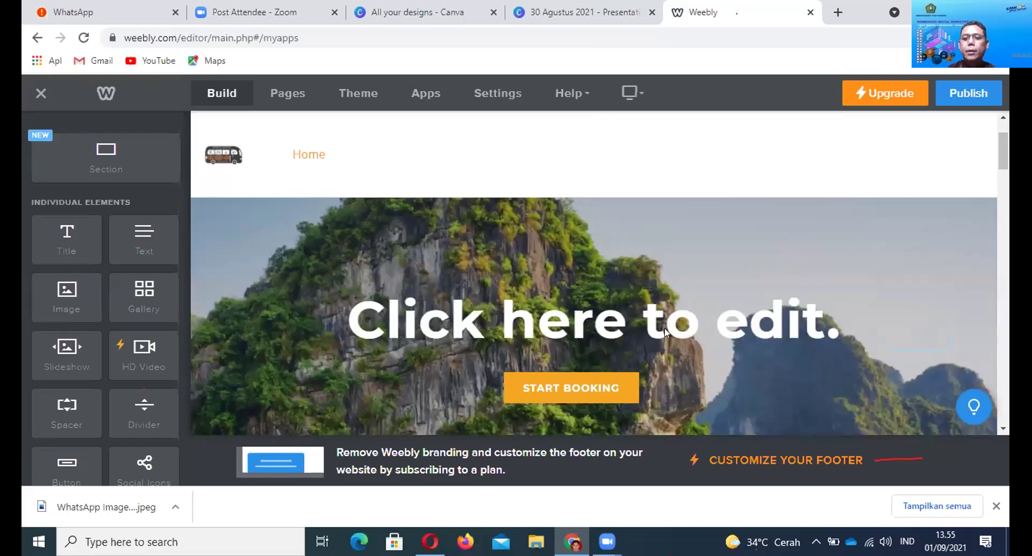
pyautogui.click(948, 289)
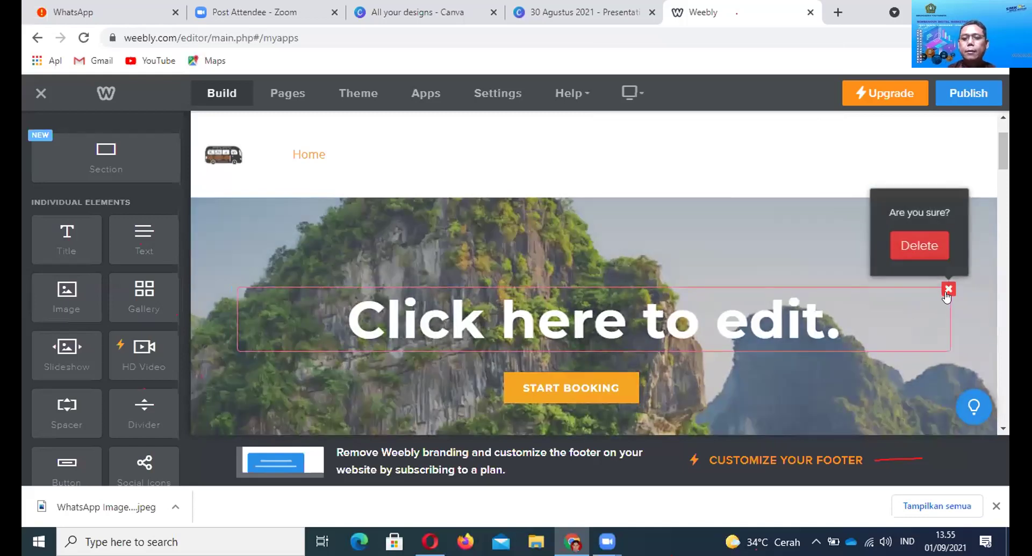
pyautogui.click(920, 246)
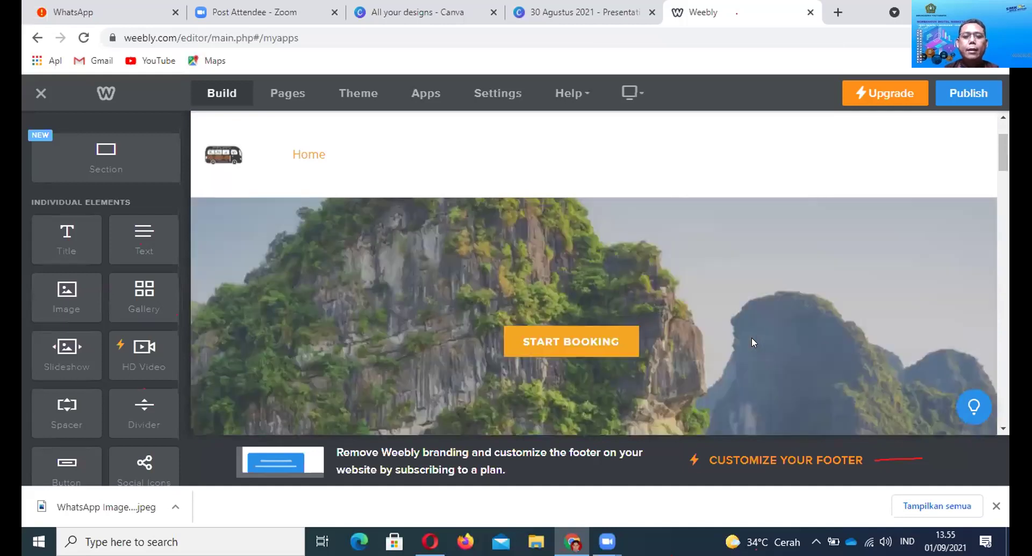
pyautogui.scroll(-3, 752, 337)
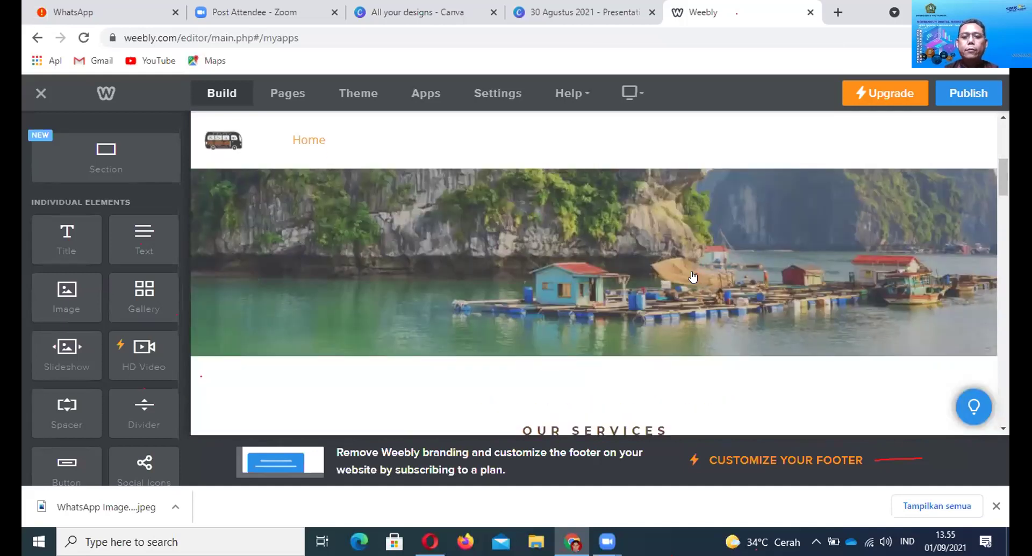
pyautogui.scroll(-2, 693, 272)
pyautogui.rightClick(692, 270)
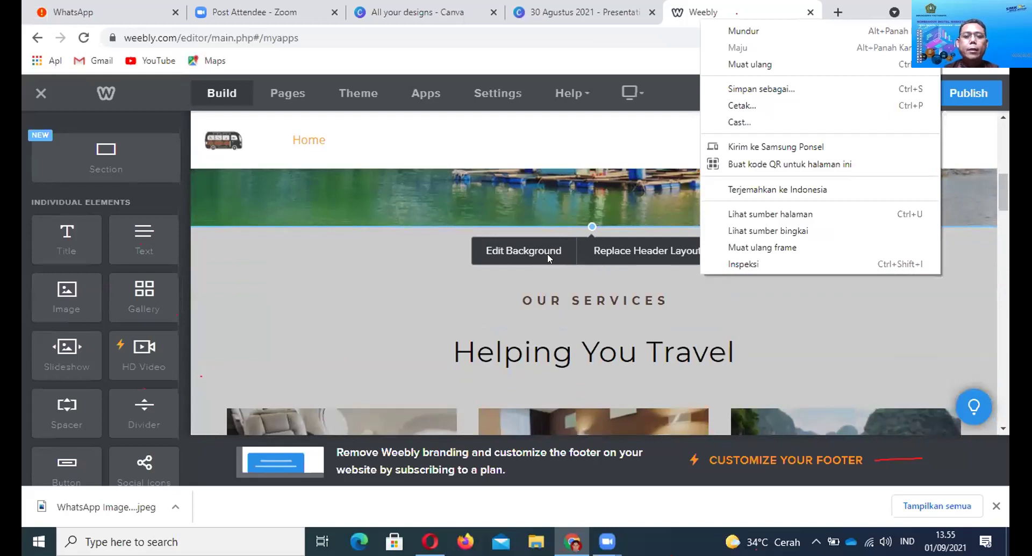
# Keep the limestone cliffs photo as the header background and save it
pyautogui.click(547, 254)
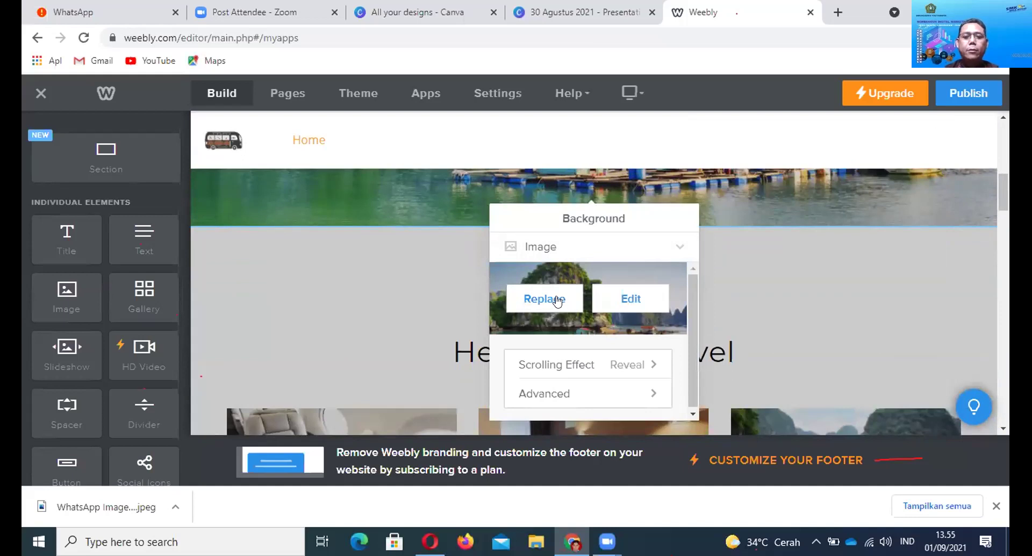
pyautogui.click(557, 300)
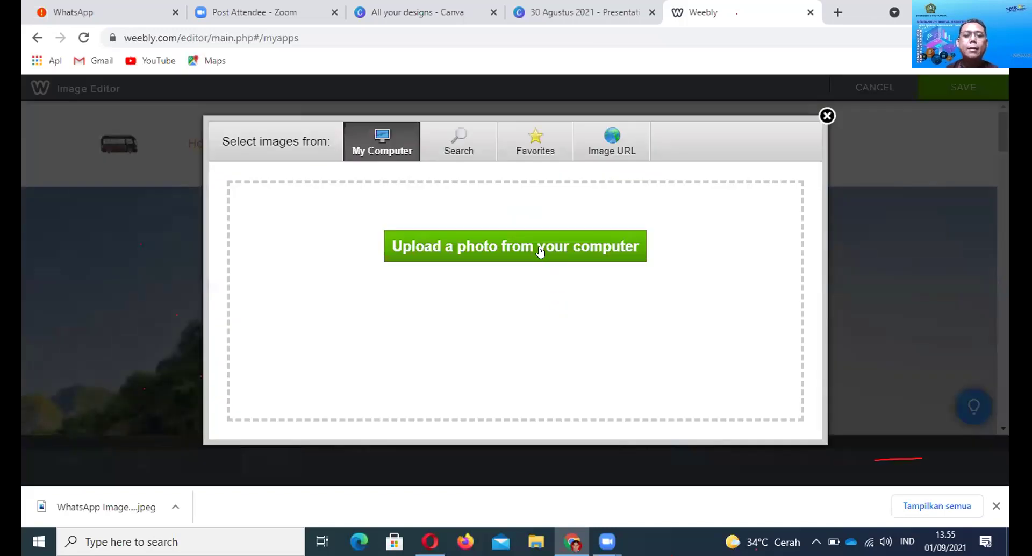
pyautogui.click(541, 246)
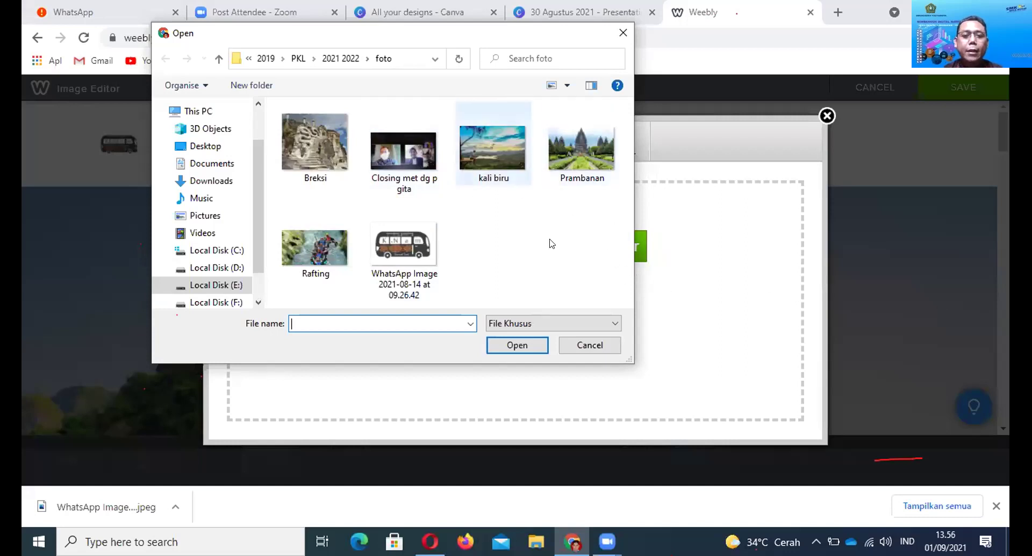
pyautogui.click(570, 344)
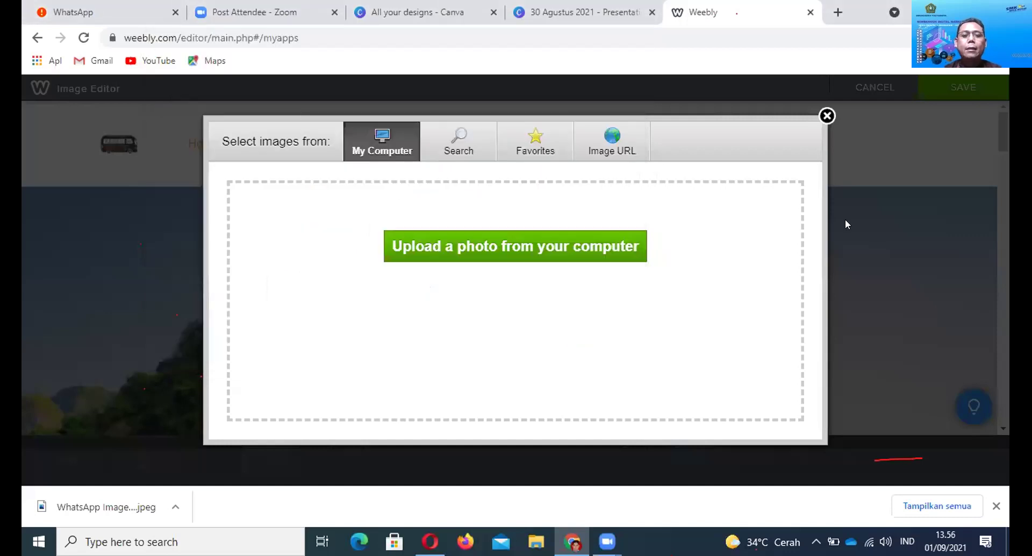
pyautogui.click(827, 116)
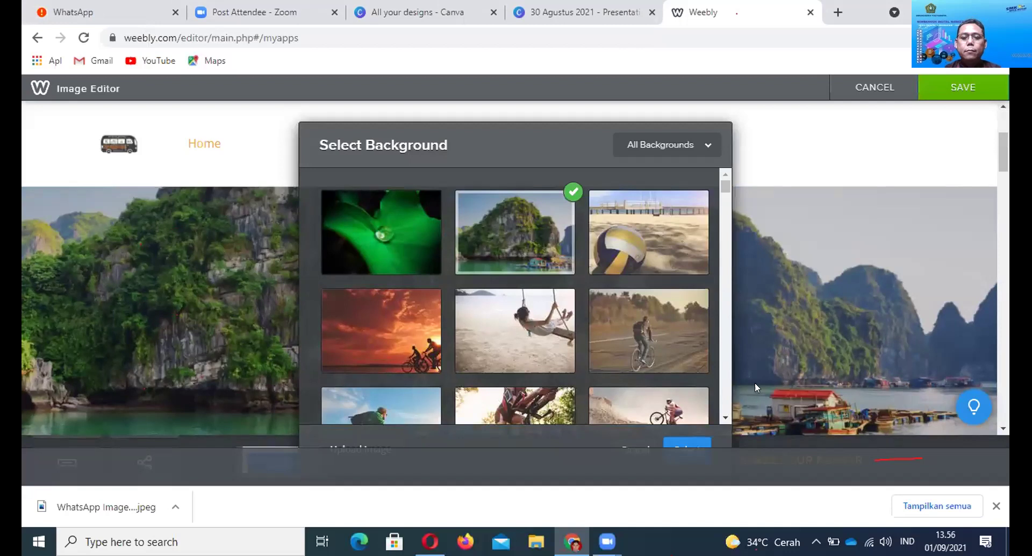
pyautogui.scroll(-1, 803, 317)
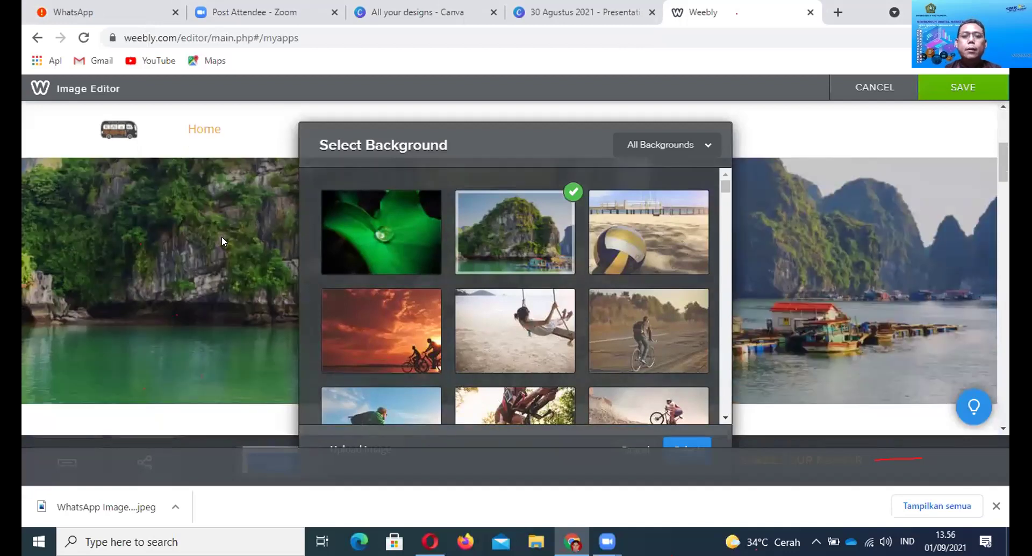
pyautogui.scroll(-2, 221, 236)
pyautogui.click(955, 89)
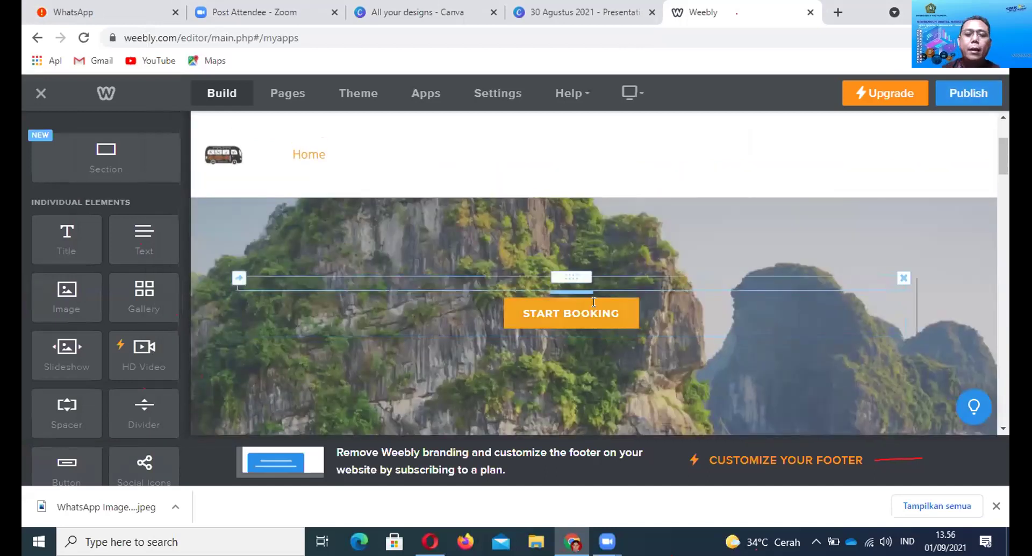
# Change the header button's label from START BOOKING to 'Pesan disini'
pyautogui.click(589, 309)
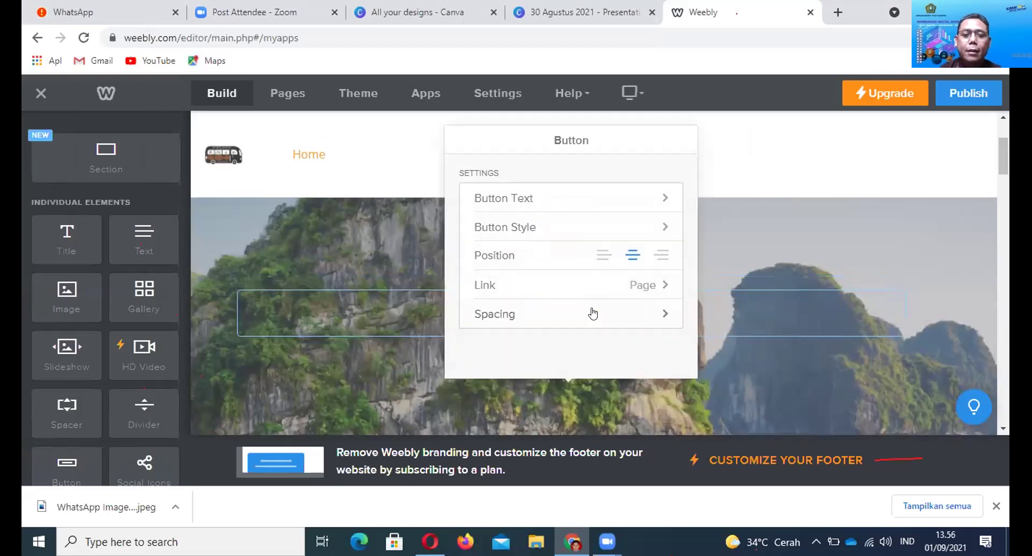
pyautogui.click(817, 364)
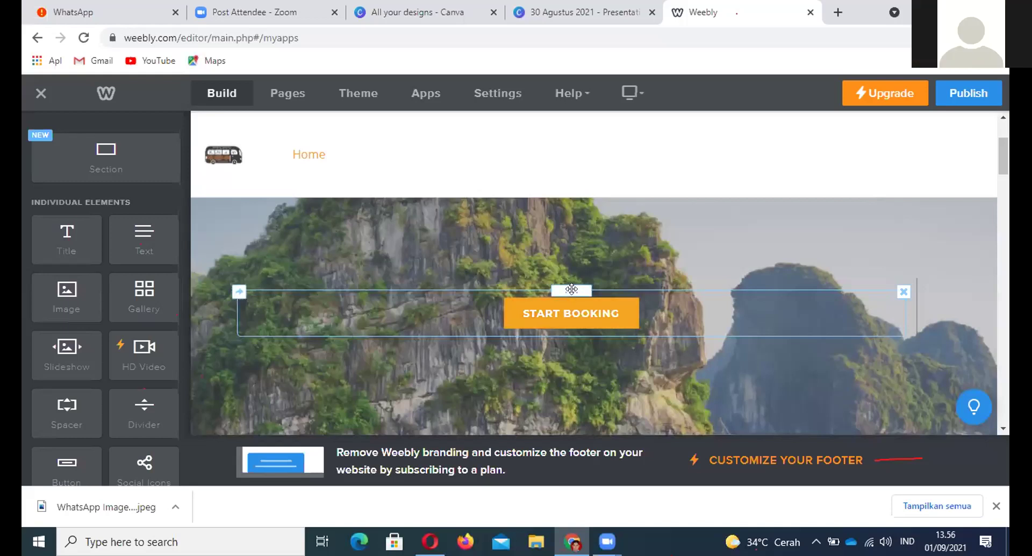
pyautogui.click(571, 314)
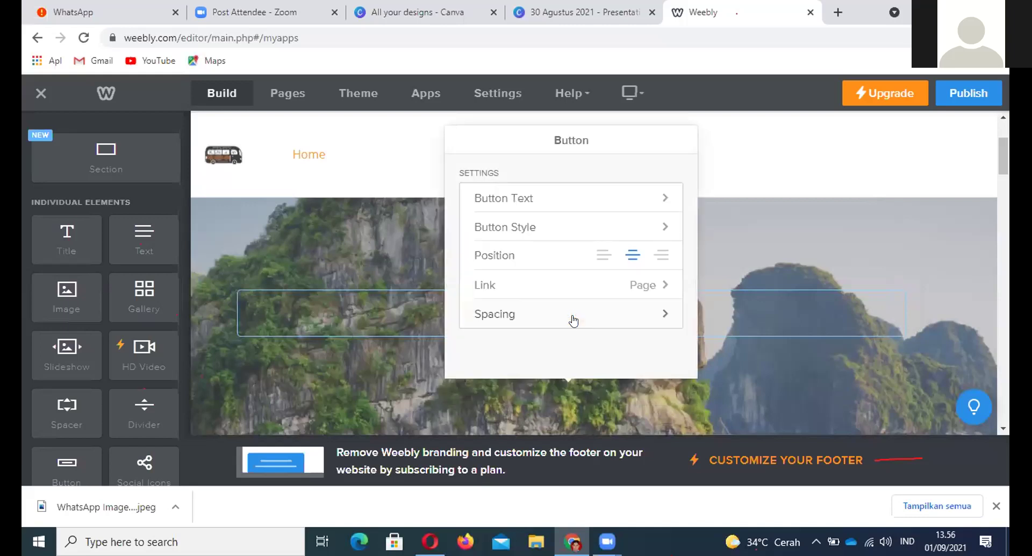
pyautogui.click(592, 199)
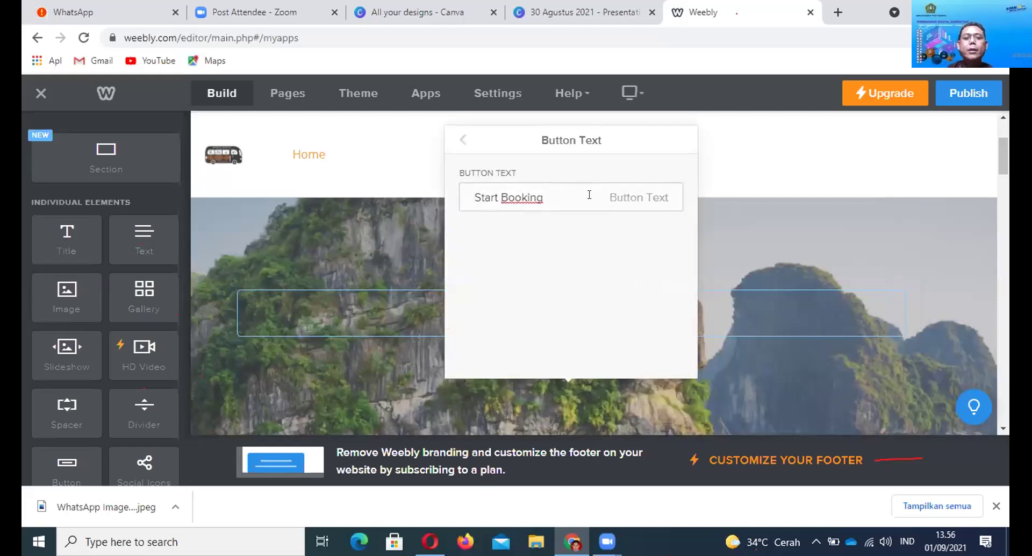
pyautogui.press('BackSpace')
pyautogui.press('BackSpace')
pyautogui.press('BackSpace')
pyautogui.press('BackSpace')
pyautogui.press('BackSpace')
pyautogui.press('BackSpace')
pyautogui.press('BackSpace')
pyautogui.press('BackSpace')
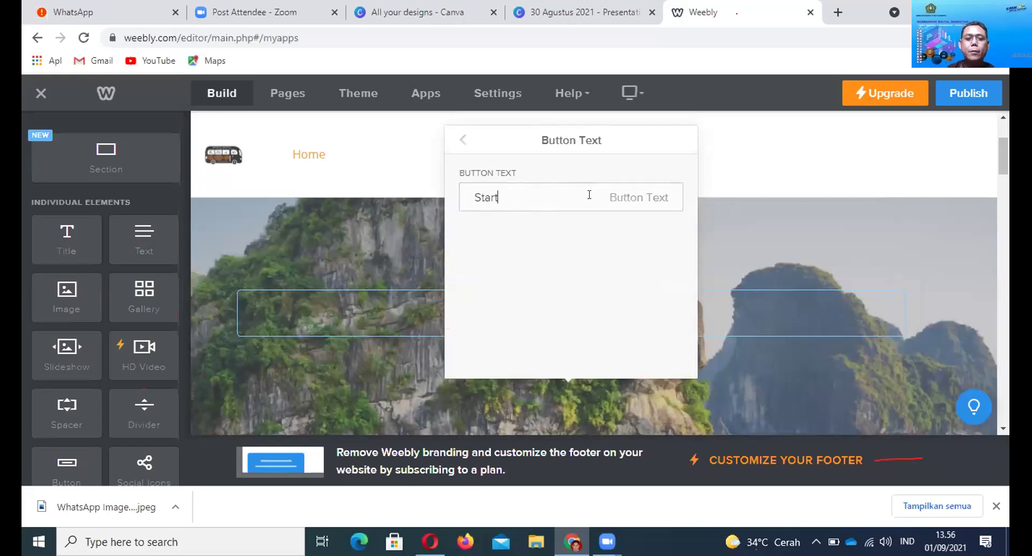
pyautogui.press('BackSpace')
pyautogui.press('BackSpace')
pyautogui.write('P')
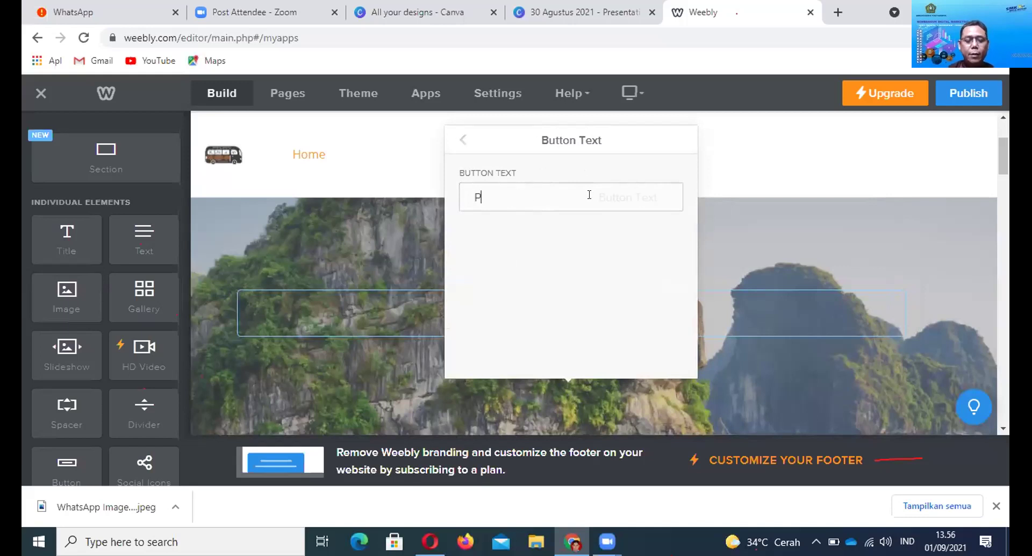
pyautogui.write('esan disi')
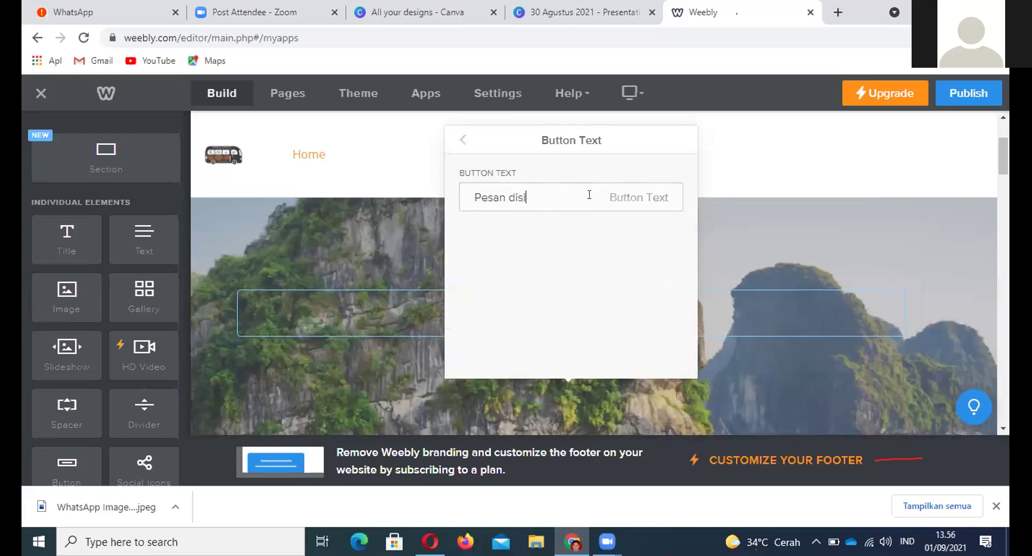
pyautogui.write('ni')
pyautogui.click(844, 248)
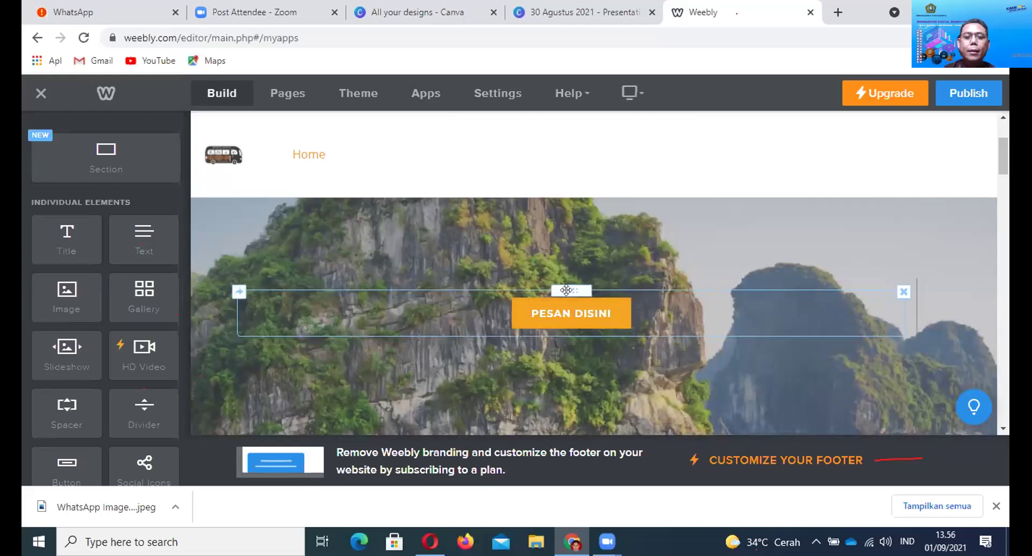
pyautogui.moveTo(567, 291); pyautogui.dragTo(567, 290)
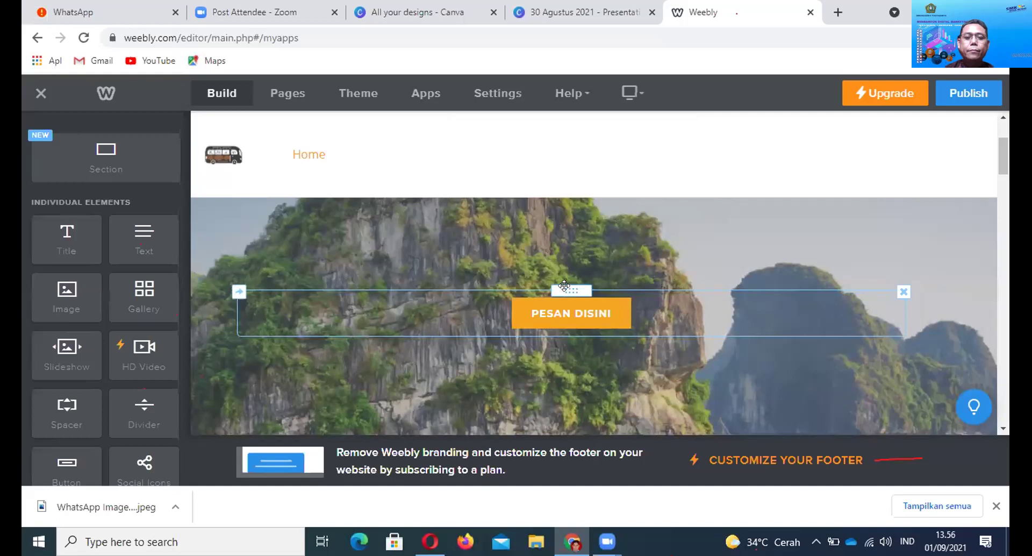
pyautogui.click(573, 311)
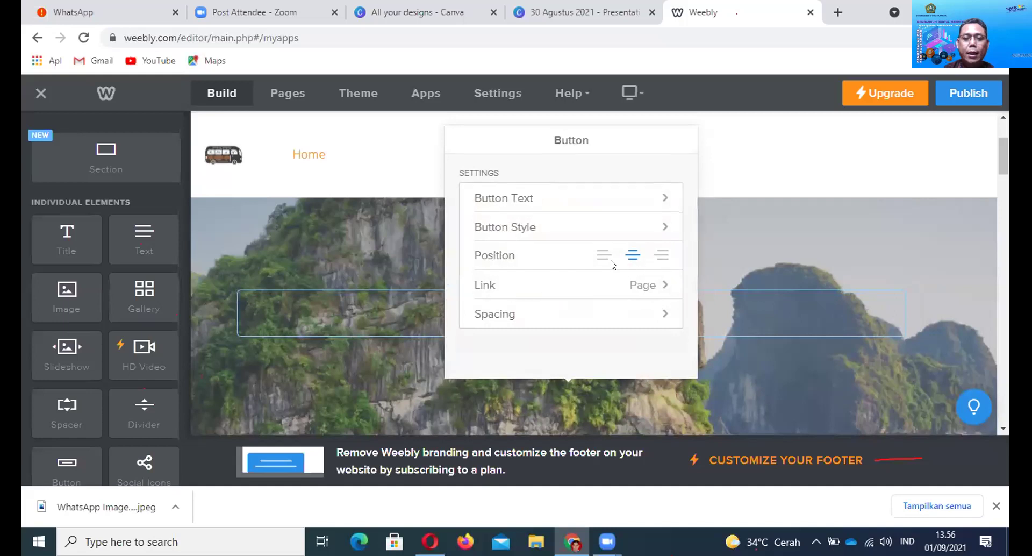
# Link the PESAN DISINI button to the pasted WhatsApp website URL, opening in a new window
pyautogui.click(631, 288)
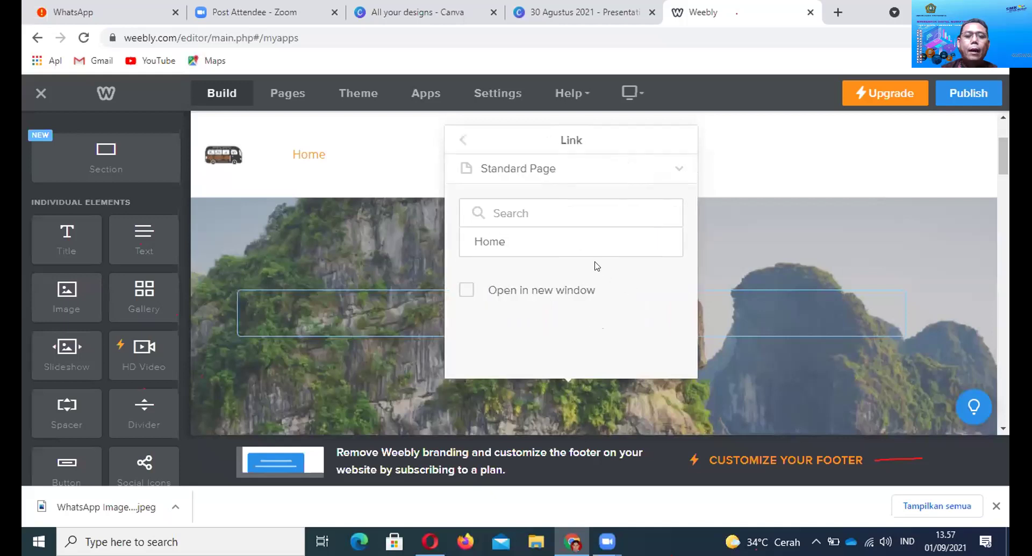
pyautogui.click(677, 170)
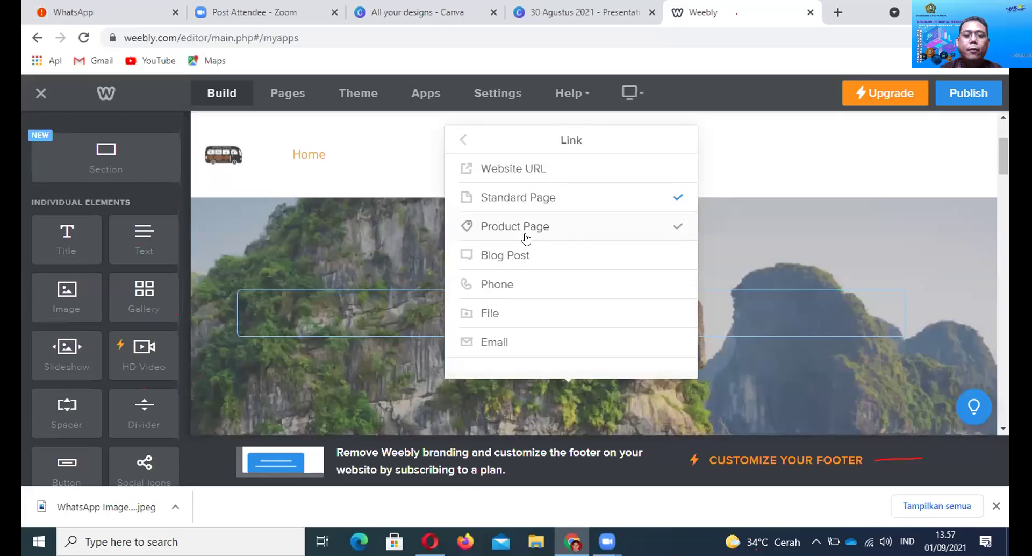
pyautogui.click(514, 173)
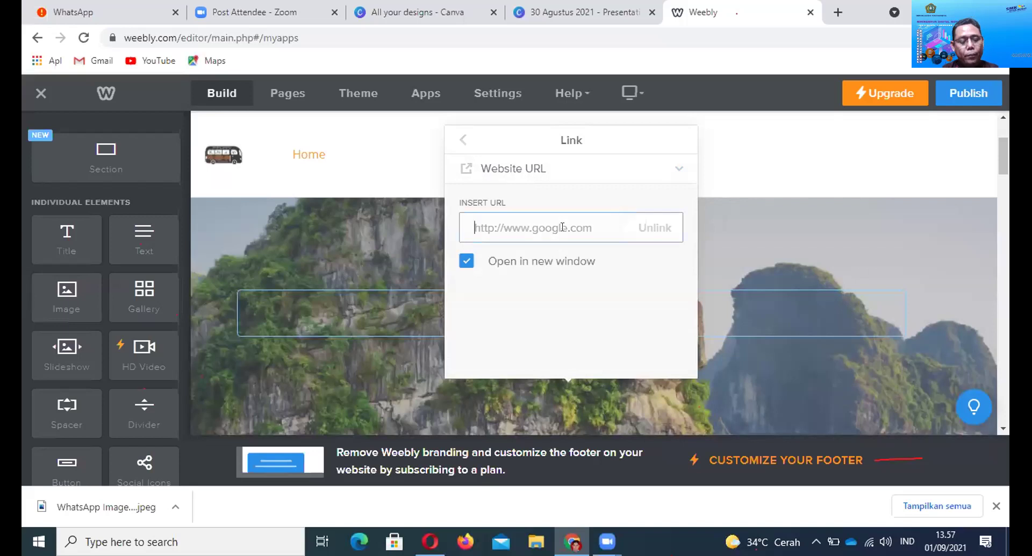
pyautogui.hotkey('ctrl', 'v')
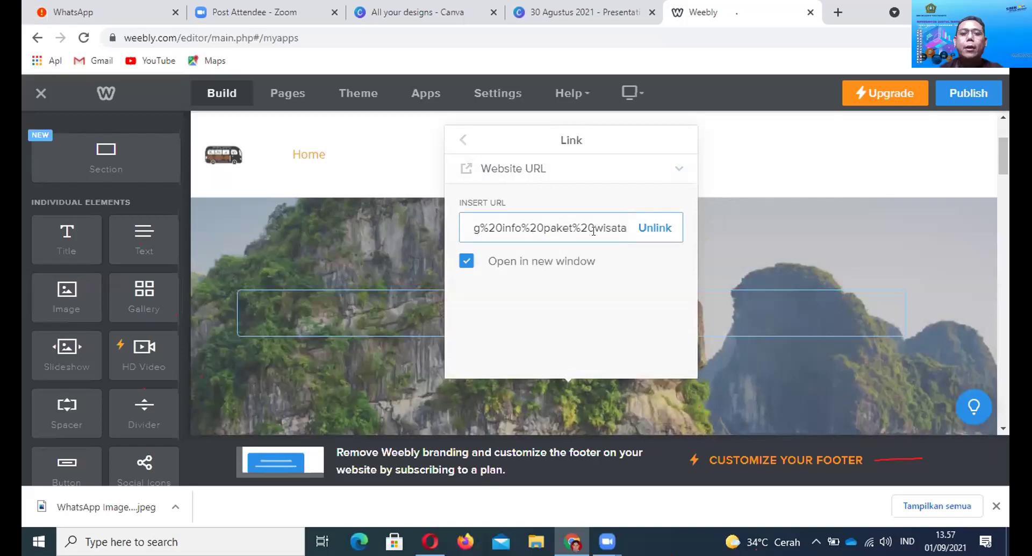
pyautogui.click(821, 232)
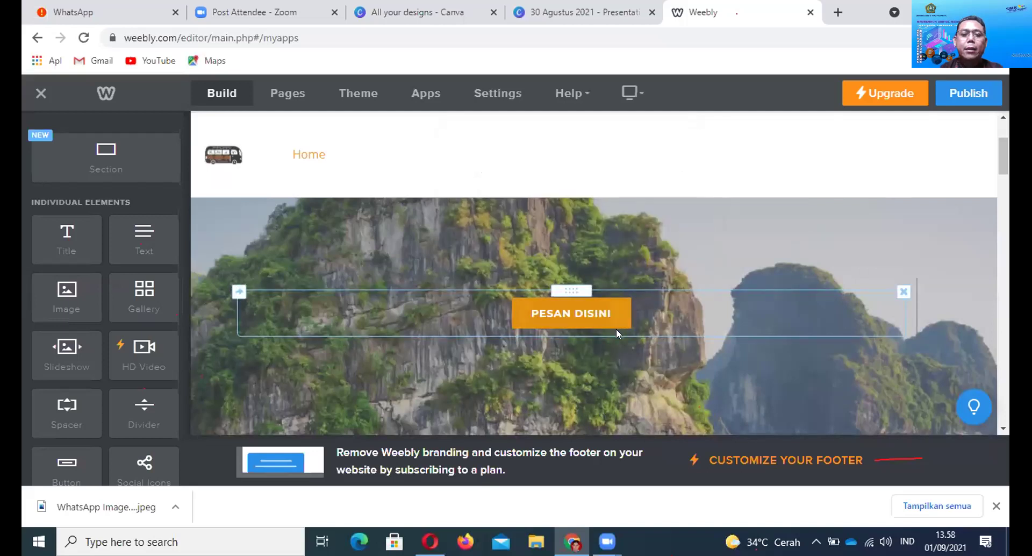
# Delete the OUR SERVICES title from the home page
pyautogui.scroll(-3, 618, 337)
pyautogui.scroll(-4, 622, 337)
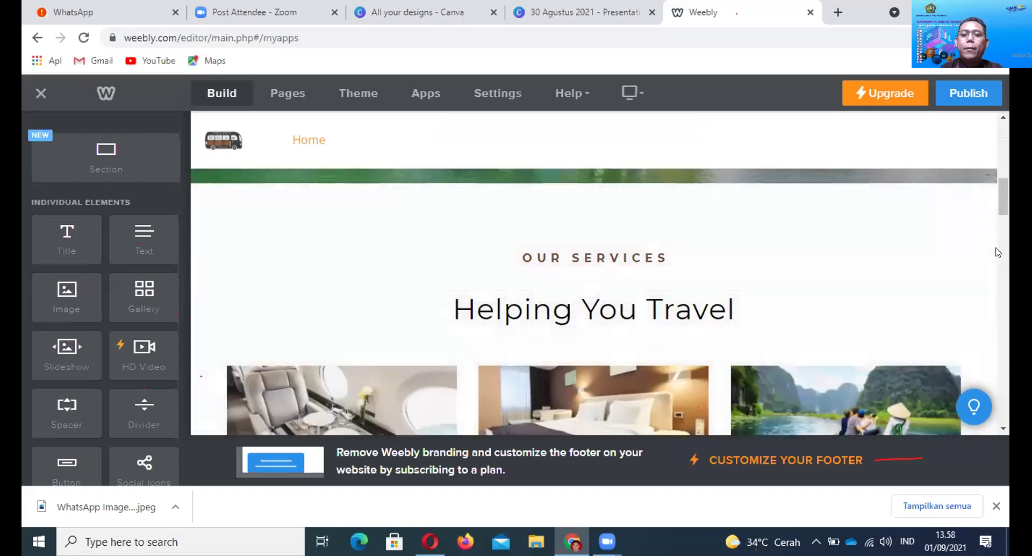
pyautogui.click(958, 236)
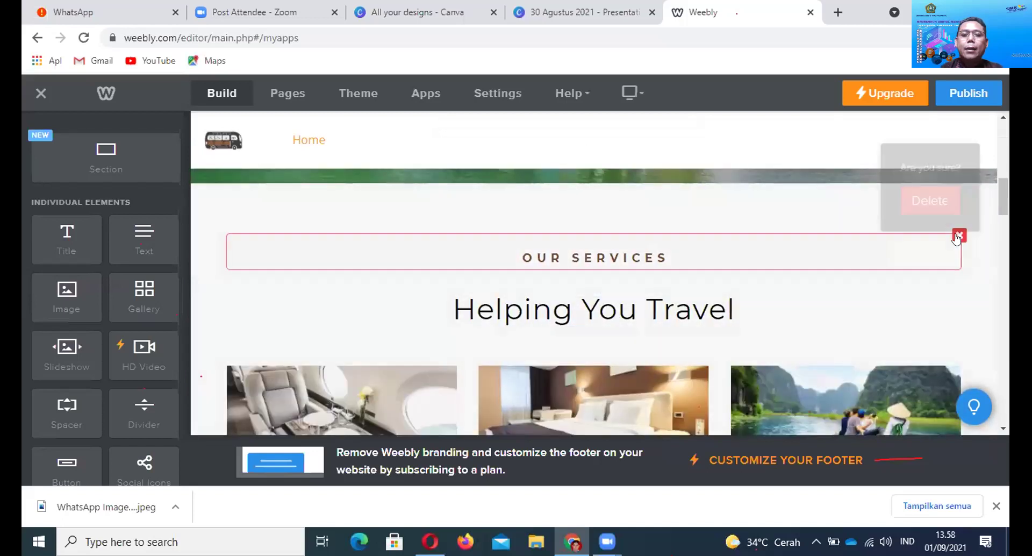
pyautogui.click(937, 203)
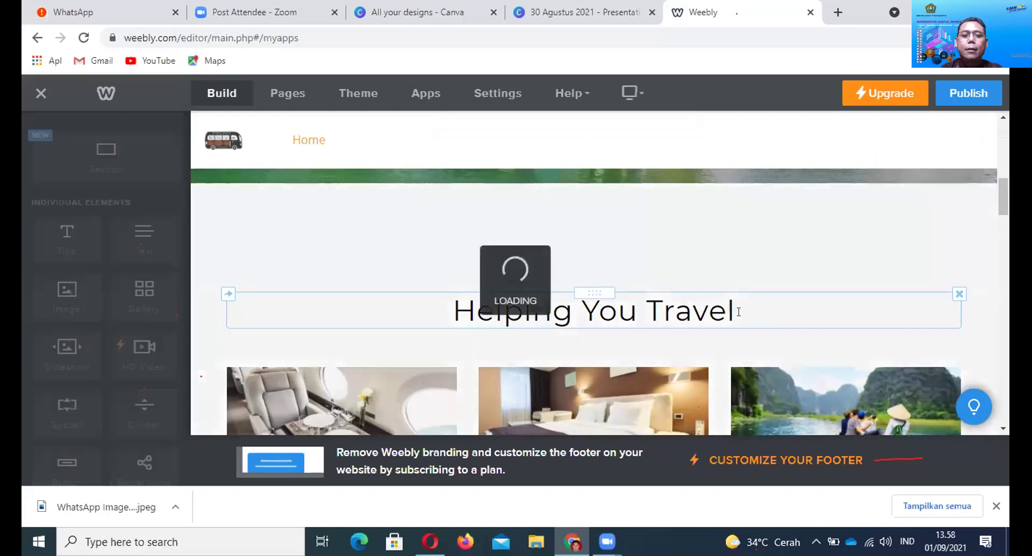
pyautogui.scroll(-3, 774, 331)
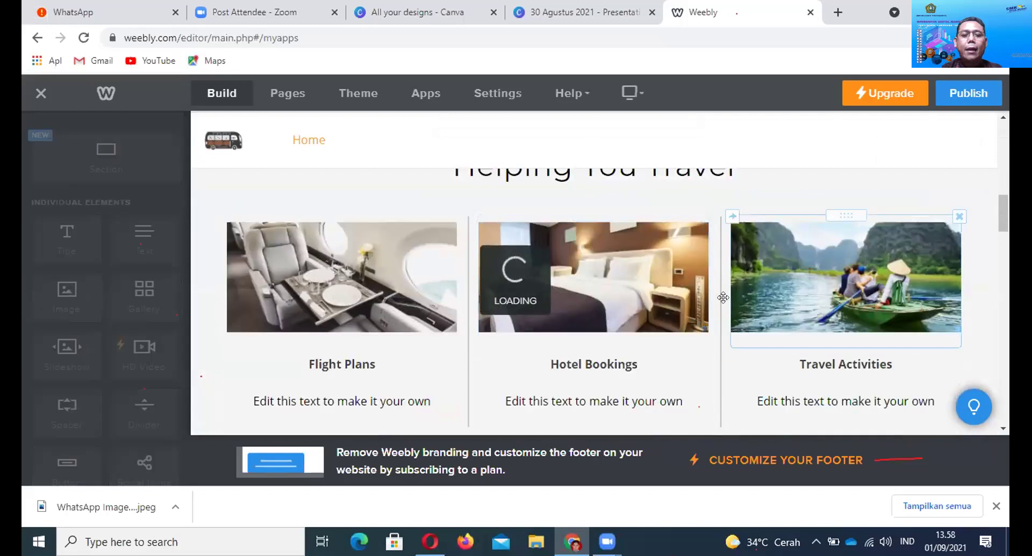
pyautogui.scroll(-10, 698, 297)
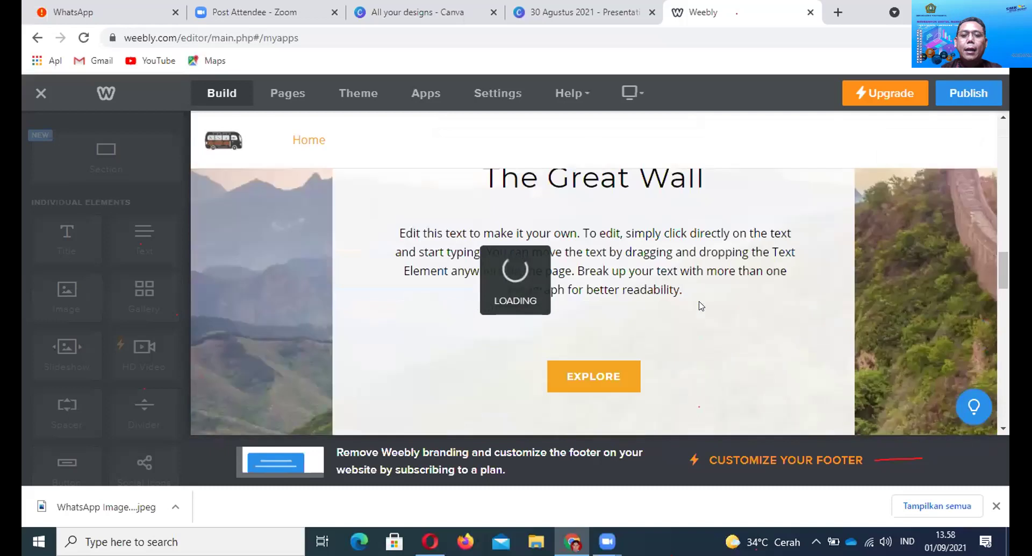
pyautogui.scroll(-1, 699, 304)
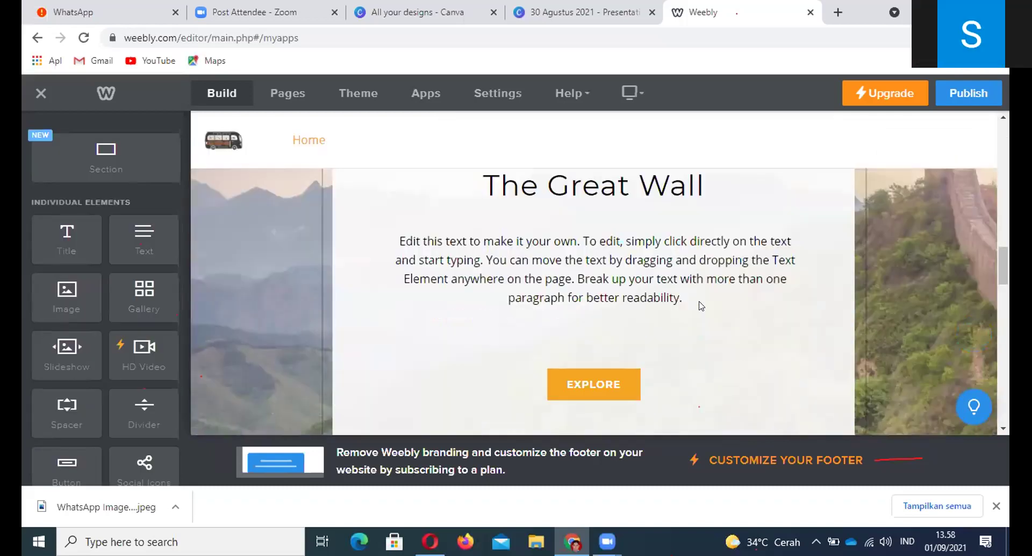
pyautogui.scroll(-3, 700, 305)
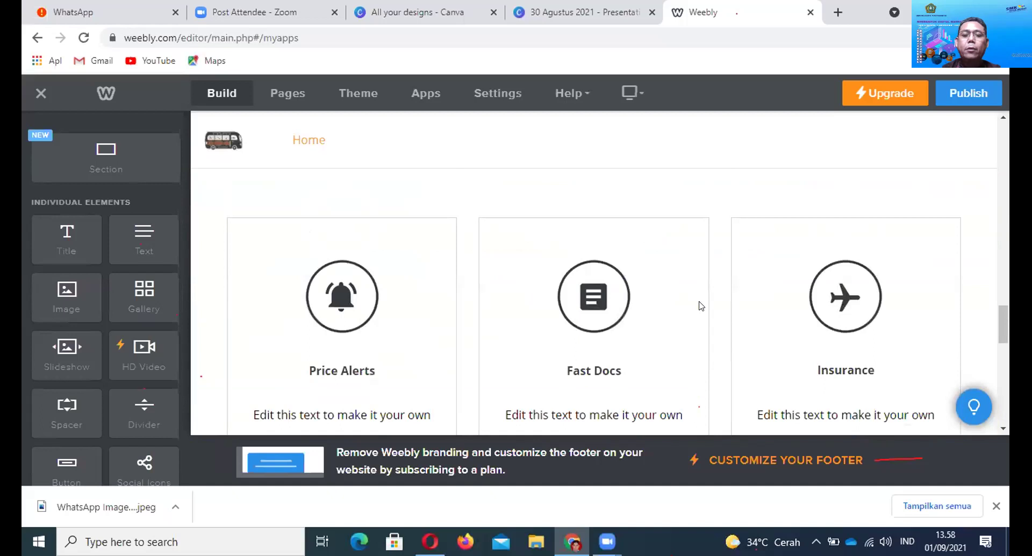
pyautogui.scroll(-5, 700, 306)
pyautogui.scroll(-3, 700, 305)
pyautogui.scroll(8, 699, 306)
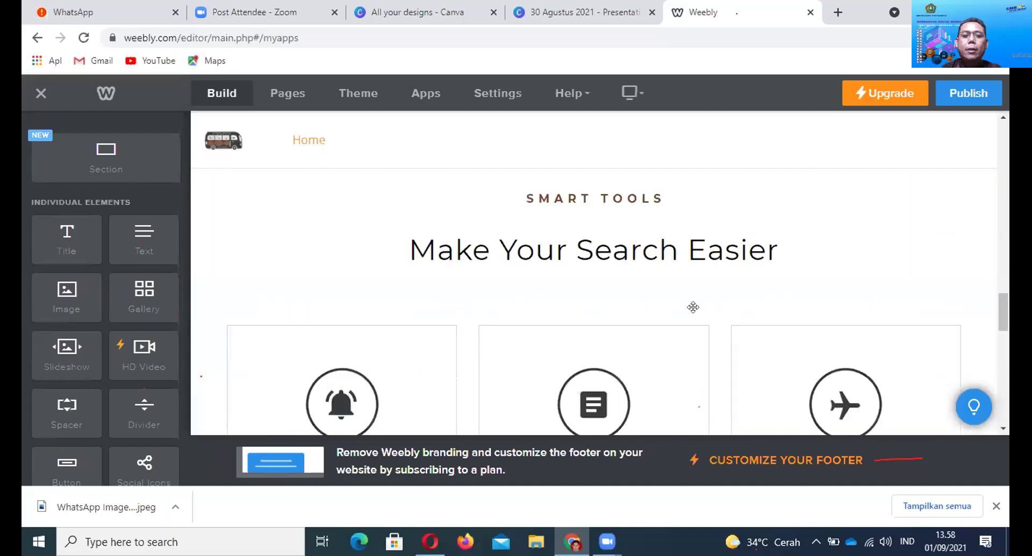
# Delete the spacer and the middle column box under Make Your Search Easier
pyautogui.click(692, 342)
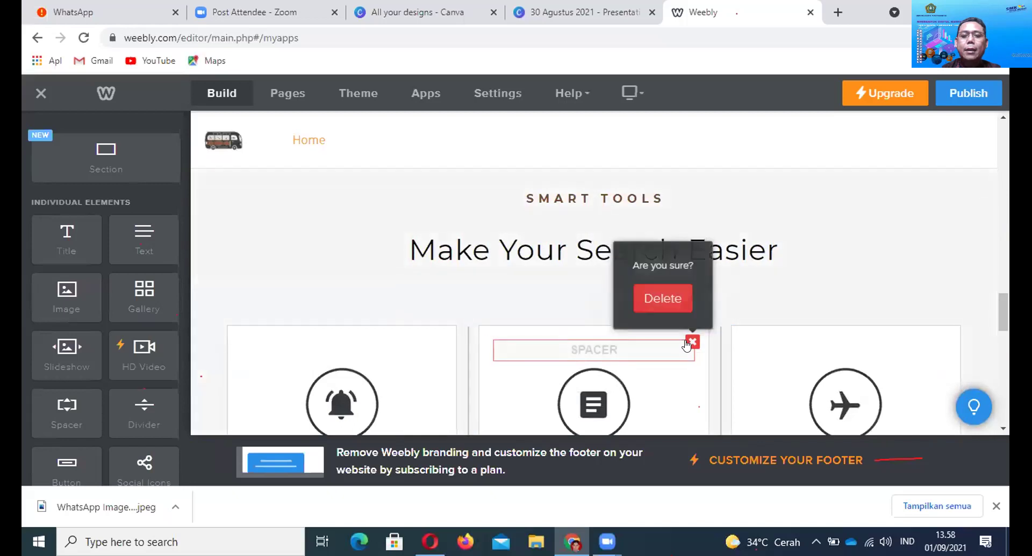
pyautogui.click(691, 342)
pyautogui.click(698, 330)
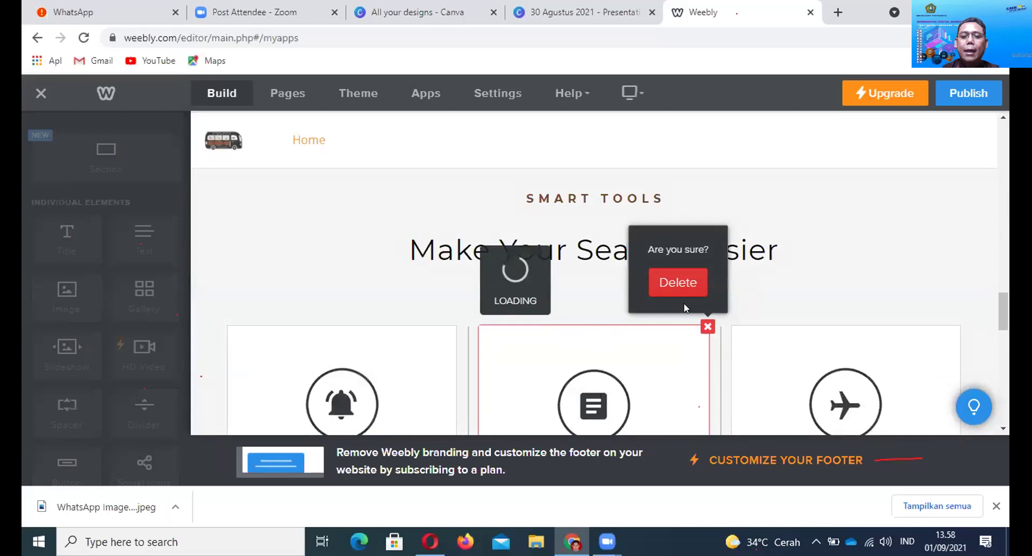
pyautogui.click(676, 286)
pyautogui.click(705, 319)
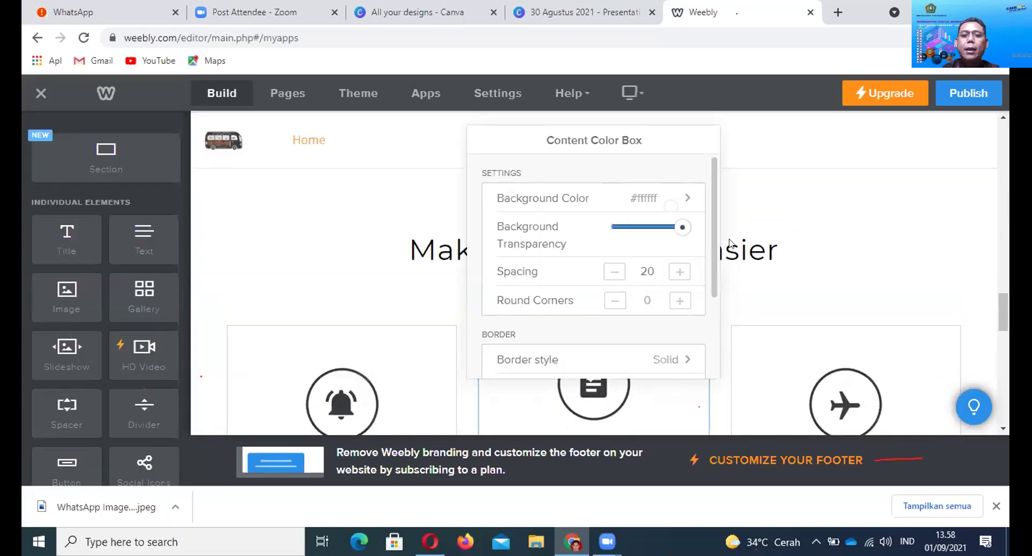
pyautogui.click(804, 288)
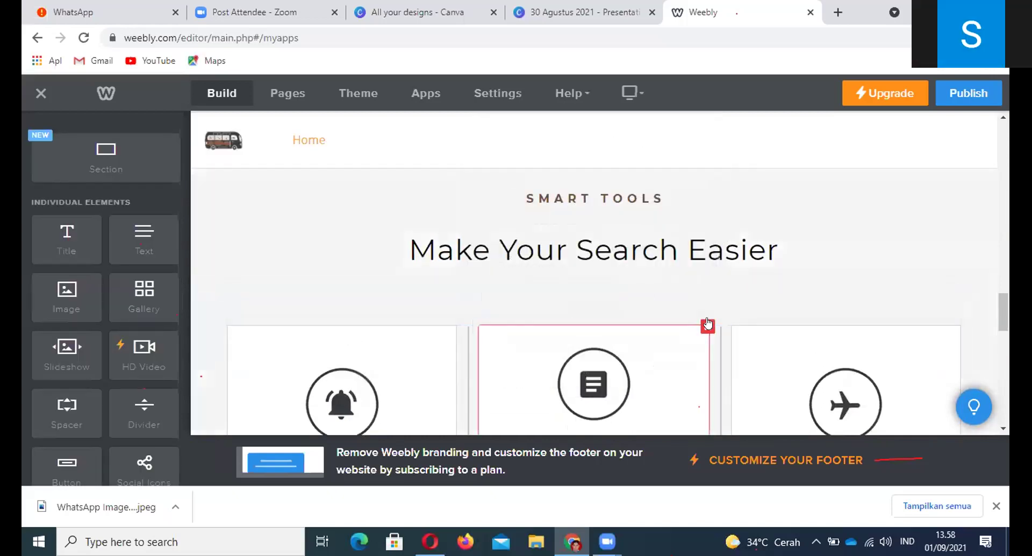
pyautogui.click(708, 324)
pyautogui.click(681, 284)
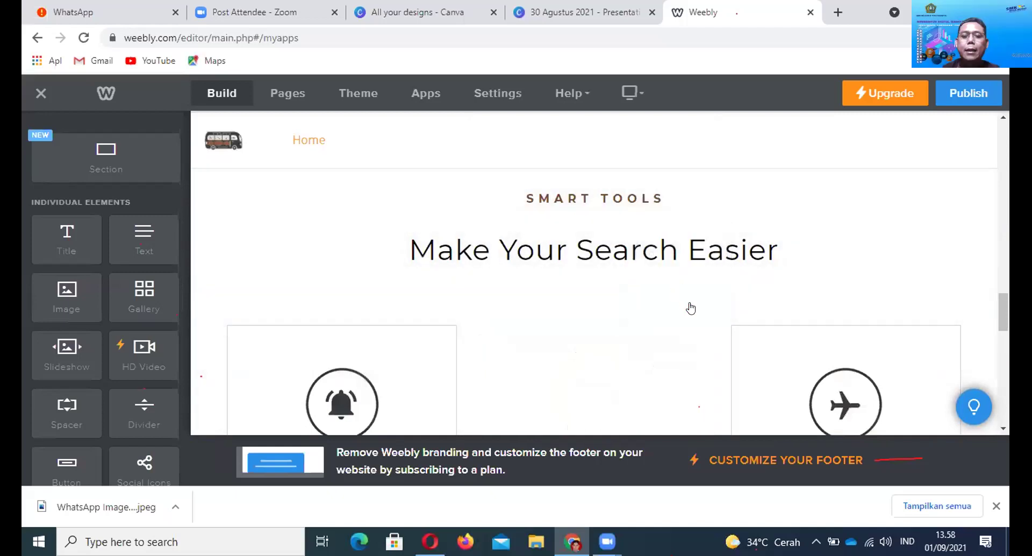
pyautogui.scroll(-10, 702, 306)
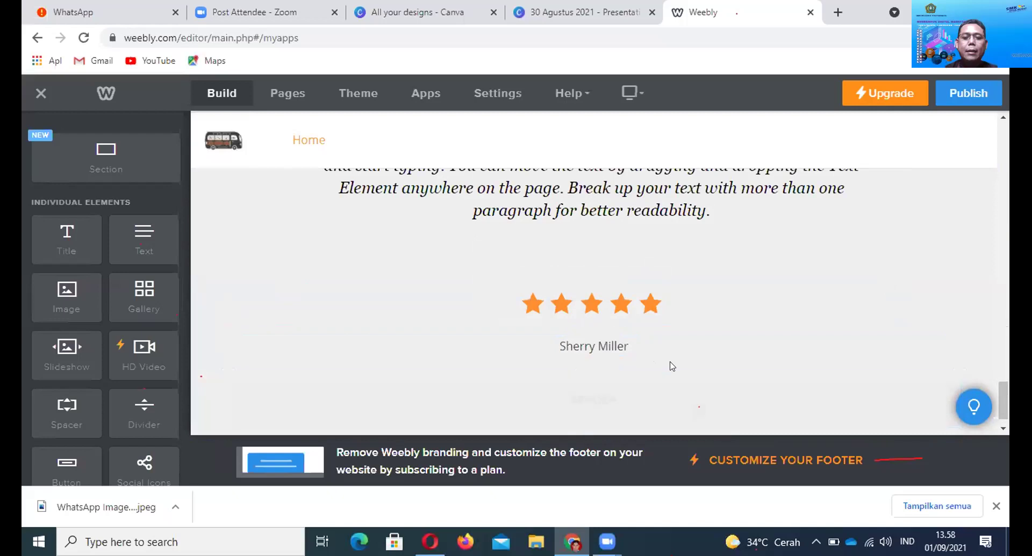
pyautogui.scroll(5, 669, 364)
pyautogui.scroll(10, 670, 365)
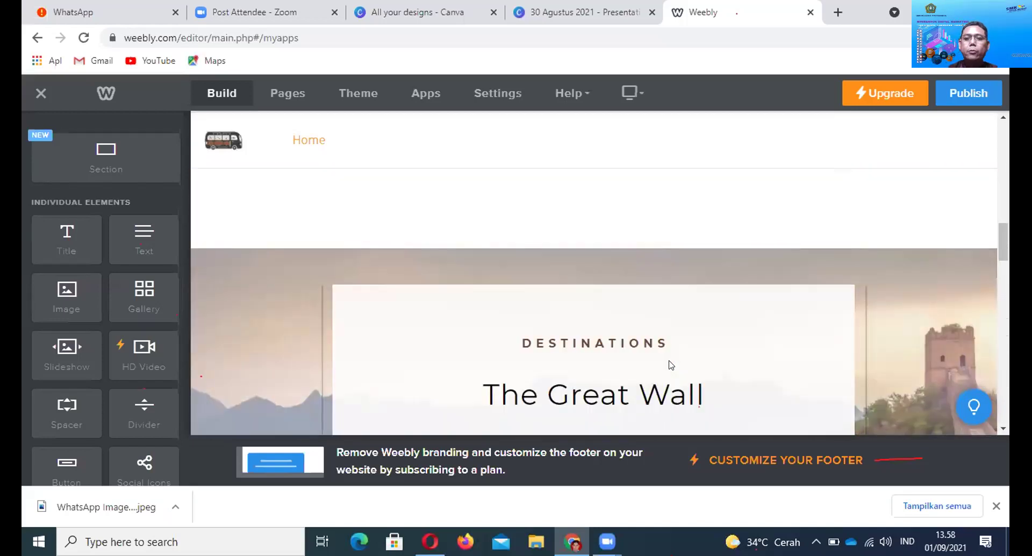
pyautogui.scroll(5, 670, 365)
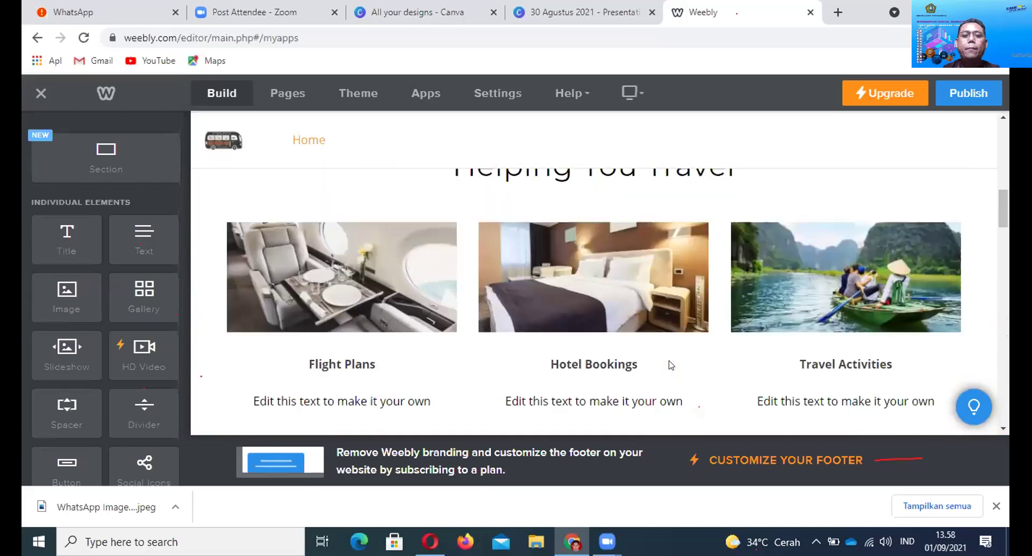
pyautogui.scroll(1, 714, 332)
pyautogui.scroll(-1, 714, 332)
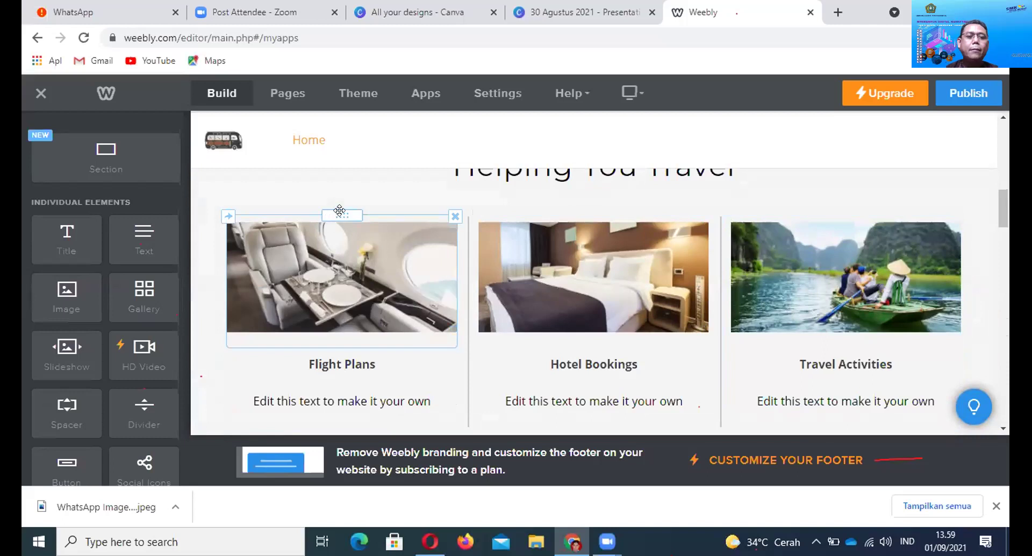
# Replace the Flight Plans image with the 'kali biru' photo uploaded from the computer
pyautogui.click(346, 245)
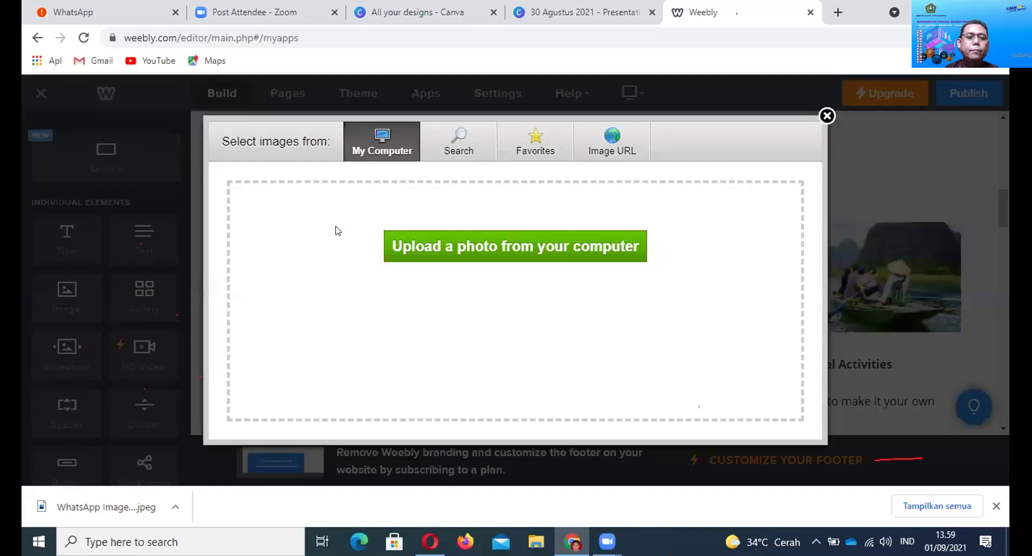
pyautogui.click(477, 252)
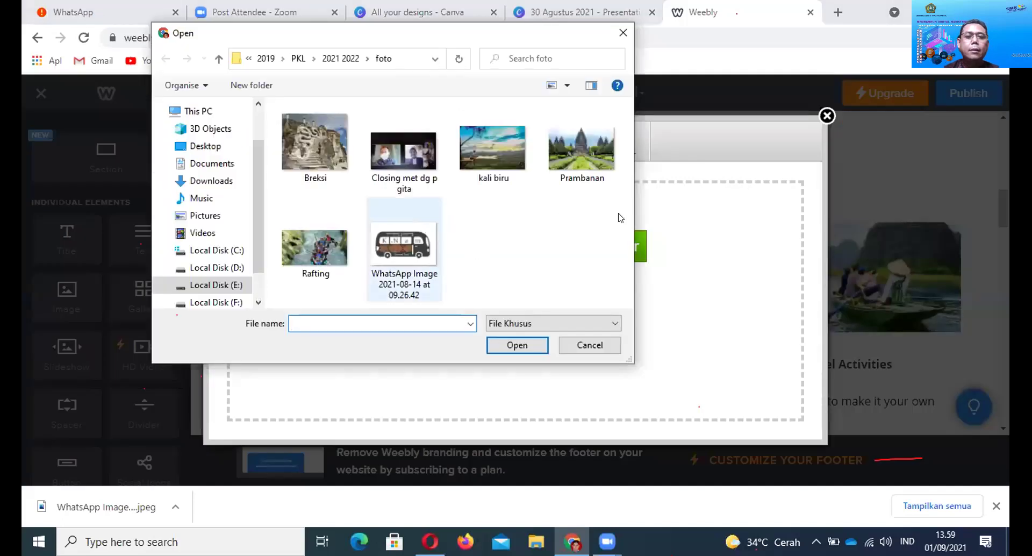
pyautogui.click(492, 156)
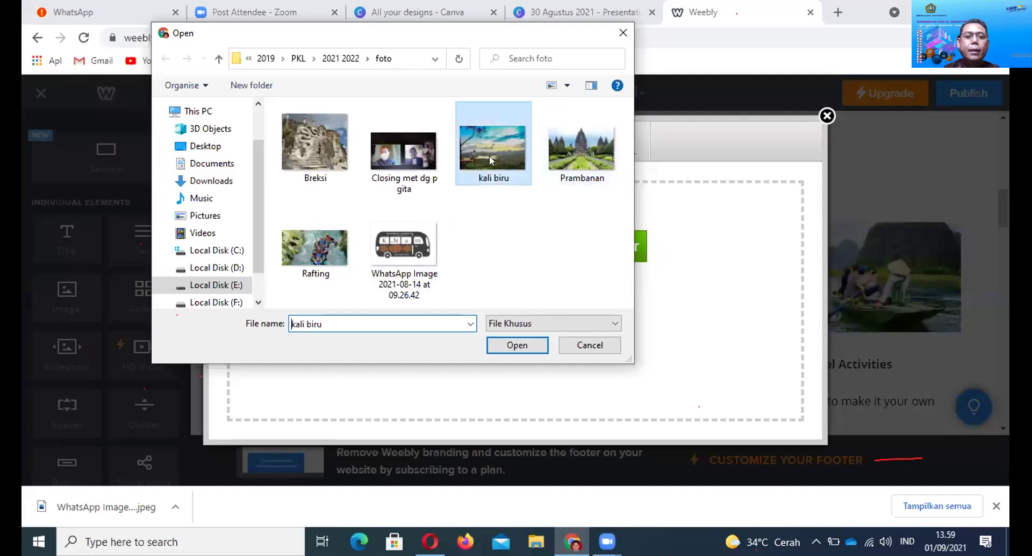
pyautogui.click(536, 345)
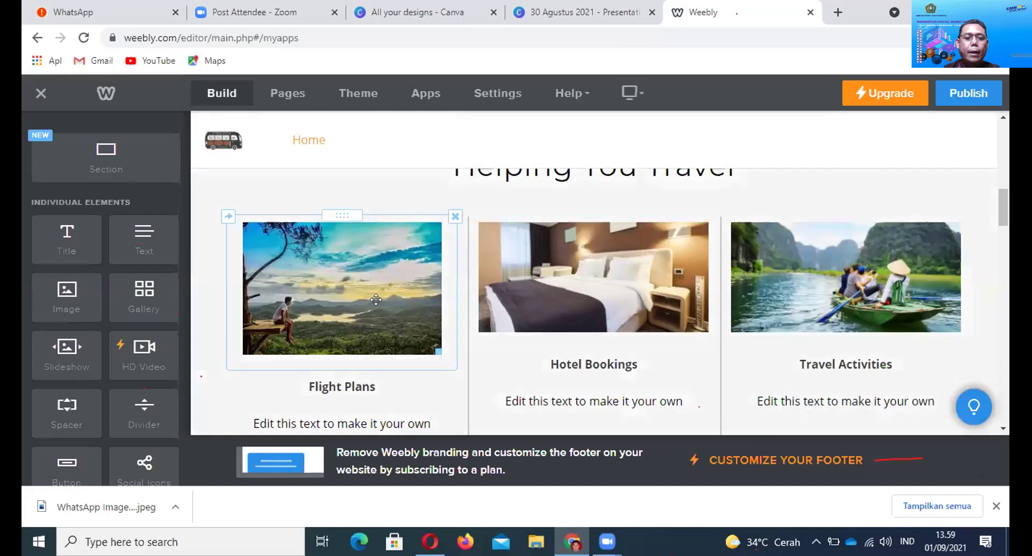
pyautogui.scroll(-1, 354, 330)
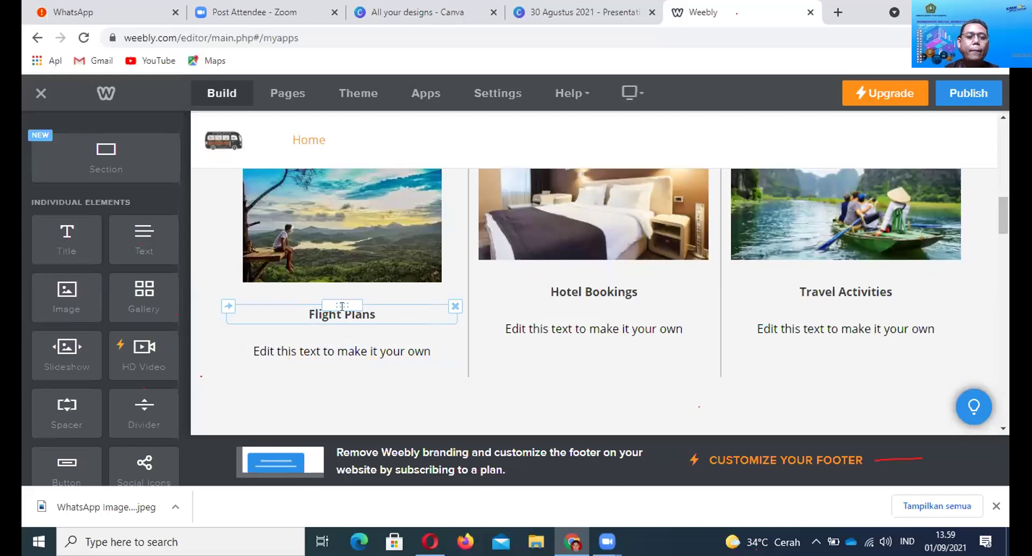
pyautogui.doubleClick(342, 306)
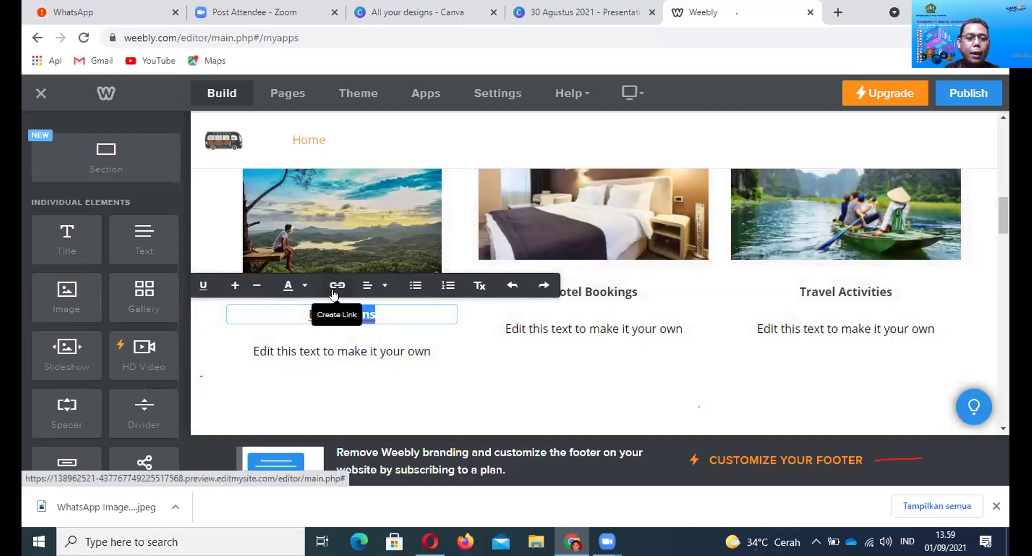
pyautogui.click(319, 326)
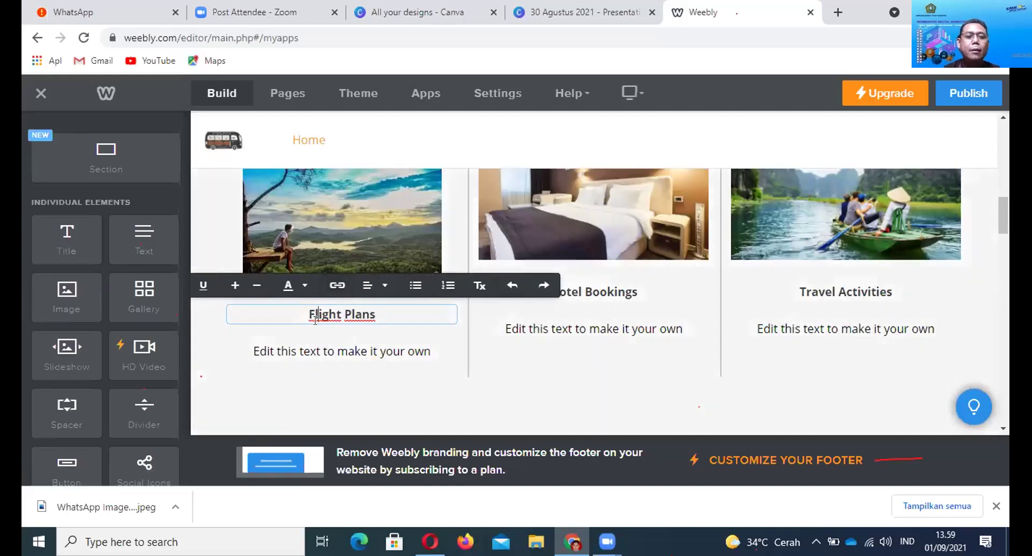
pyautogui.click(325, 316)
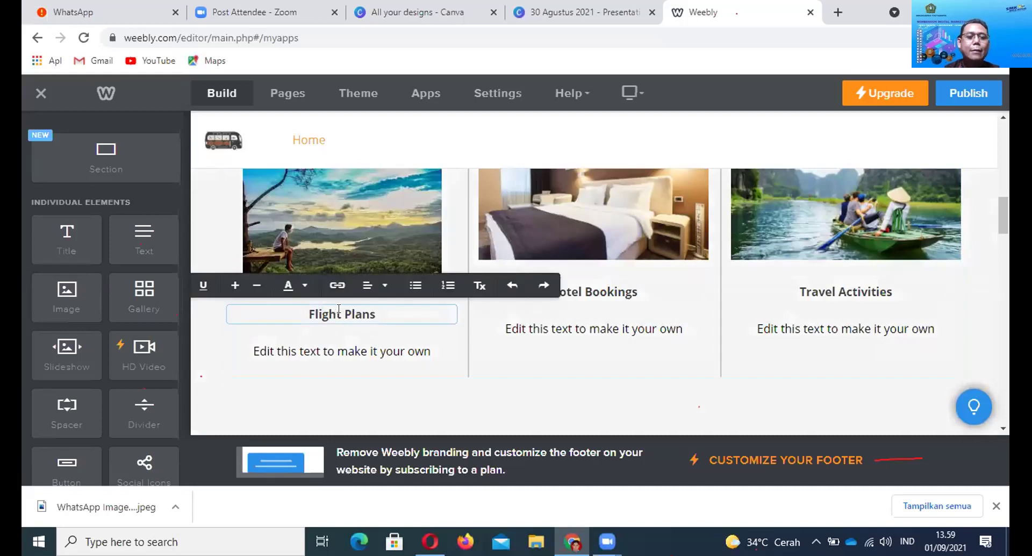
pyautogui.click(336, 286)
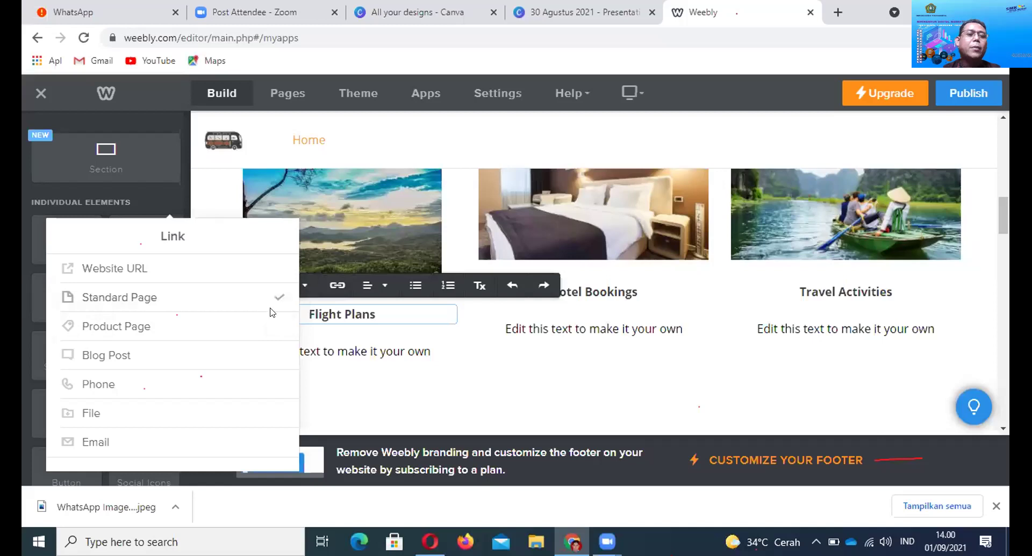
pyautogui.click(455, 377)
pyautogui.click(354, 316)
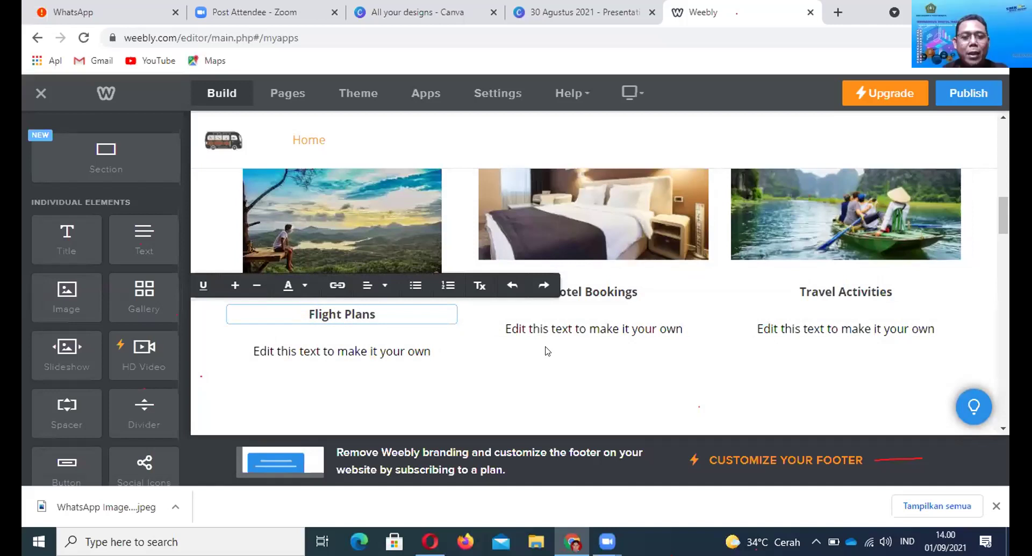
pyautogui.scroll(4, 768, 320)
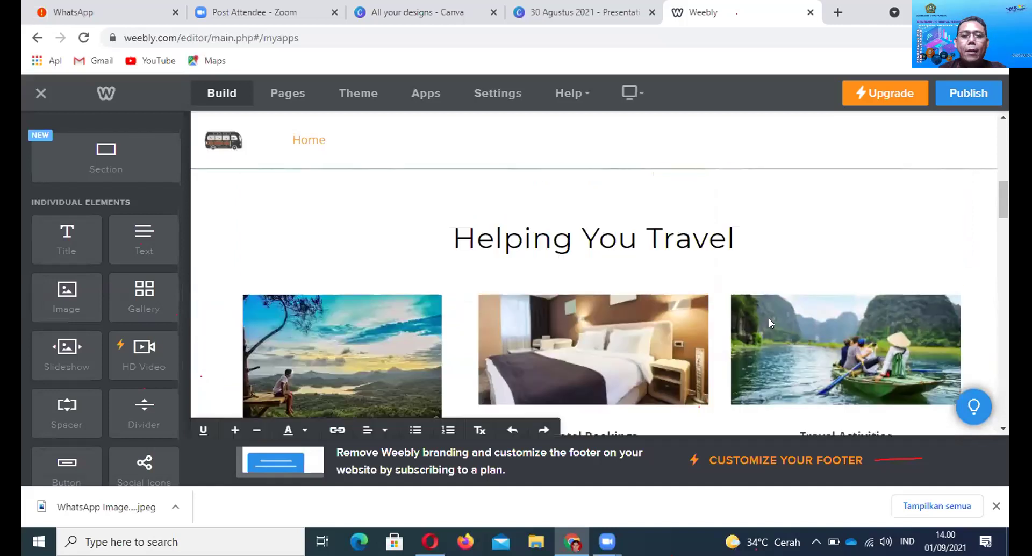
pyautogui.scroll(5, 769, 322)
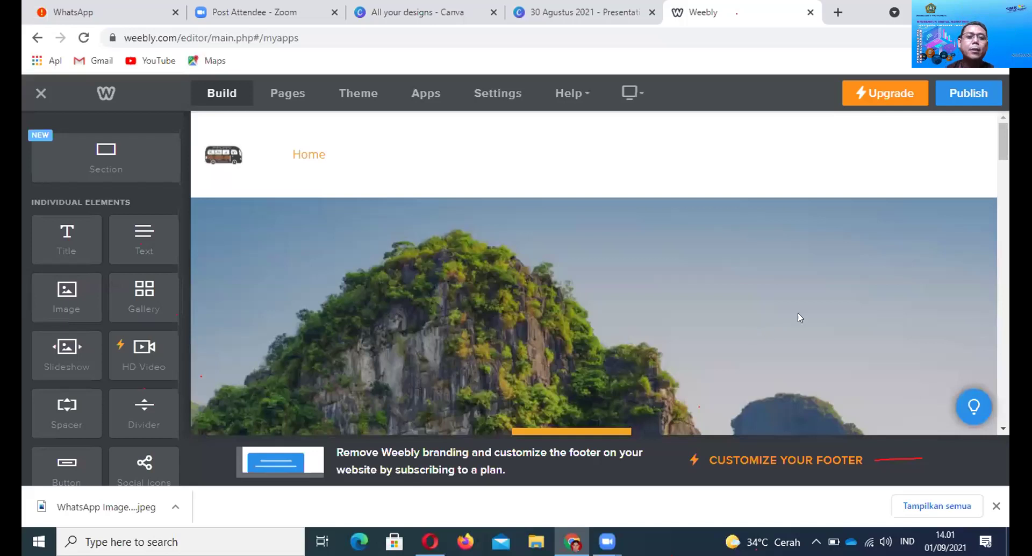
pyautogui.scroll(-3, 785, 284)
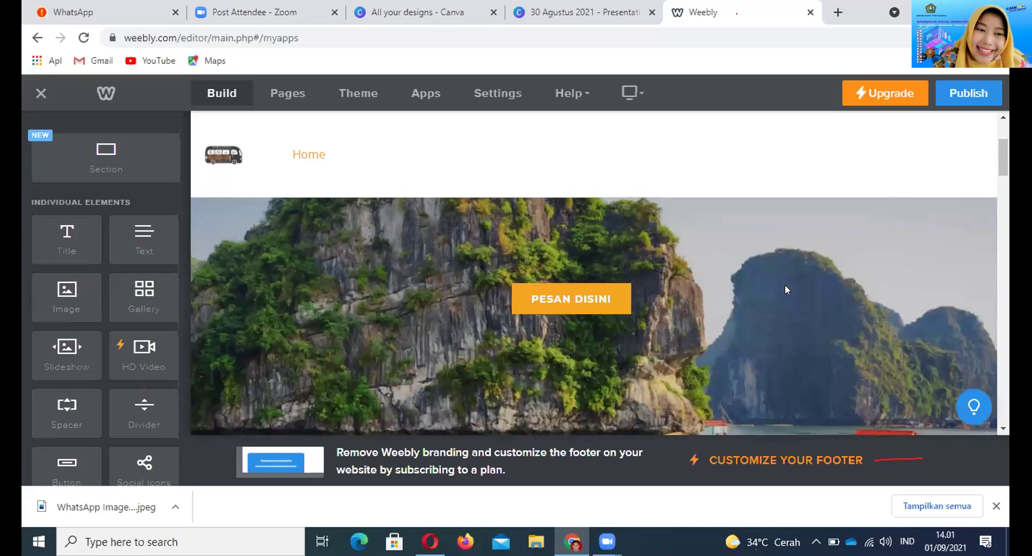
pyautogui.scroll(2, 786, 290)
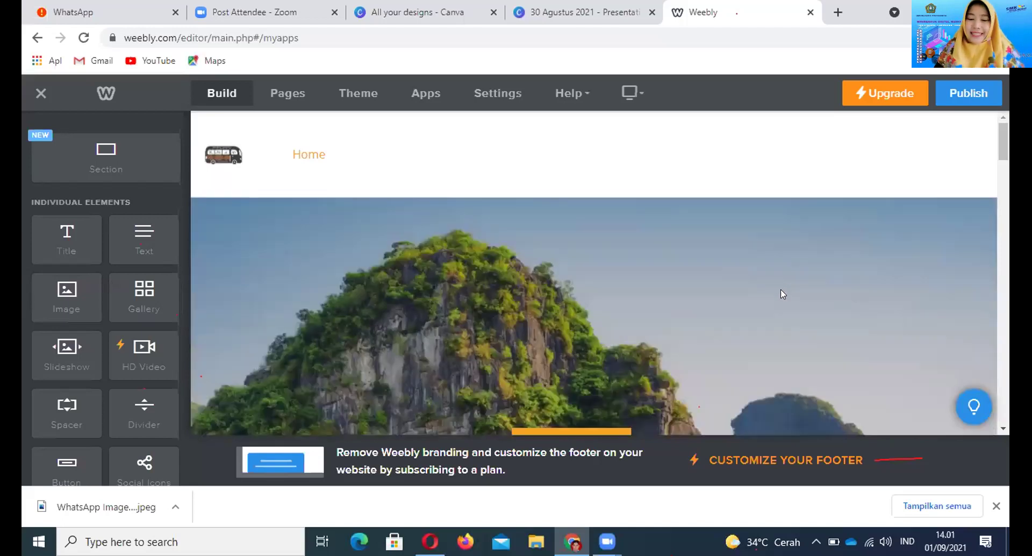
pyautogui.scroll(-6, 572, 267)
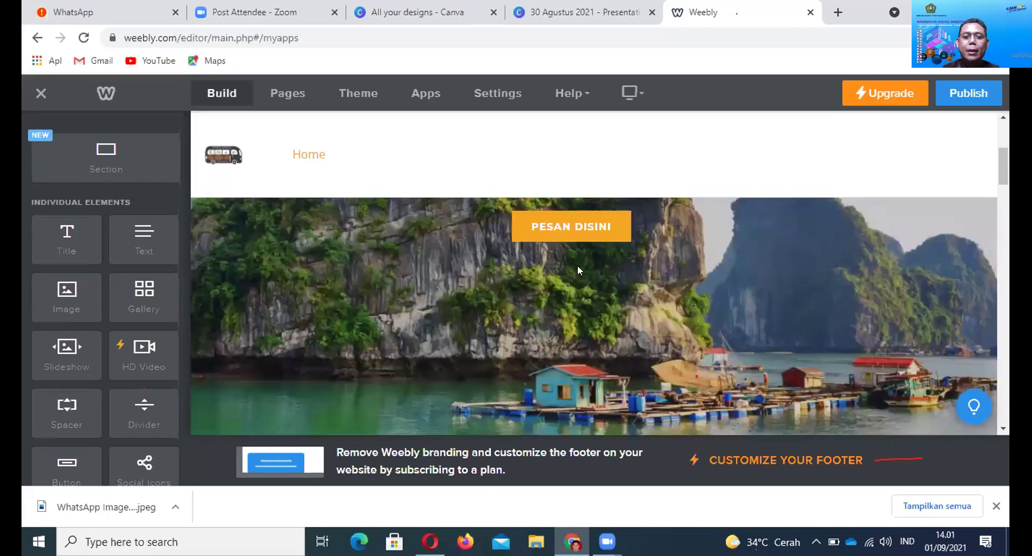
pyautogui.scroll(-3, 579, 270)
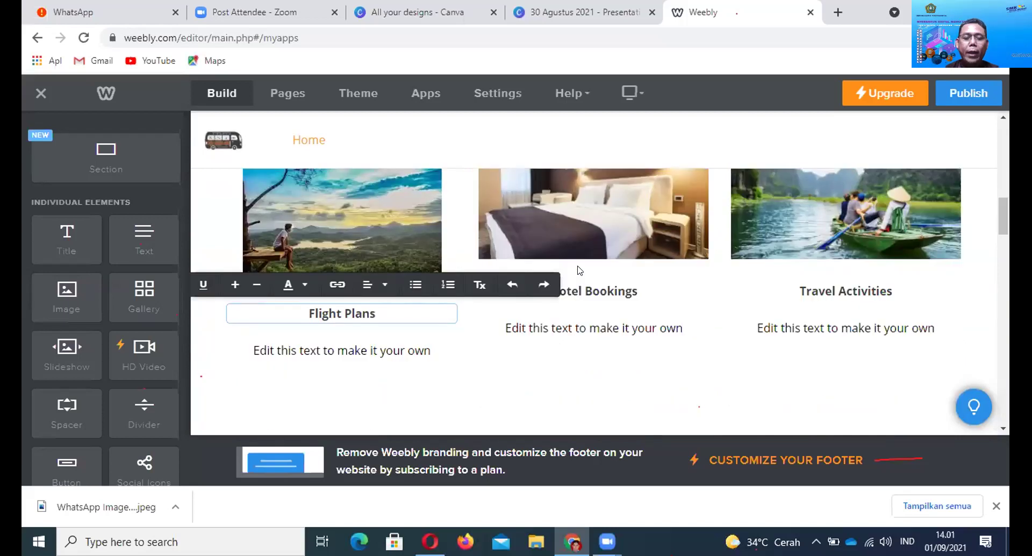
pyautogui.scroll(-1, 607, 287)
pyautogui.scroll(1, 613, 293)
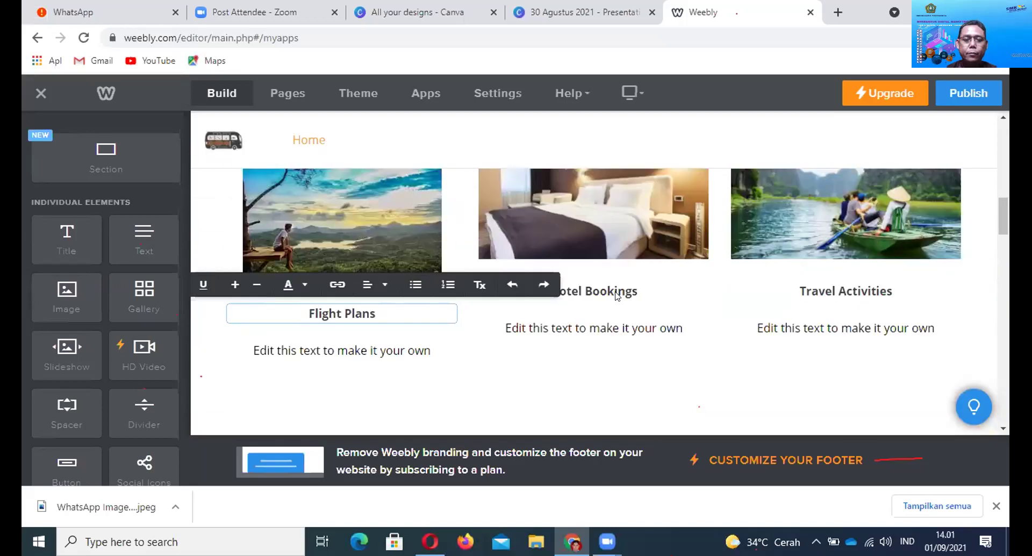
pyautogui.scroll(-7, 618, 295)
pyautogui.scroll(2, 626, 298)
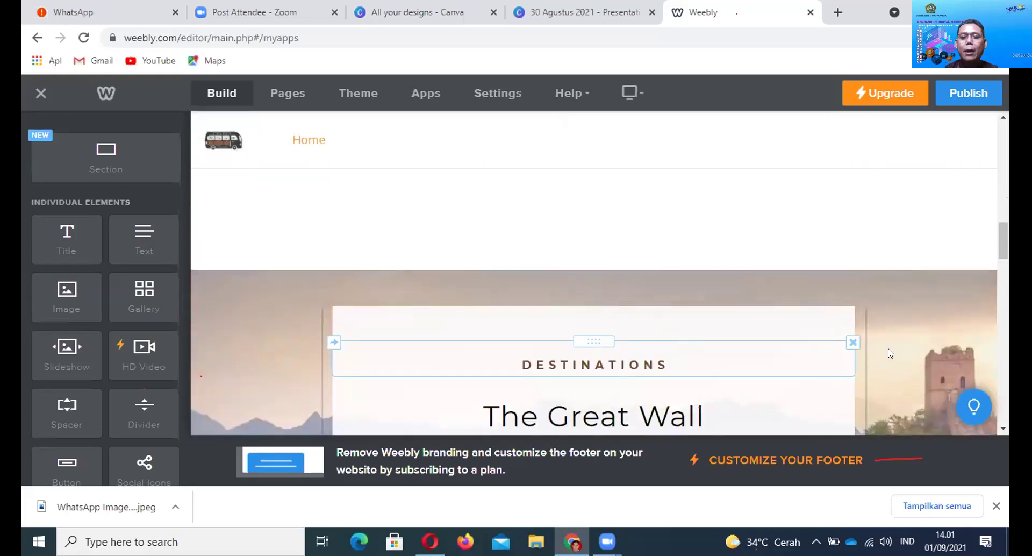
pyautogui.click(853, 342)
pyautogui.click(837, 308)
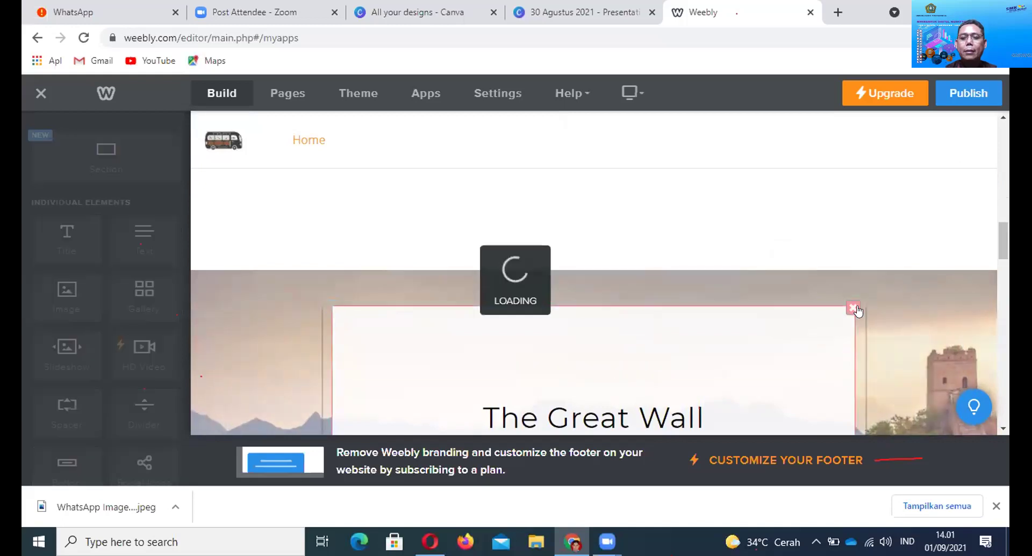
pyautogui.click(855, 308)
pyautogui.click(813, 264)
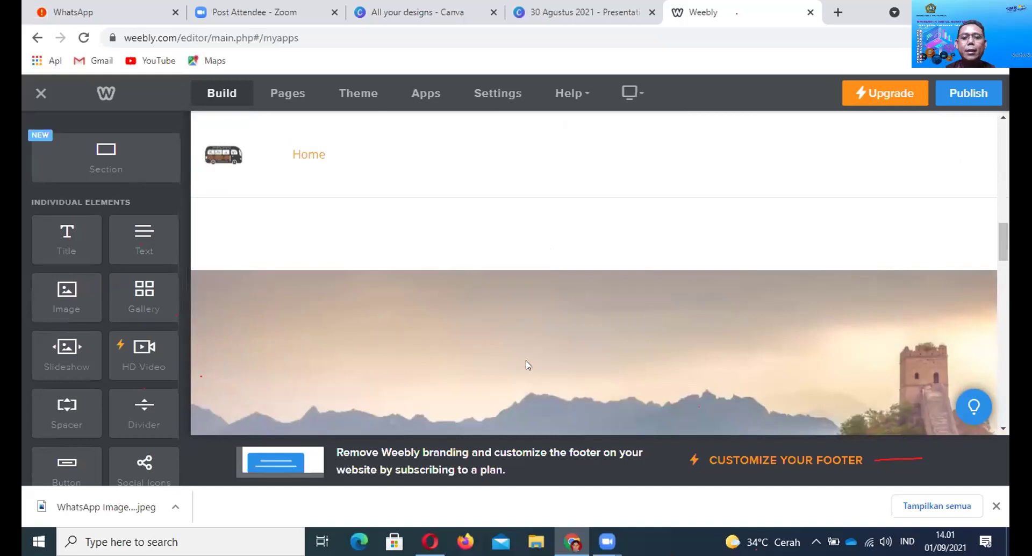
pyautogui.scroll(5, 525, 362)
pyautogui.scroll(5, 538, 358)
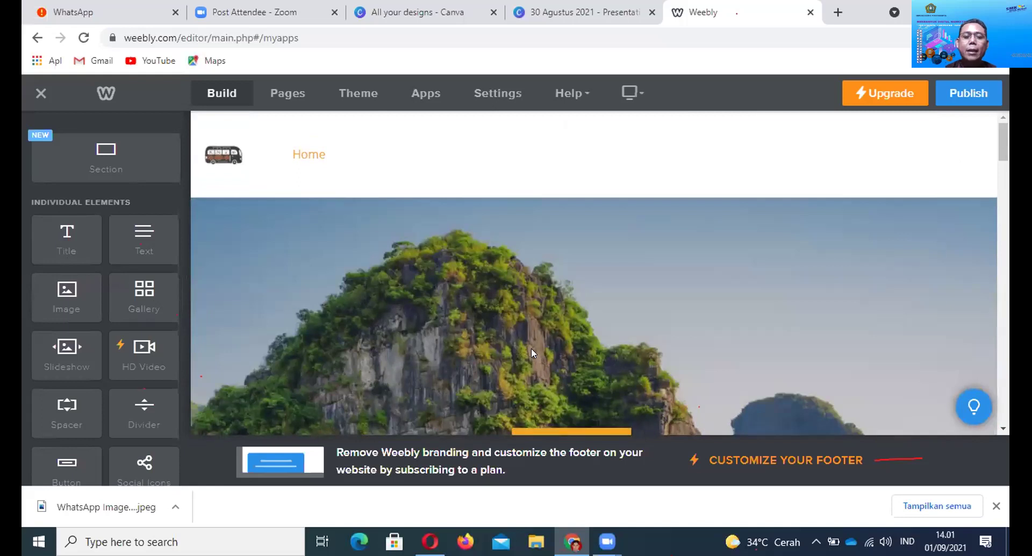
pyautogui.scroll(-1, 537, 347)
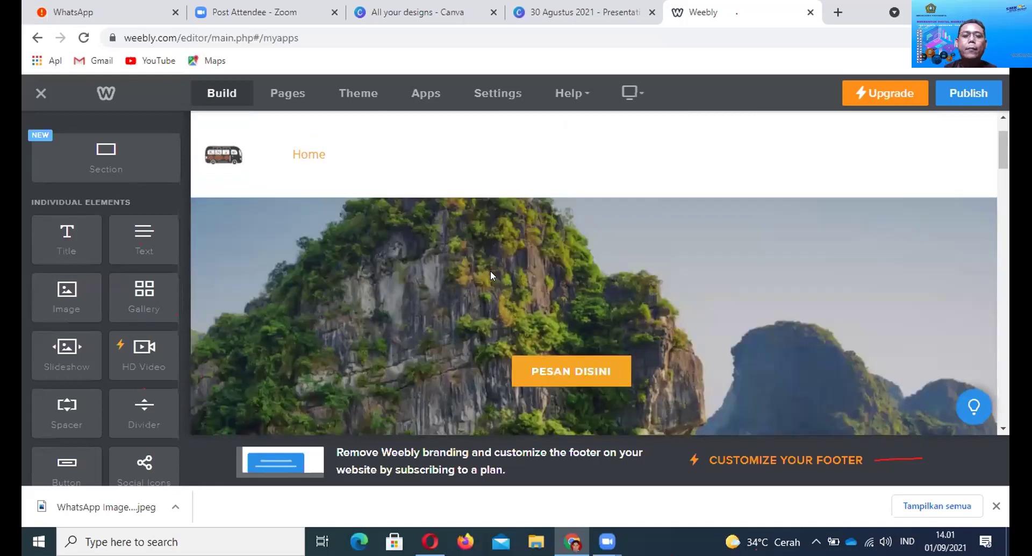
pyautogui.scroll(-5, 629, 292)
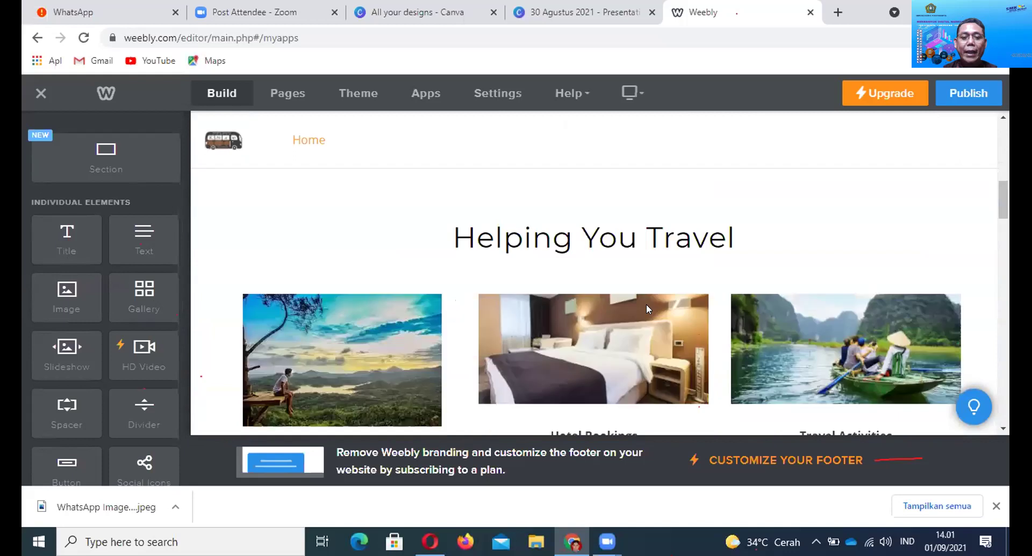
pyautogui.scroll(-1, 646, 307)
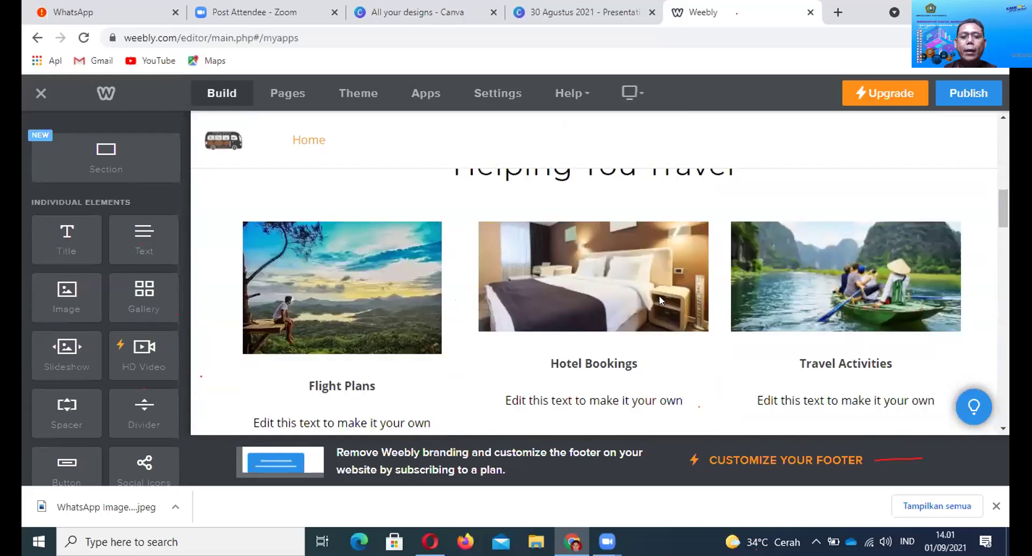
pyautogui.scroll(1, 659, 295)
pyautogui.scroll(1, 660, 306)
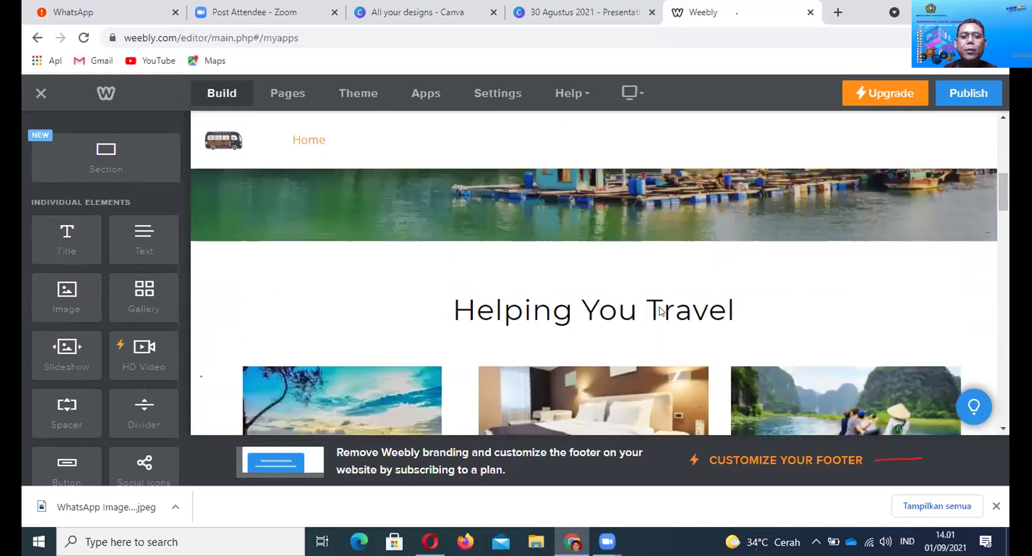
pyautogui.scroll(4, 660, 311)
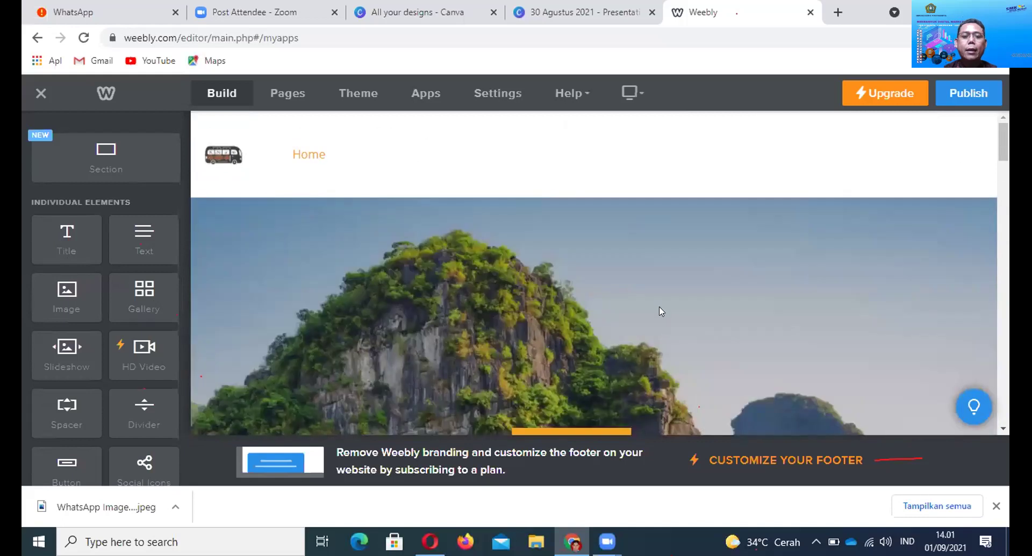
pyautogui.scroll(-3, 660, 311)
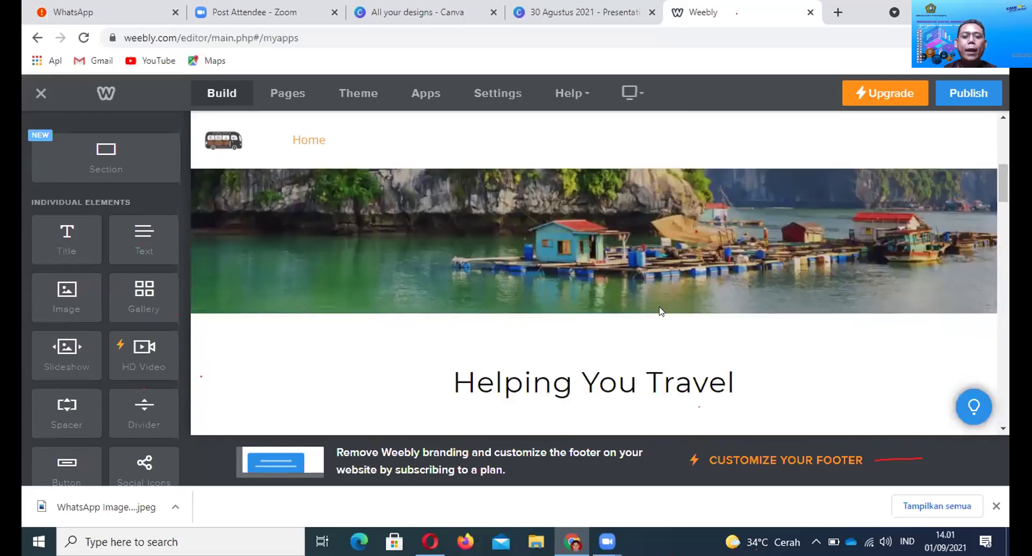
pyautogui.scroll(-1, 661, 311)
pyautogui.scroll(2, 602, 285)
pyautogui.scroll(-2, 602, 285)
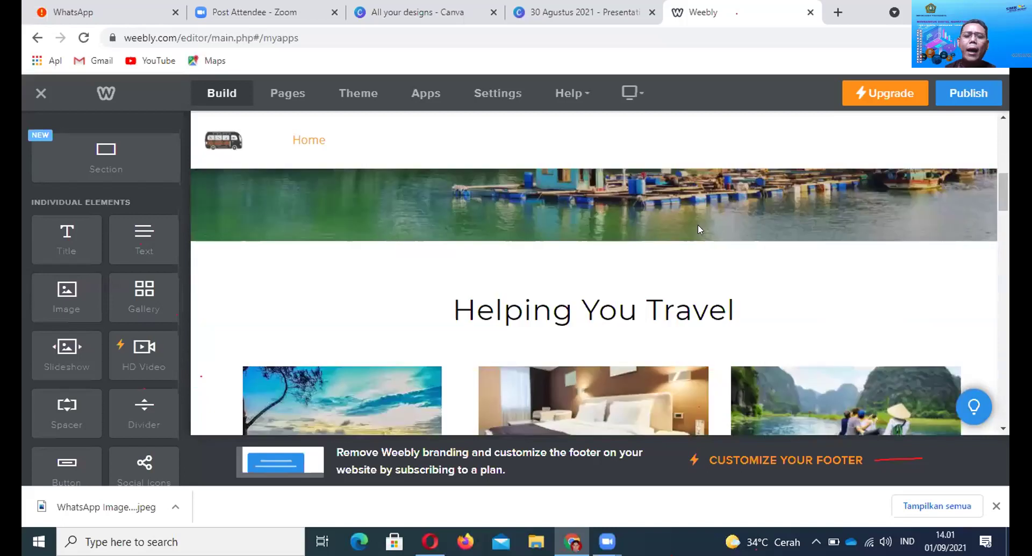
pyautogui.moveTo(663, 306)
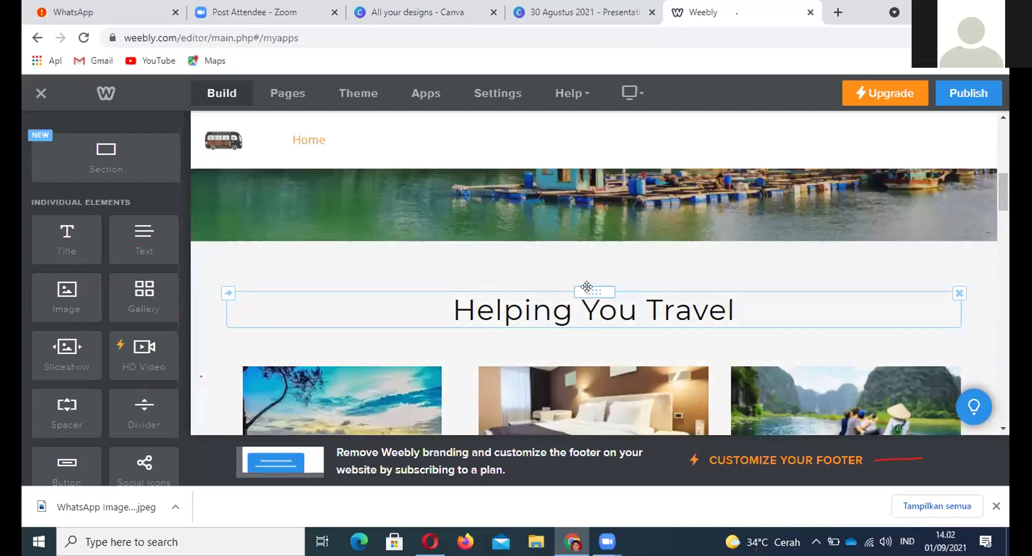
pyautogui.click(590, 291)
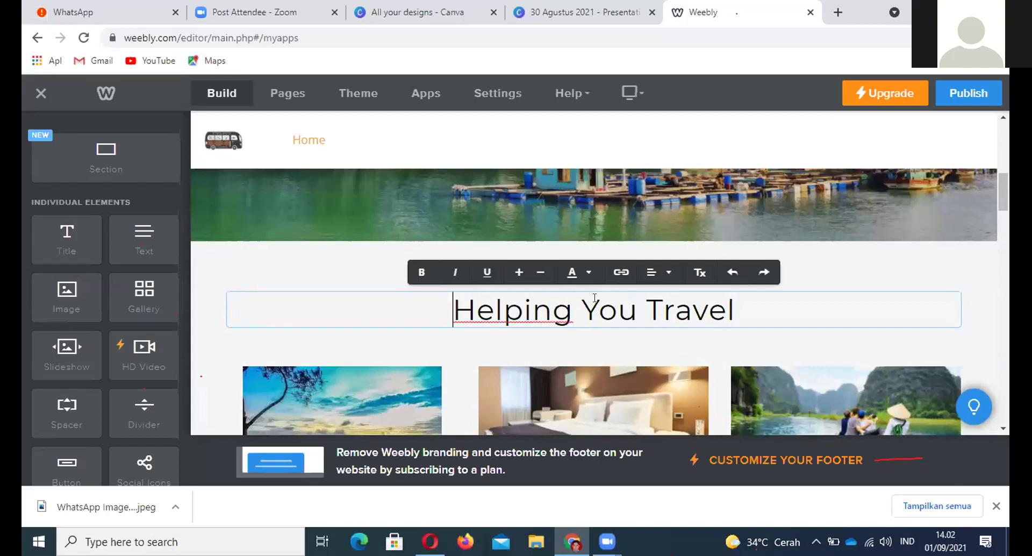
pyautogui.click(621, 273)
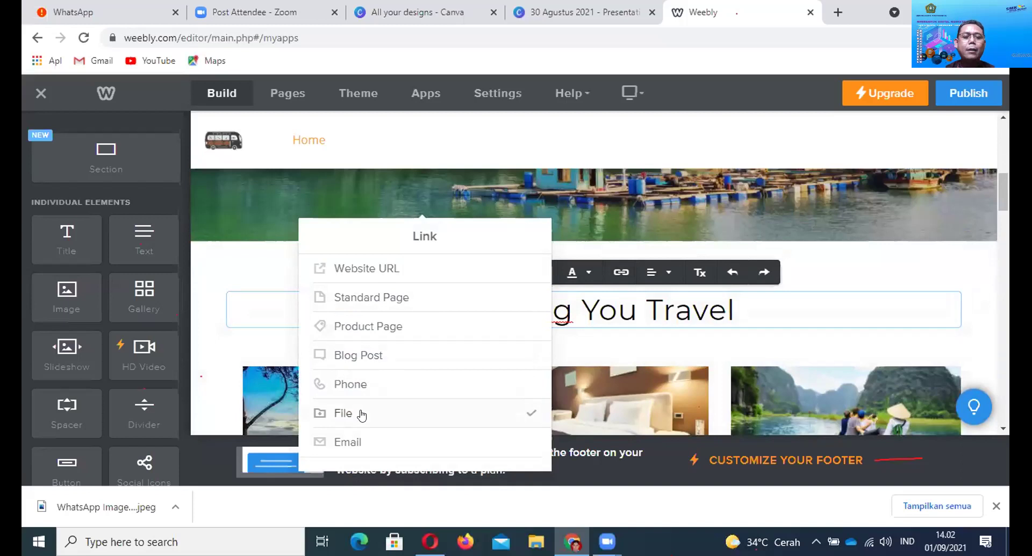
pyautogui.click(804, 258)
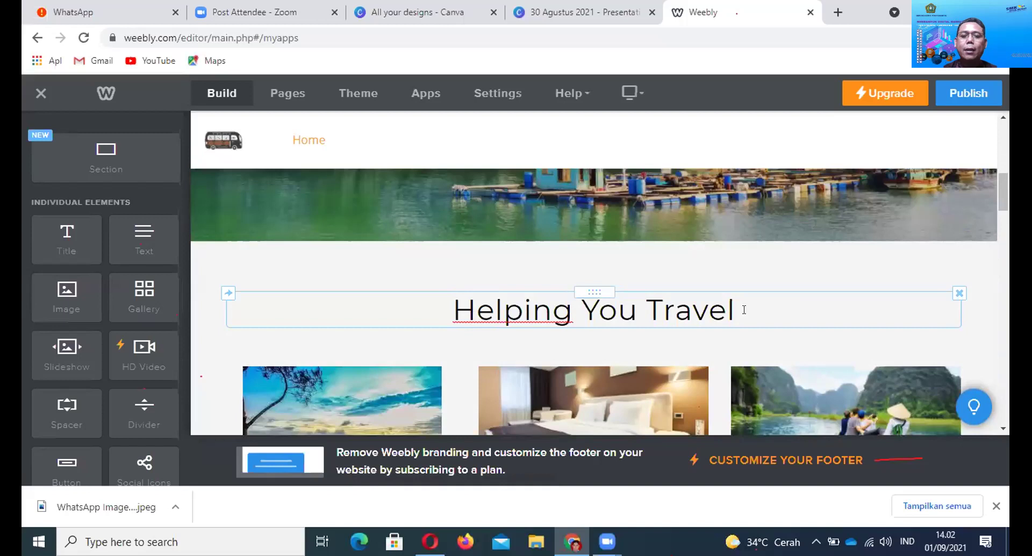
pyautogui.scroll(3, 652, 256)
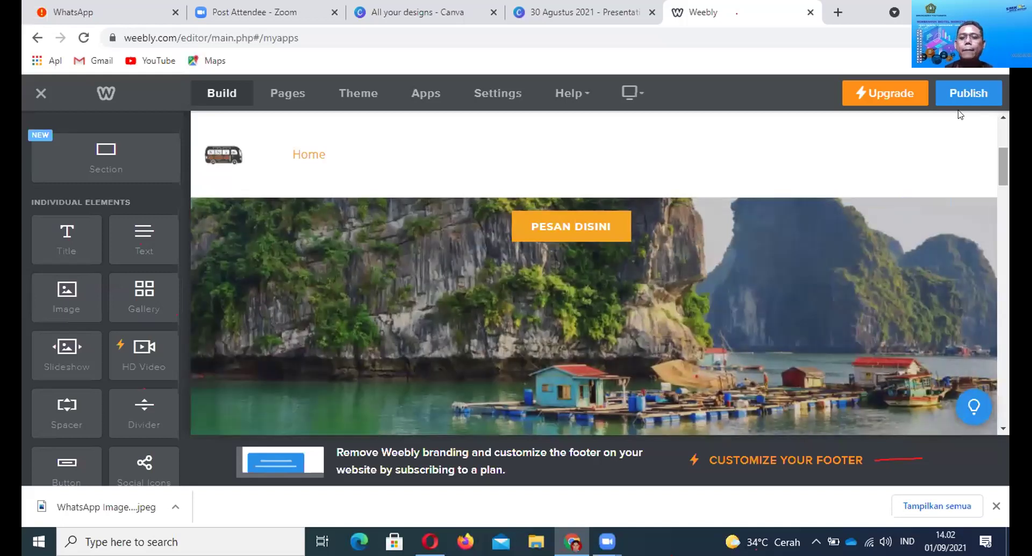
# Publish the site and open paketwistainjogja.weebly.com in a new tab
pyautogui.click(964, 95)
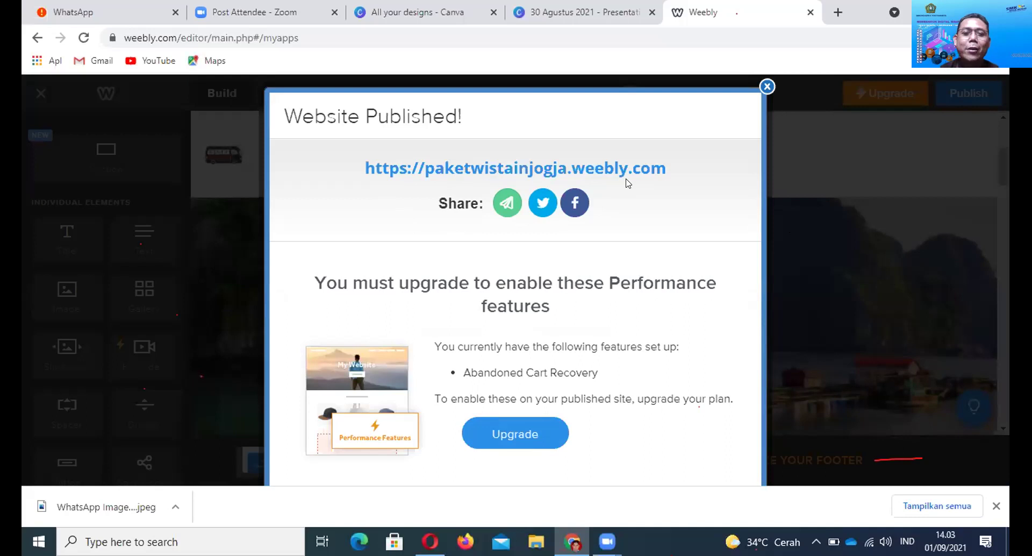
pyautogui.click(622, 171)
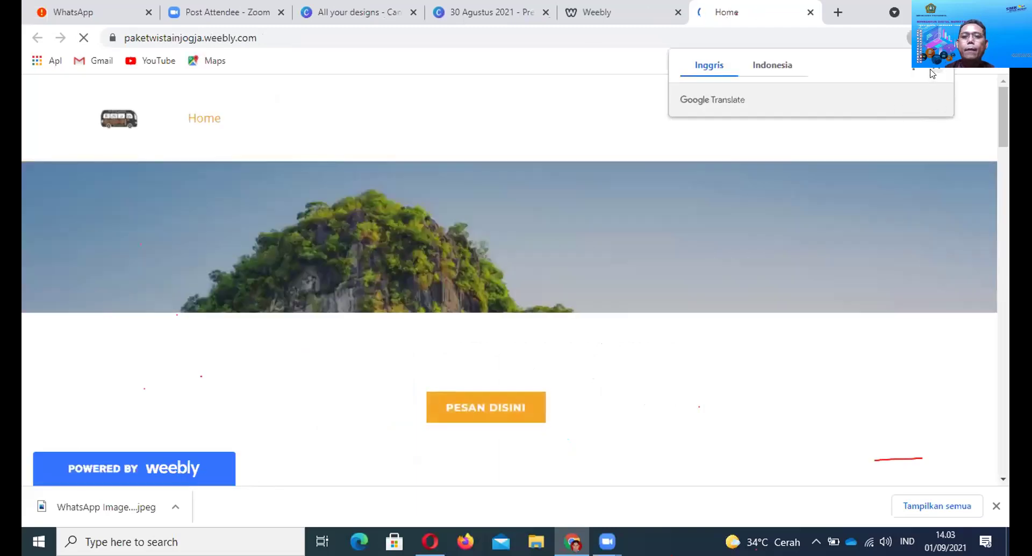
# On the live site, use PESAN DISINI to open WhatsApp prefilled with 'Halo tolong info paket wisata'
pyautogui.click(933, 70)
pyautogui.scroll(-4, 745, 186)
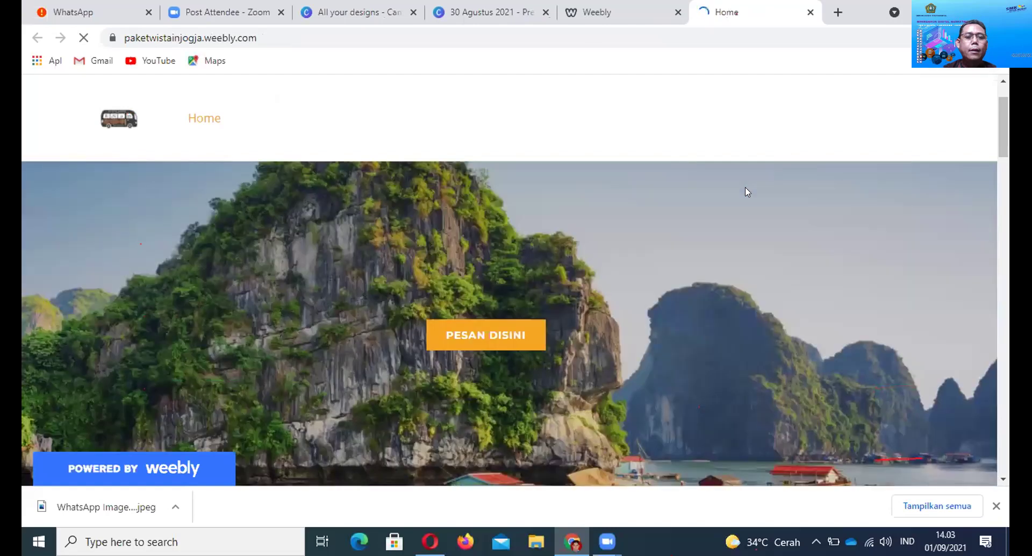
pyautogui.scroll(-3, 745, 188)
pyautogui.scroll(6, 744, 188)
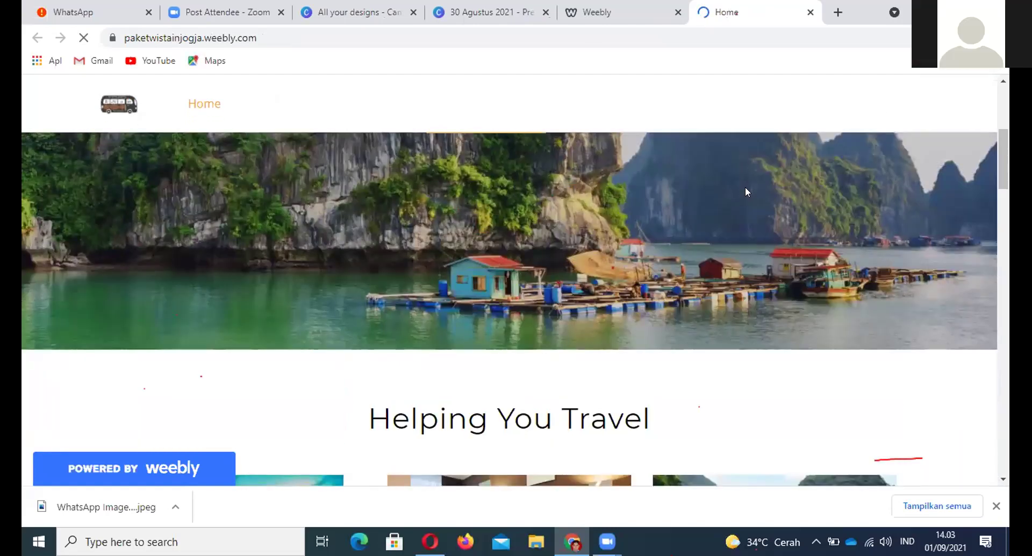
pyautogui.scroll(-8, 746, 191)
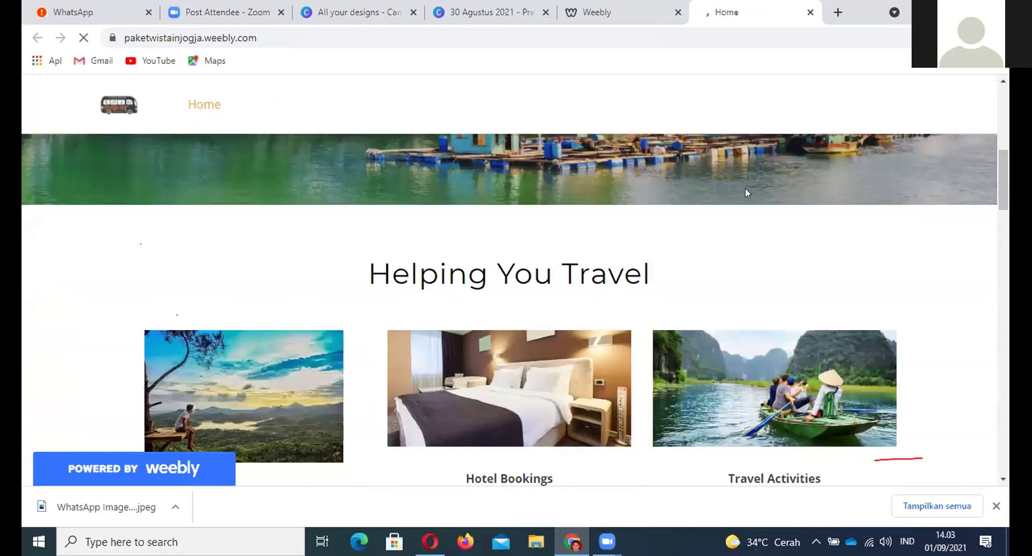
pyautogui.scroll(10, 744, 190)
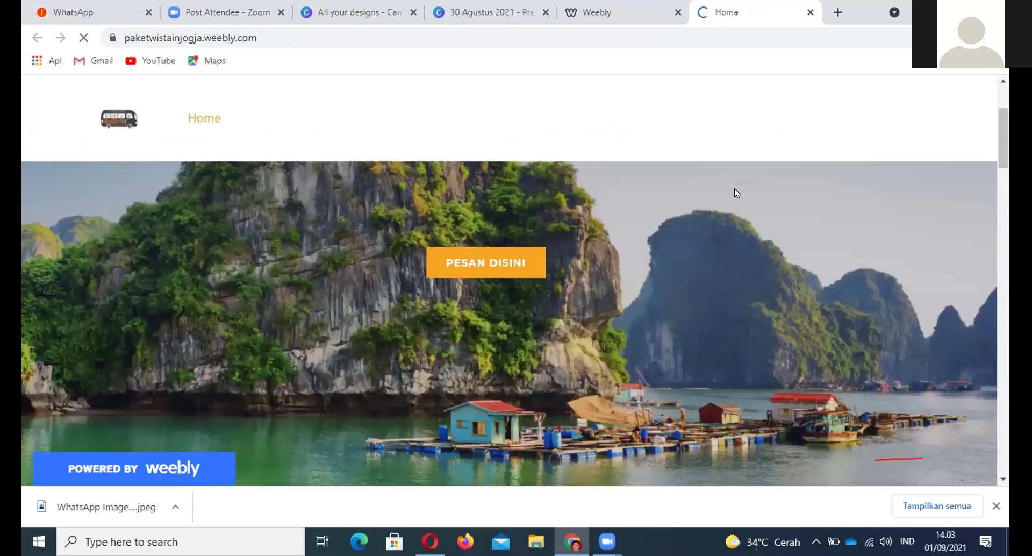
pyautogui.scroll(-1, 735, 193)
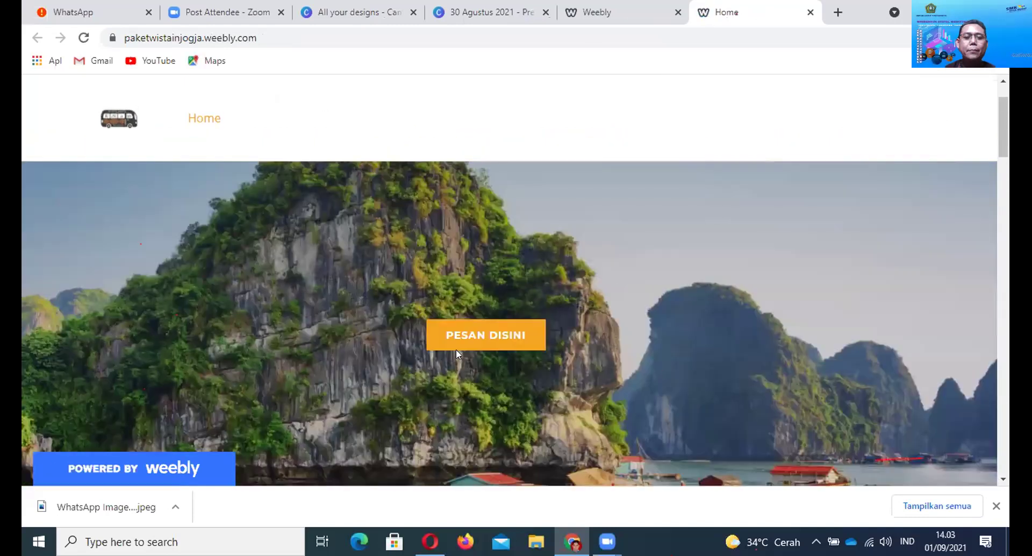
pyautogui.click(504, 343)
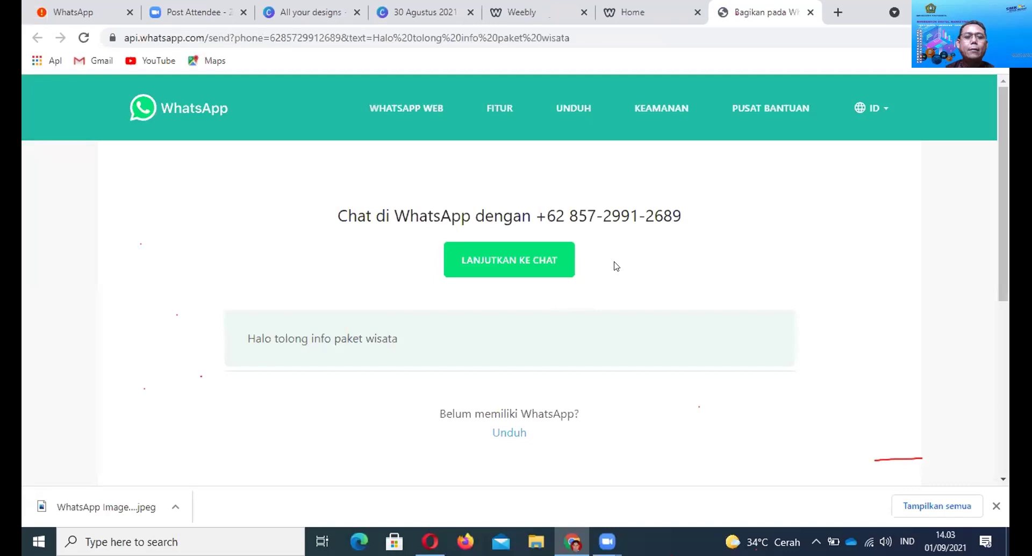
# Continue to the WhatsApp chat, close that tab, and return to the editor's Website Published window
pyautogui.click(526, 272)
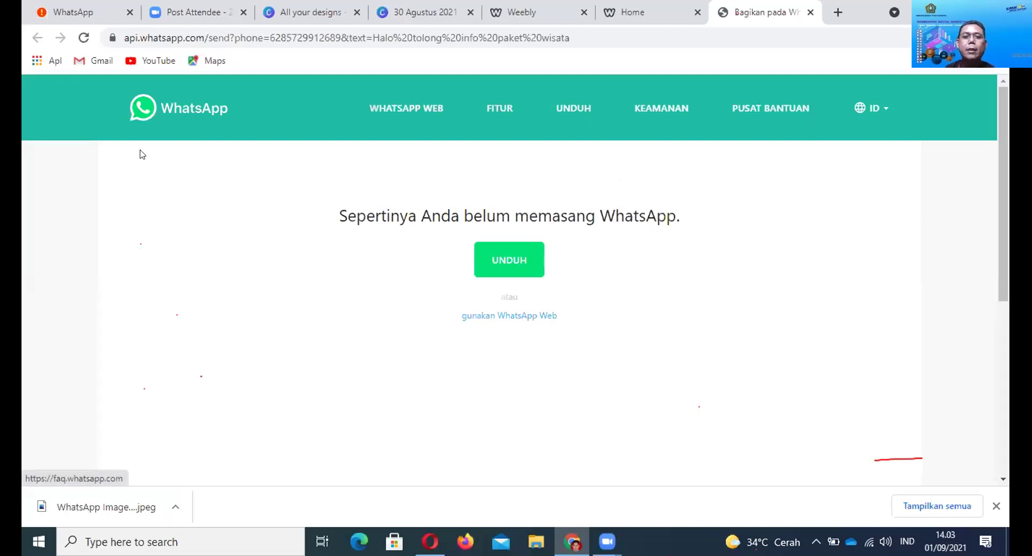
pyautogui.click(810, 12)
pyautogui.scroll(1, 638, 333)
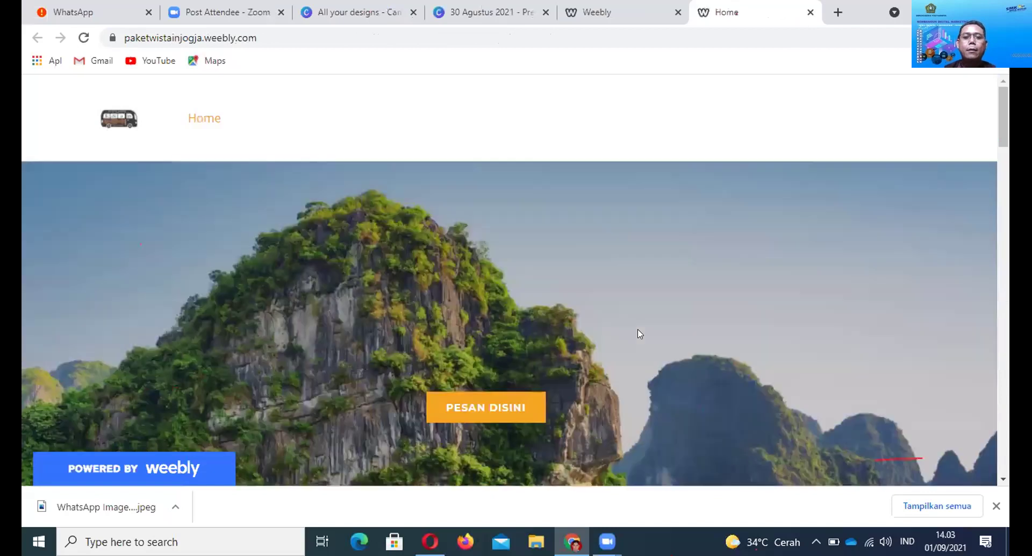
pyautogui.scroll(-5, 636, 331)
pyautogui.scroll(5, 638, 336)
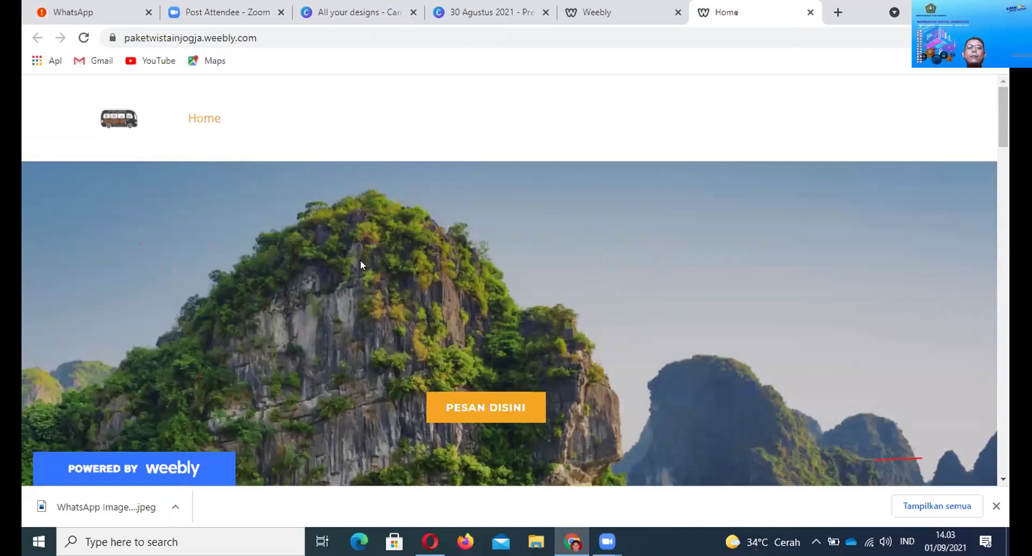
pyautogui.click(584, 16)
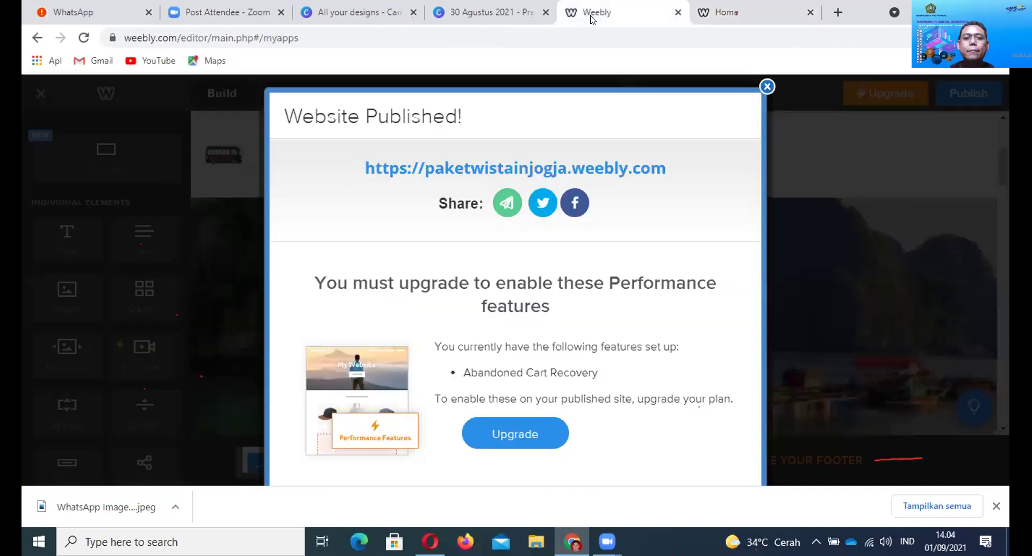
# Open a Facebook share post for paketwistainjogja.weebly.com and review its link preview
pyautogui.click(573, 201)
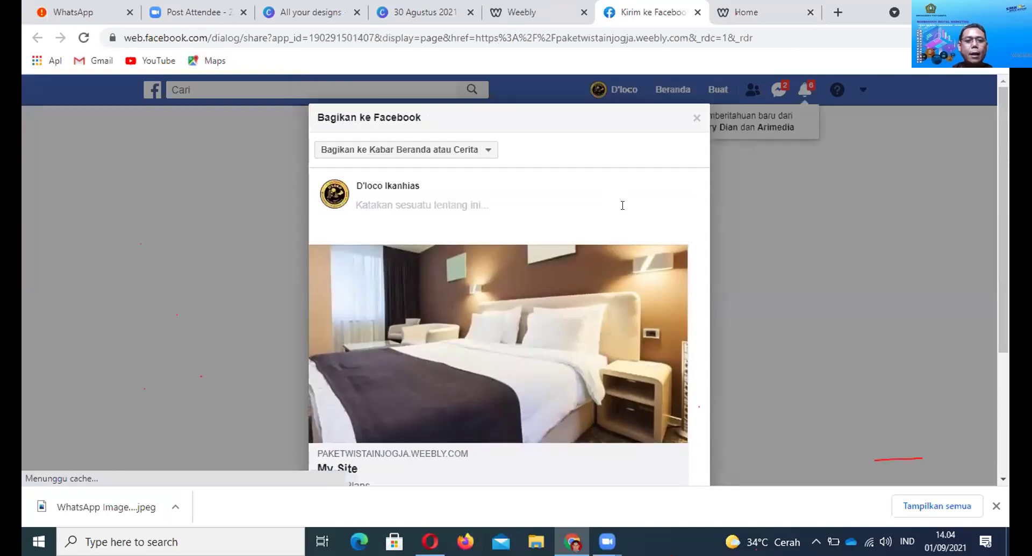
pyautogui.scroll(-3, 625, 211)
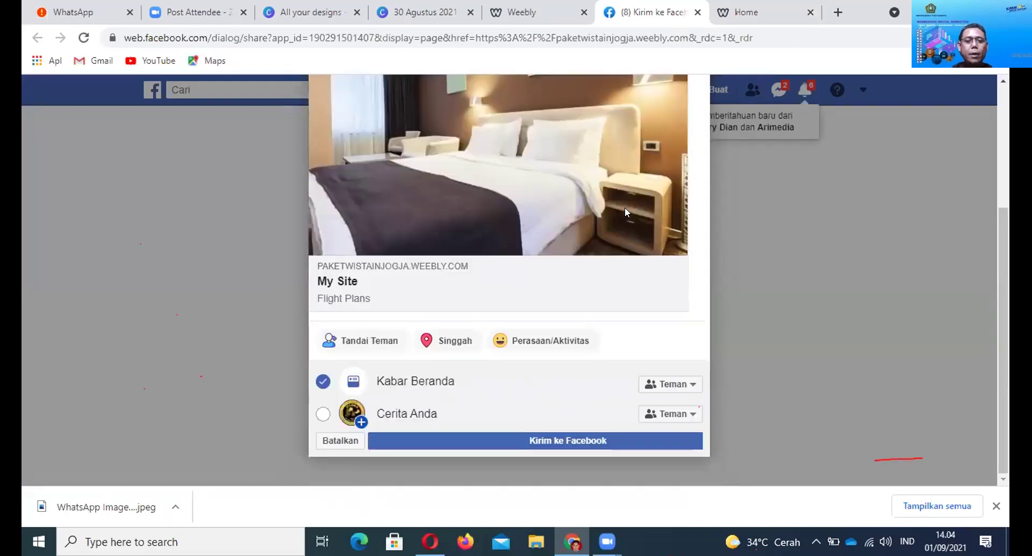
pyautogui.scroll(3, 625, 207)
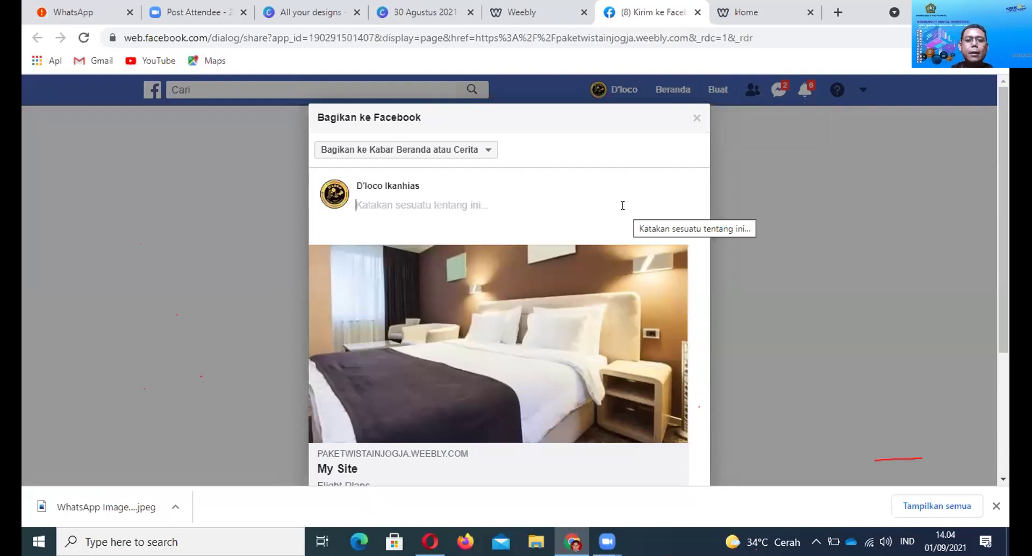
pyautogui.scroll(-3, 628, 213)
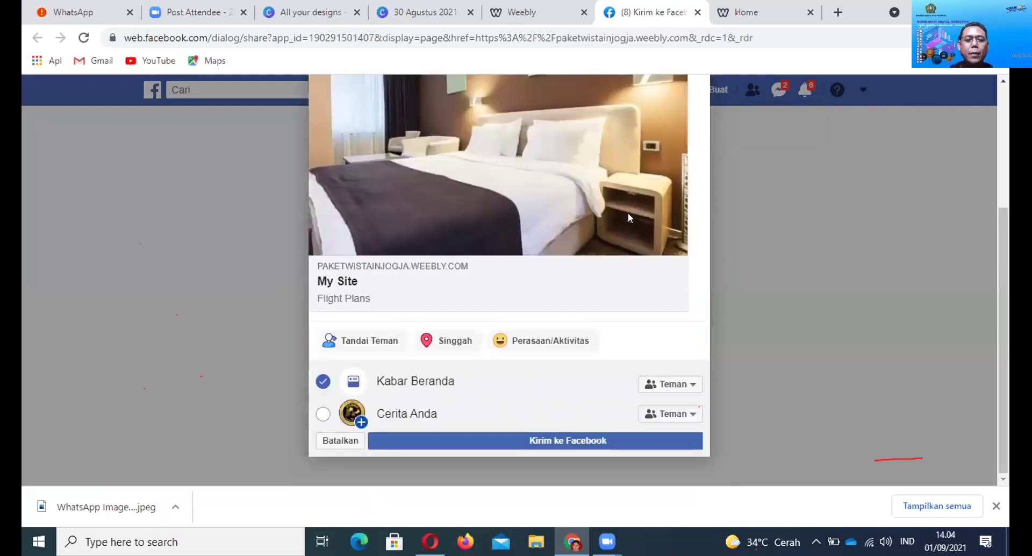
pyautogui.scroll(1, 543, 214)
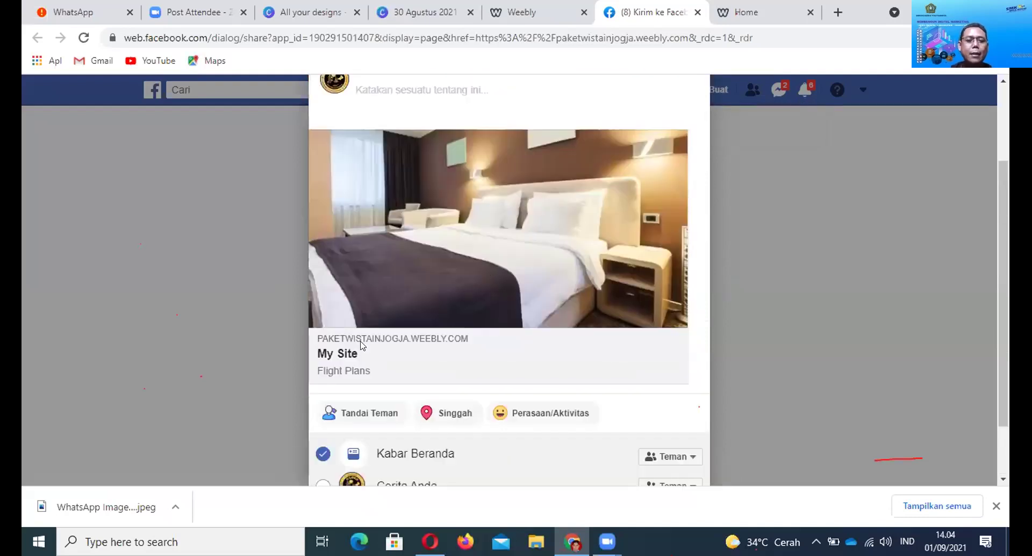
# Check the live site and share post, then return to the Weebly editor and select its address
pyautogui.click(746, 15)
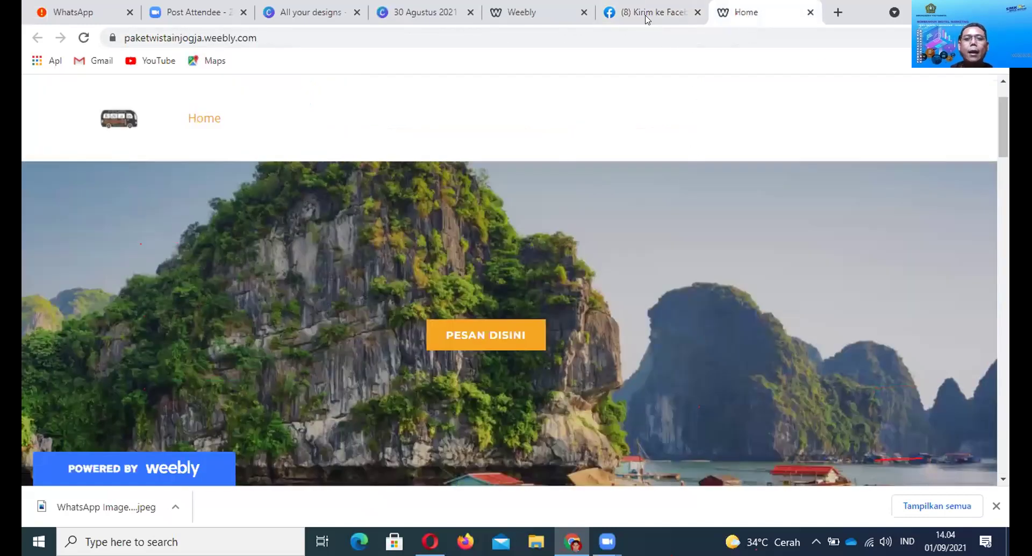
pyautogui.hotkey('ctrl', 'shift', 'Tab')
pyautogui.scroll(1, 622, 251)
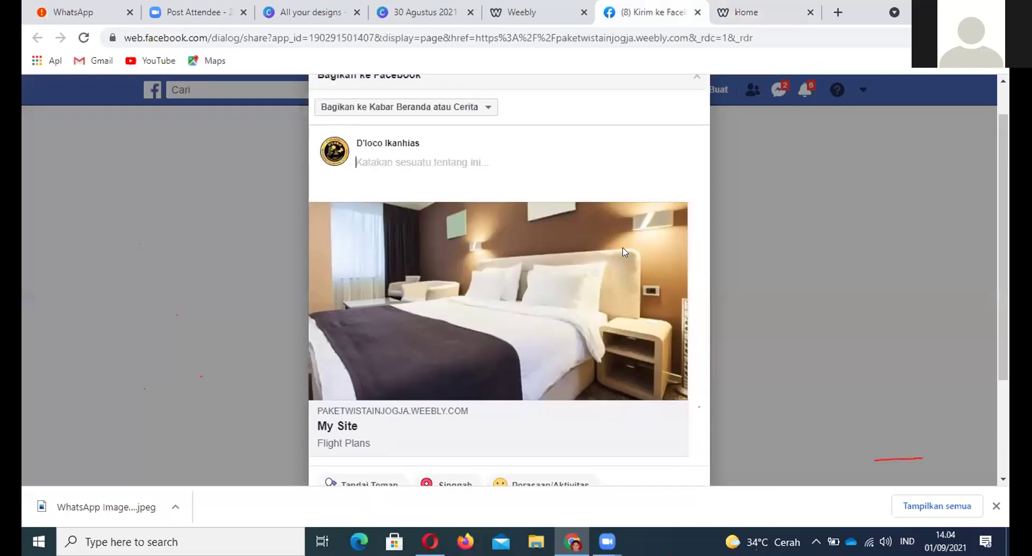
pyautogui.scroll(1, 622, 251)
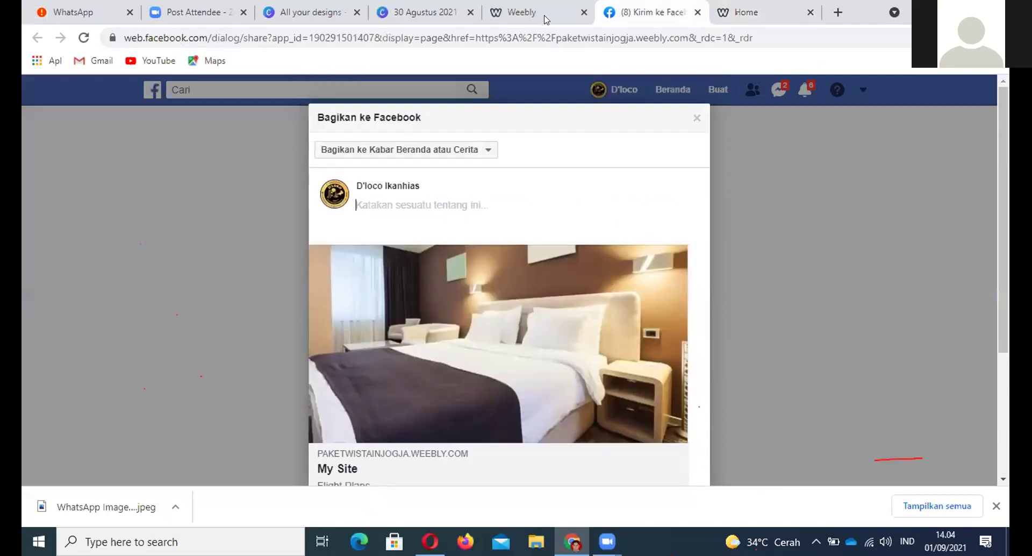
pyautogui.click(547, 19)
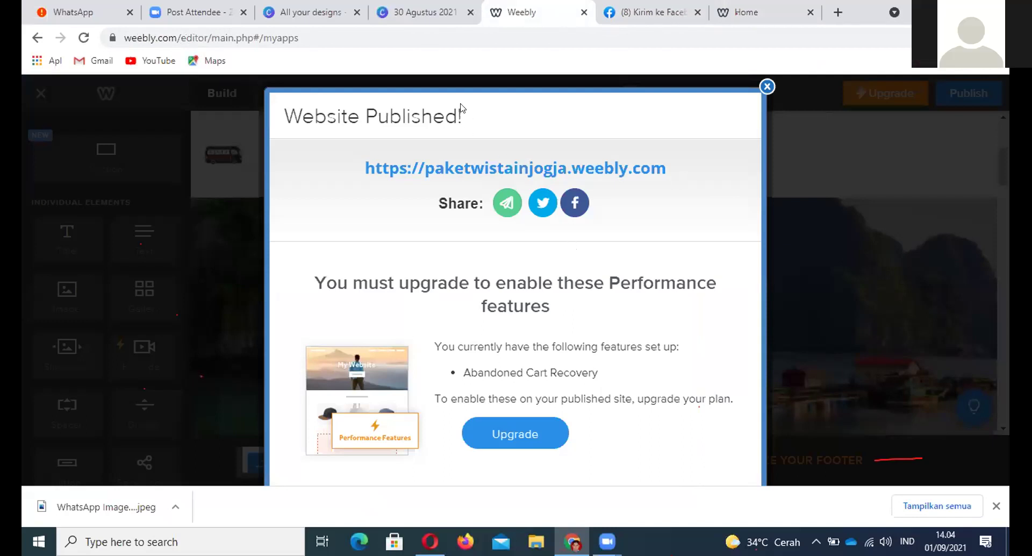
pyautogui.hotkey('alt', 'd')
pyautogui.press('End')
pyautogui.hotkey('shift', 'Left')
pyautogui.hotkey('shift', 'Left')
pyautogui.hotkey('shift', 'Left')
pyautogui.hotkey('shift', 'Left')
pyautogui.hotkey('shift', 'Left')
pyautogui.hotkey('shift', 'Left')
pyautogui.hotkey('shift', 'Left')
pyautogui.hotkey('shift', 'Left')
pyautogui.hotkey('shift', 'Left')
pyautogui.hotkey('shift', 'Left')
pyautogui.hotkey('shift', 'Left')
pyautogui.hotkey('shift', 'Left')
pyautogui.hotkey('shift', 'Left')
pyautogui.hotkey('shift', 'Left')
pyautogui.hotkey('shift', 'Left')
pyautogui.hotkey('shift', 'Left')
pyautogui.hotkey('shift', 'Left')
pyautogui.hotkey('shift', 'Left')
pyautogui.hotkey('shift', 'Left')
pyautogui.hotkey('shift', 'Left')
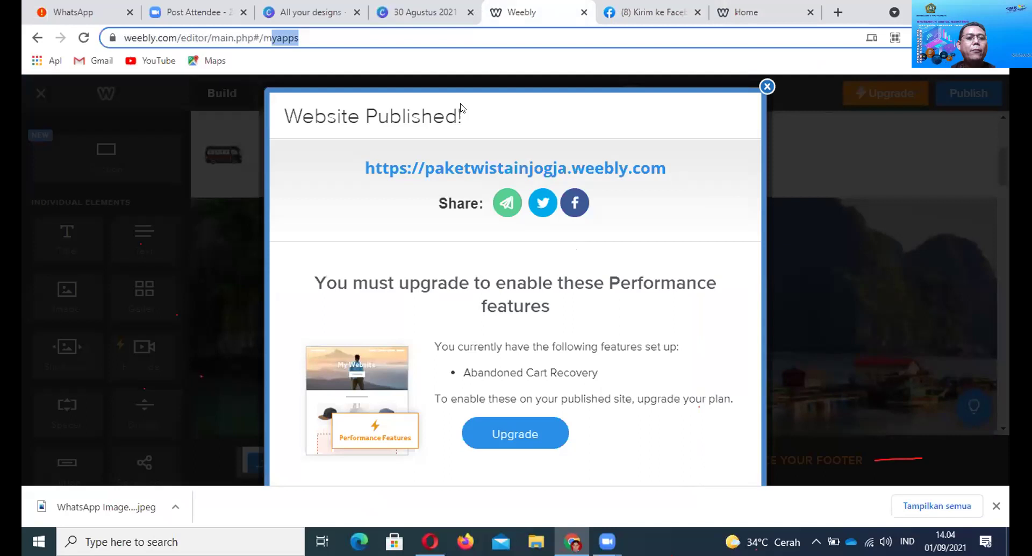
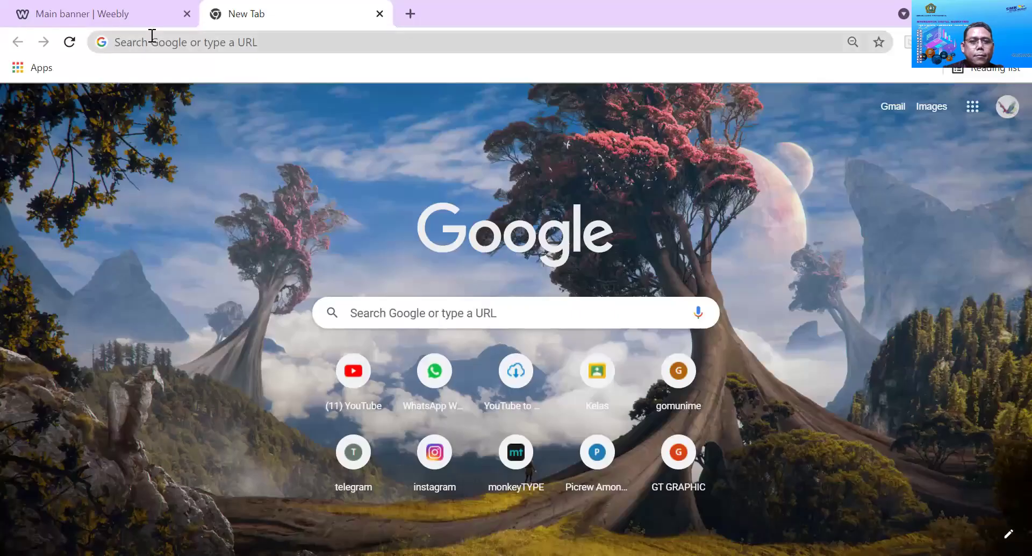
# Search Google for 'weebly' and open the Login sitelink to reach the JAJAN SEMPOL dashboard
pyautogui.click(152, 36)
pyautogui.write('weebly')
pyautogui.press('Return')
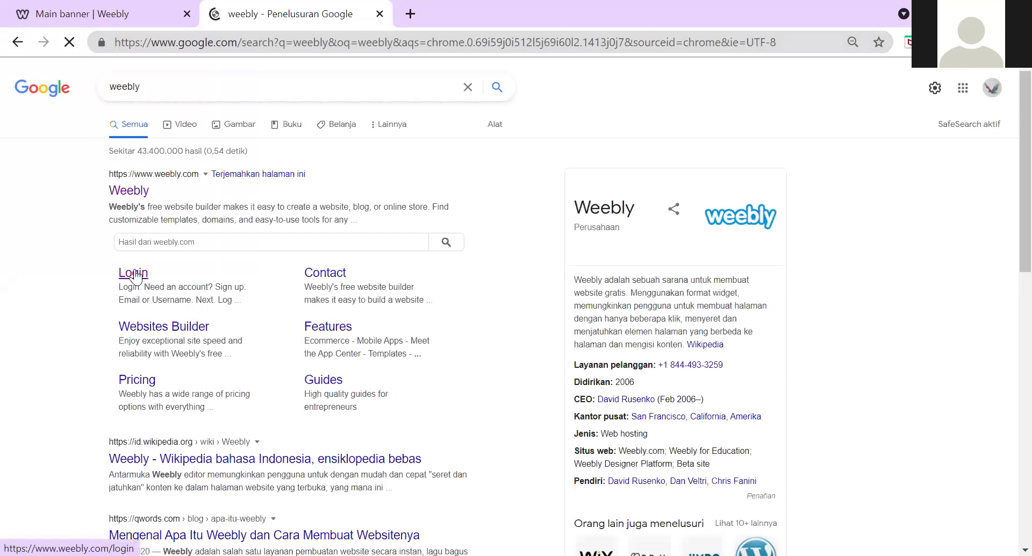
pyautogui.click(135, 274)
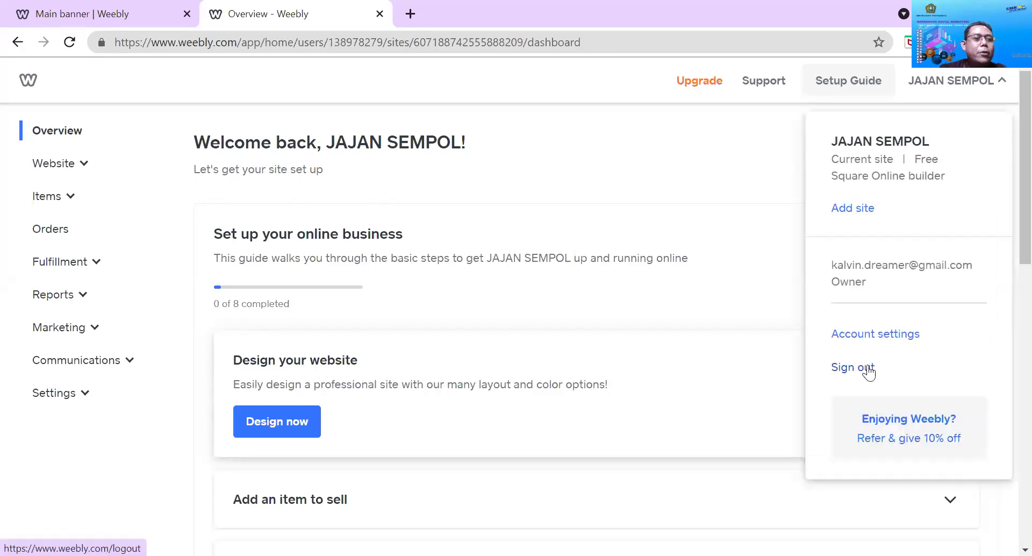
# Sign out of the JAJAN SEMPOL Weebly account and open a new browser tab
pyautogui.click(868, 369)
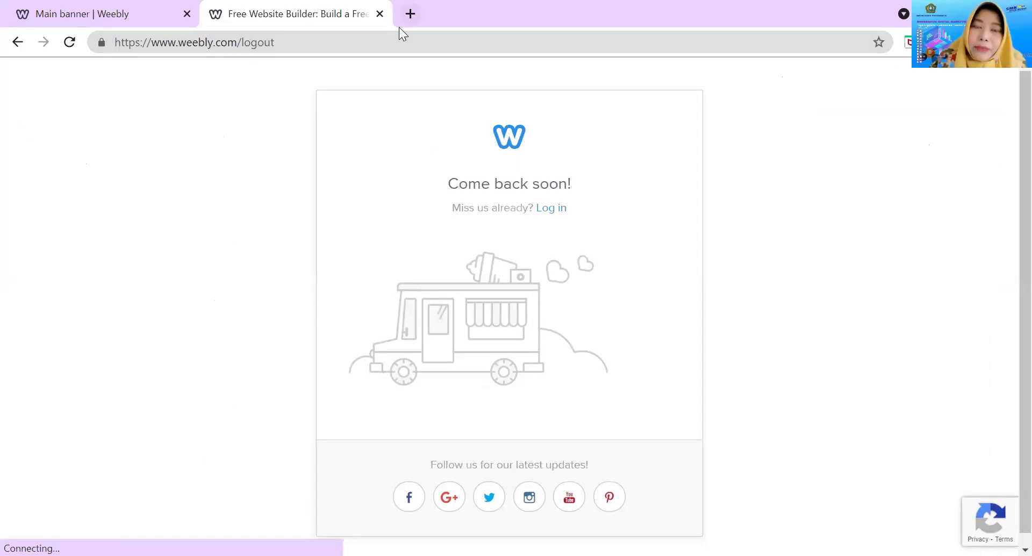
pyautogui.hotkey('ctrl', 't')
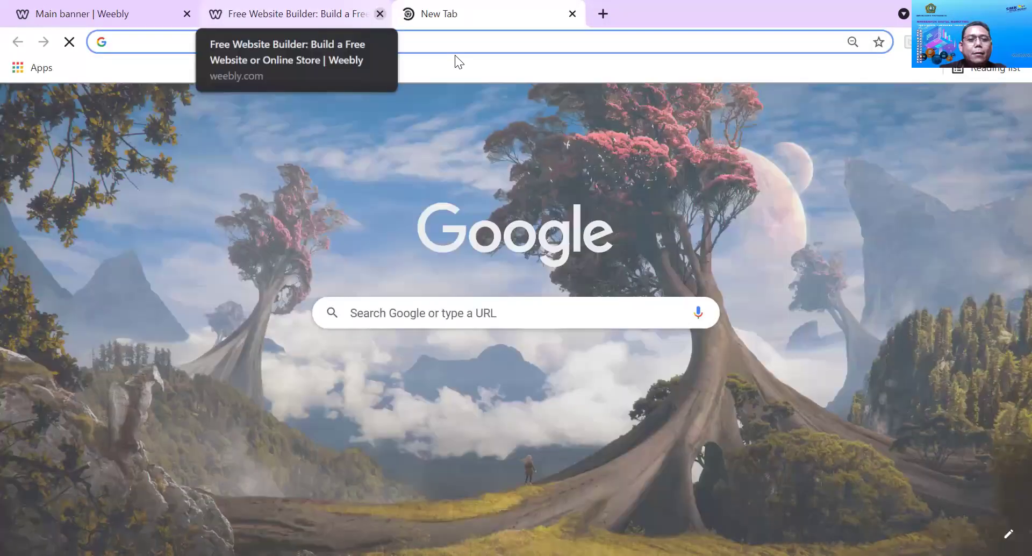
# Search for 'weebly' in the new tab and open the Weebly Login page from the results
pyautogui.write('weebly')
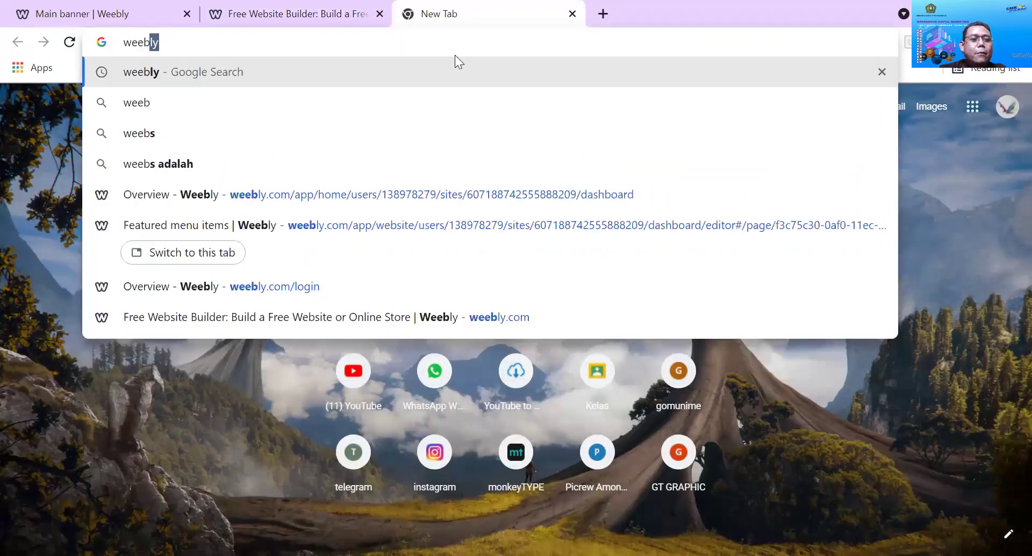
pyautogui.press('Escape')
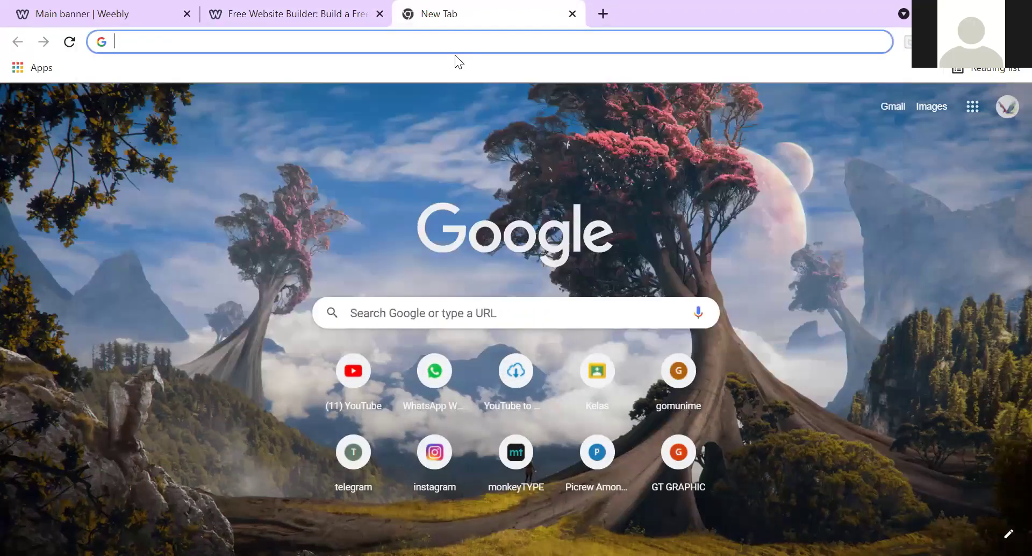
pyautogui.write('web')
pyautogui.press('BackSpace')
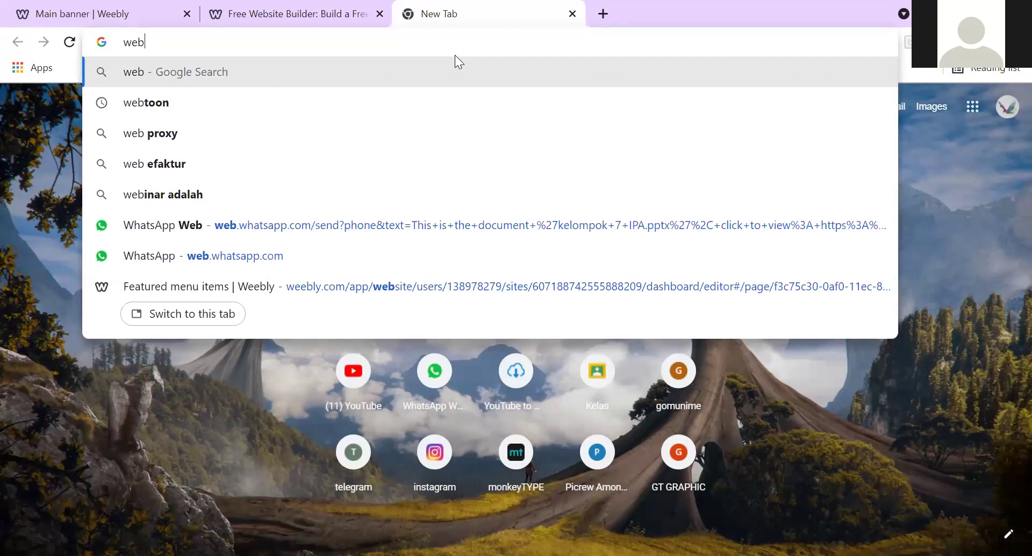
pyautogui.press('BackSpace')
pyautogui.write('ebly')
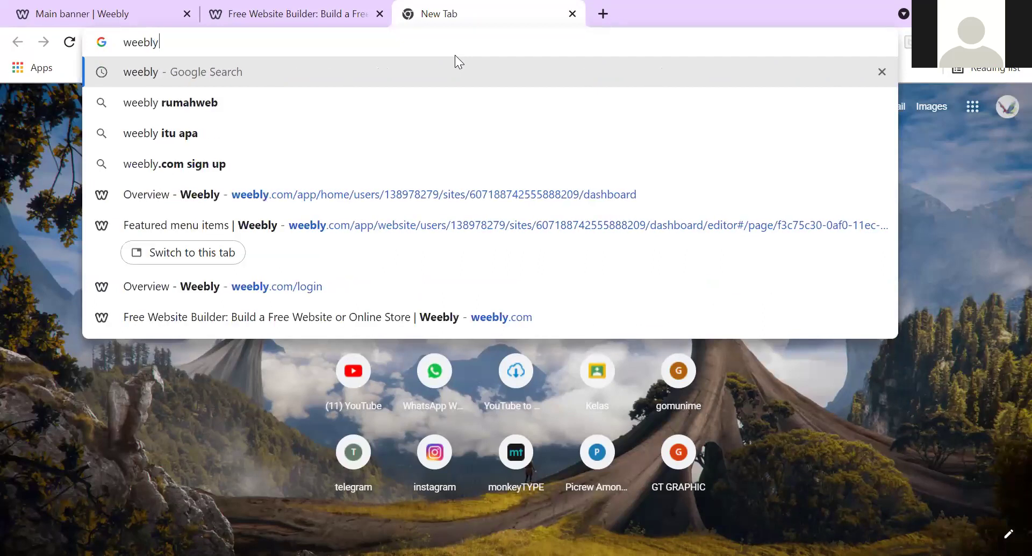
pyautogui.press('Return')
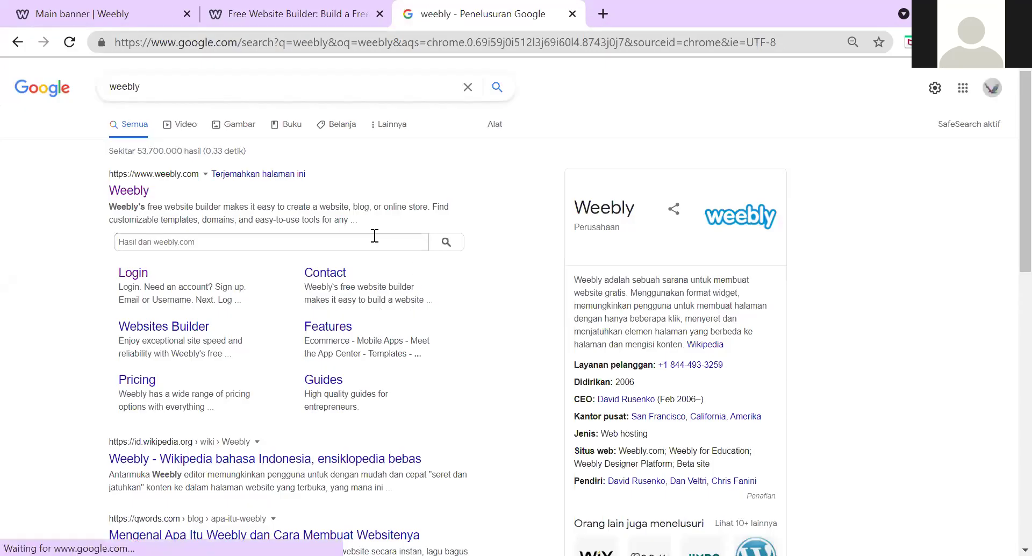
pyautogui.click(132, 278)
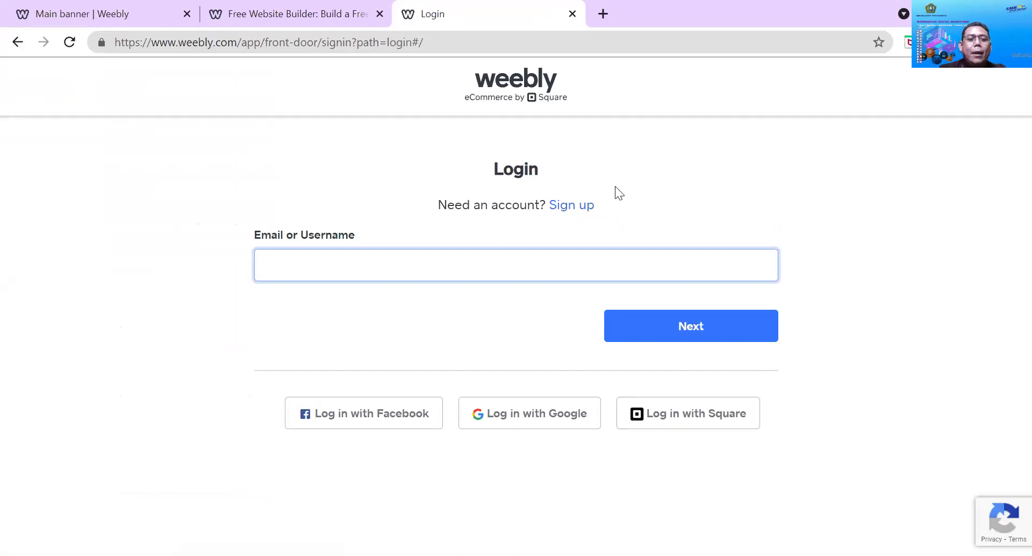
# Open the Square sign-up form and step through its surname, email and password fields
pyautogui.click(580, 216)
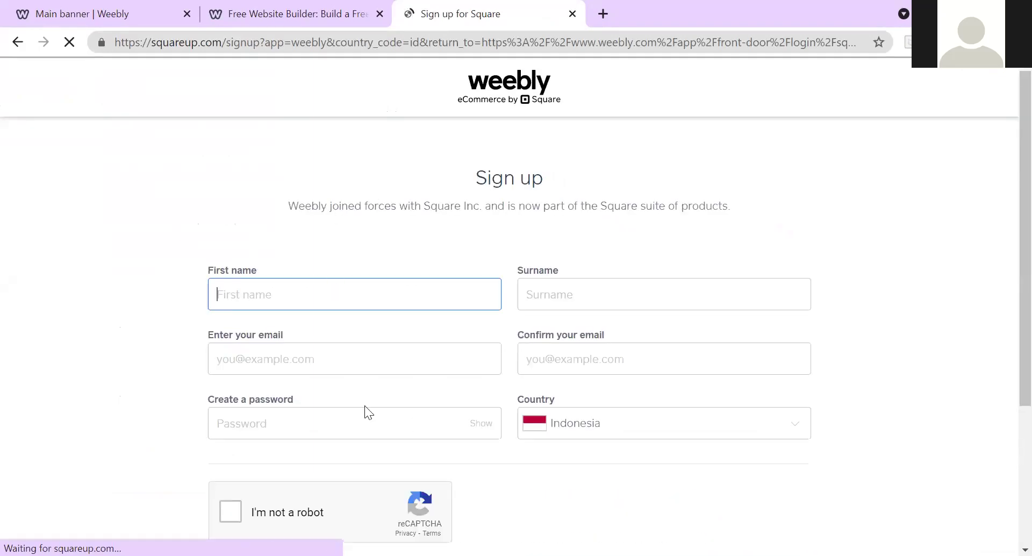
pyautogui.scroll(-1, 468, 330)
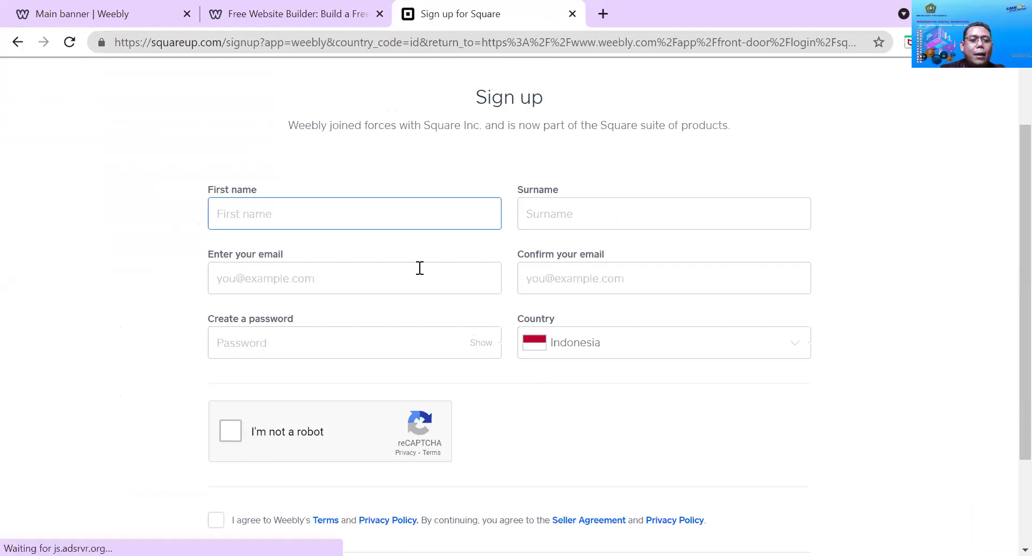
pyautogui.click(560, 206)
pyautogui.click(371, 280)
pyautogui.click(553, 281)
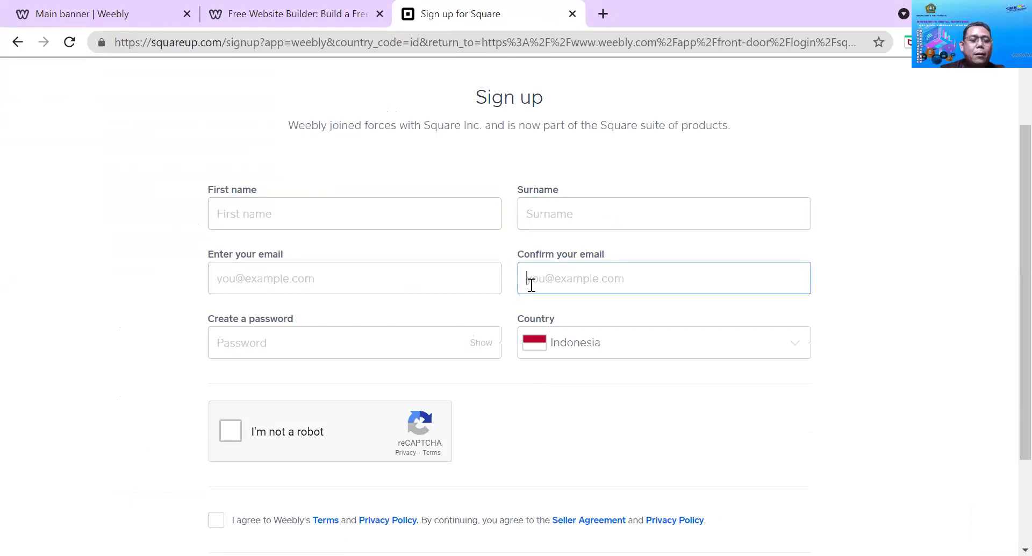
pyautogui.click(427, 336)
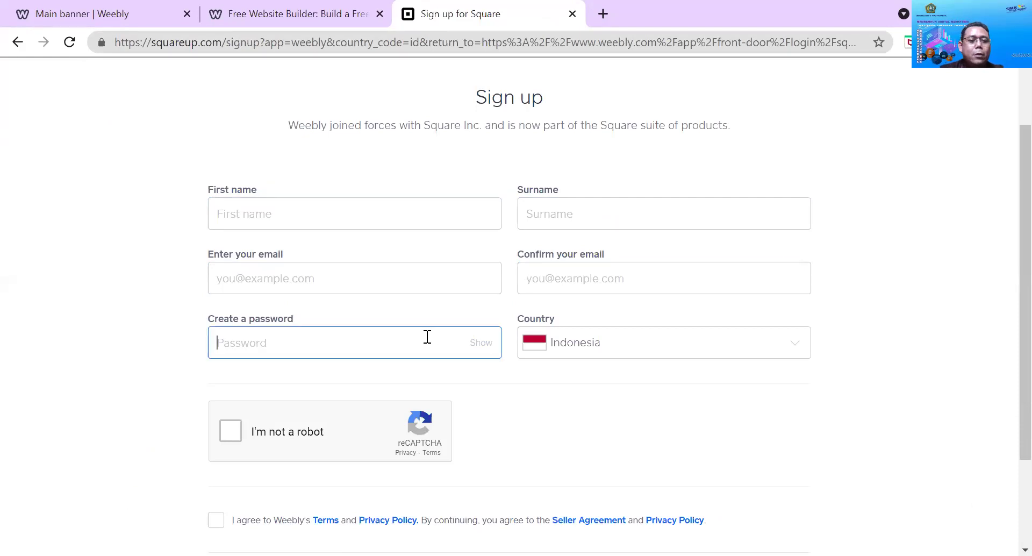
# Switch from the sign-up form to the Square 'Sign in' page for existing accounts
pyautogui.scroll(-2, 428, 337)
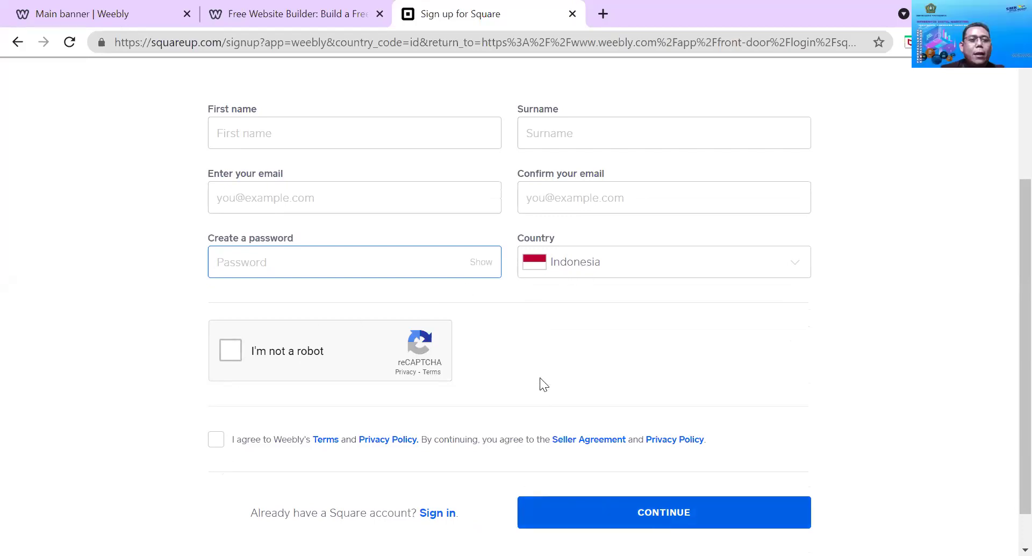
pyautogui.scroll(1, 462, 462)
pyautogui.scroll(-3, 441, 478)
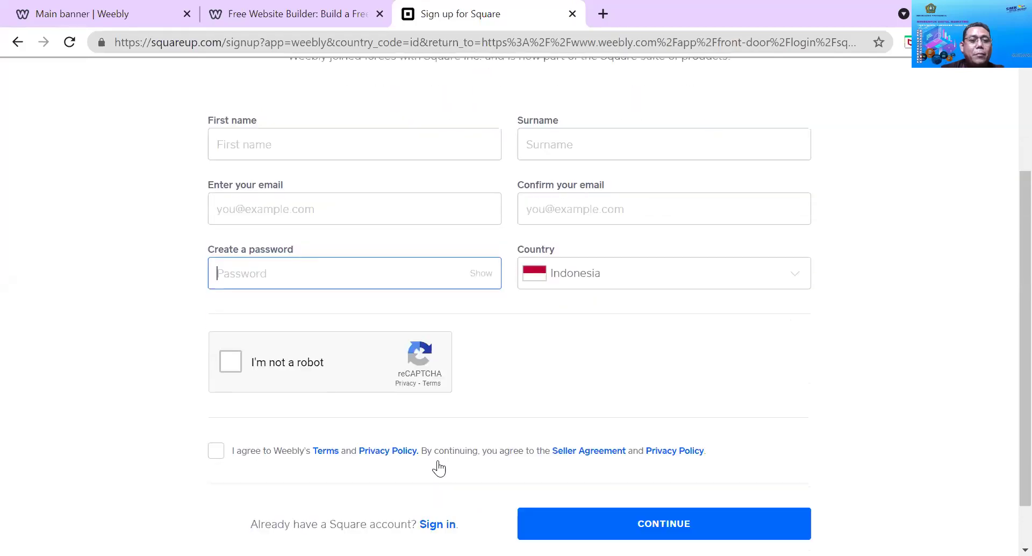
pyautogui.click(445, 470)
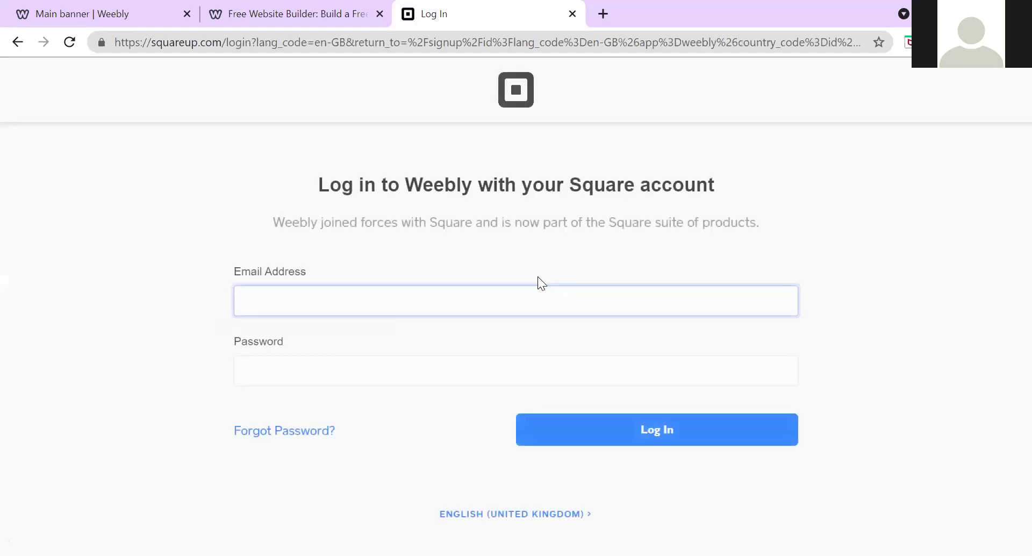
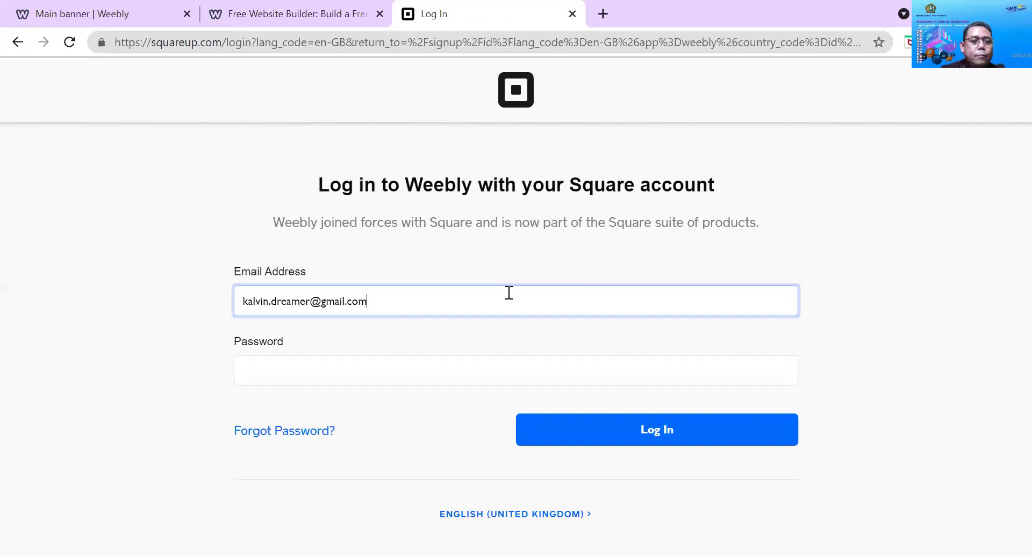
# Enter the account's email address on the Square login page, fixing the typo
pyautogui.click(521, 370)
# Type the account password and log in, retrying after the first failed attempt
pyautogui.write('••••••')
pyautogui.hotkey('ctrl', 'a')
pyautogui.write('•••••••••••••••••')
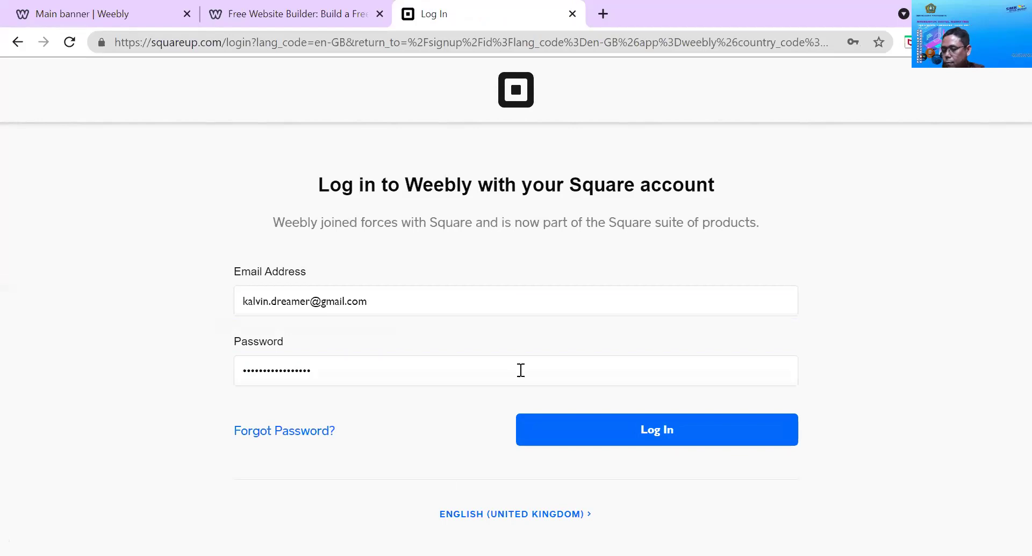
pyautogui.click(521, 370)
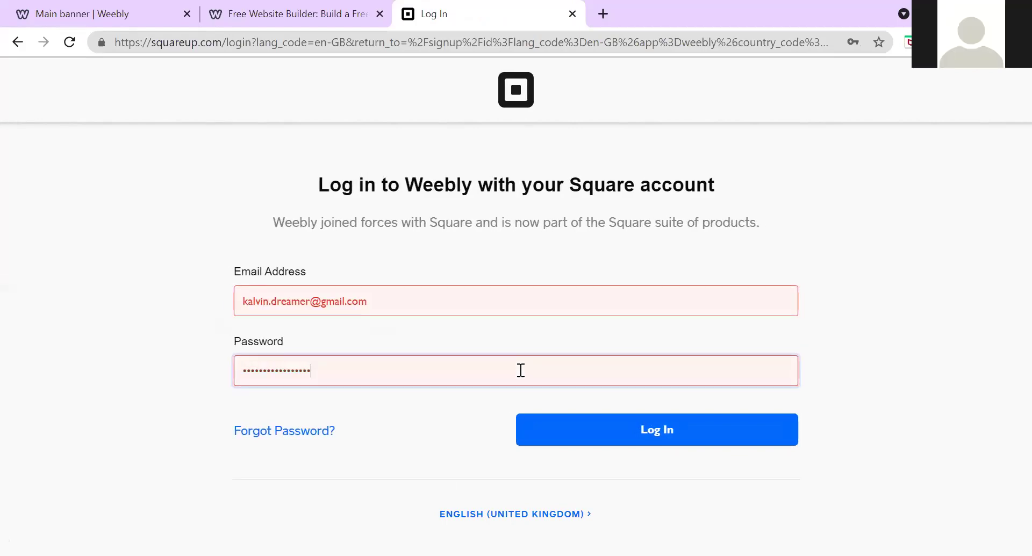
pyautogui.write('•••')
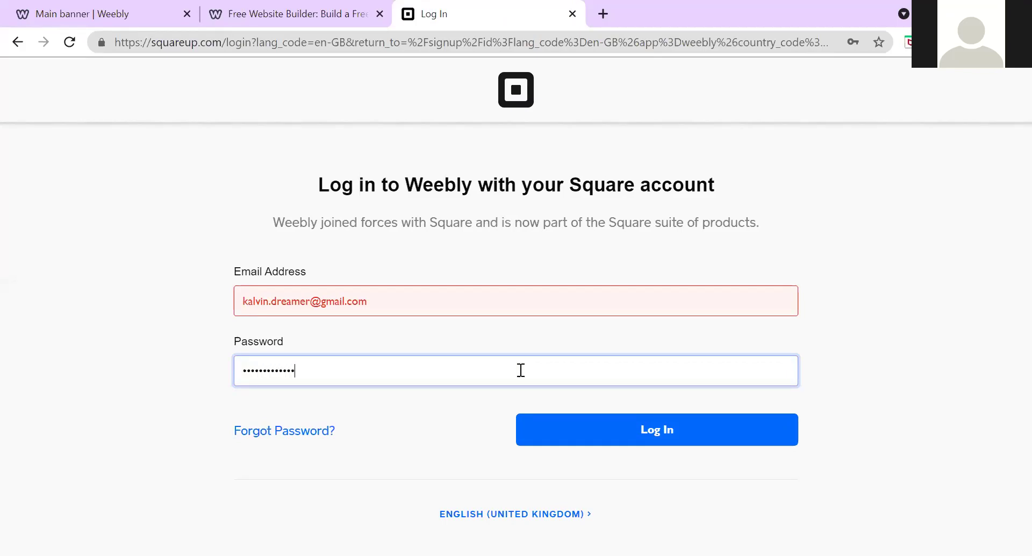
pyautogui.write('•••')
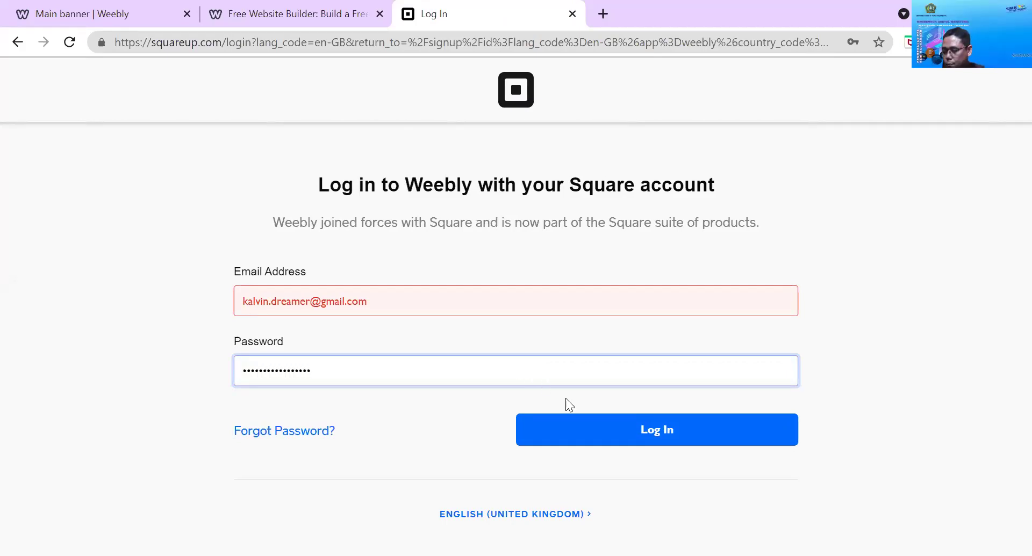
pyautogui.click(570, 429)
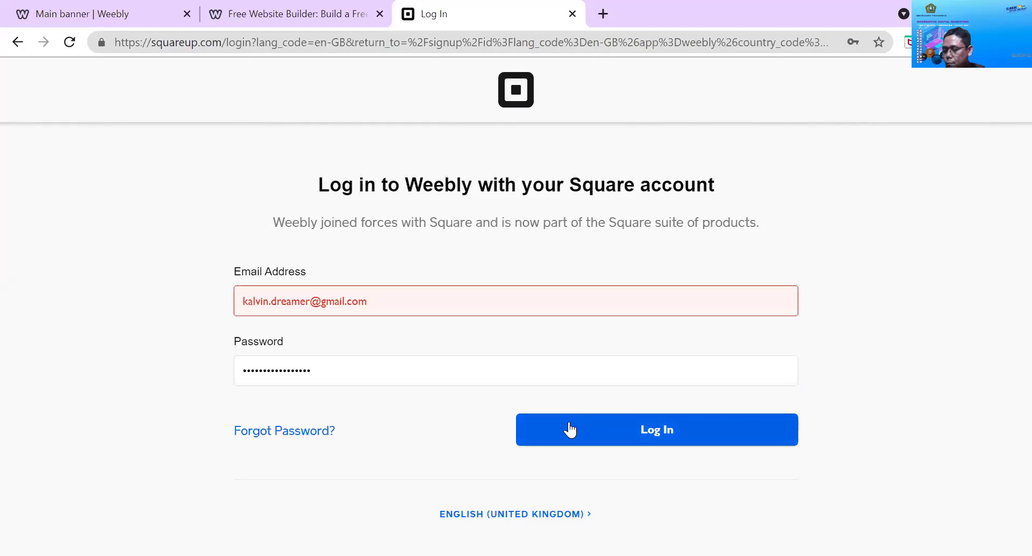
pyautogui.click(552, 381)
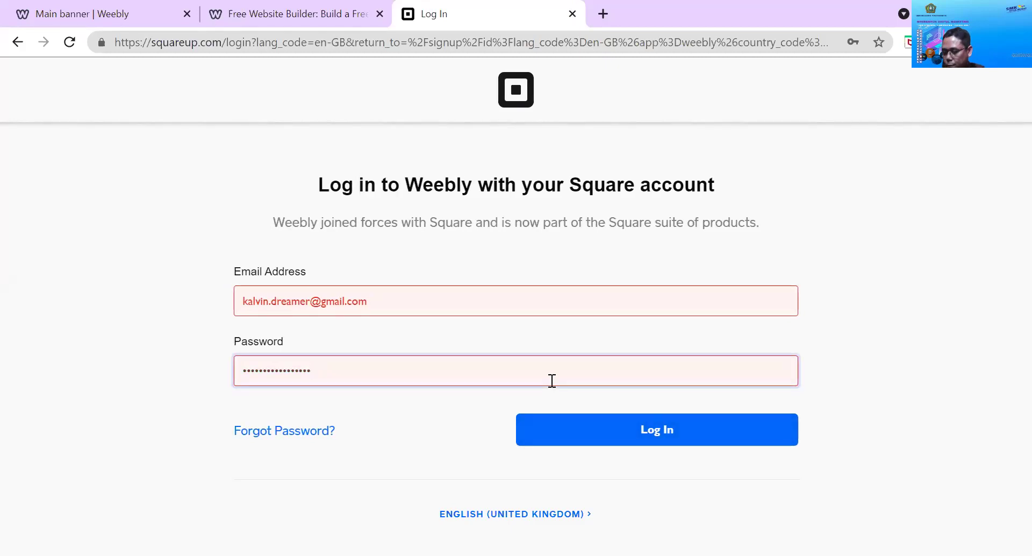
pyautogui.hotkey('ctrl', 'a')
pyautogui.write('•••••')
pyautogui.write('•')
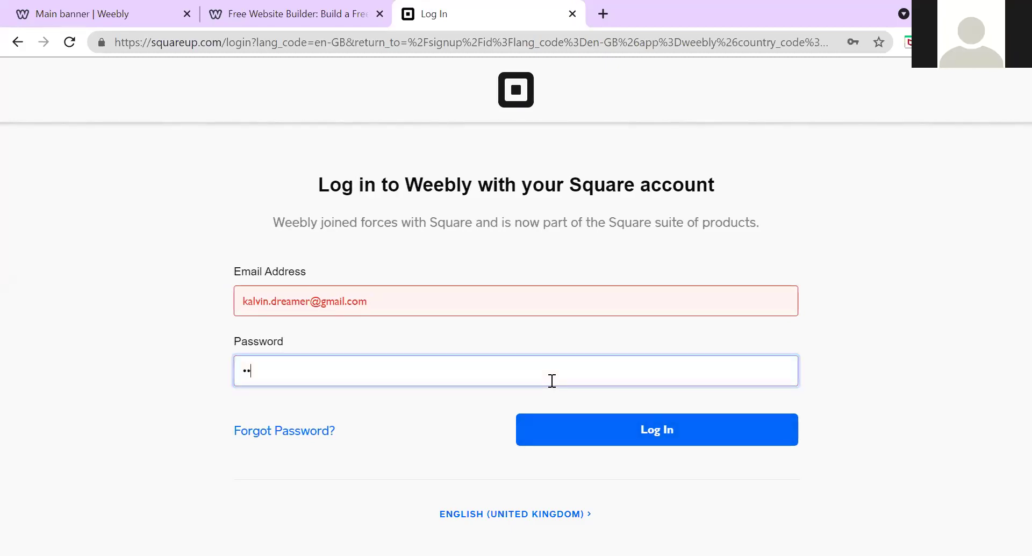
pyautogui.write('•••••••••')
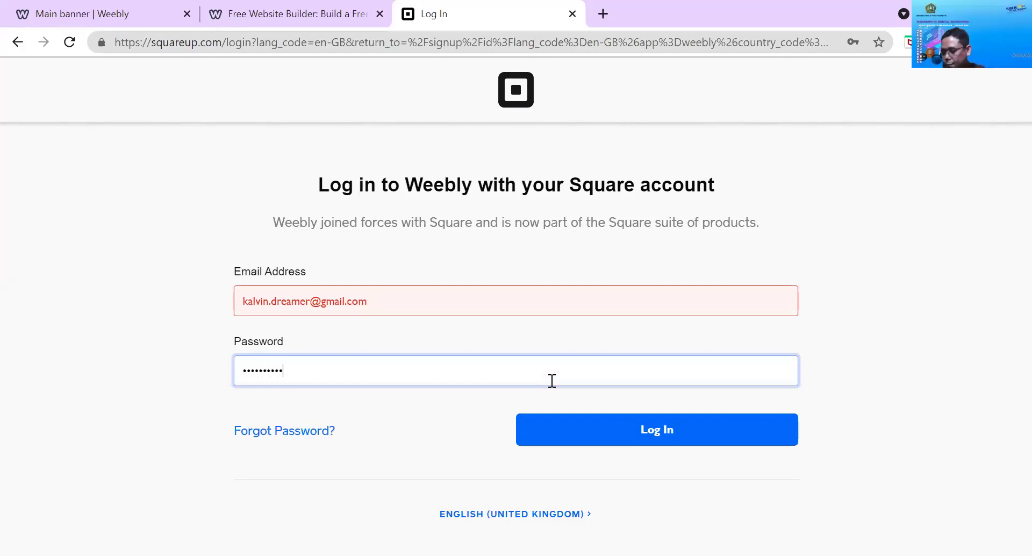
pyautogui.write('••')
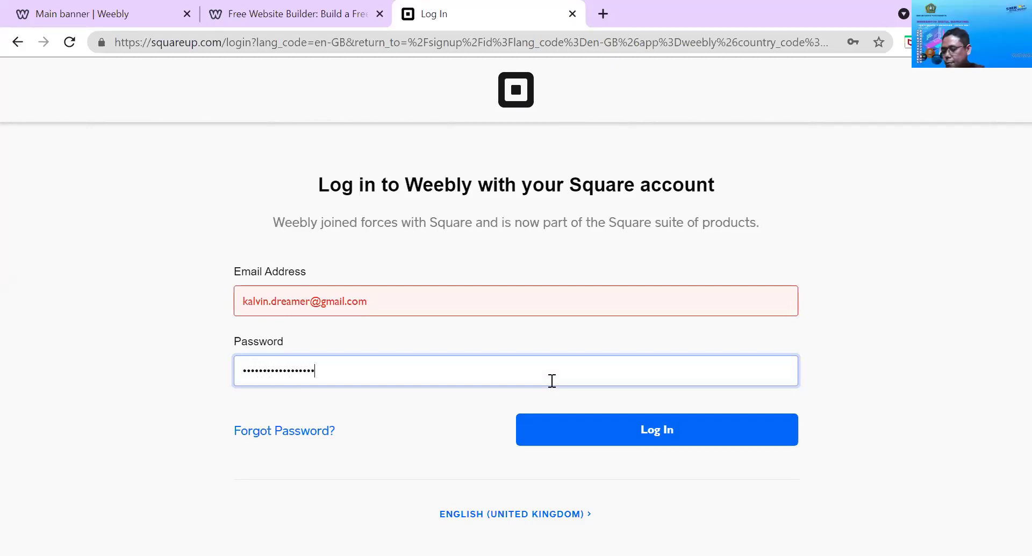
pyautogui.click(593, 426)
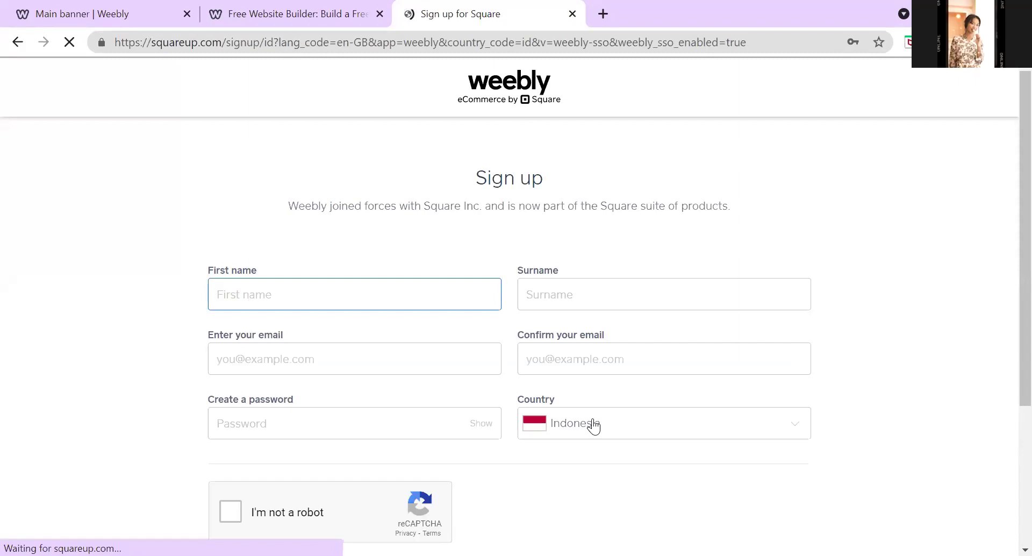
pyautogui.scroll(-2, 468, 218)
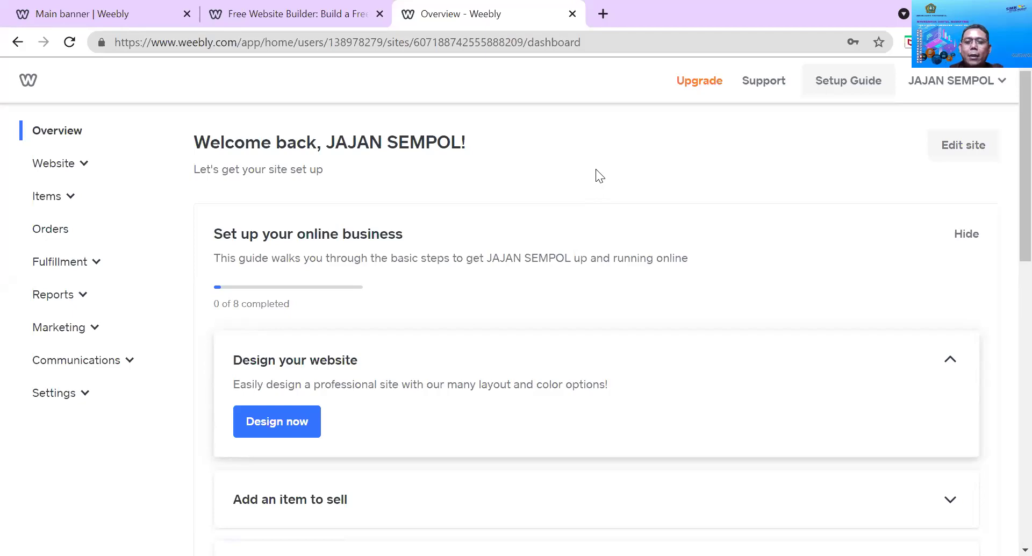
# Load the Home page in the site editor through Design now on the dashboard
pyautogui.click(969, 157)
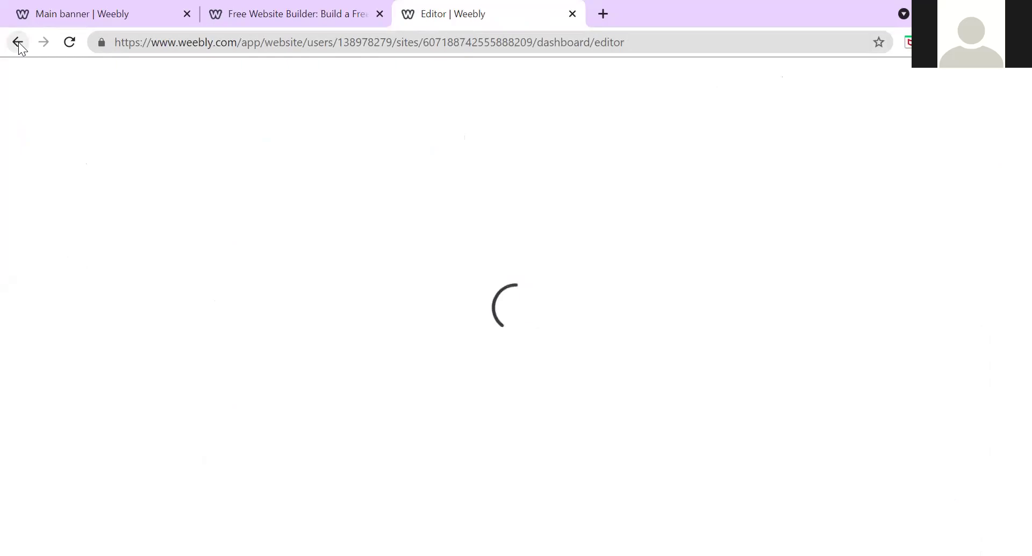
pyautogui.hotkey('alt', 'Left')
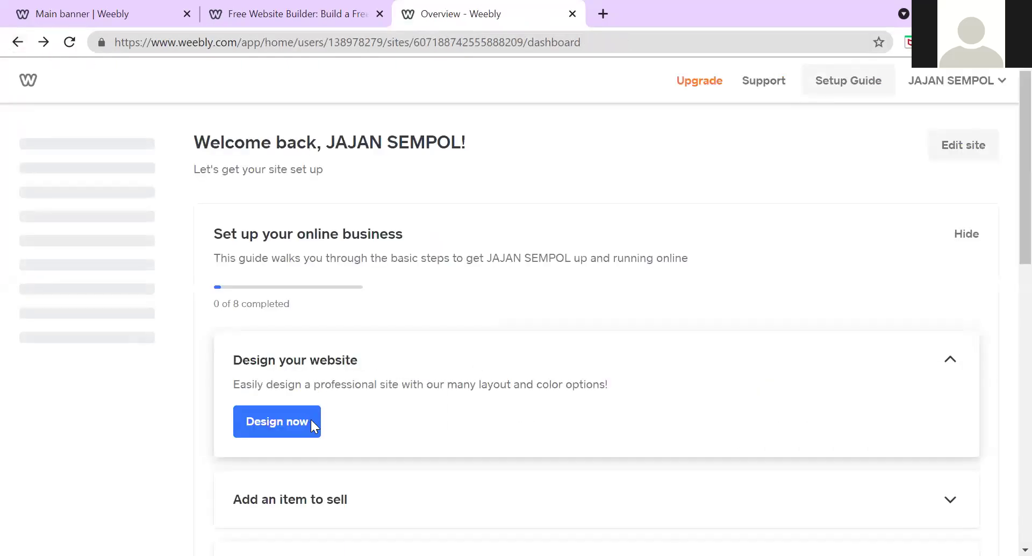
pyautogui.click(310, 423)
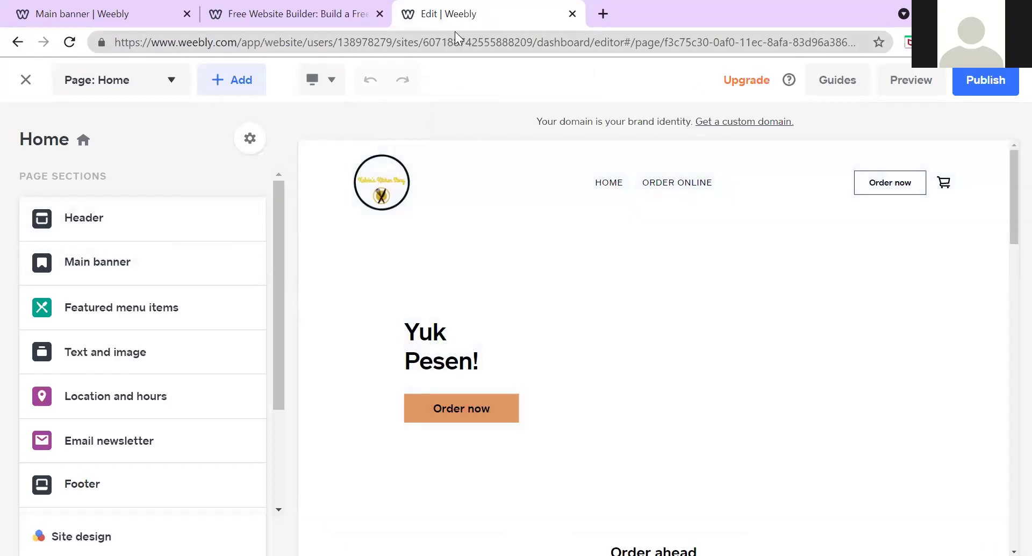
# Duplicate the editor tab, return the copy to the store dashboard, and switch between both tabs
pyautogui.rightClick(455, 26)
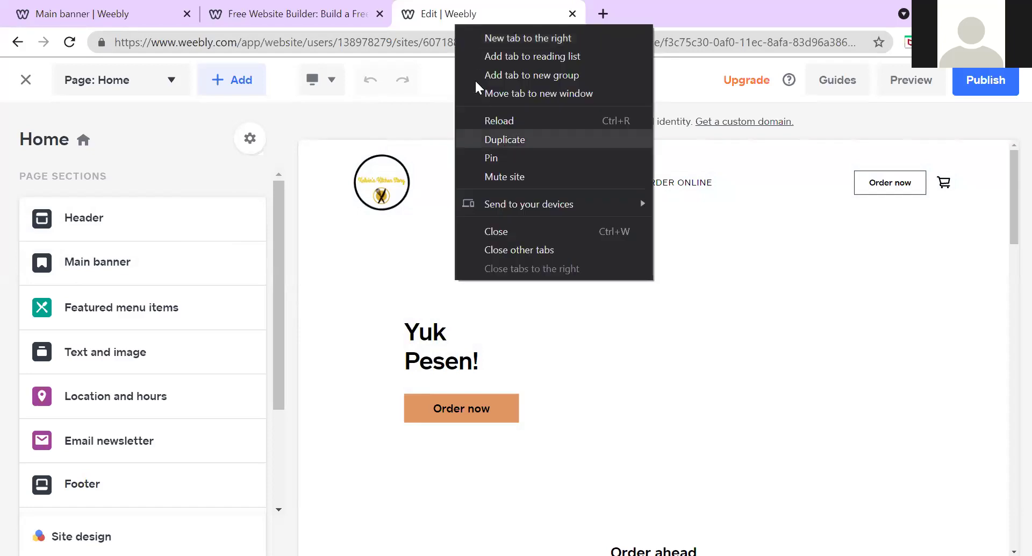
pyautogui.click(500, 139)
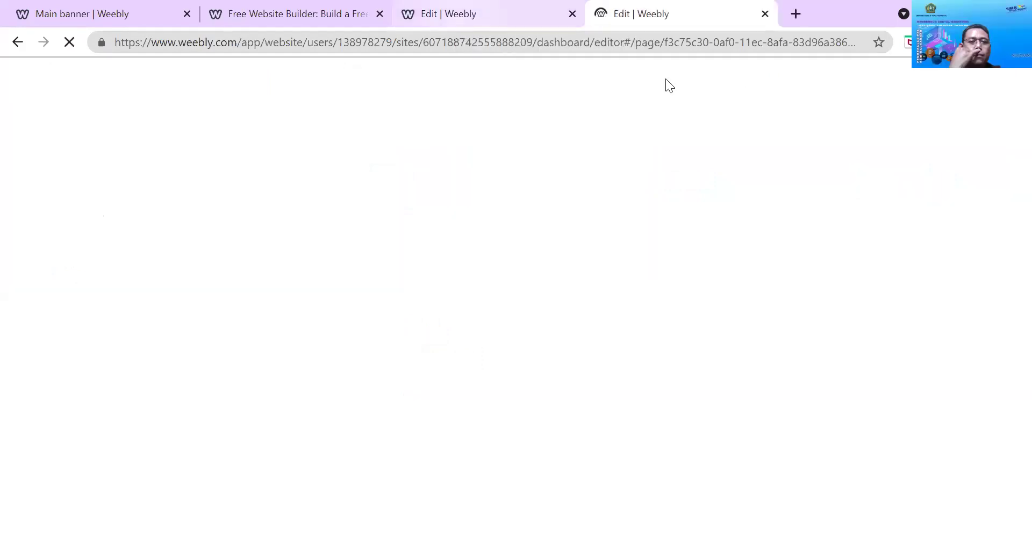
pyautogui.click(17, 42)
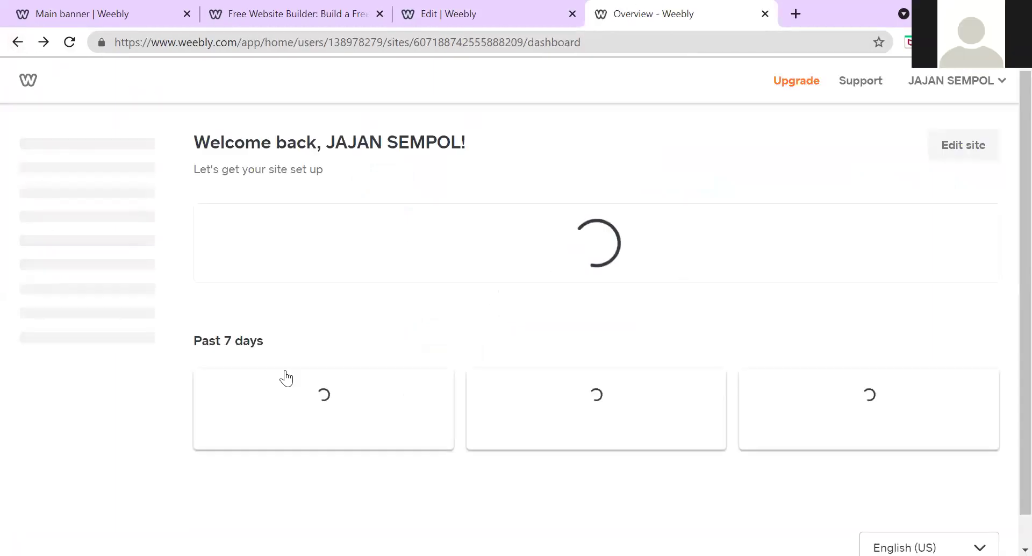
pyautogui.click(471, 14)
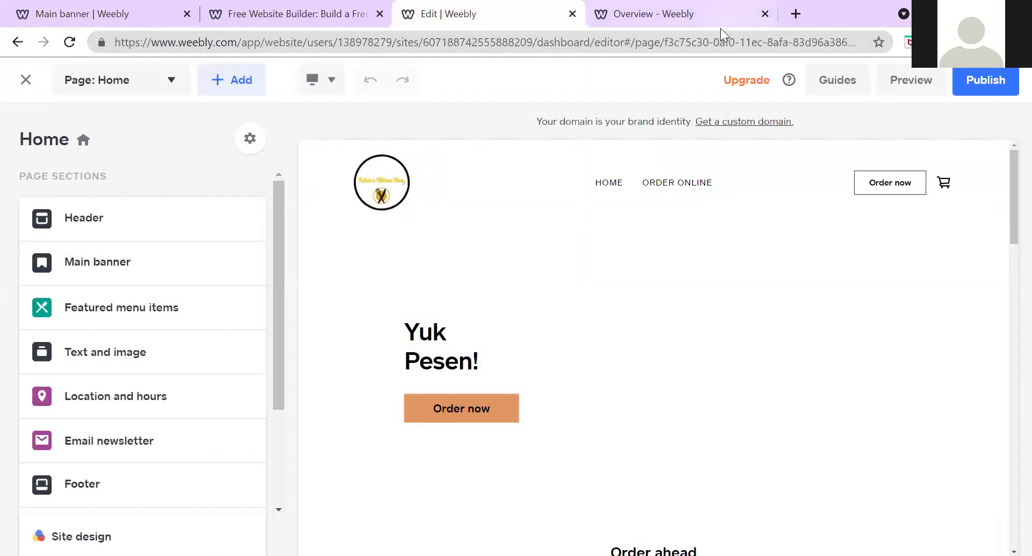
pyautogui.click(720, 27)
pyautogui.click(964, 146)
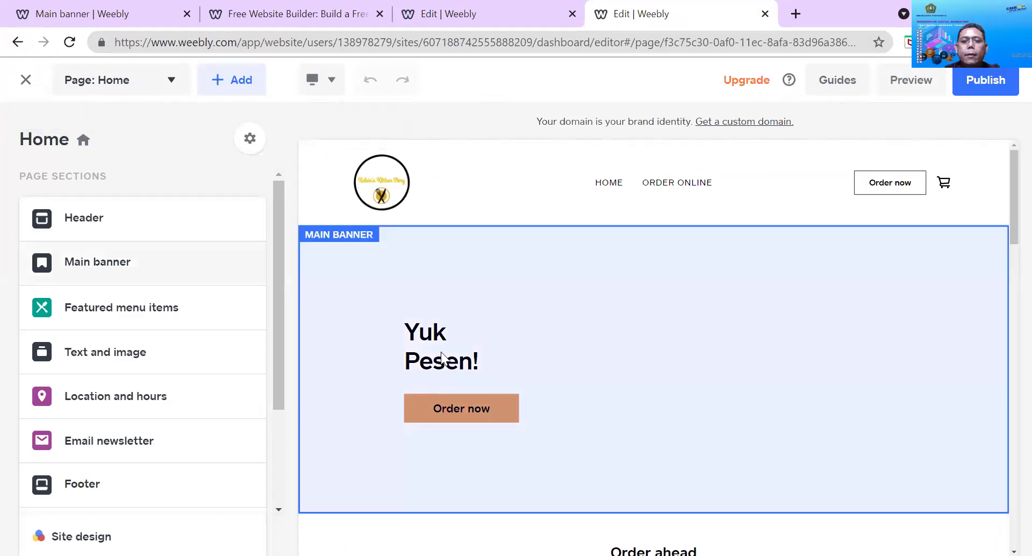
pyautogui.scroll(-2, 271, 329)
pyautogui.scroll(-2, 270, 330)
pyautogui.scroll(5, 271, 330)
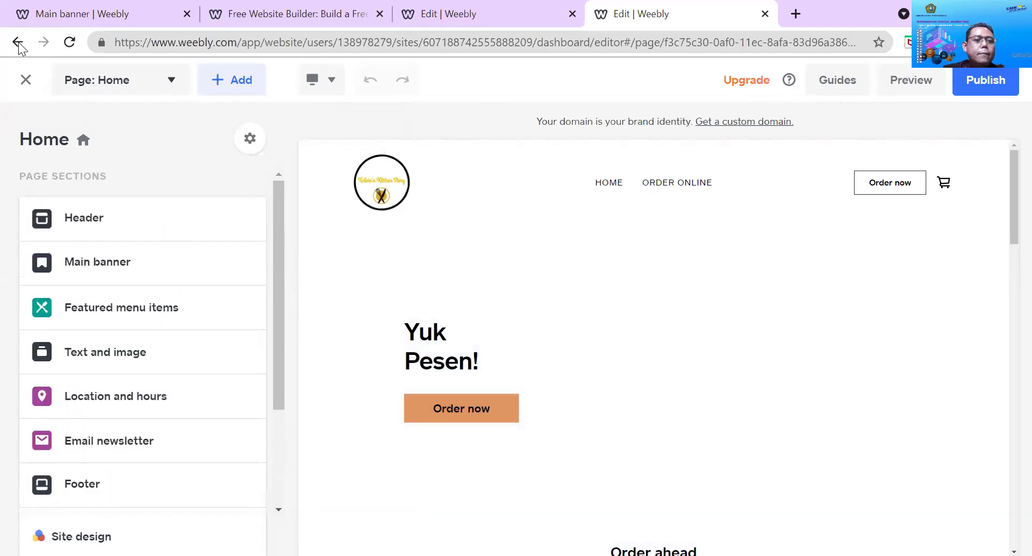
pyautogui.hotkey('alt', 'Left')
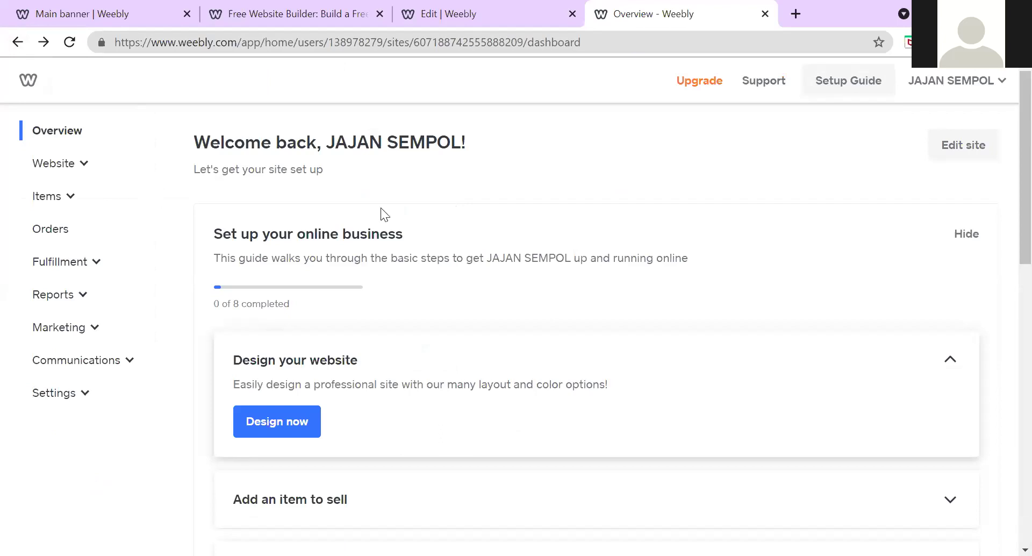
pyautogui.scroll(-5, 381, 210)
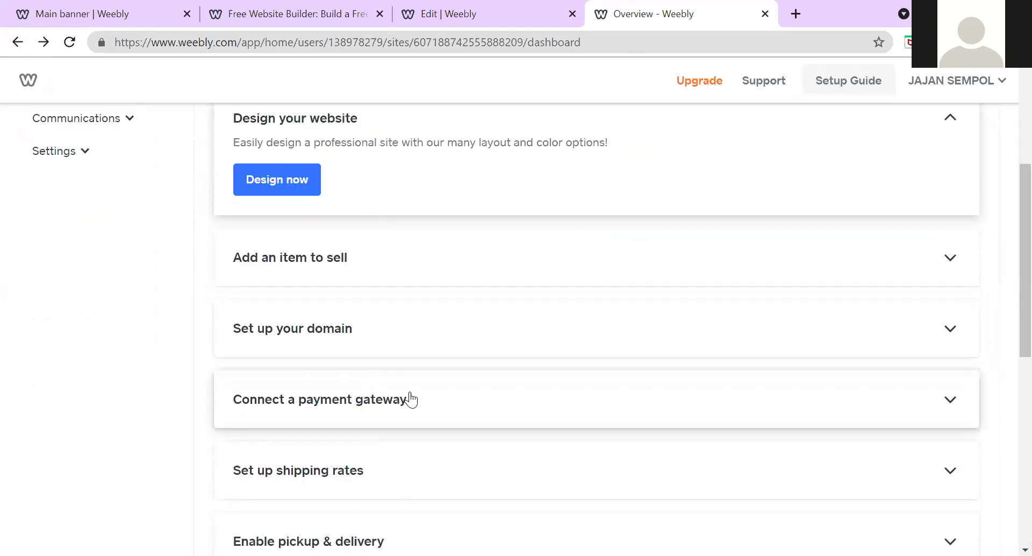
pyautogui.scroll(-5, 411, 400)
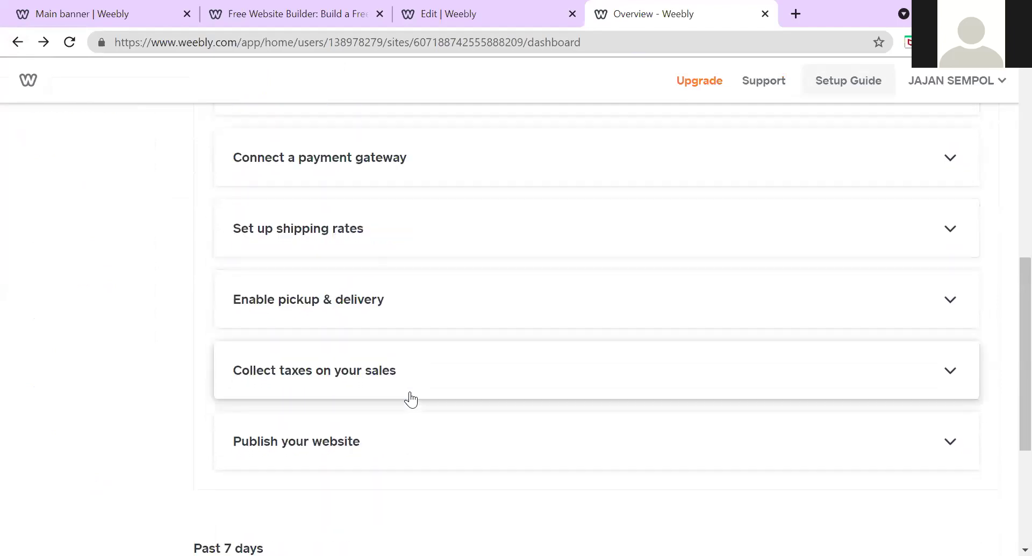
pyautogui.scroll(10, 270, 329)
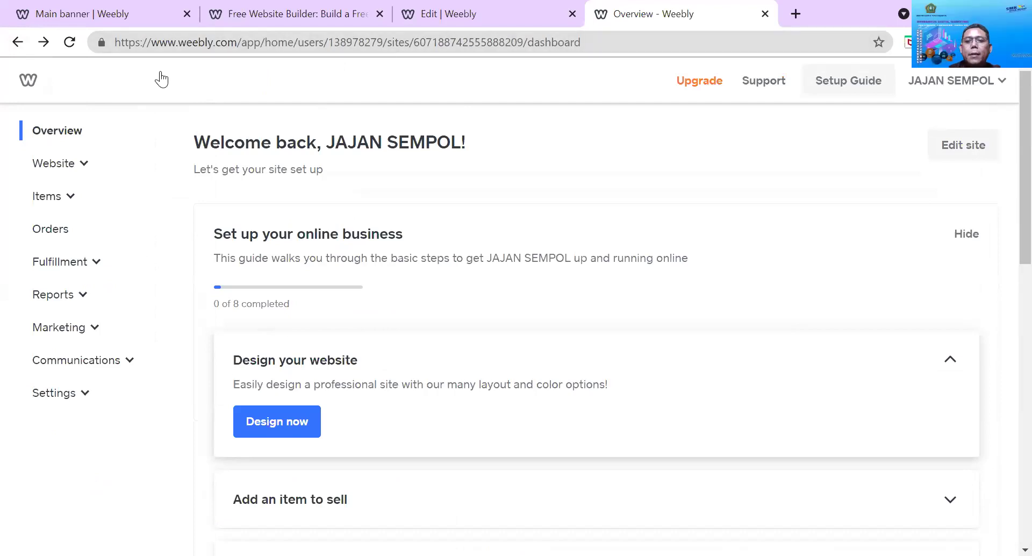
# Start a new site using Add site in the account dropdown
pyautogui.click(942, 78)
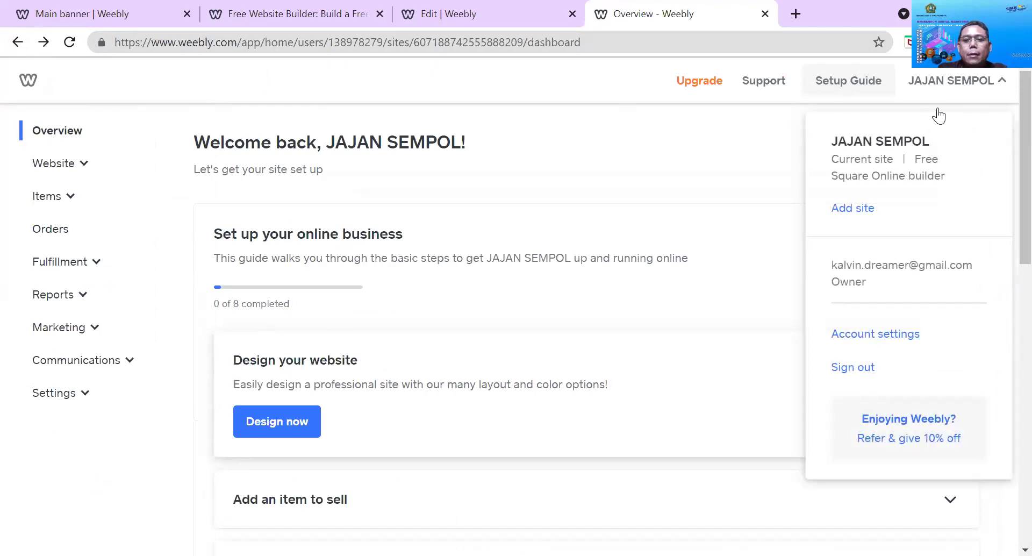
pyautogui.click(862, 213)
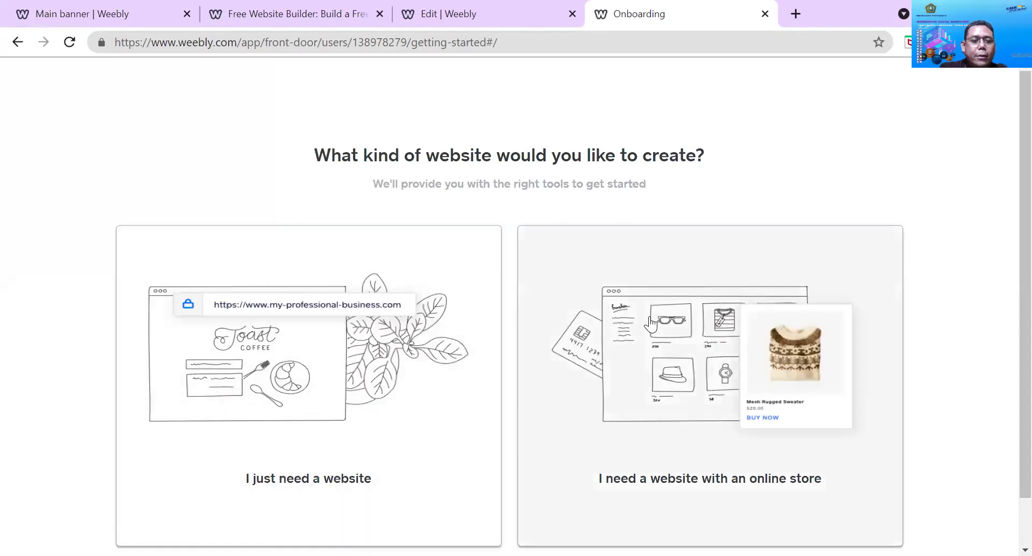
# Choose 'I just need a website', pick the Urbandine theme, and start editing it
pyautogui.click(369, 342)
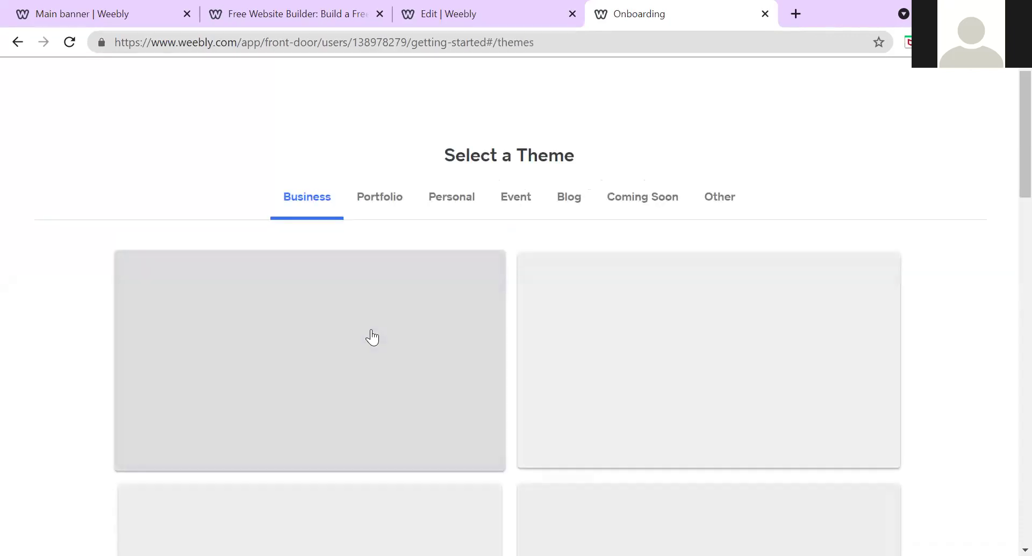
pyautogui.scroll(-3, 454, 315)
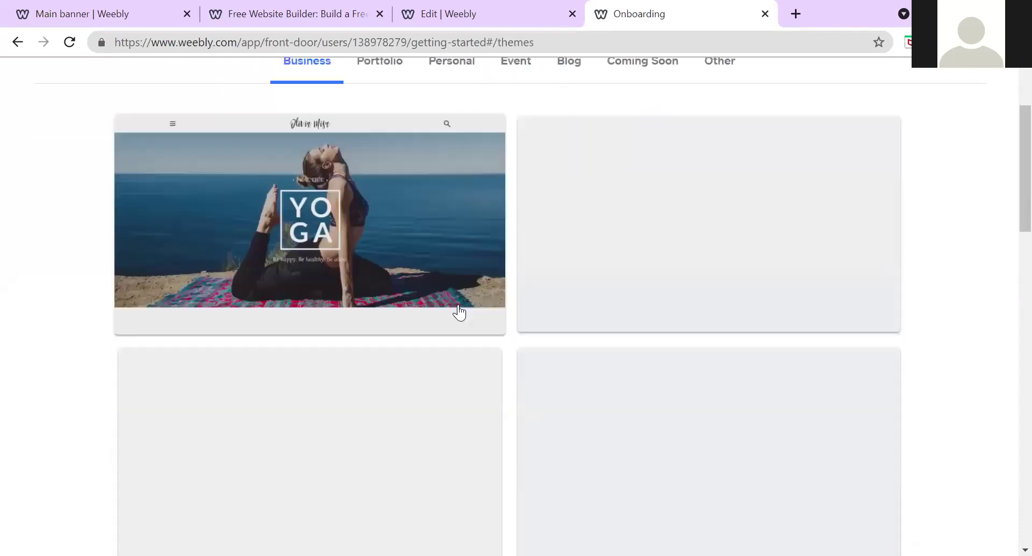
pyautogui.scroll(-5, 594, 274)
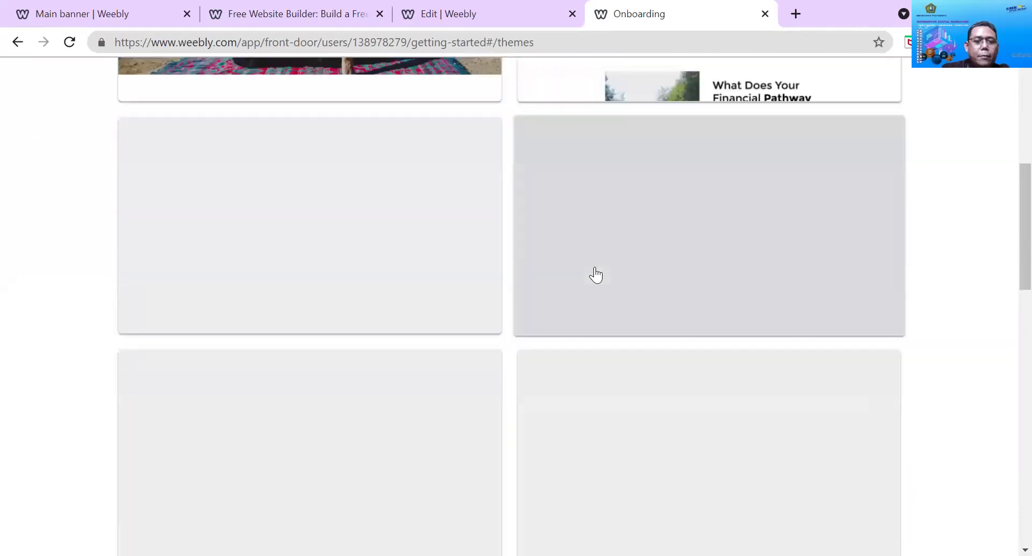
pyautogui.scroll(-10, 410, 328)
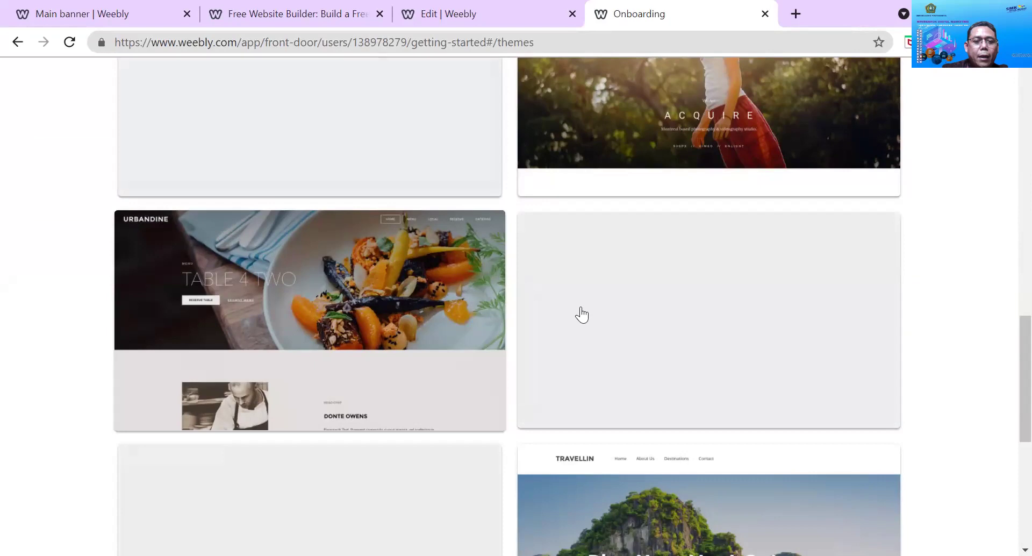
pyautogui.scroll(-2, 588, 311)
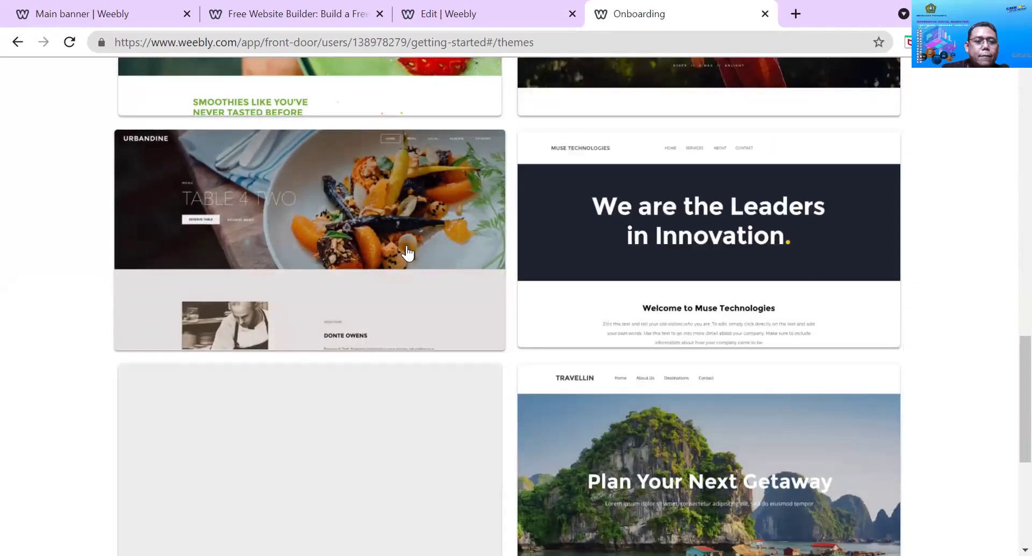
pyautogui.click(409, 252)
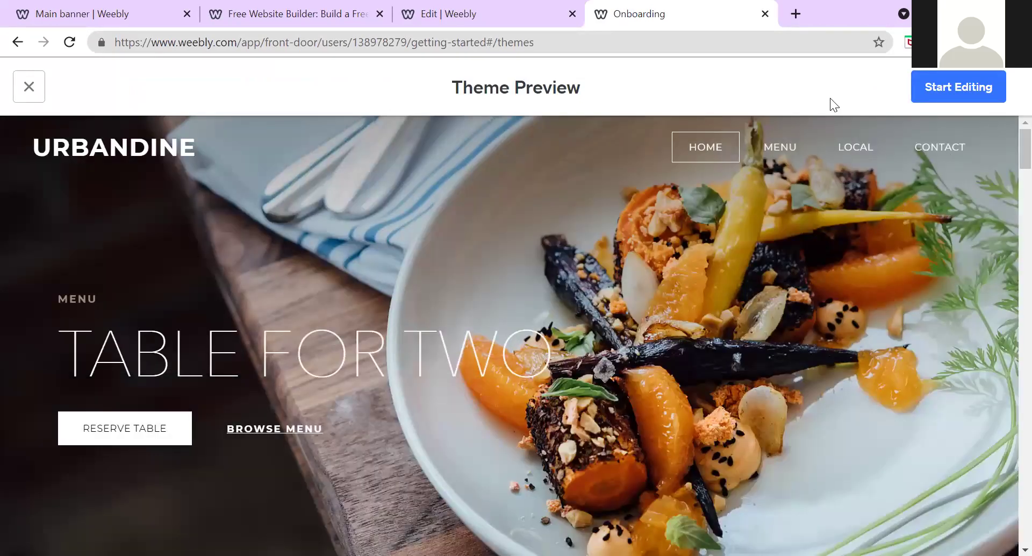
pyautogui.click(935, 87)
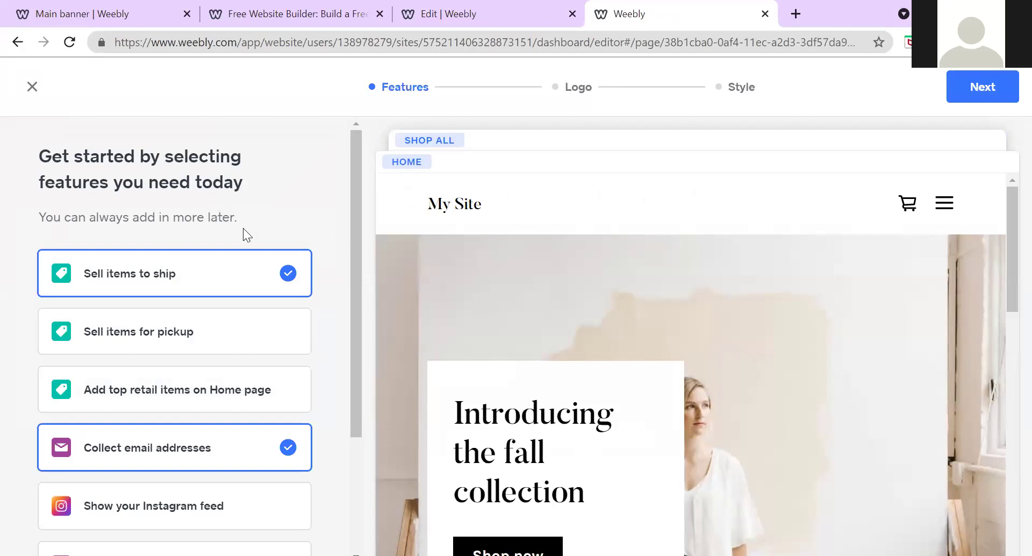
# Untick Sell items to ship and Collect email addresses, then continue to the Logo step
pyautogui.scroll(-1, 242, 296)
pyautogui.scroll(1, 243, 304)
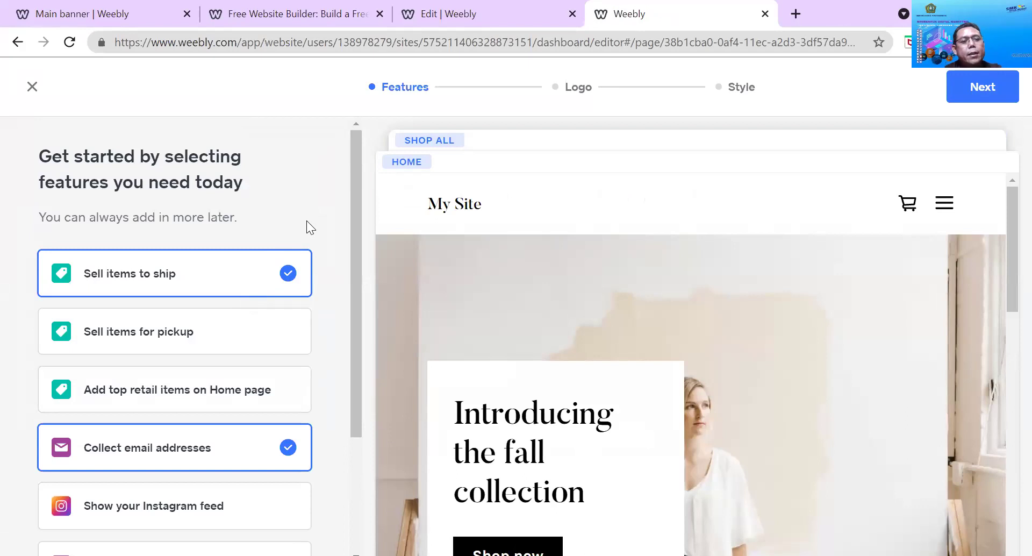
pyautogui.click(289, 276)
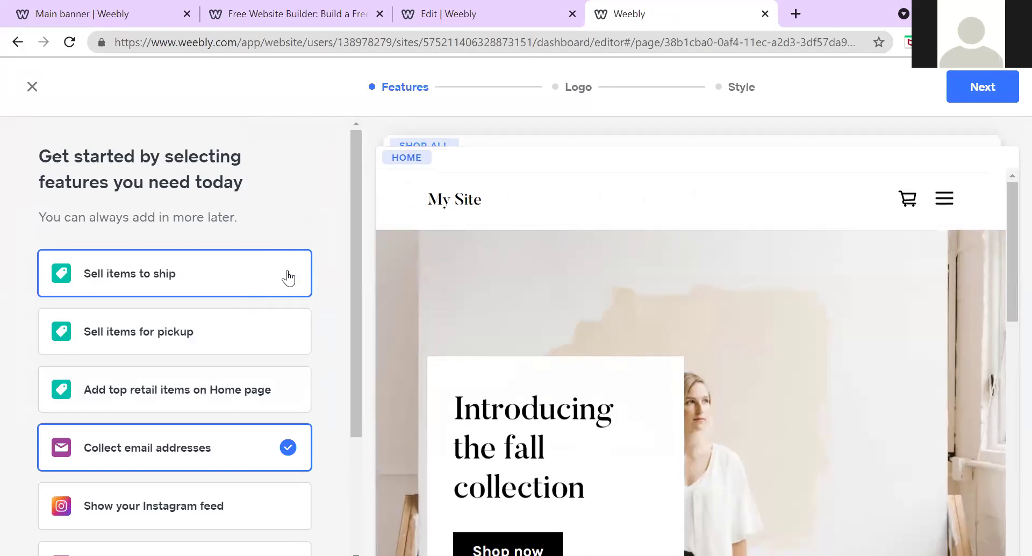
pyautogui.scroll(-1, 289, 277)
pyautogui.click(288, 368)
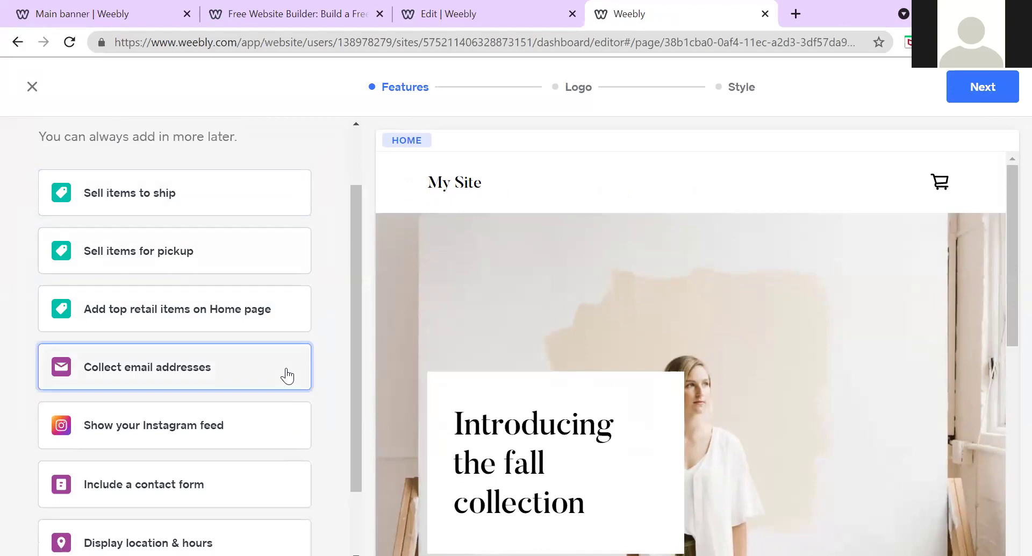
pyautogui.scroll(1, 122, 193)
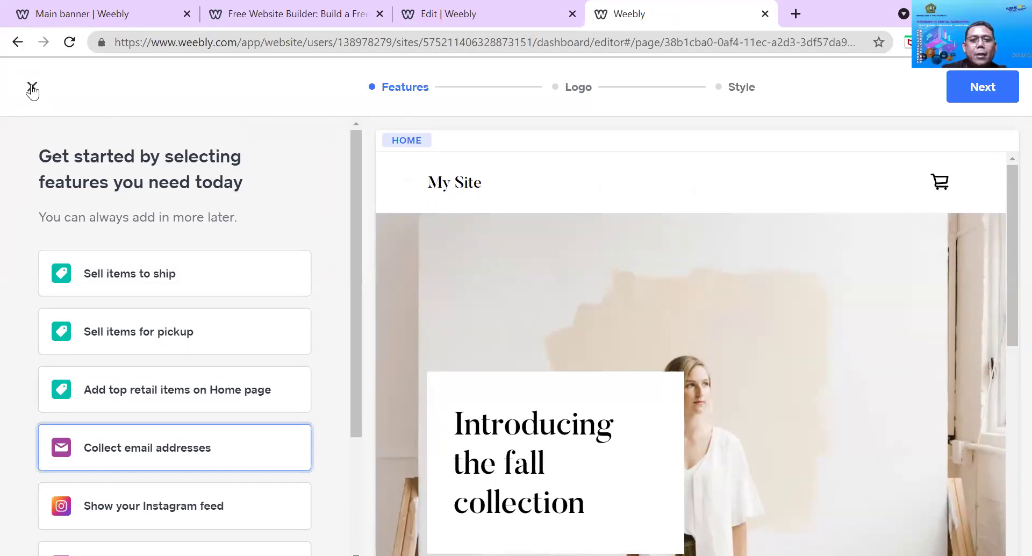
pyautogui.scroll(-3, 228, 253)
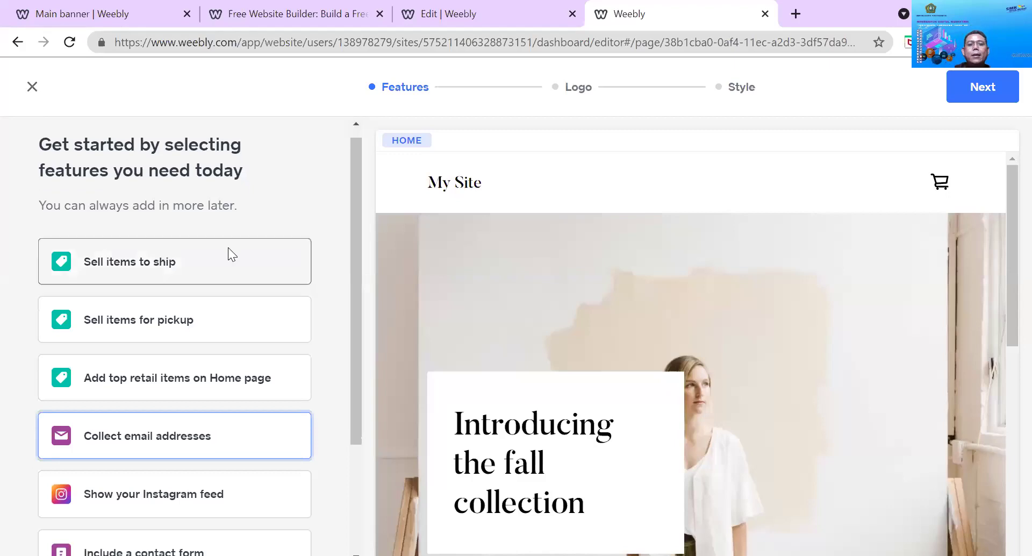
pyautogui.scroll(3, 263, 246)
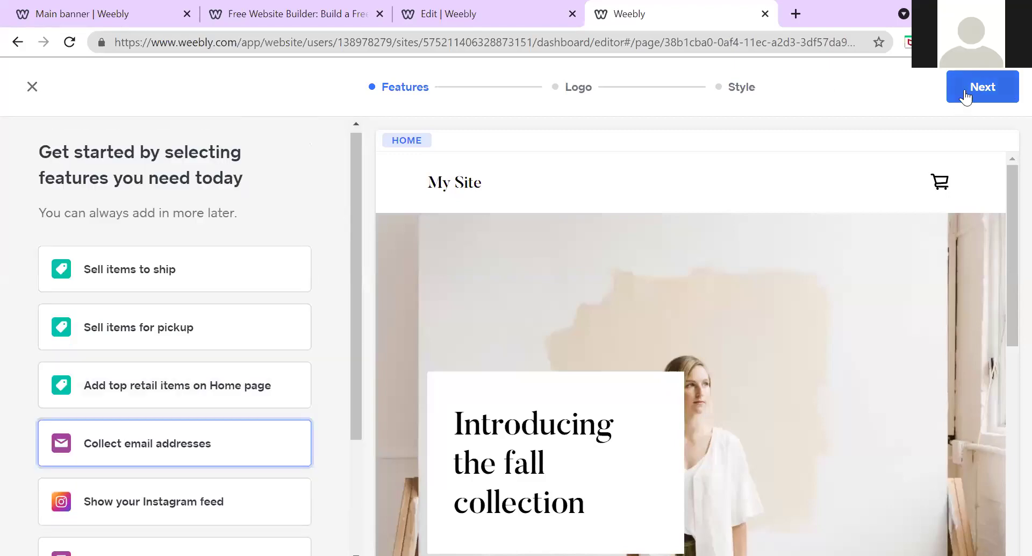
pyautogui.click(970, 86)
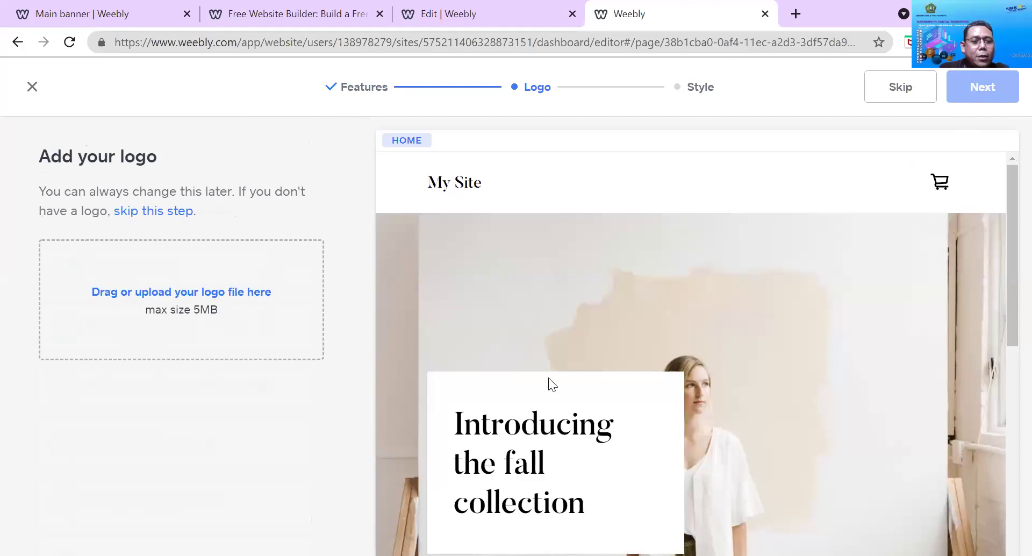
# Enlarge the uploaded circular Kitchen Story logo in the header preview to a mid-range size
pyautogui.scroll(-3, 575, 377)
pyautogui.scroll(-3, 575, 369)
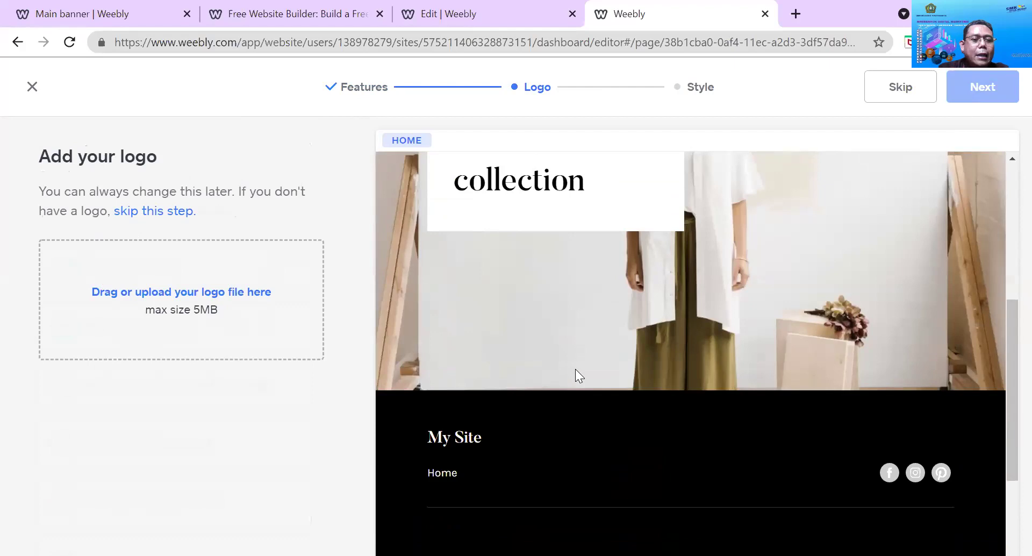
pyautogui.scroll(-3, 575, 369)
pyautogui.scroll(10, 575, 369)
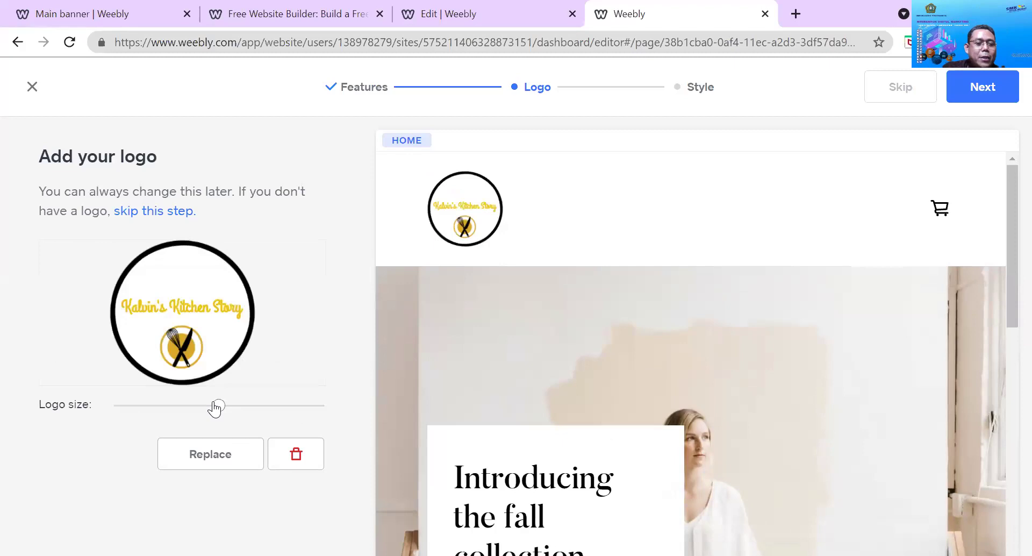
pyautogui.moveTo(216, 406); pyautogui.dragTo(221, 405)
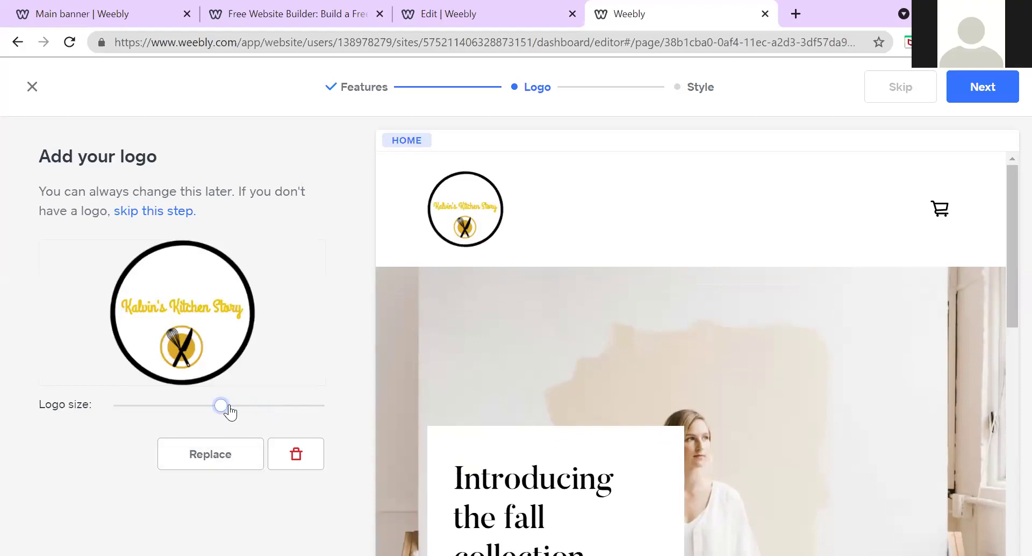
pyautogui.click(237, 457)
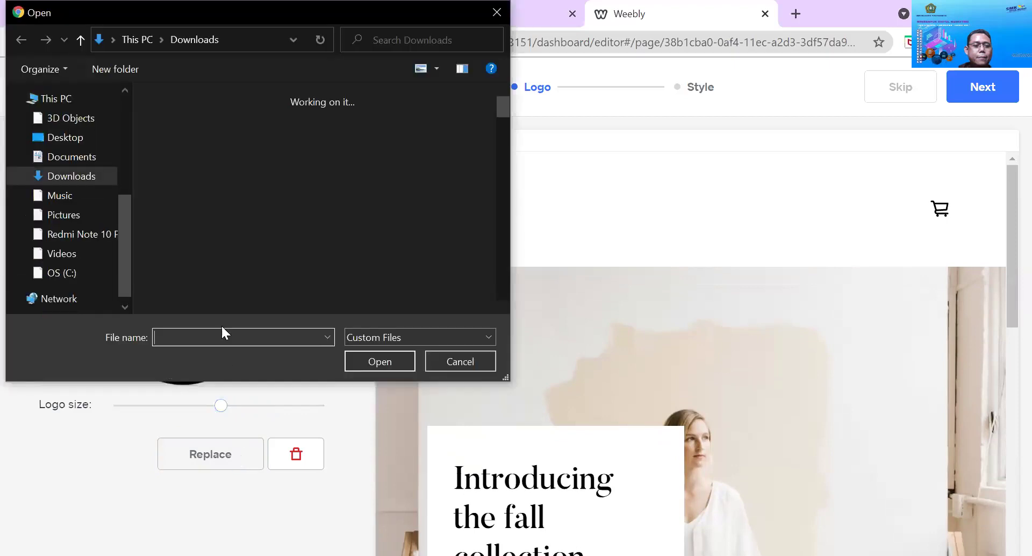
pyautogui.scroll(-3, 331, 218)
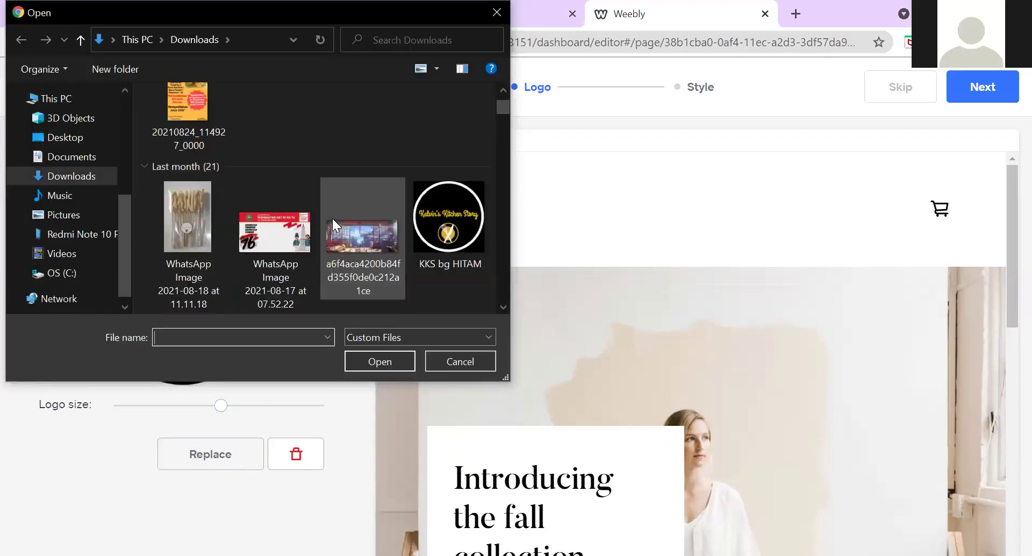
pyautogui.scroll(3, 331, 215)
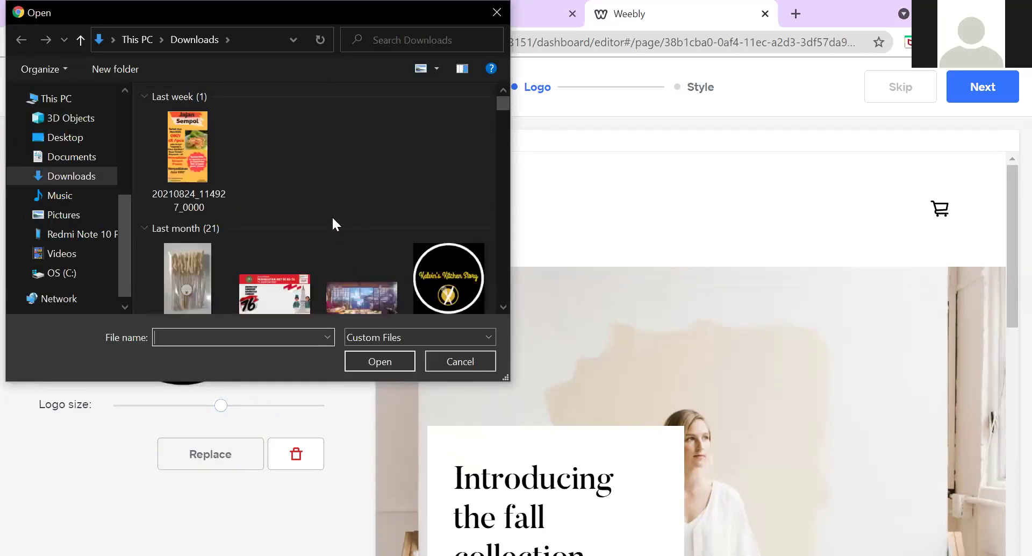
pyautogui.click(460, 360)
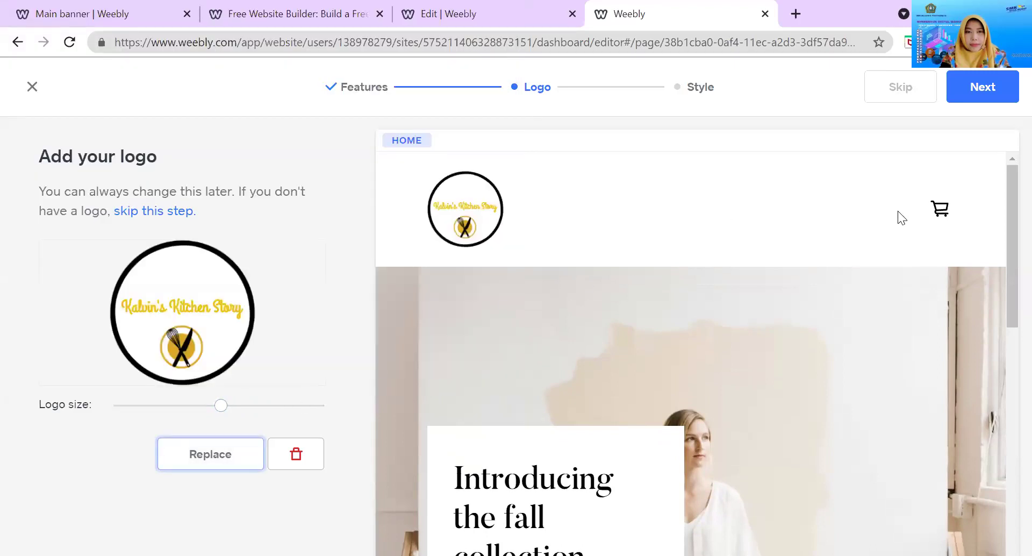
pyautogui.scroll(-2, 820, 180)
pyautogui.scroll(2, 820, 181)
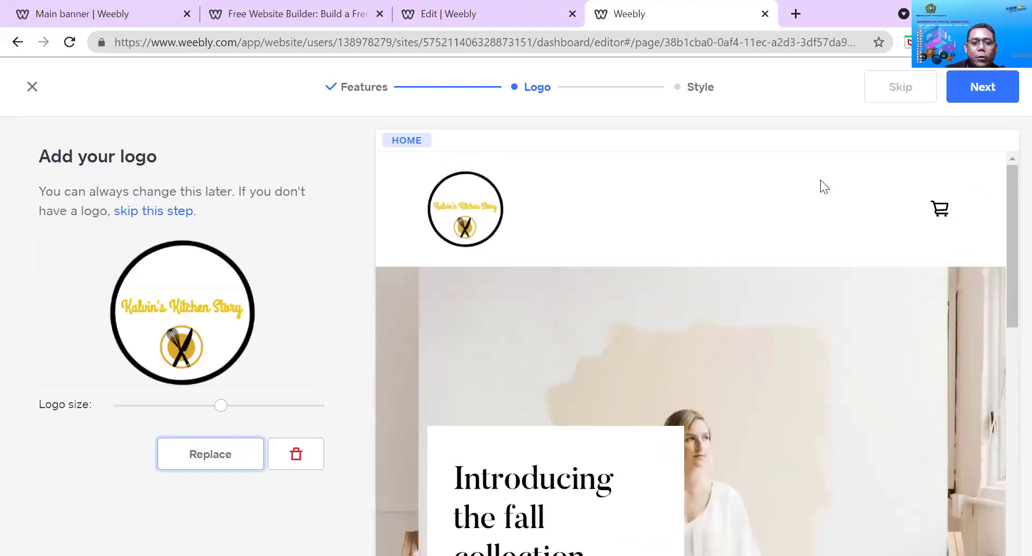
pyautogui.scroll(-5, 793, 189)
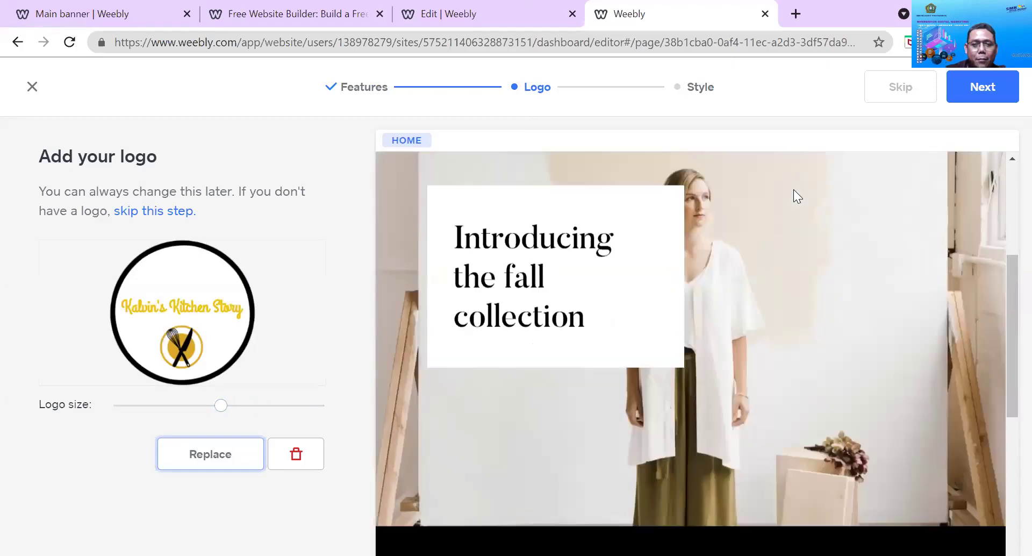
pyautogui.scroll(-2, 591, 242)
pyautogui.scroll(-5, 475, 299)
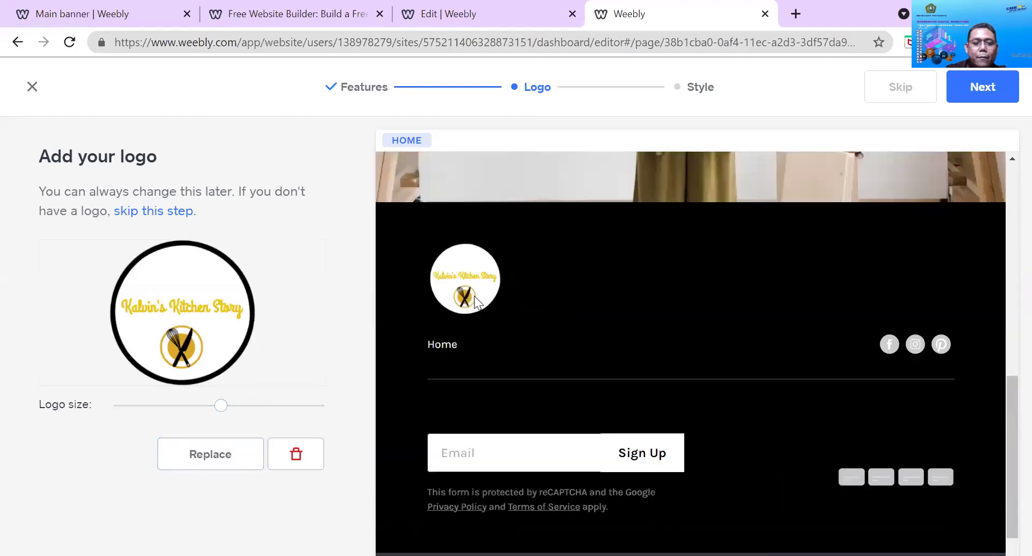
pyautogui.scroll(6, 694, 439)
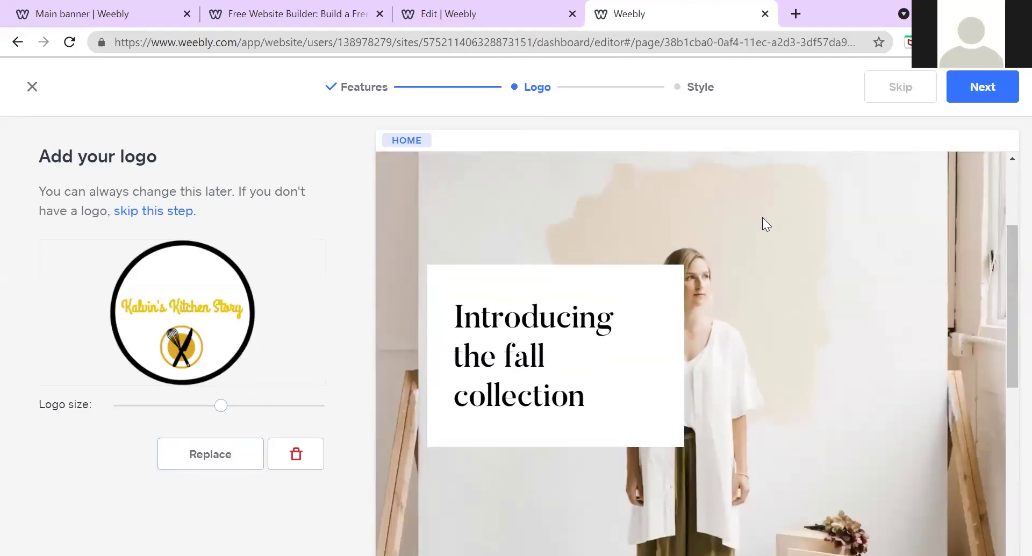
pyautogui.scroll(3, 700, 214)
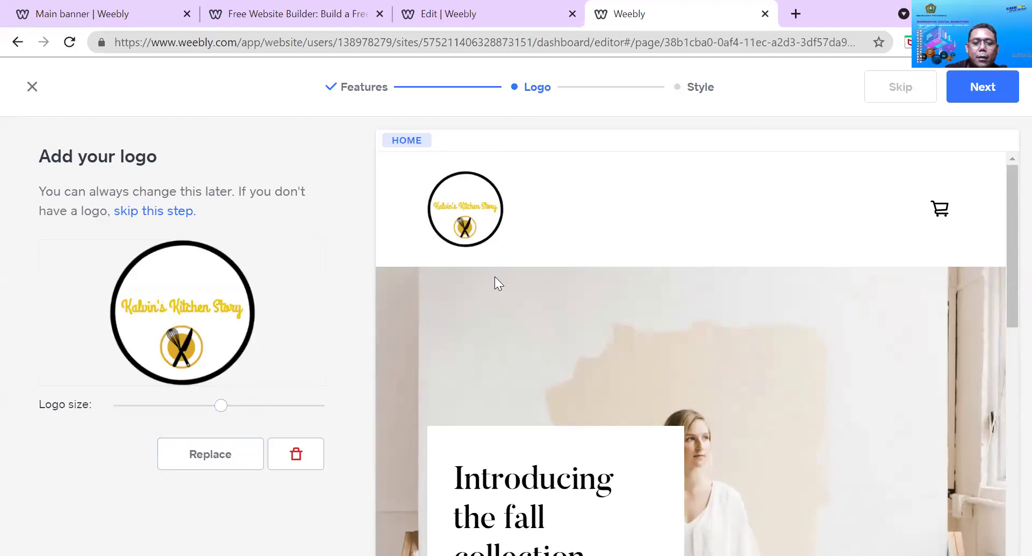
# Return to Features and select Collect email addresses and Display location & hours
pyautogui.click(362, 84)
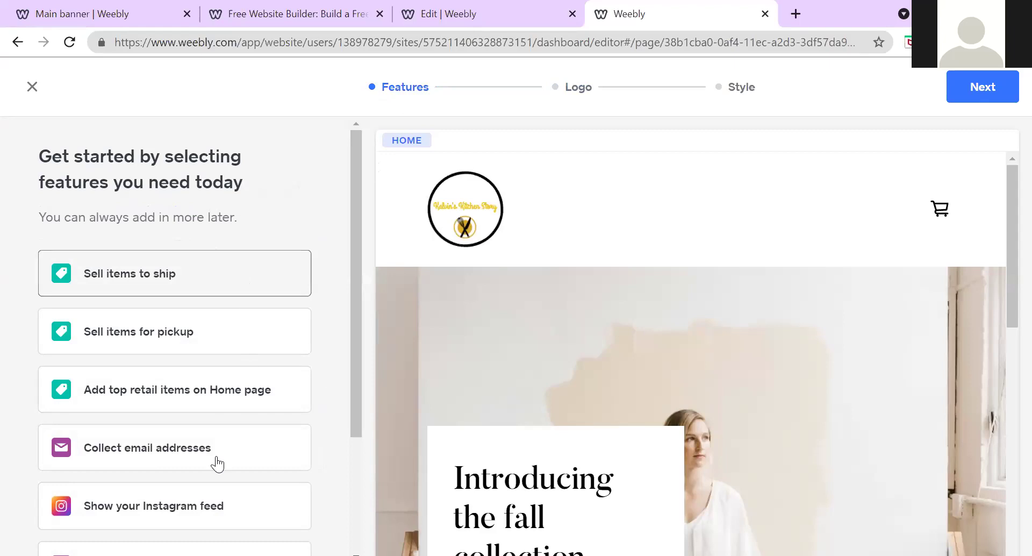
pyautogui.click(246, 461)
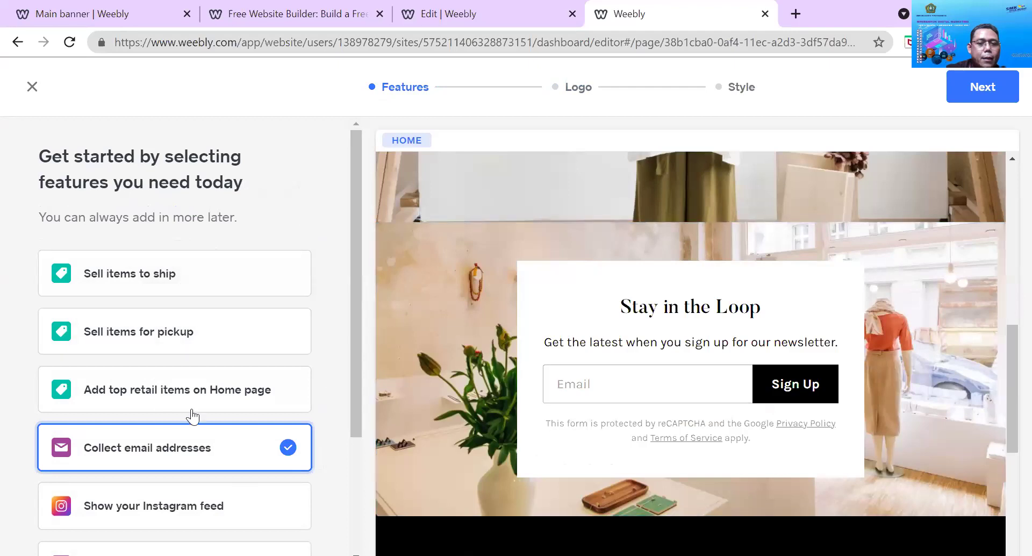
pyautogui.scroll(-2, 215, 419)
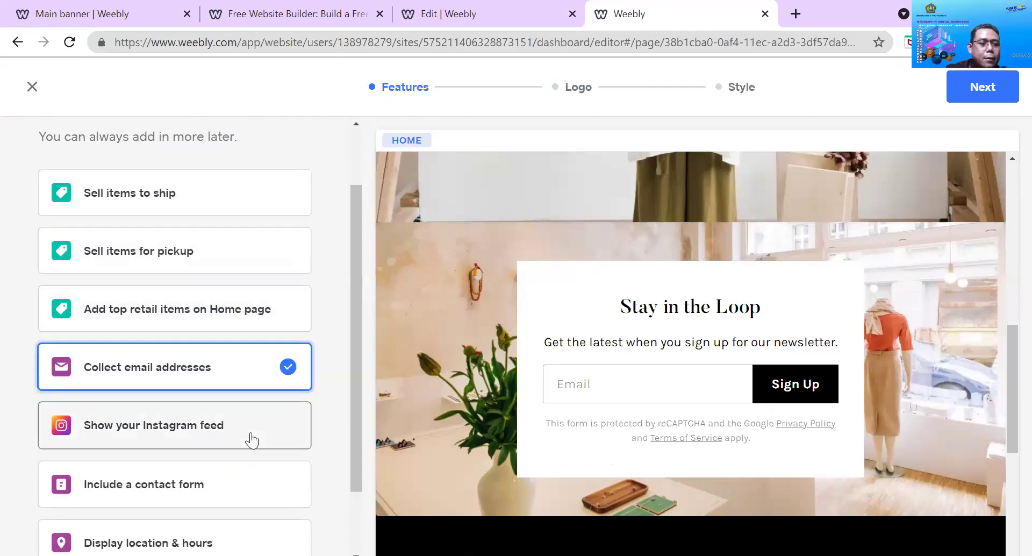
pyautogui.scroll(-2, 248, 425)
pyautogui.scroll(4, 218, 231)
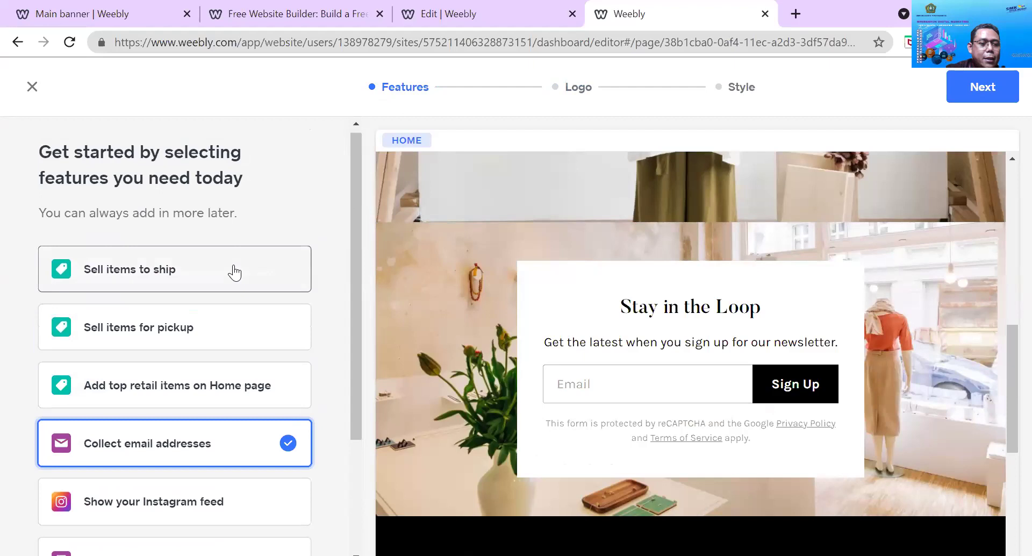
pyautogui.scroll(-3, 234, 273)
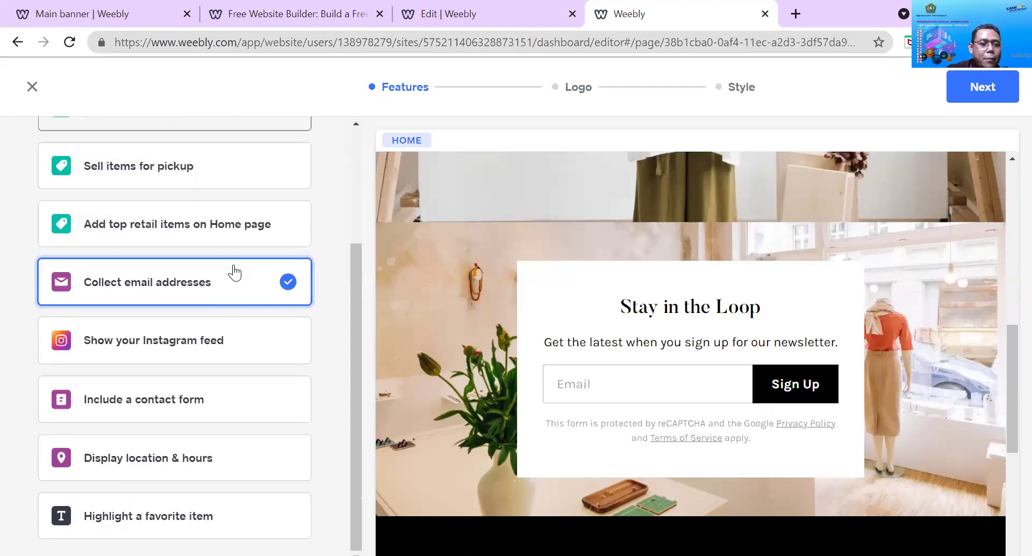
pyautogui.click(227, 468)
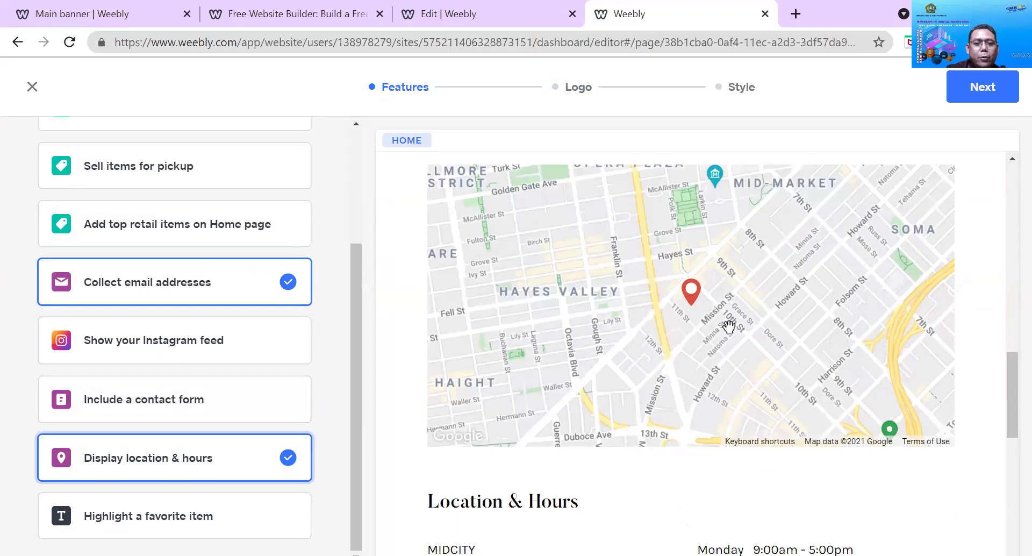
# Review the preview from the footer Sign Up form back up to the Location & Hours map
pyautogui.scroll(-1, 729, 326)
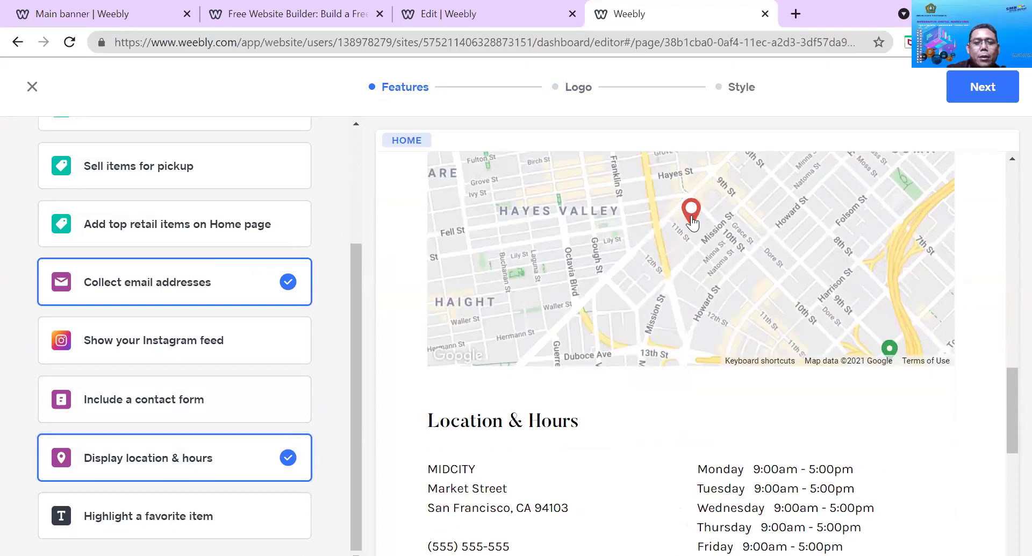
pyautogui.scroll(1, 694, 215)
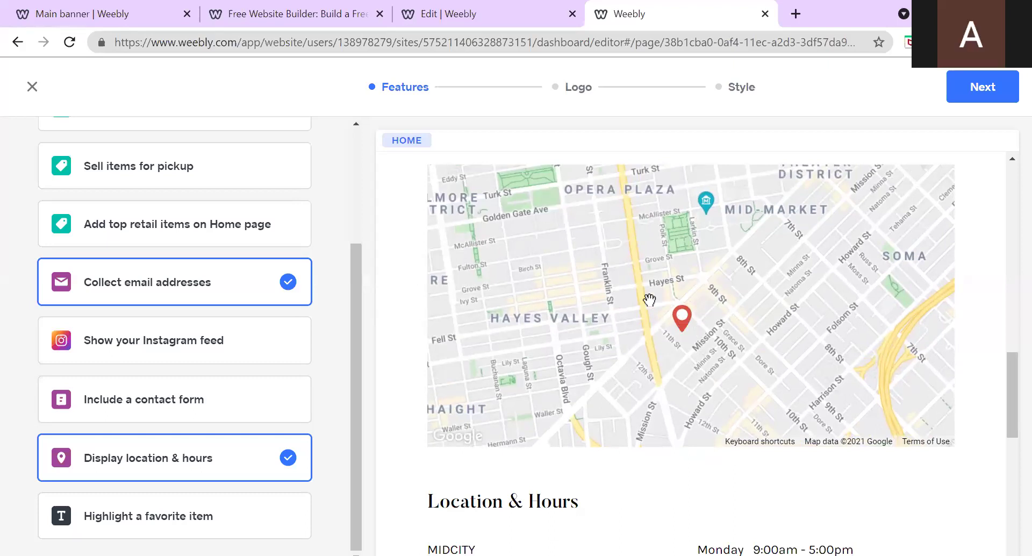
pyautogui.scroll(-3, 811, 386)
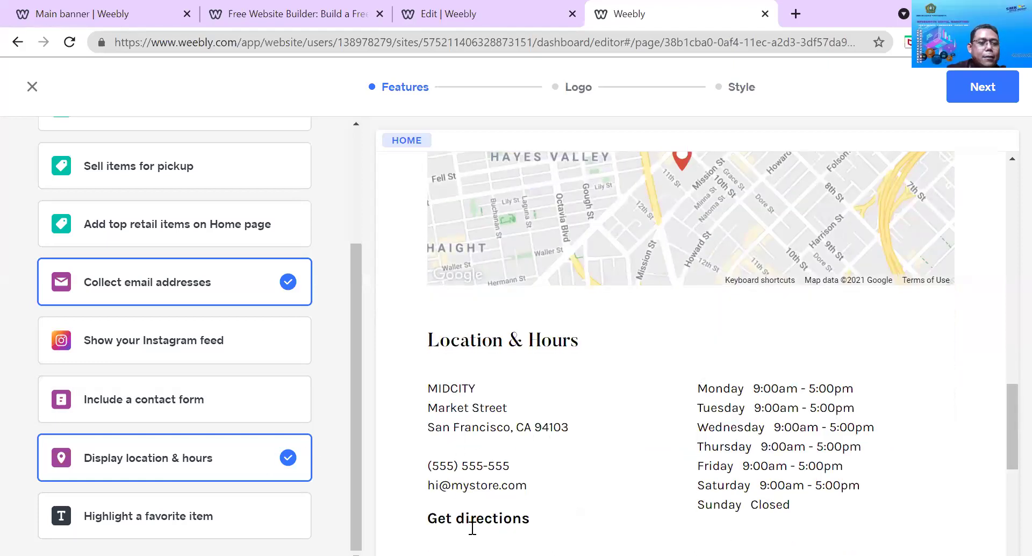
pyautogui.scroll(-4, 527, 366)
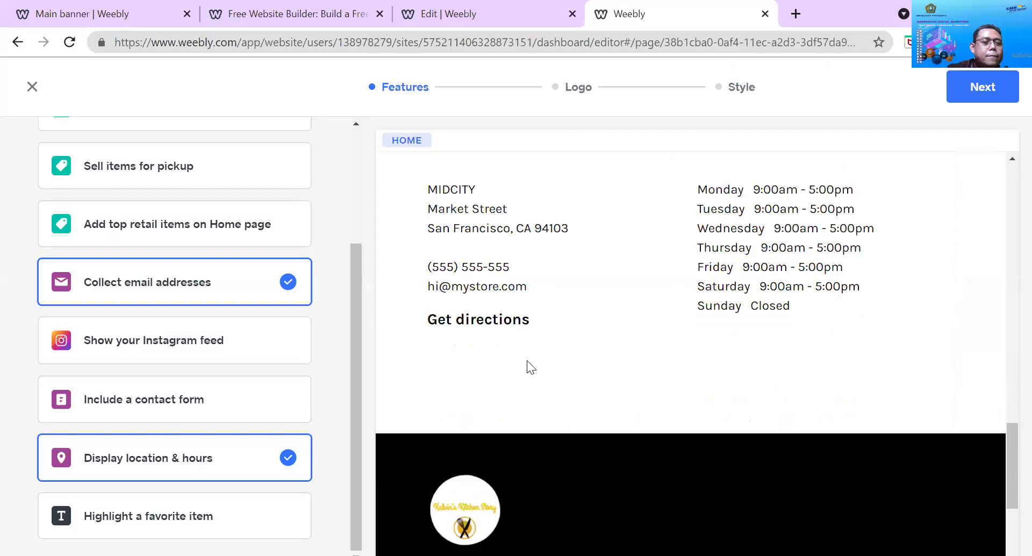
pyautogui.scroll(2, 572, 321)
pyautogui.scroll(4, 682, 250)
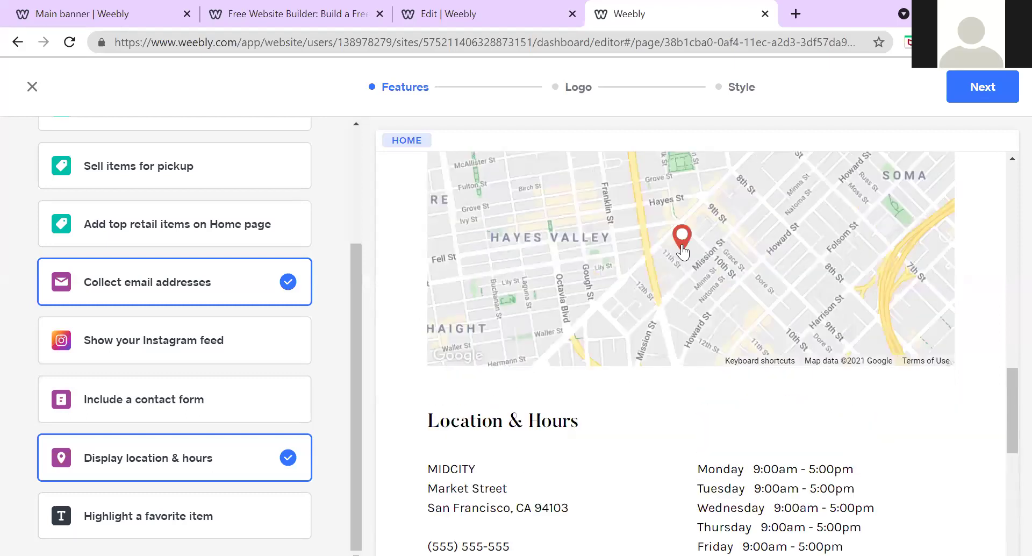
pyautogui.scroll(3, 682, 250)
pyautogui.scroll(-4, 734, 309)
pyautogui.scroll(1, 654, 434)
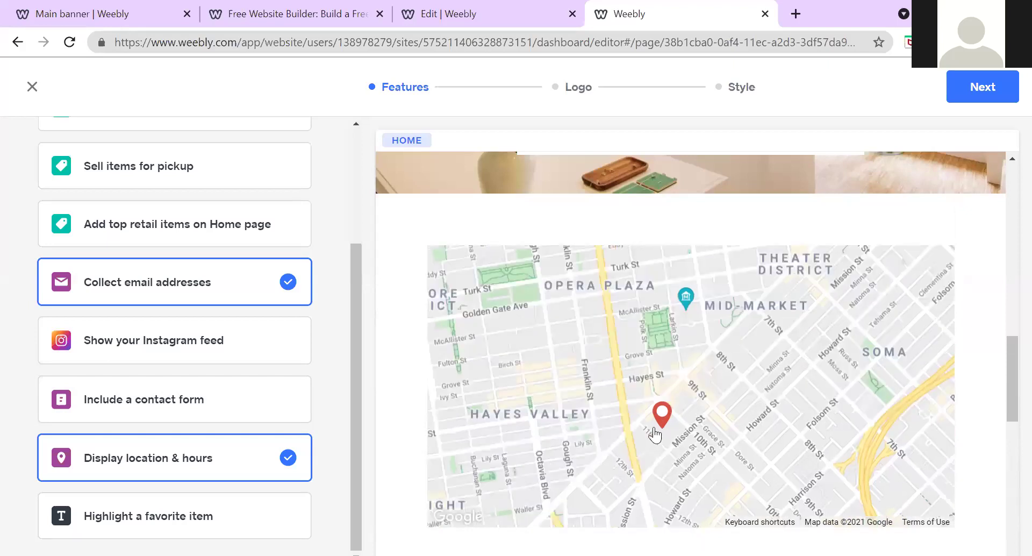
pyautogui.moveTo(661, 416); pyautogui.dragTo(660, 422)
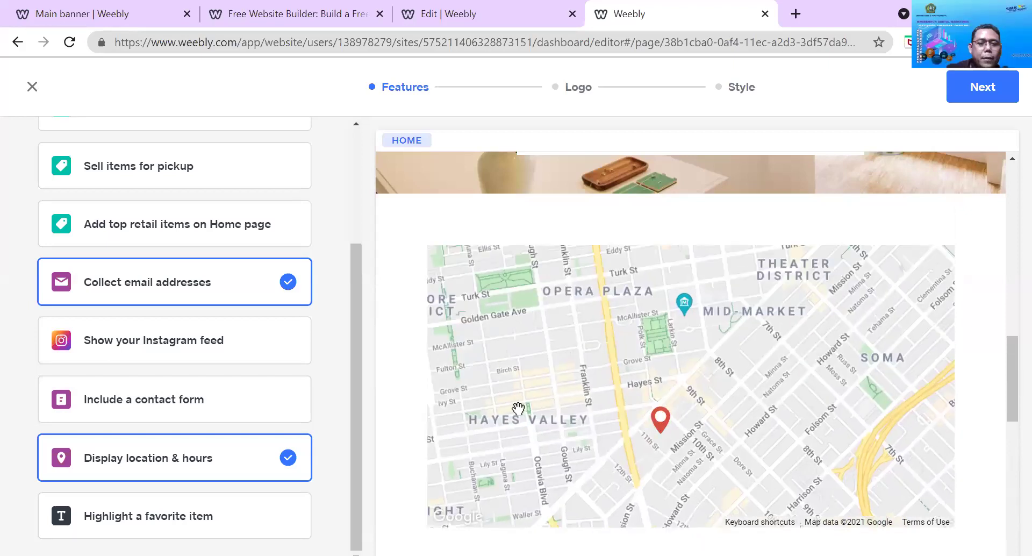
pyautogui.scroll(-6, 638, 356)
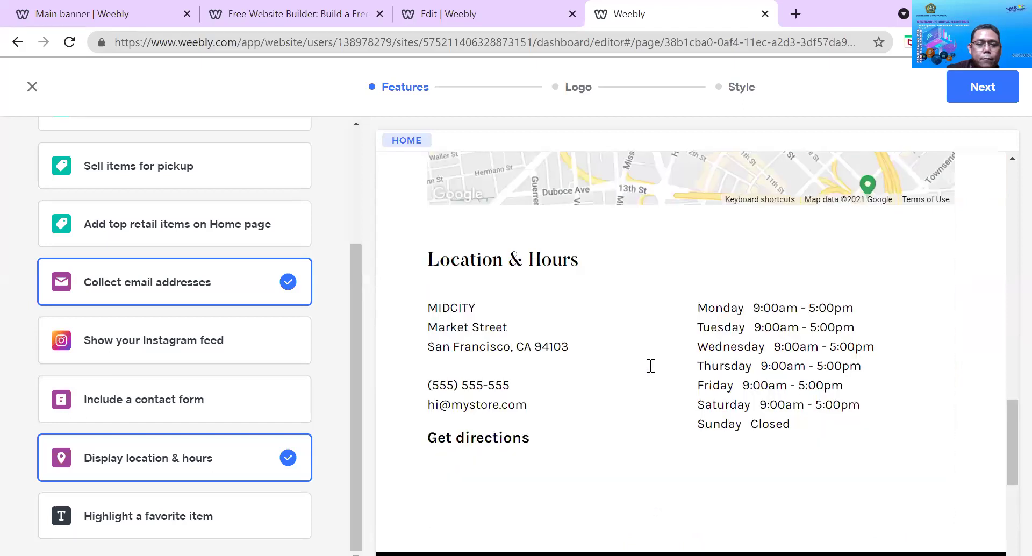
pyautogui.scroll(-8, 606, 386)
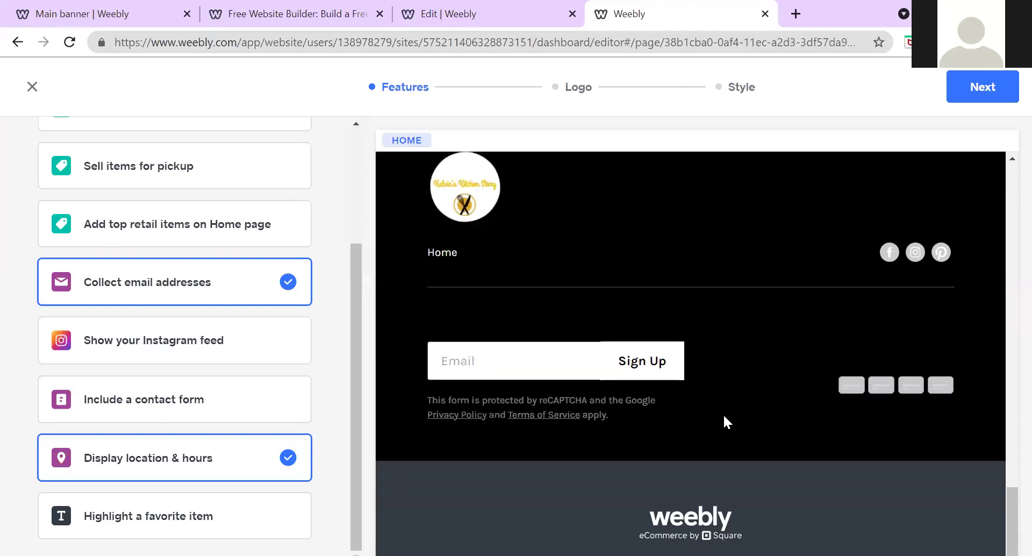
pyautogui.scroll(8, 723, 425)
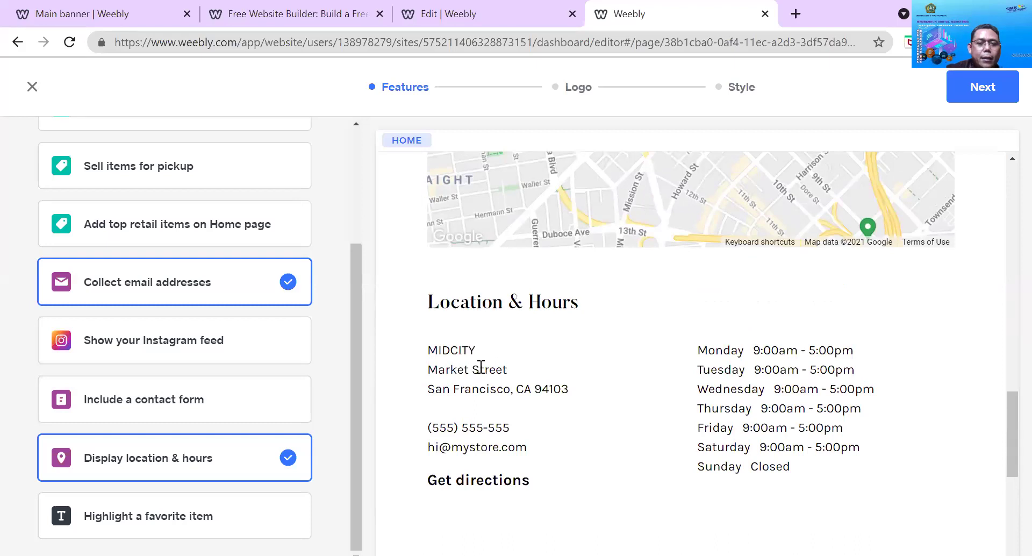
# Bring up and dismiss the browser context menu over the page preview
pyautogui.rightClick(445, 357)
pyautogui.rightClick(437, 340)
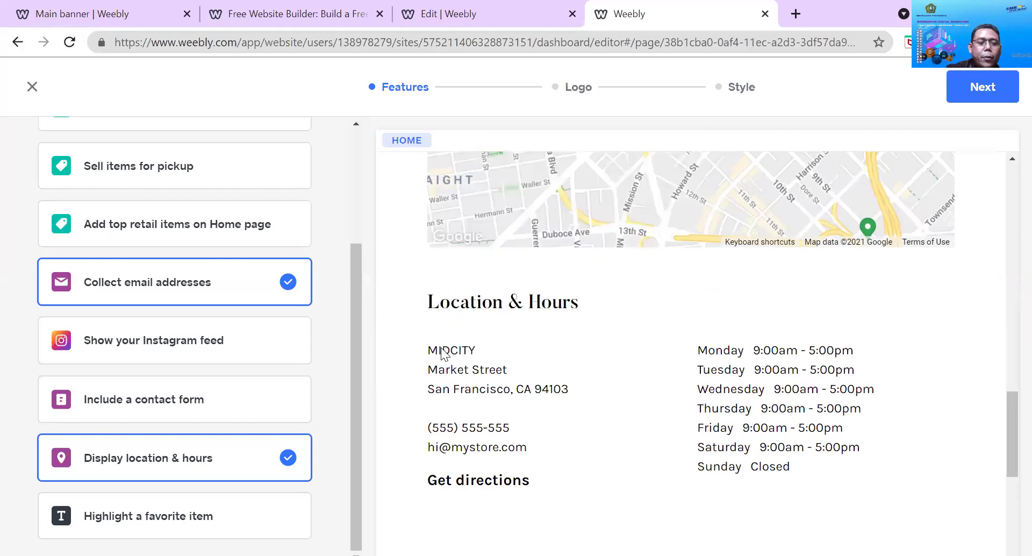
pyautogui.rightClick(458, 375)
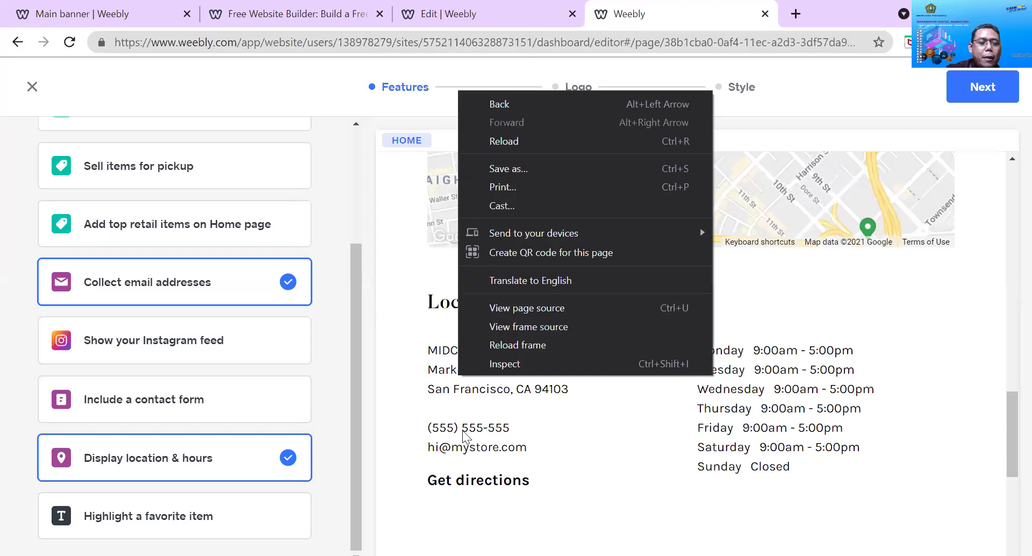
pyautogui.click(775, 422)
pyautogui.rightClick(775, 422)
pyautogui.click(724, 369)
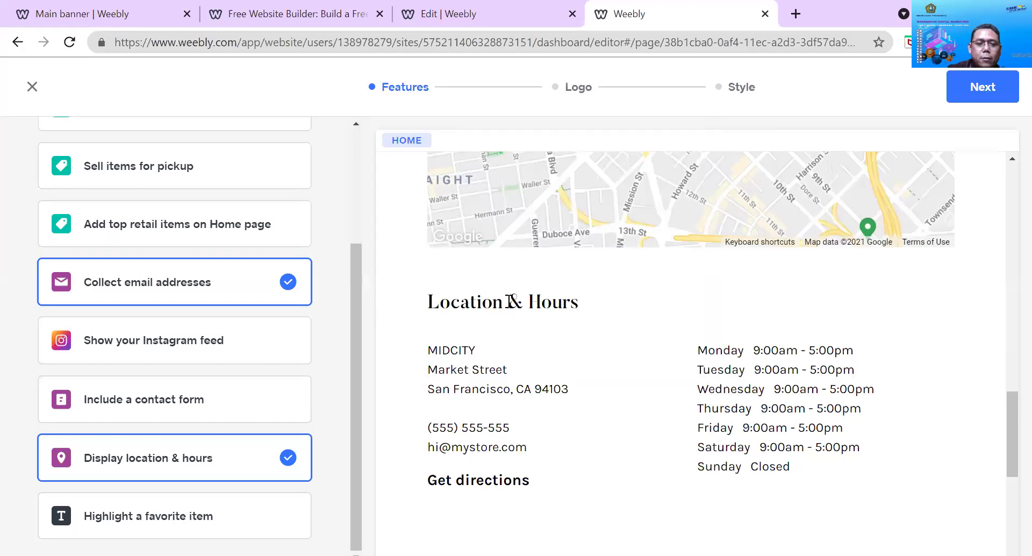
# Toggle Display location & hours off and back on so the map reloads above the hours
pyautogui.rightClick(264, 464)
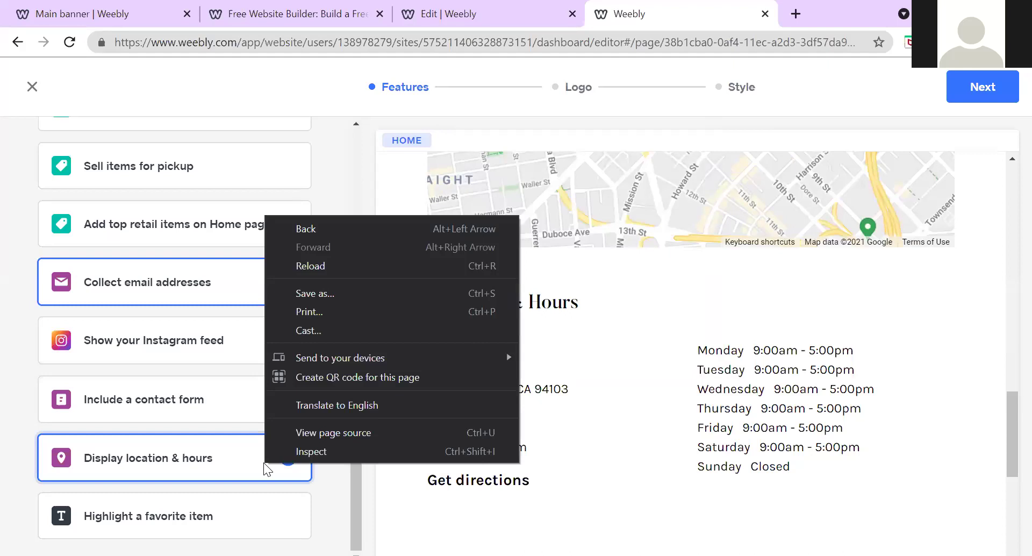
pyautogui.click(263, 471)
pyautogui.click(264, 470)
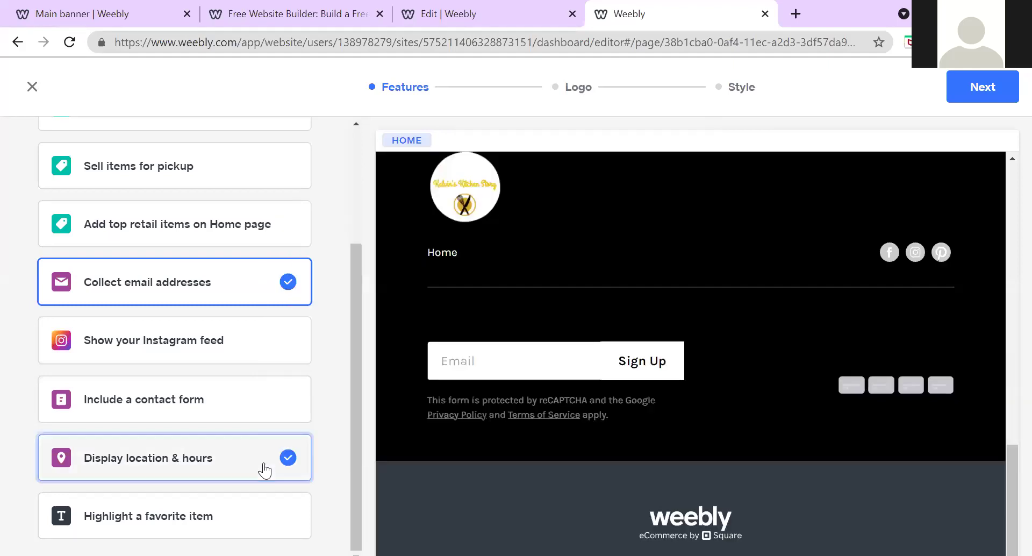
pyautogui.doubleClick(264, 470)
pyautogui.click(264, 471)
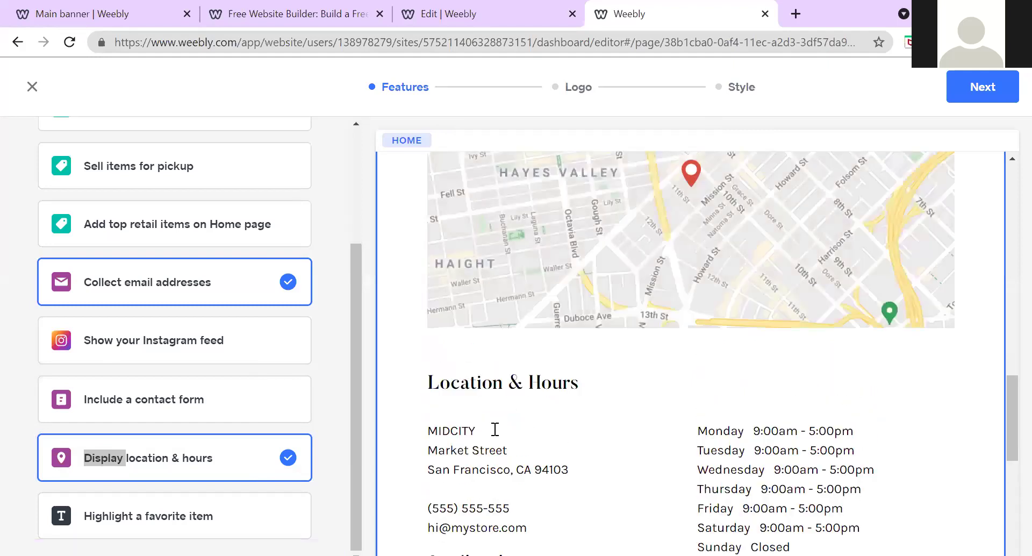
pyautogui.rightClick(455, 449)
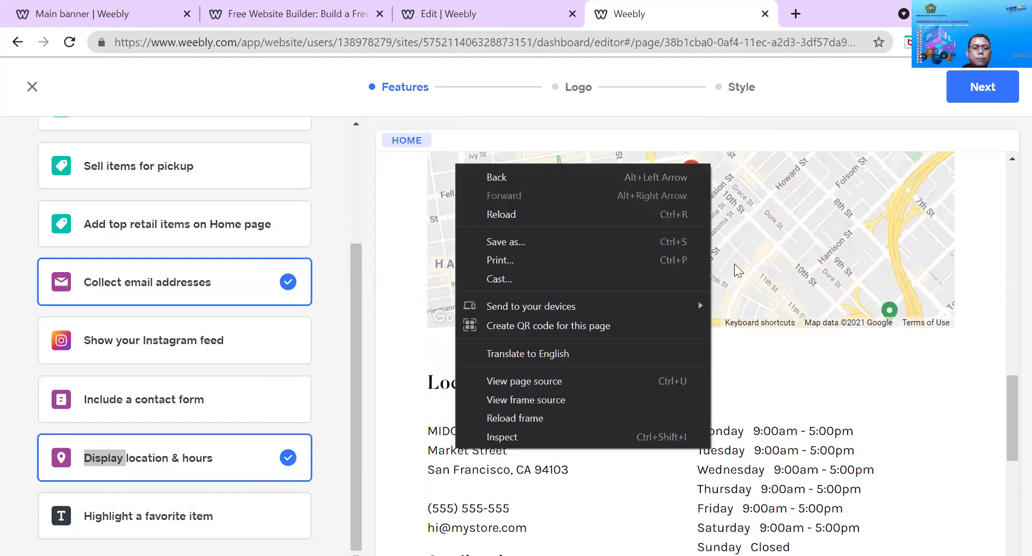
pyautogui.click(759, 359)
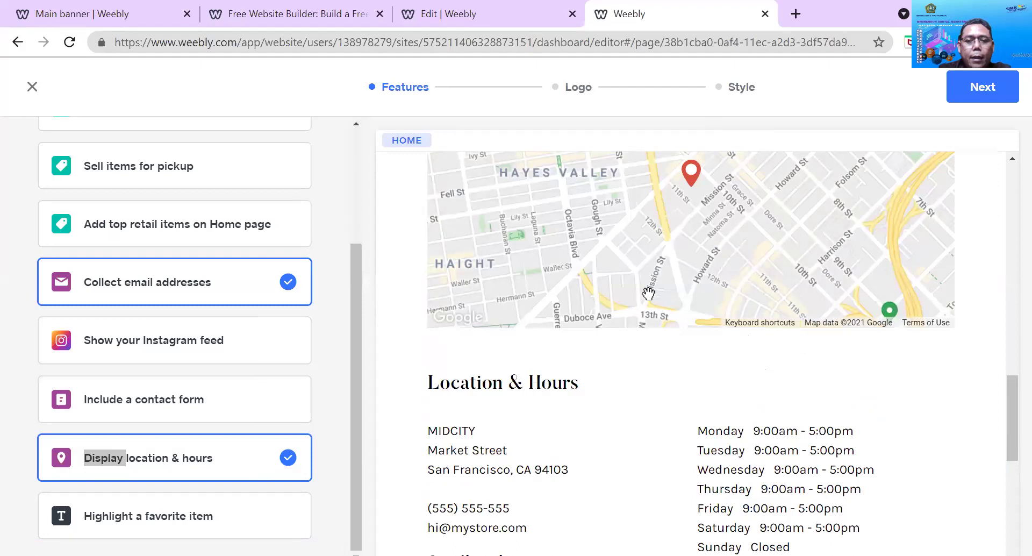
# Zoom the Google map out and pan north to show San Francisco, Oakland and Alameda
pyautogui.scroll(3, 650, 282)
pyautogui.scroll(-1, 630, 310)
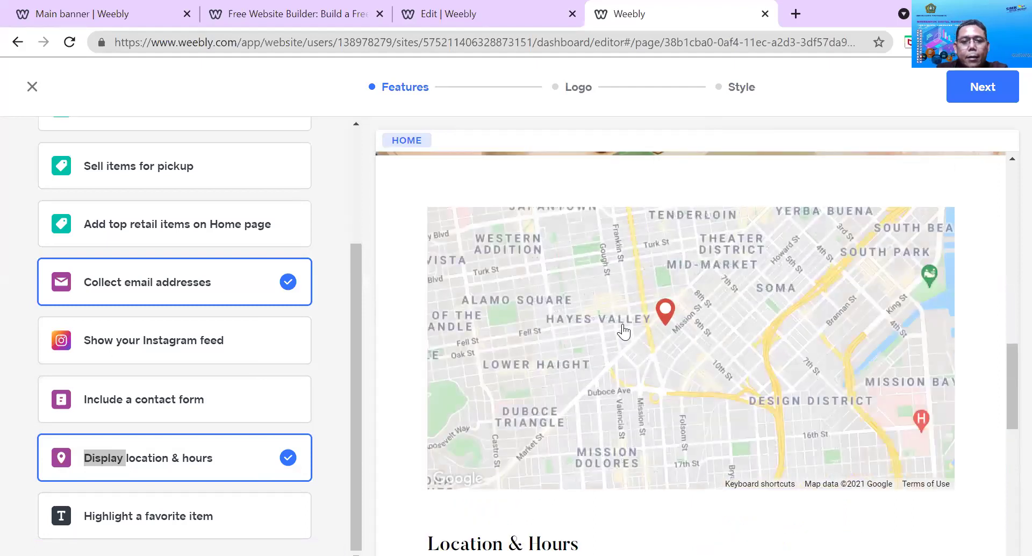
pyautogui.scroll(1, 623, 335)
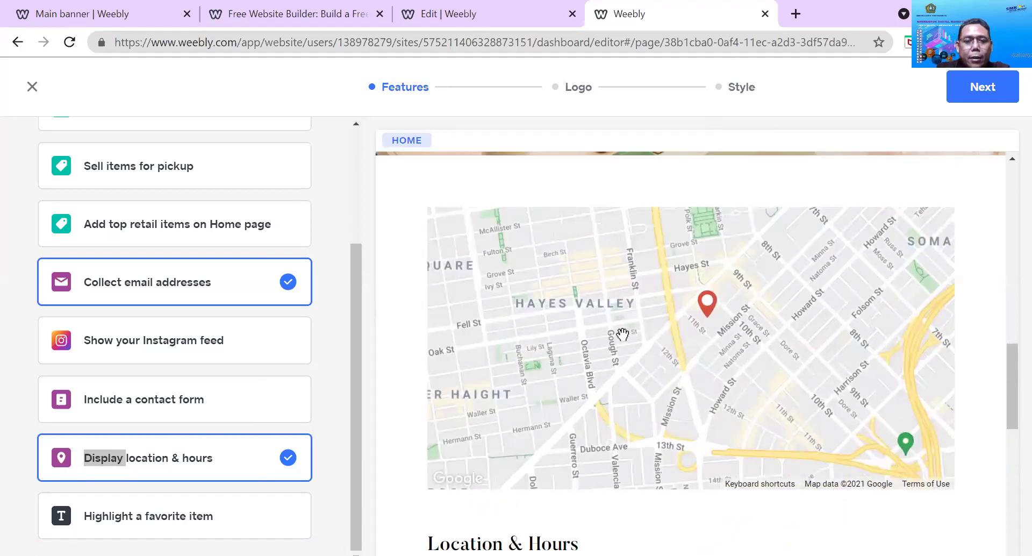
pyautogui.scroll(-1, 622, 334)
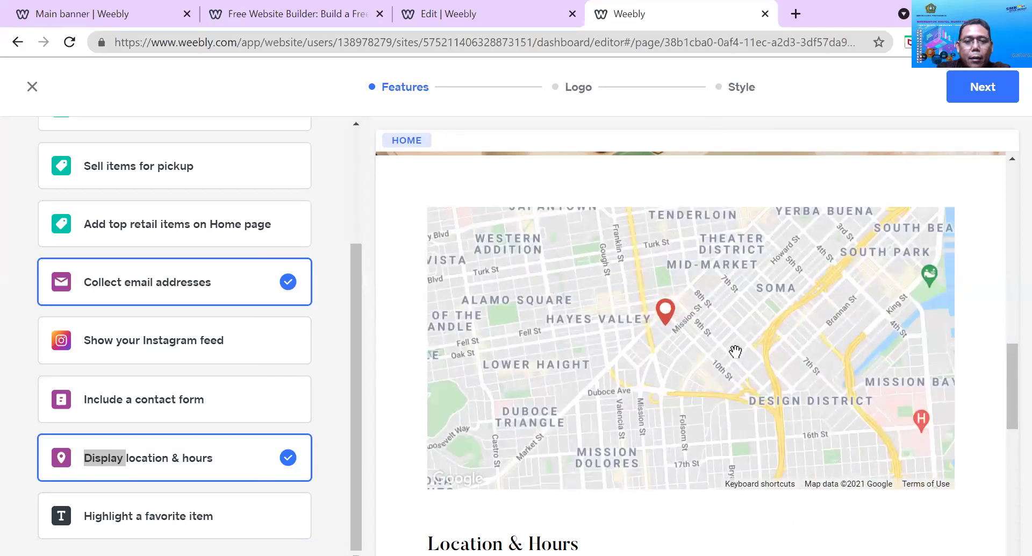
pyautogui.scroll(-3, 735, 351)
pyautogui.scroll(3, 732, 341)
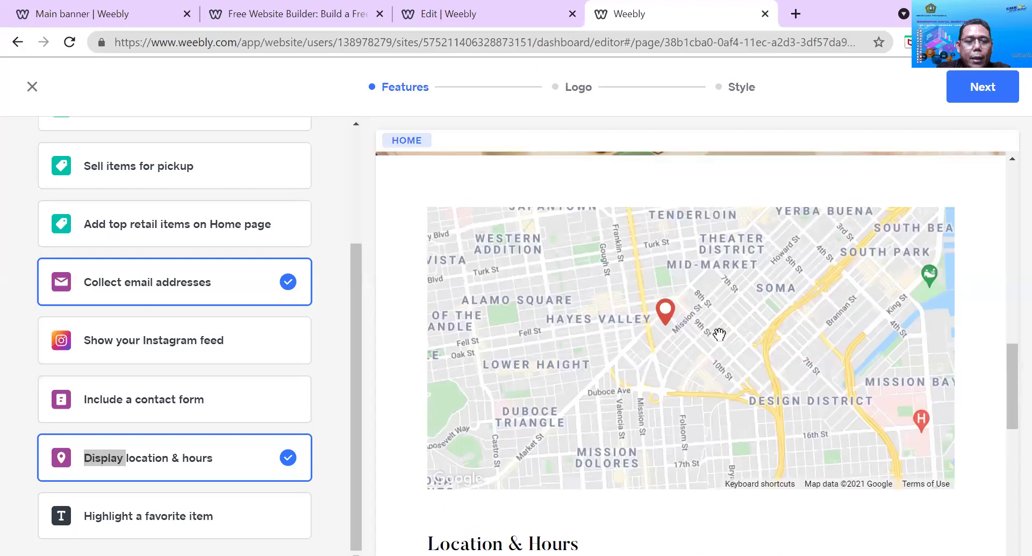
pyautogui.scroll(-1, 719, 335)
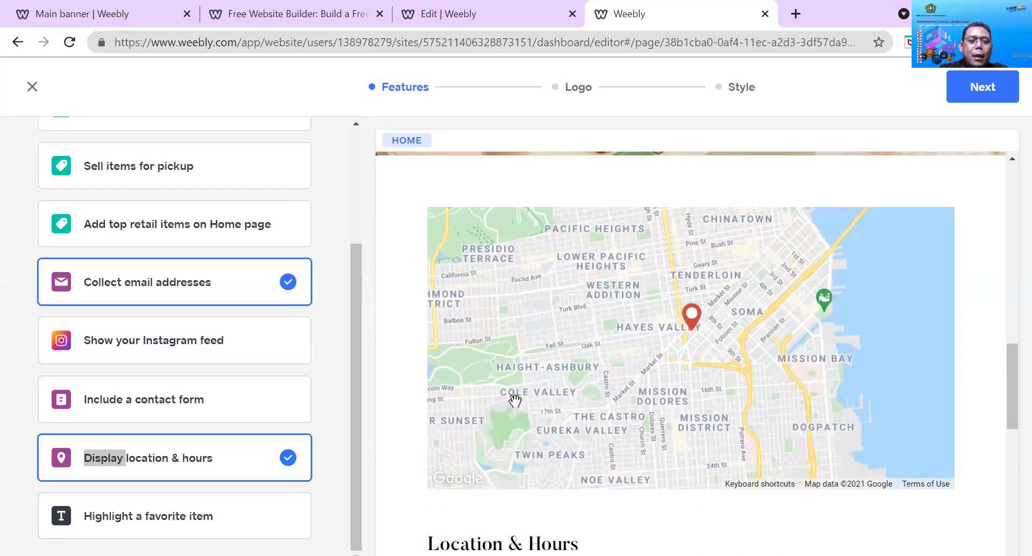
pyautogui.scroll(-3, 685, 396)
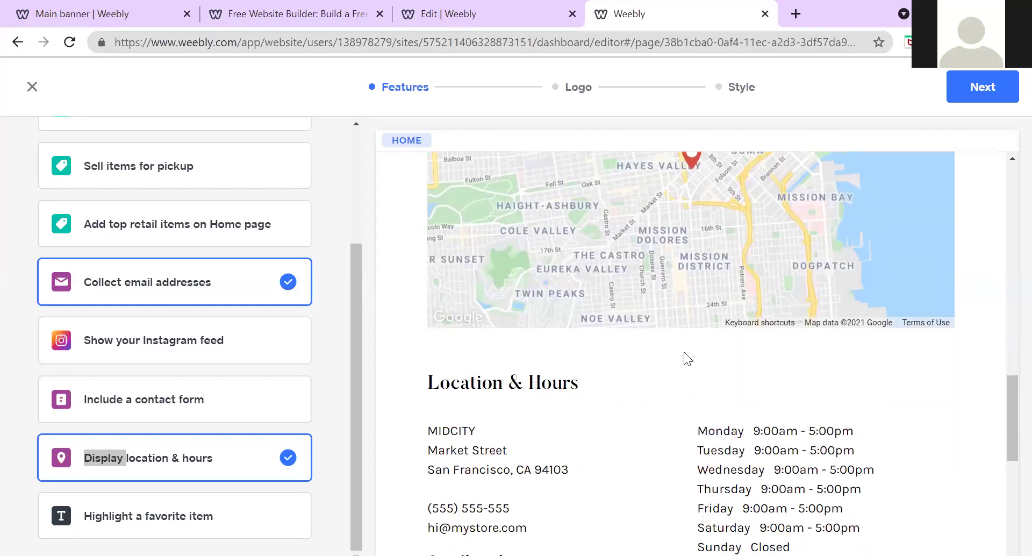
pyautogui.scroll(2, 683, 351)
pyautogui.scroll(2, 676, 279)
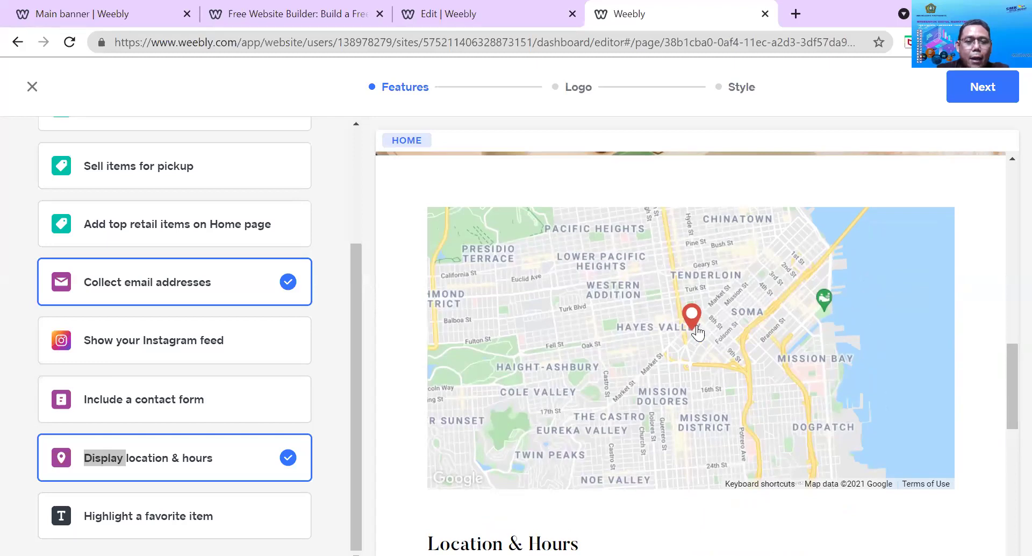
pyautogui.scroll(-1, 691, 349)
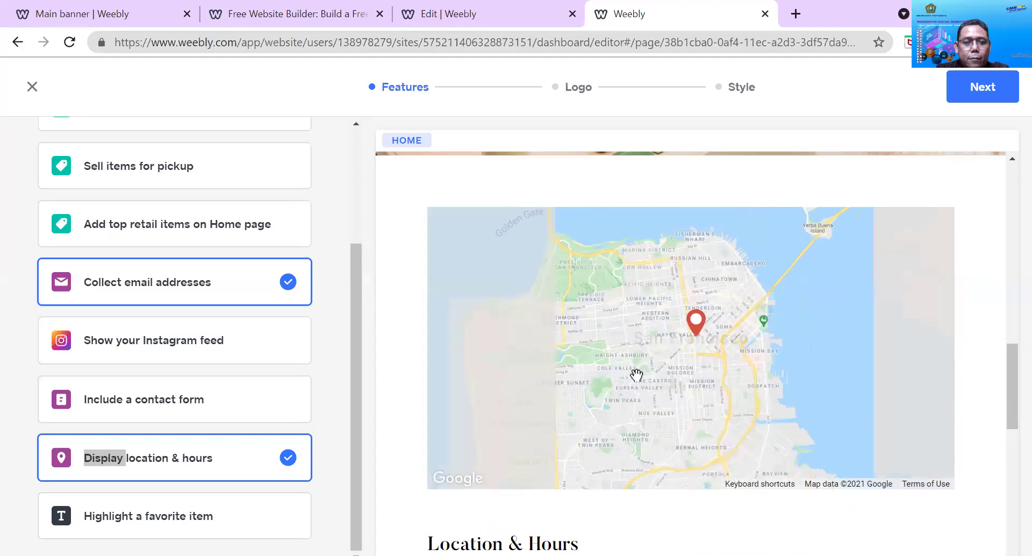
pyautogui.scroll(-1, 653, 305)
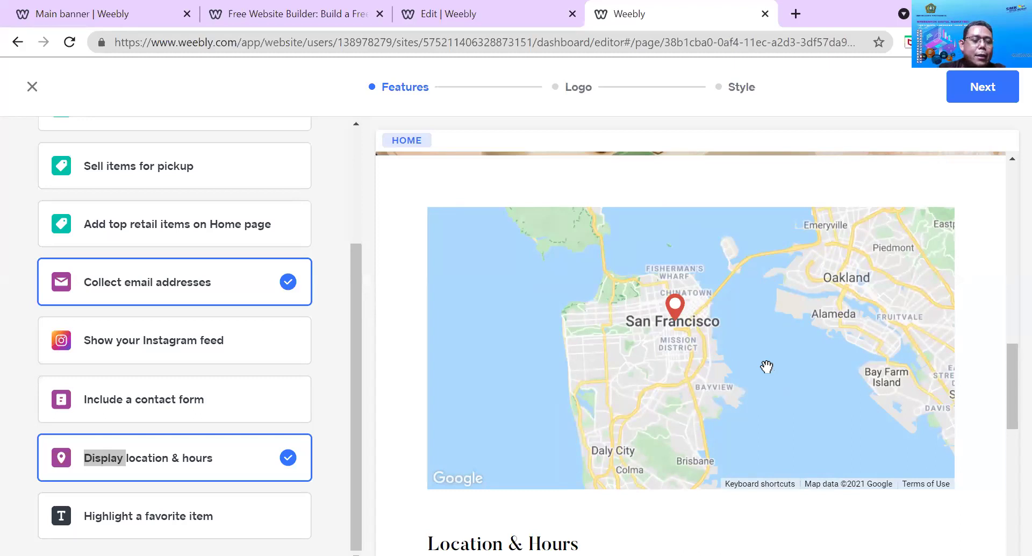
pyautogui.moveTo(676, 321); pyautogui.dragTo(663, 350)
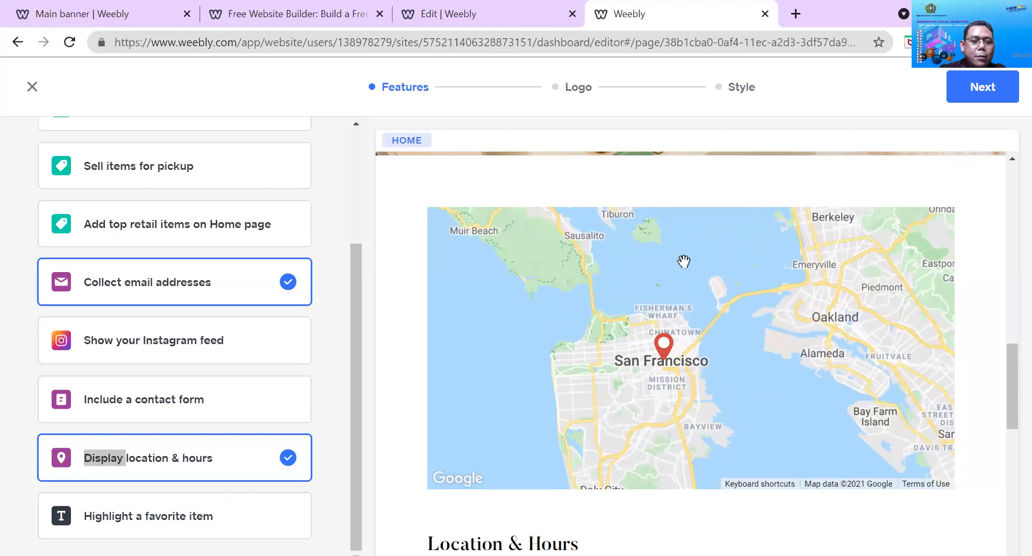
pyautogui.scroll(-2, 647, 272)
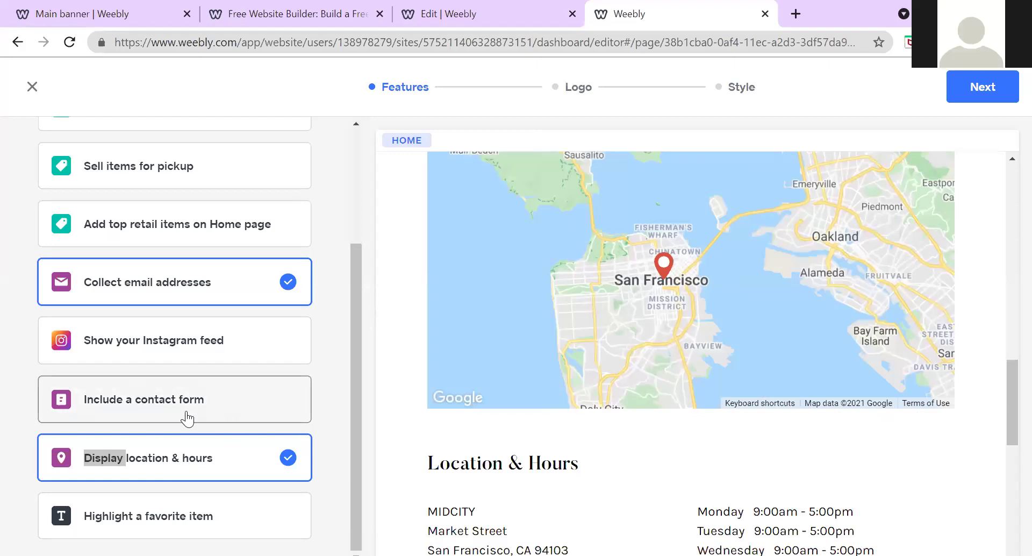
# Choose Include a contact form and test typing in its Full name field
pyautogui.click(236, 401)
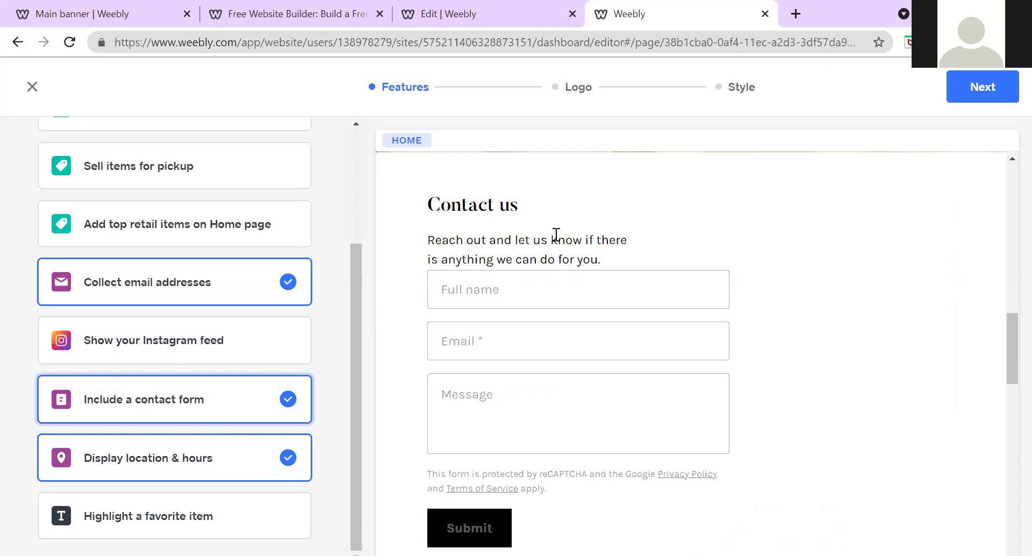
pyautogui.click(522, 288)
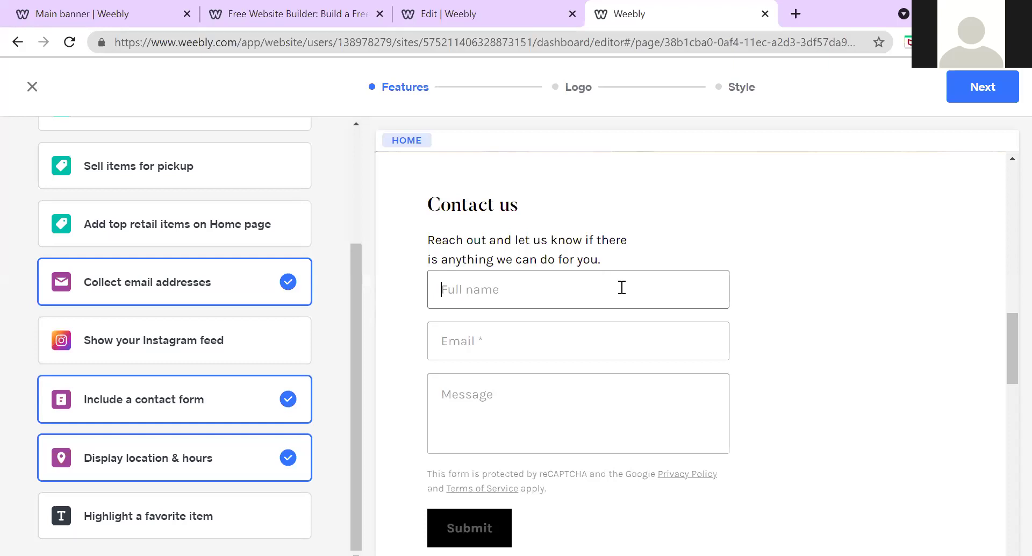
pyautogui.write('kal')
pyautogui.press('BackSpace')
pyautogui.press('BackSpace')
pyautogui.press('BackSpace')
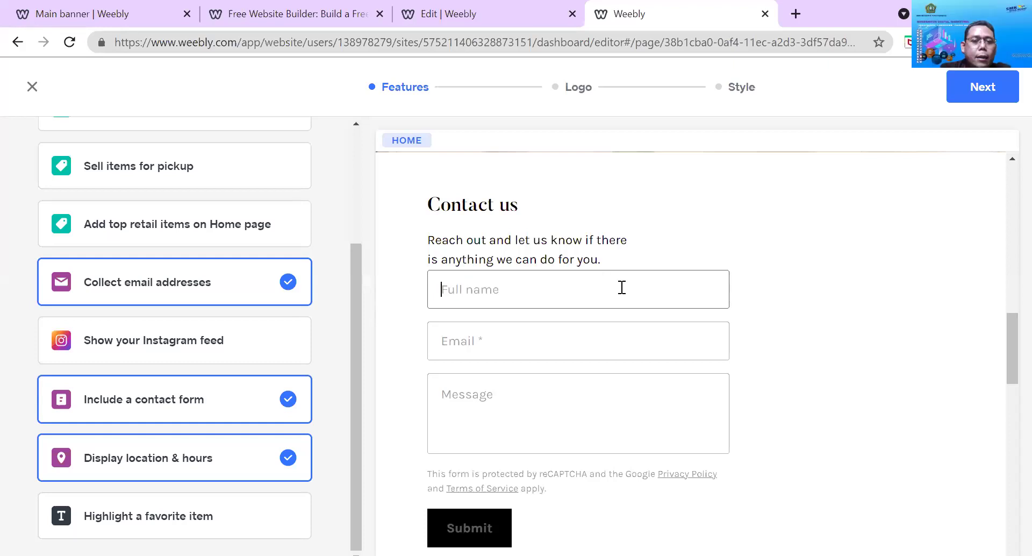
# Enter a sample full name in the Contact us form preview
pyautogui.click(550, 344)
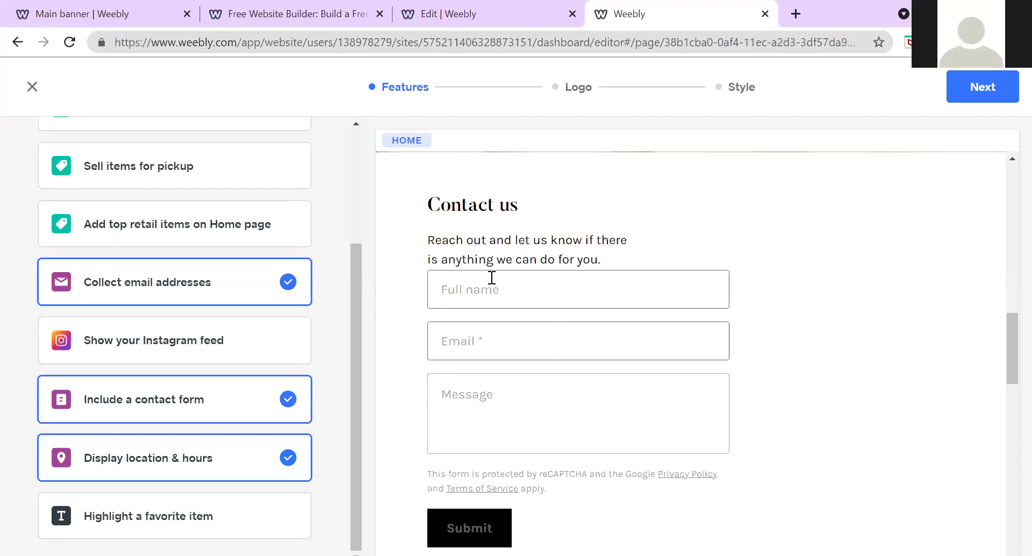
pyautogui.scroll(1, 491, 276)
pyautogui.scroll(-3, 496, 282)
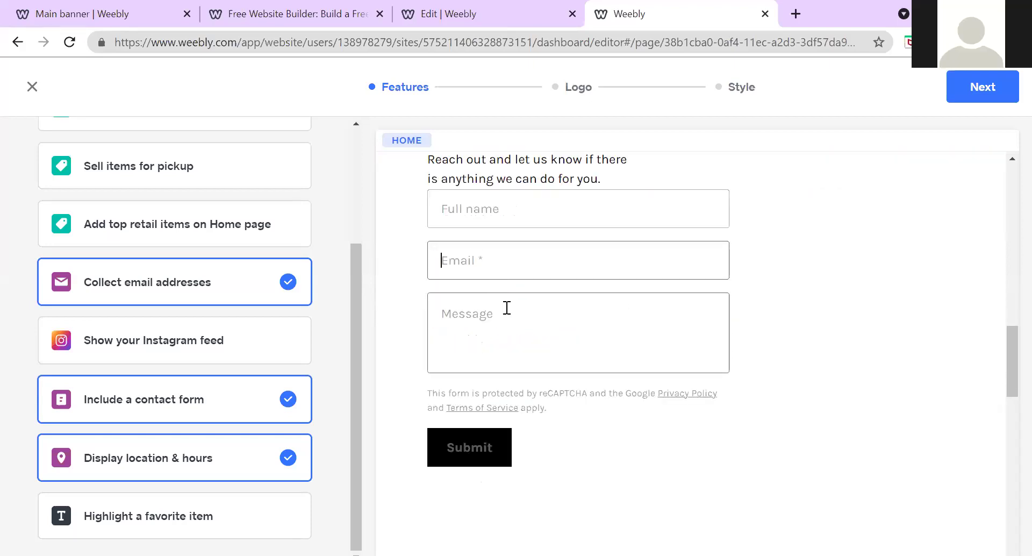
pyautogui.scroll(-1, 505, 307)
pyautogui.scroll(3, 507, 308)
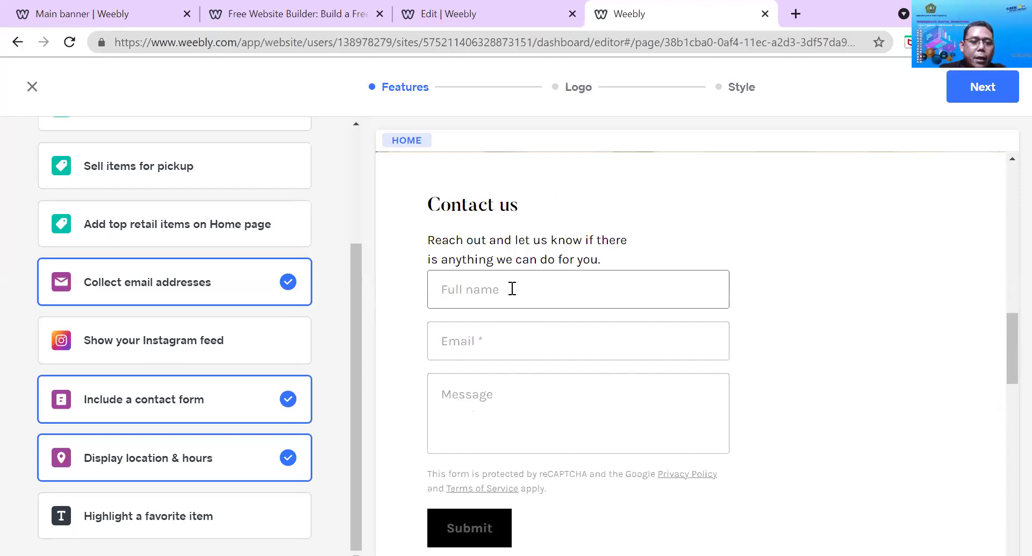
pyautogui.write('Kalvin')
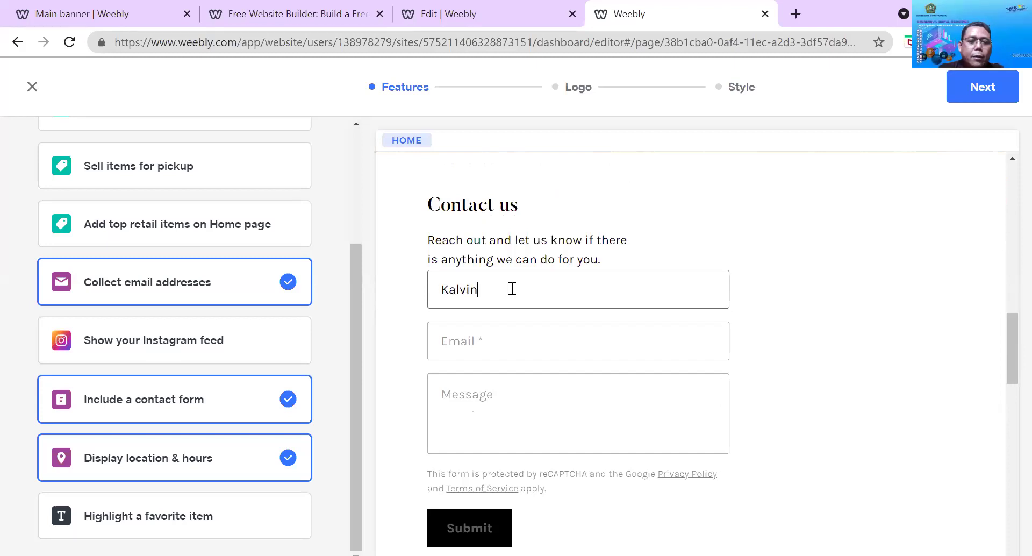
# Type the contact's e-mail address into the Email field and correct its typo
pyautogui.click(502, 354)
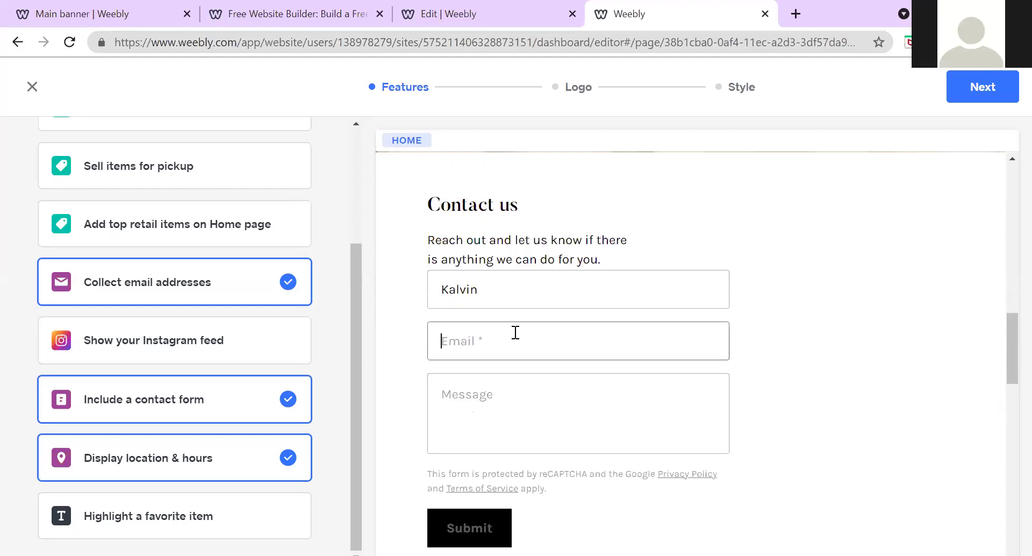
pyautogui.click(477, 407)
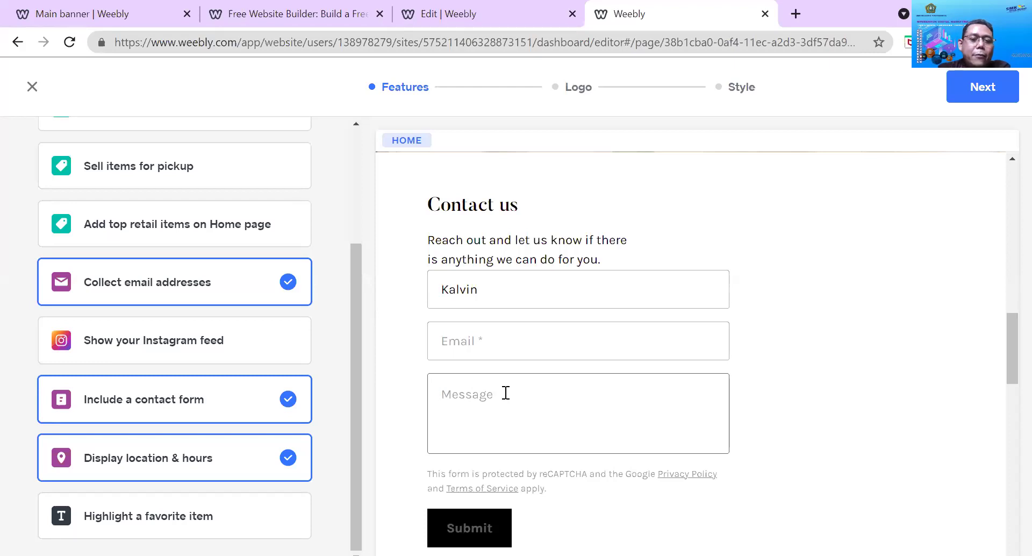
pyautogui.click(504, 357)
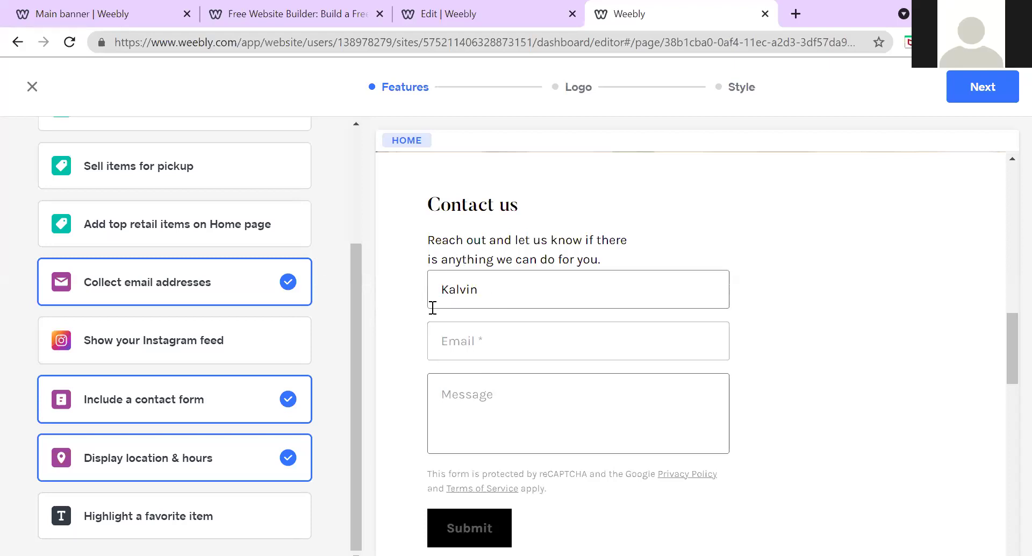
pyautogui.click(477, 344)
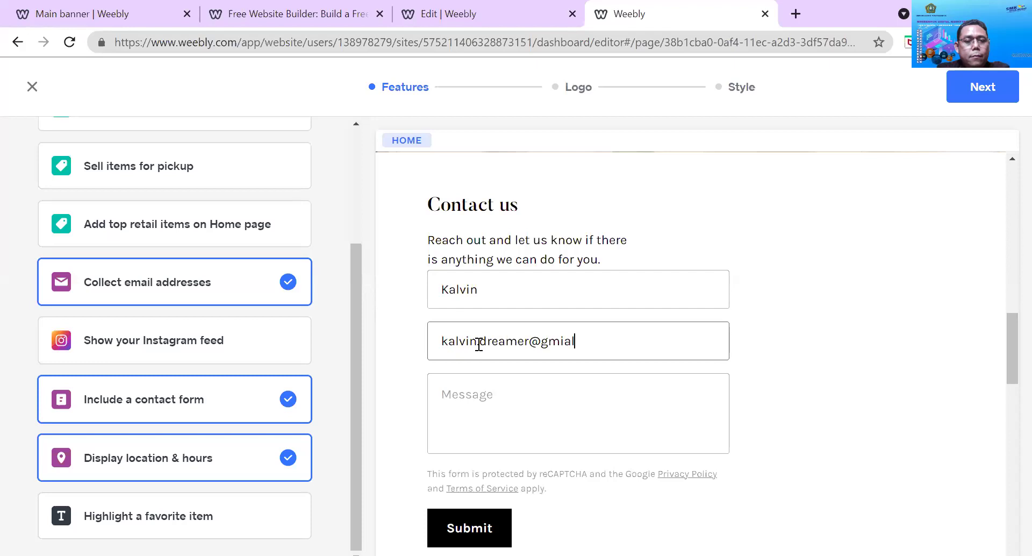
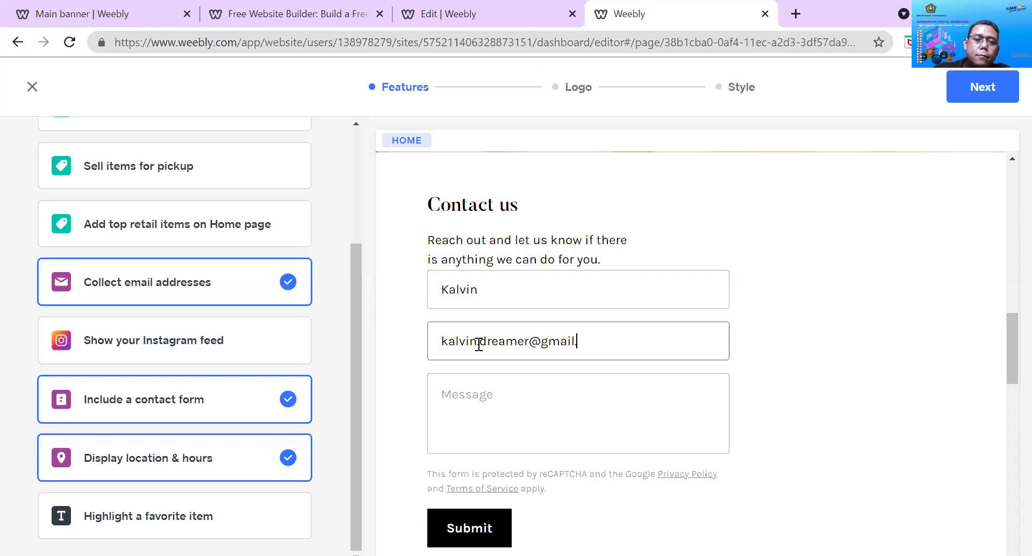
pyautogui.click(479, 344)
pyautogui.write('.')
pyautogui.click(524, 394)
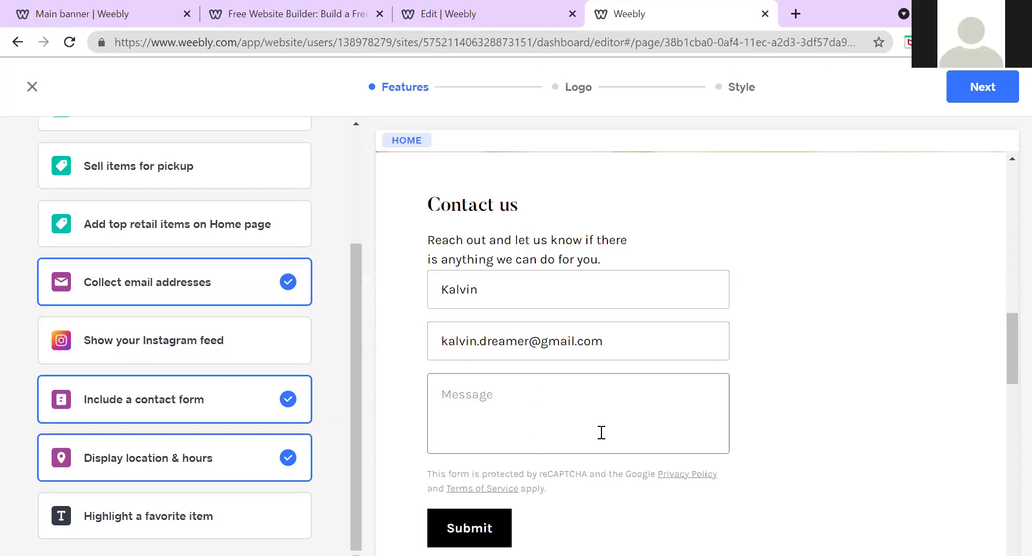
# Tick Sell items to ship, adding a Shop All page to the preview
pyautogui.scroll(-5, 601, 431)
pyautogui.scroll(-8, 597, 407)
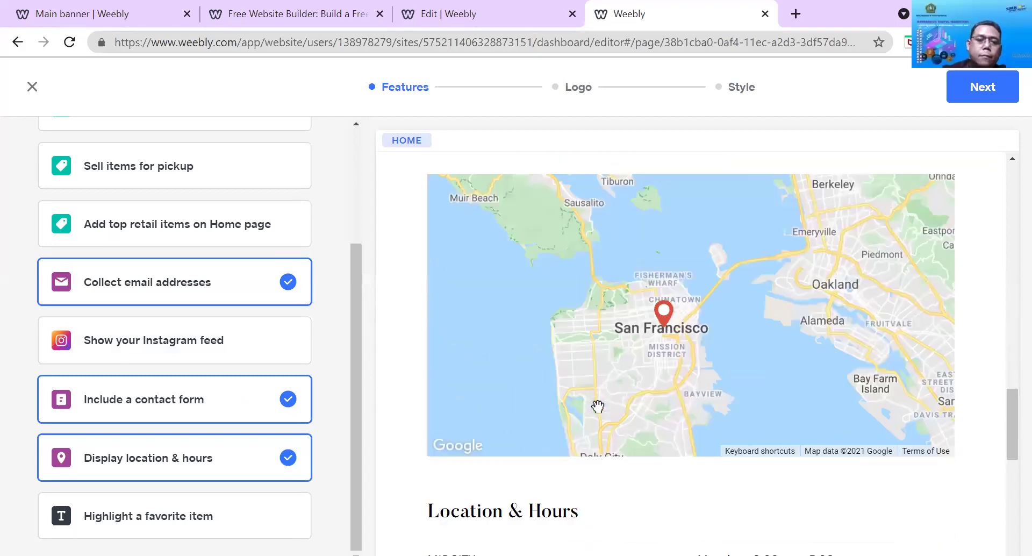
pyautogui.scroll(-2, 598, 406)
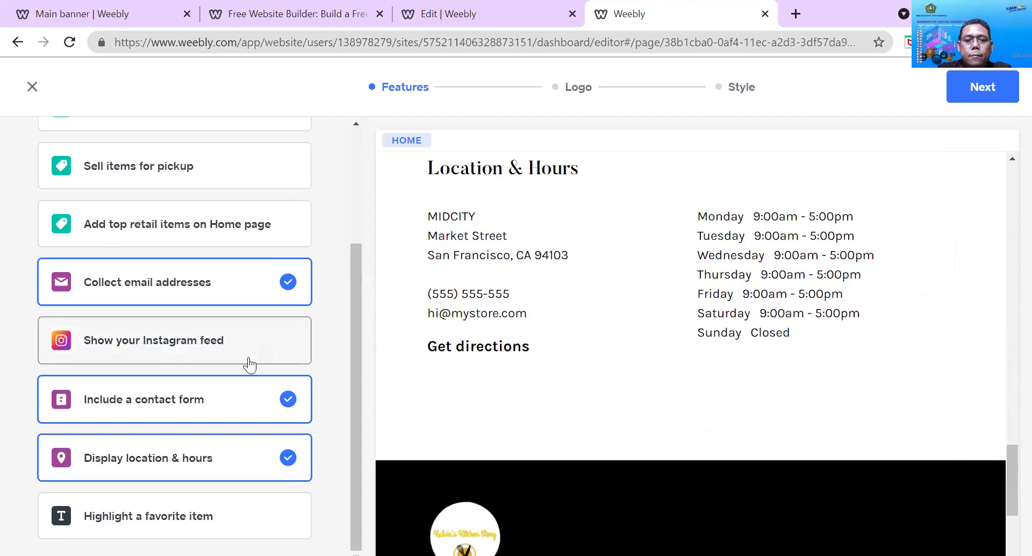
pyautogui.scroll(2, 204, 341)
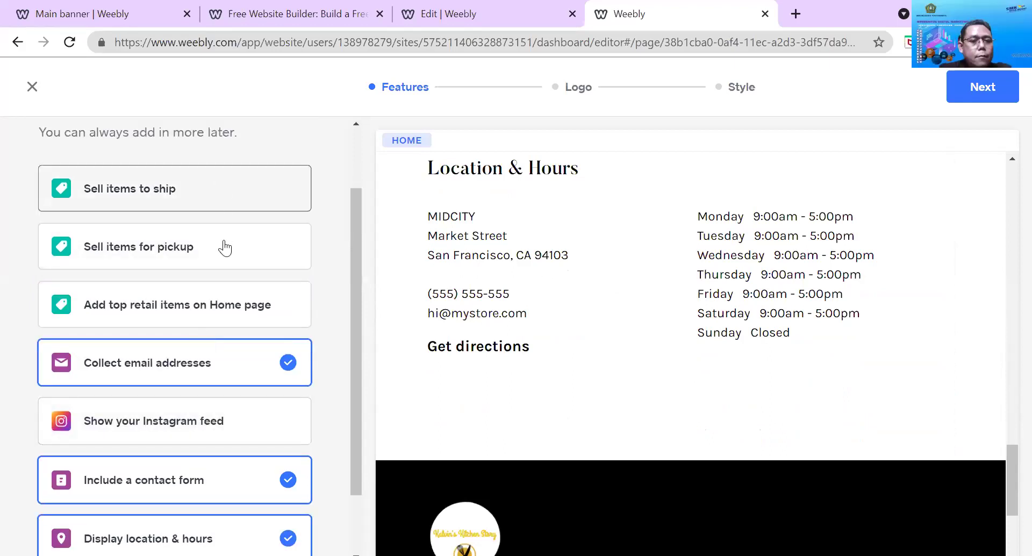
pyautogui.scroll(2, 217, 258)
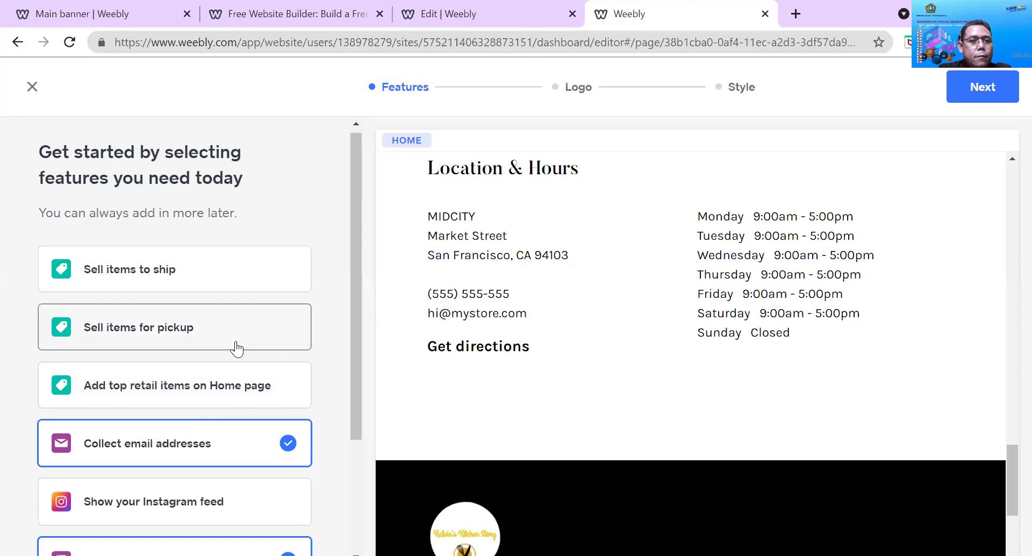
pyautogui.click(251, 264)
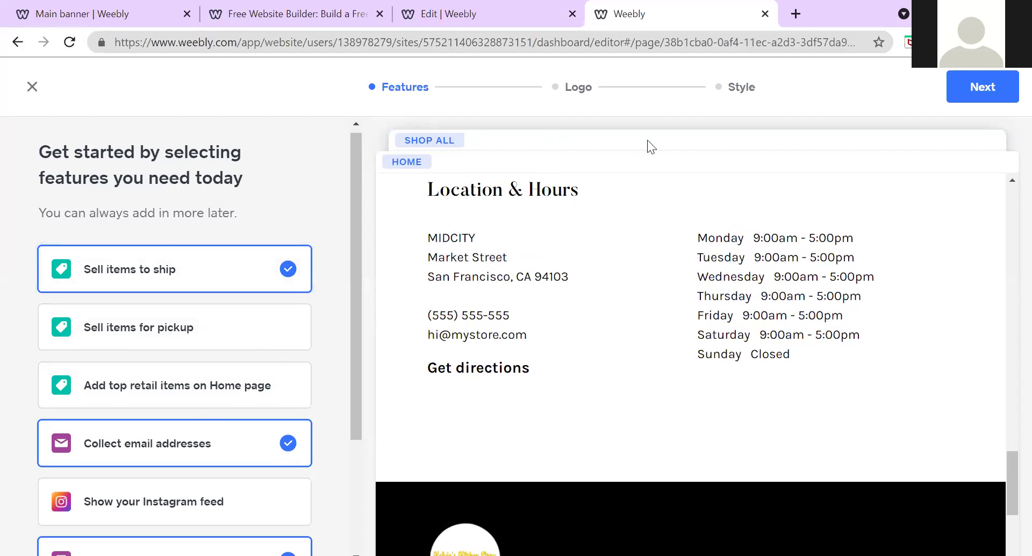
# Tick Sell items for pickup, untick it, then tick it again to keep it selected
pyautogui.scroll(15, 648, 255)
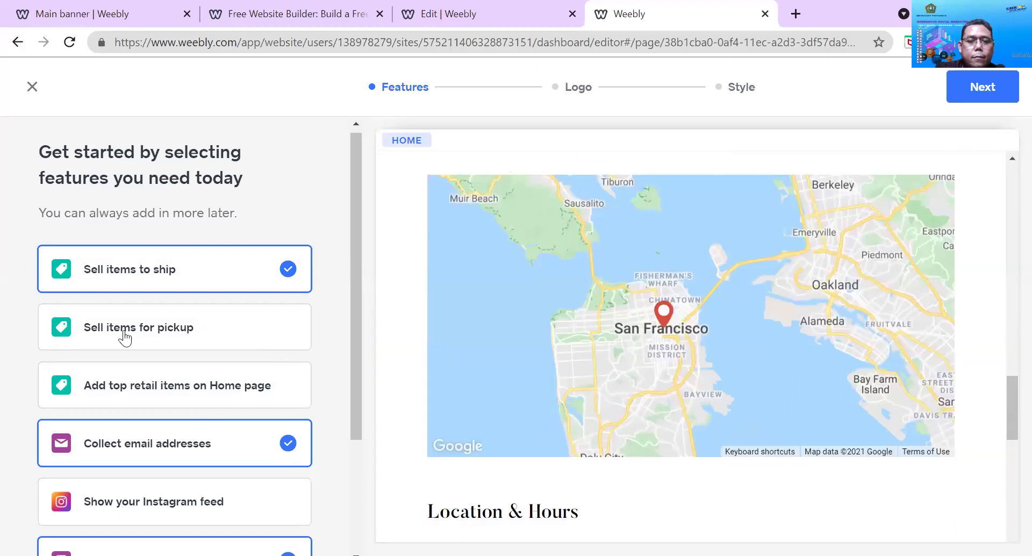
pyautogui.click(140, 336)
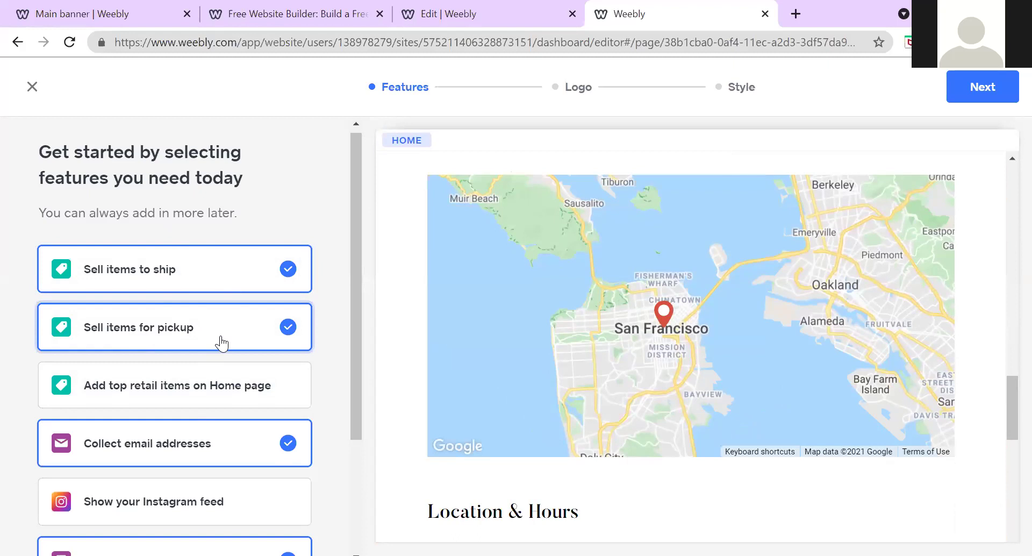
pyautogui.scroll(-3, 653, 263)
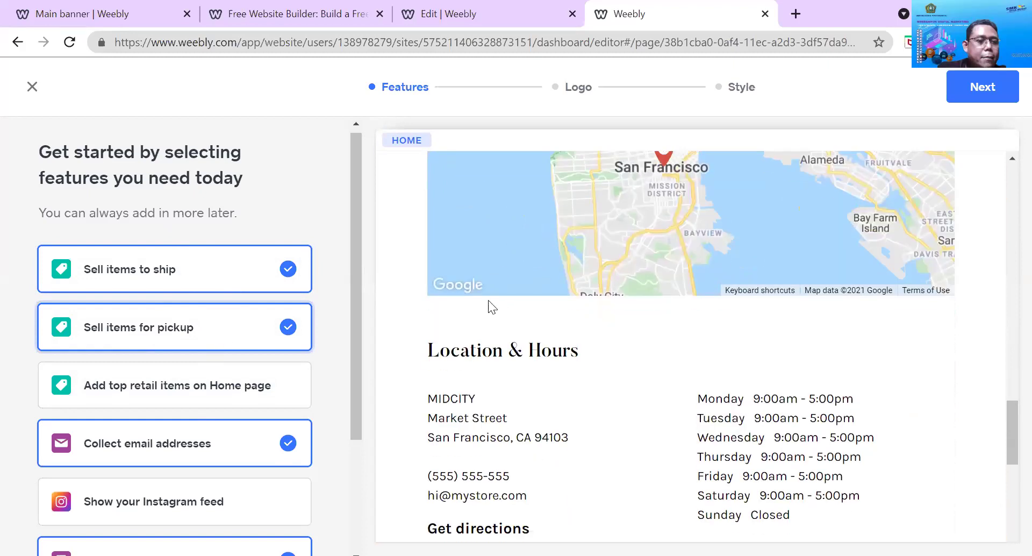
pyautogui.click(189, 329)
pyautogui.click(189, 329)
pyautogui.scroll(-5, 637, 329)
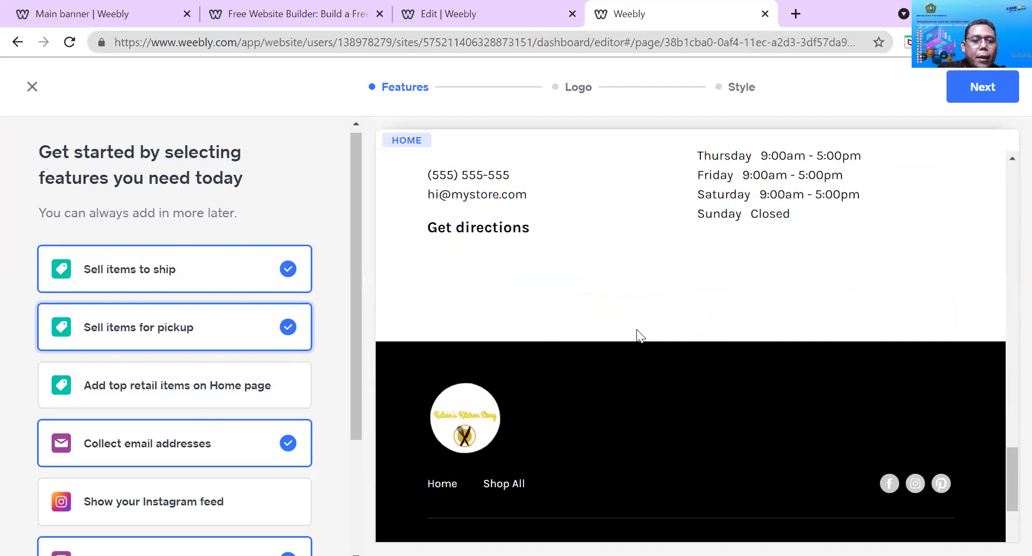
pyautogui.scroll(8, 636, 329)
pyautogui.scroll(10, 636, 329)
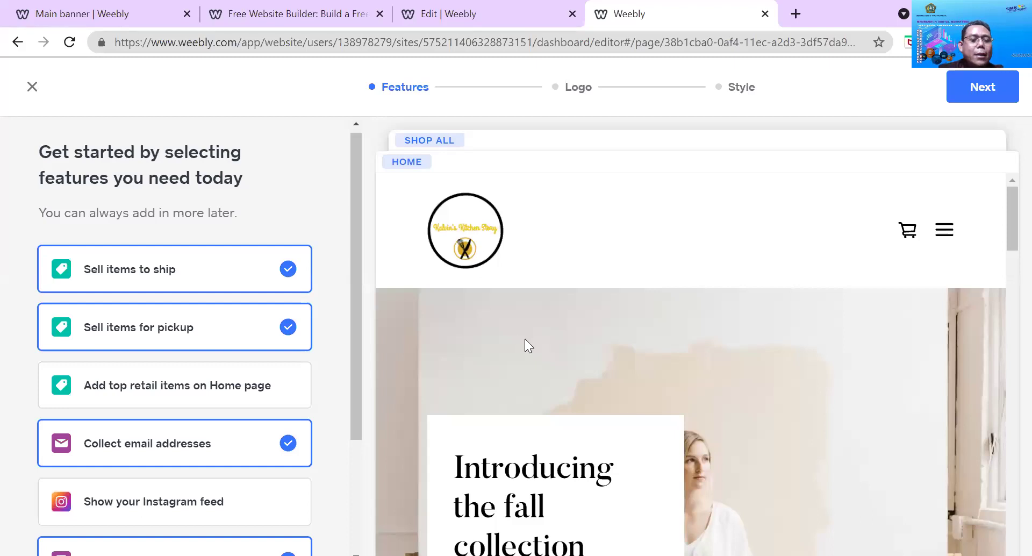
pyautogui.scroll(-5, 566, 347)
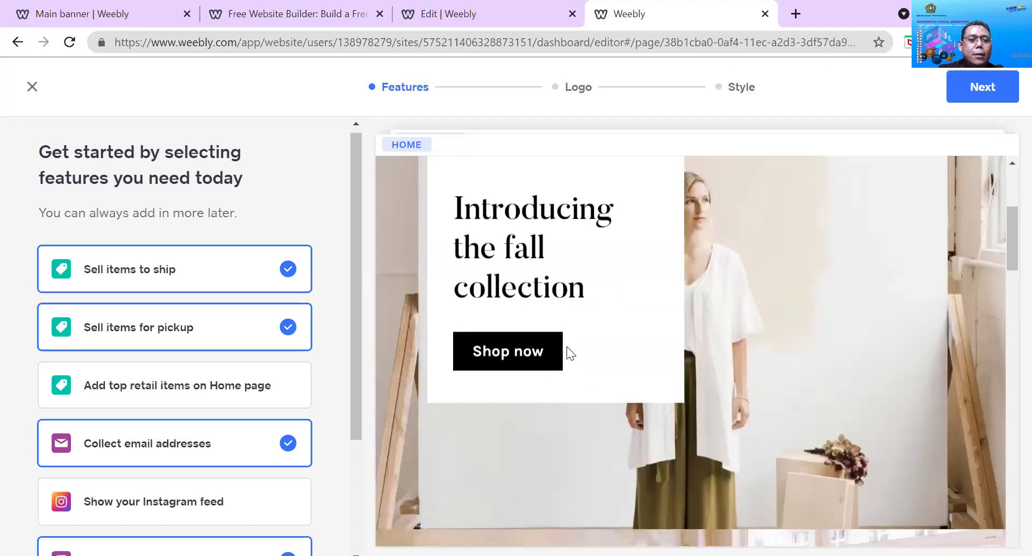
pyautogui.scroll(-5, 529, 364)
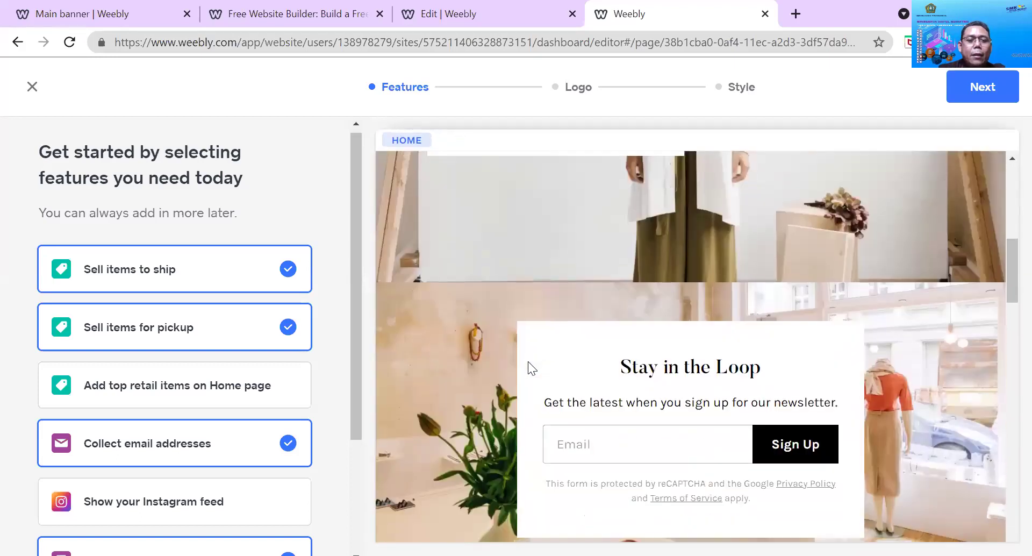
pyautogui.scroll(-4, 529, 367)
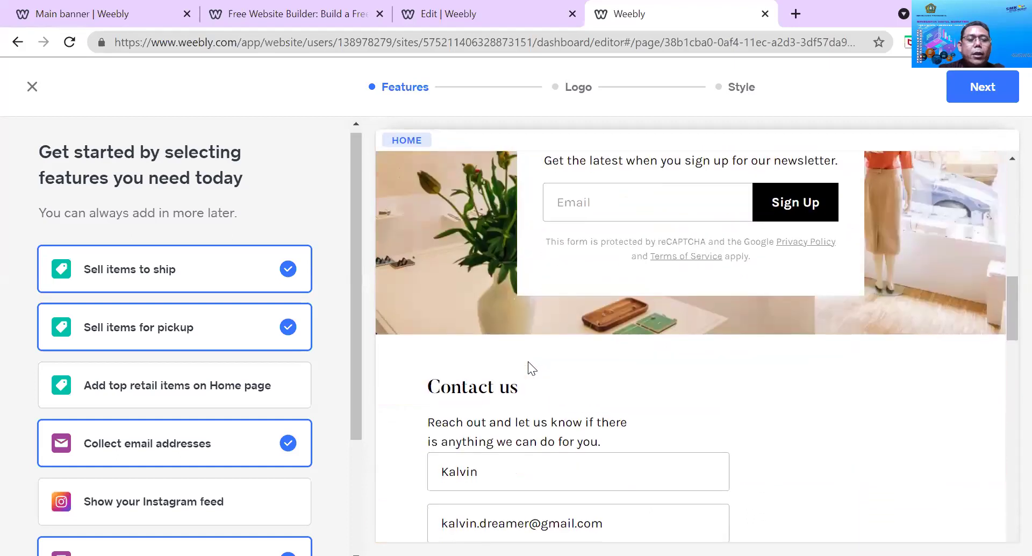
pyautogui.scroll(-5, 527, 361)
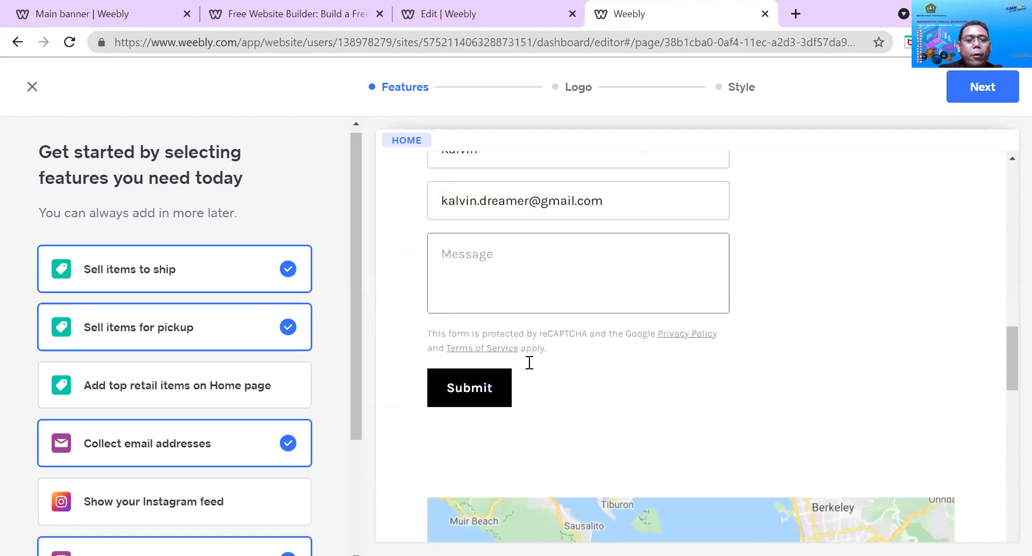
pyautogui.scroll(-5, 529, 363)
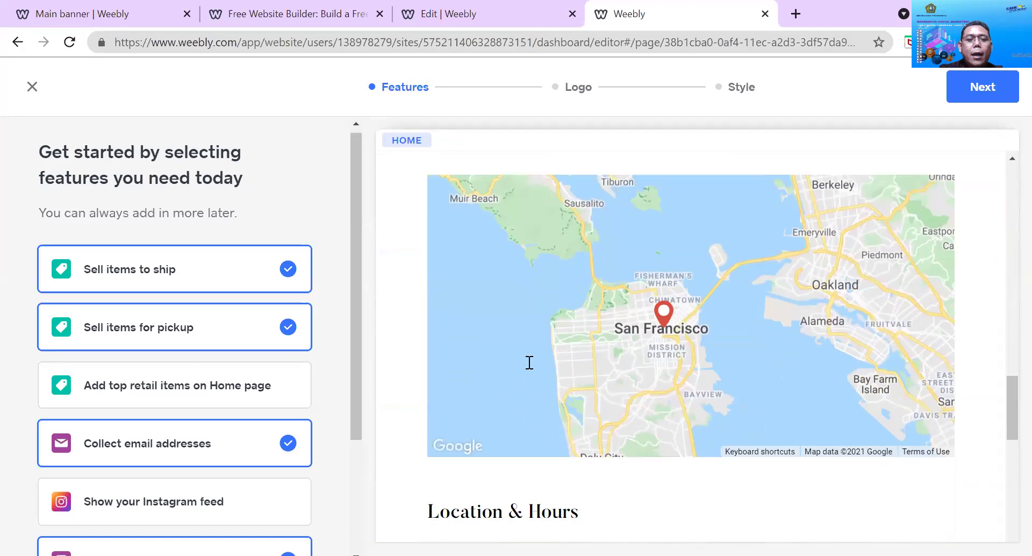
pyautogui.scroll(-7, 528, 362)
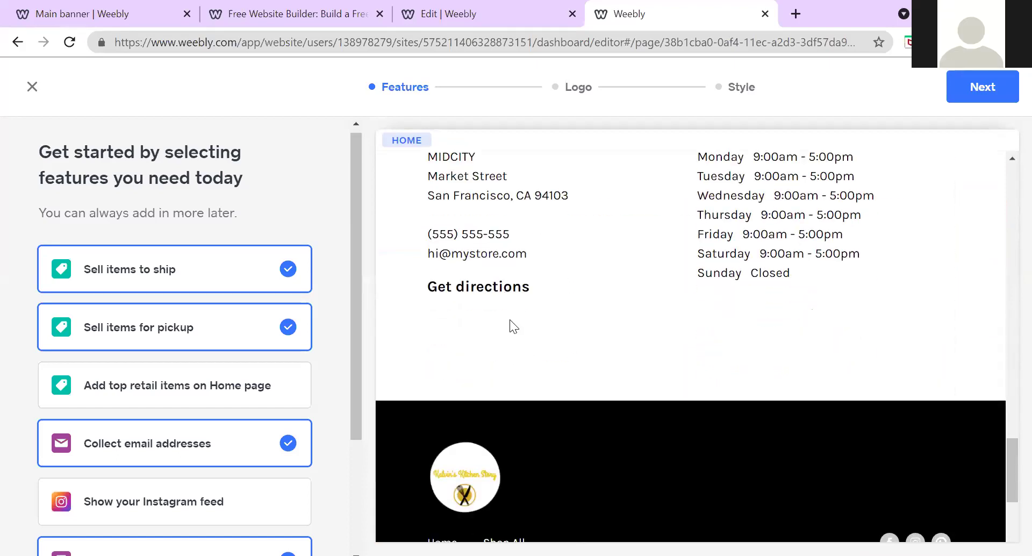
pyautogui.scroll(-4, 517, 323)
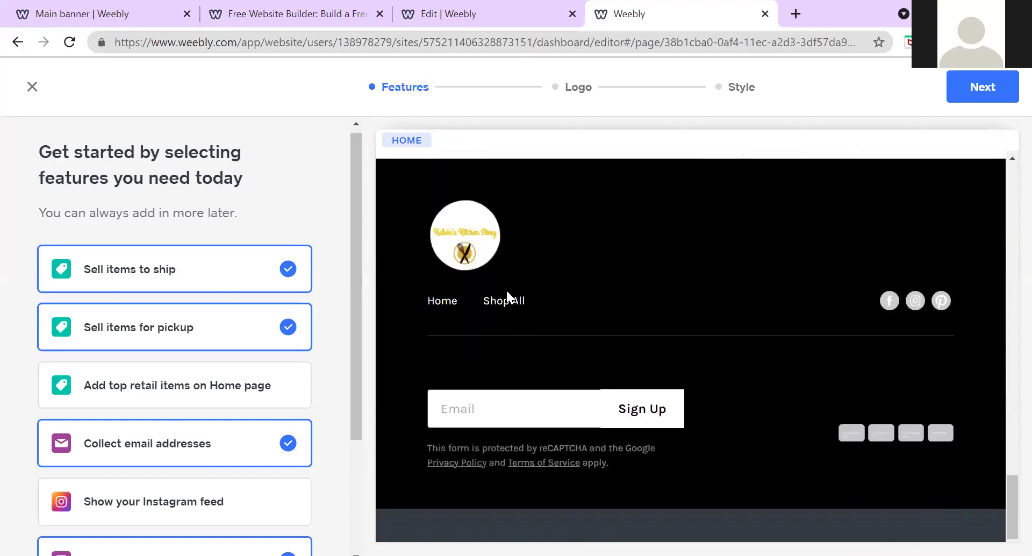
pyautogui.scroll(9, 557, 321)
pyautogui.scroll(10, 558, 323)
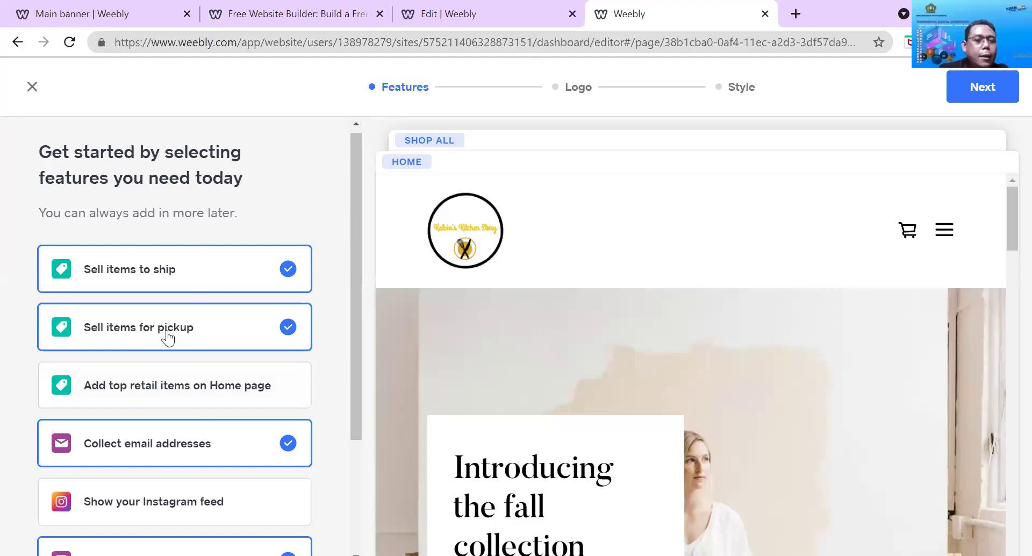
pyautogui.scroll(-1, 168, 333)
# Deselect Sell items to ship and continue from Features to the Logo step
pyautogui.scroll(-1, 168, 337)
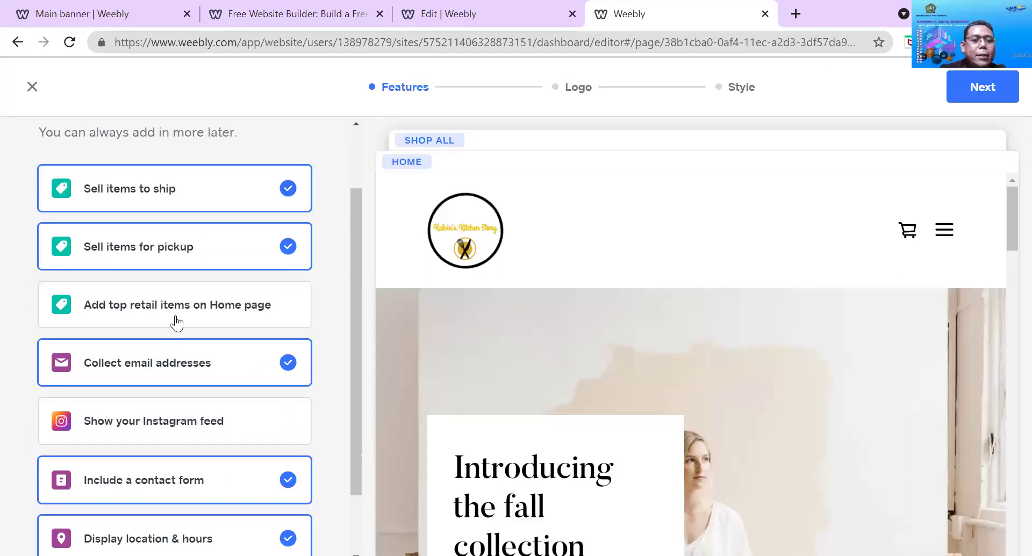
pyautogui.click(245, 204)
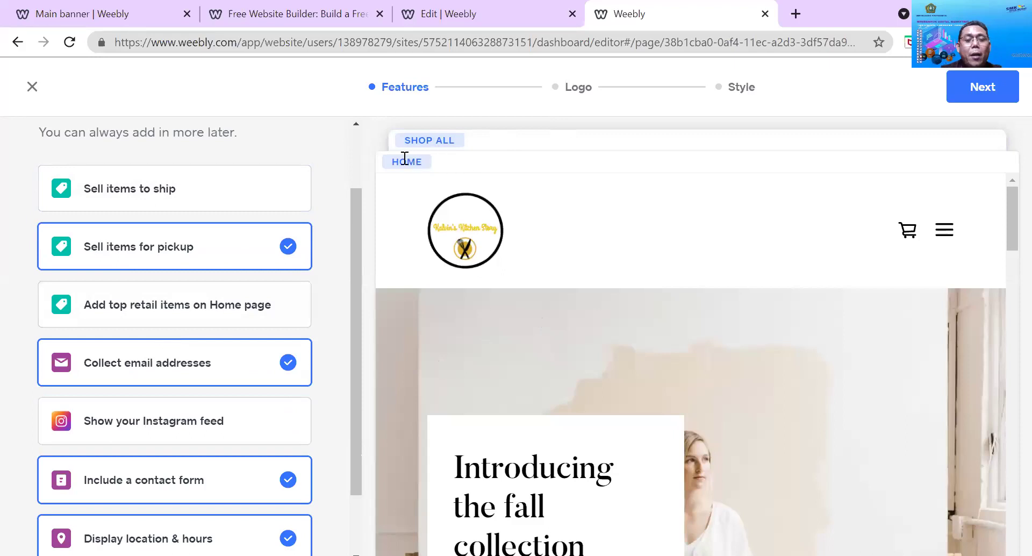
pyautogui.scroll(-2, 304, 276)
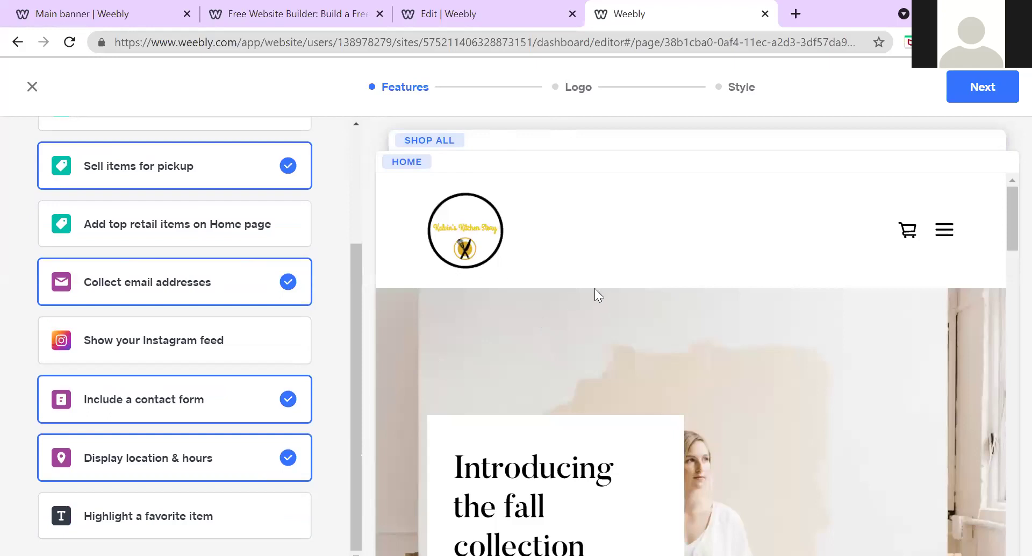
pyautogui.scroll(-2, 635, 297)
pyautogui.scroll(2, 635, 297)
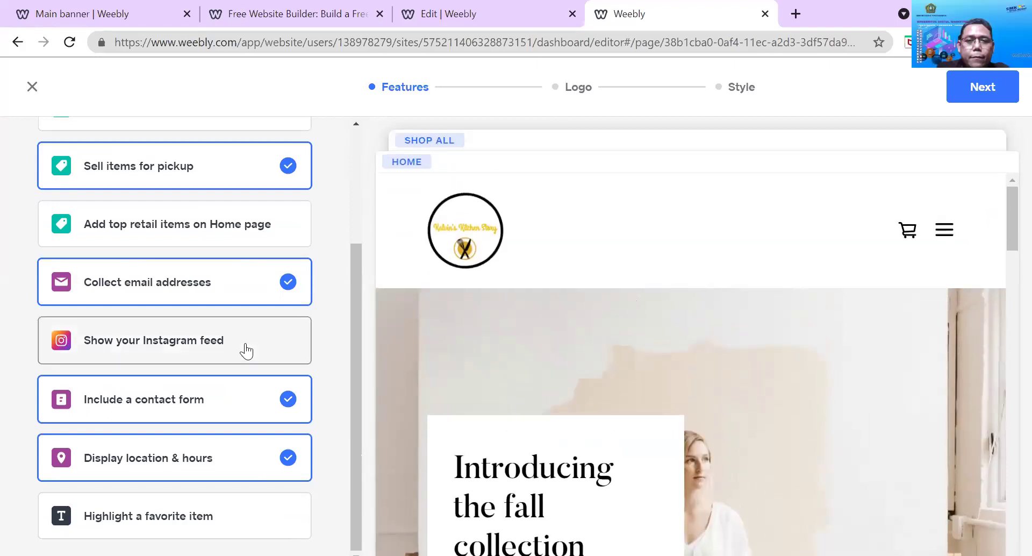
pyautogui.scroll(4, 246, 351)
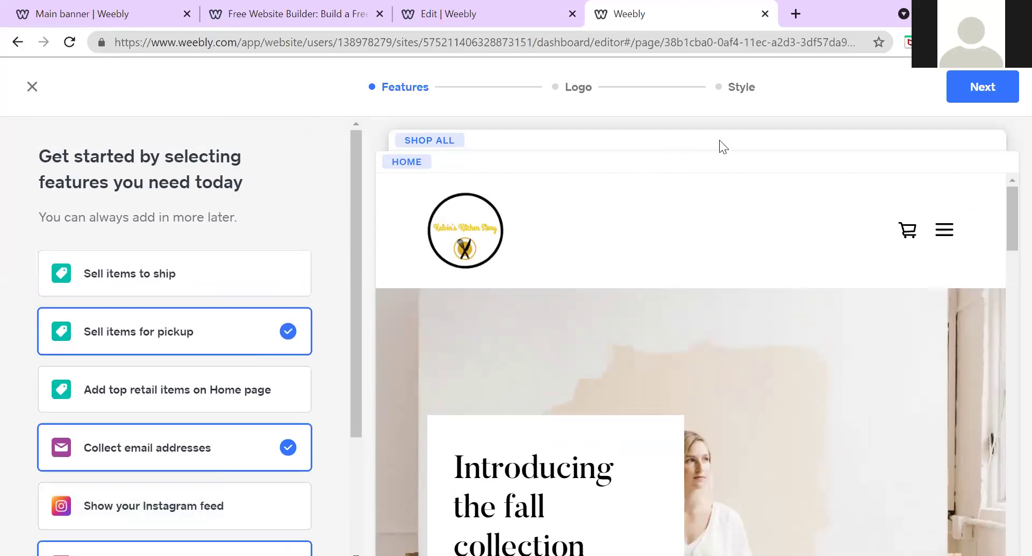
pyautogui.click(996, 85)
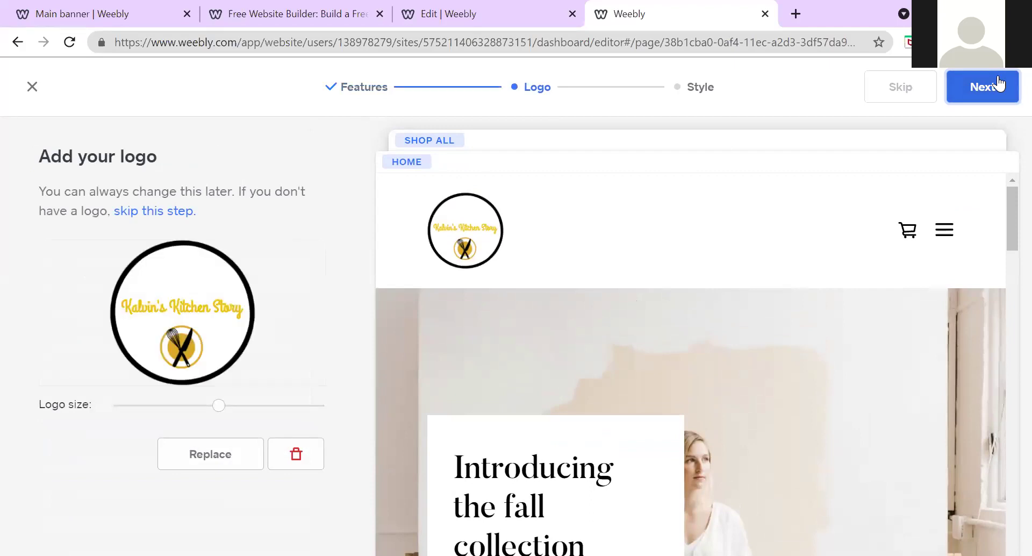
# Advance to the Style step and set the site font to Modern
pyautogui.click(997, 83)
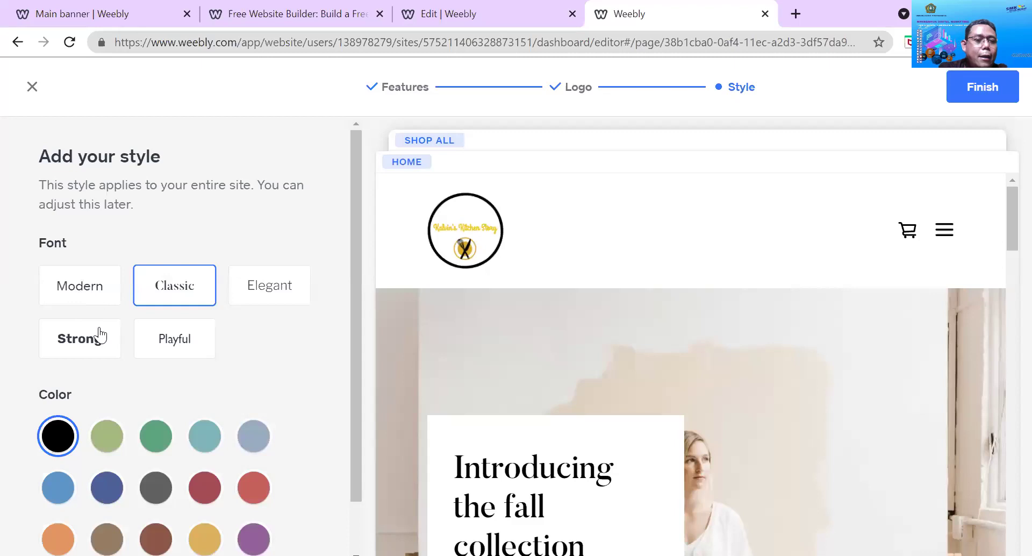
pyautogui.scroll(-1, 76, 350)
pyautogui.click(81, 282)
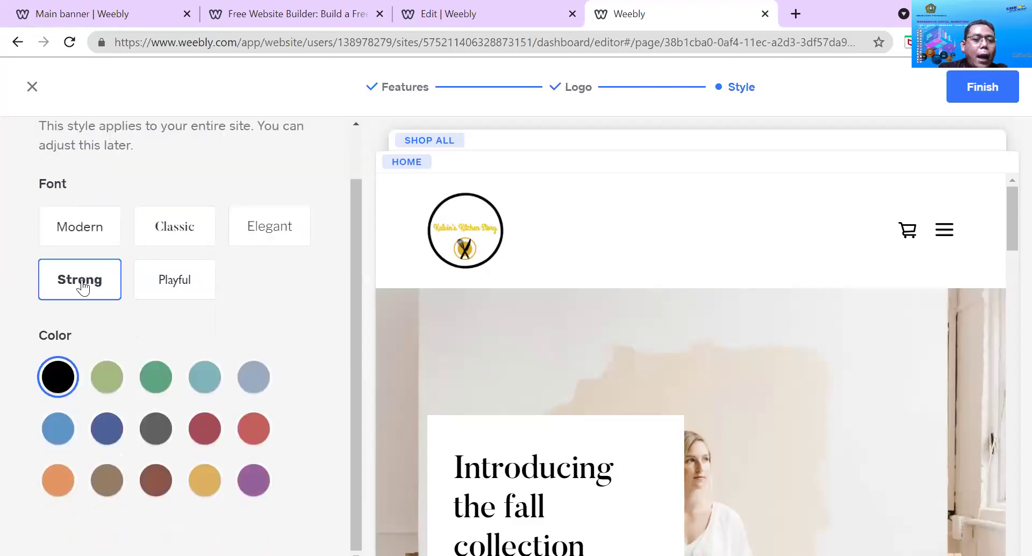
pyautogui.click(85, 243)
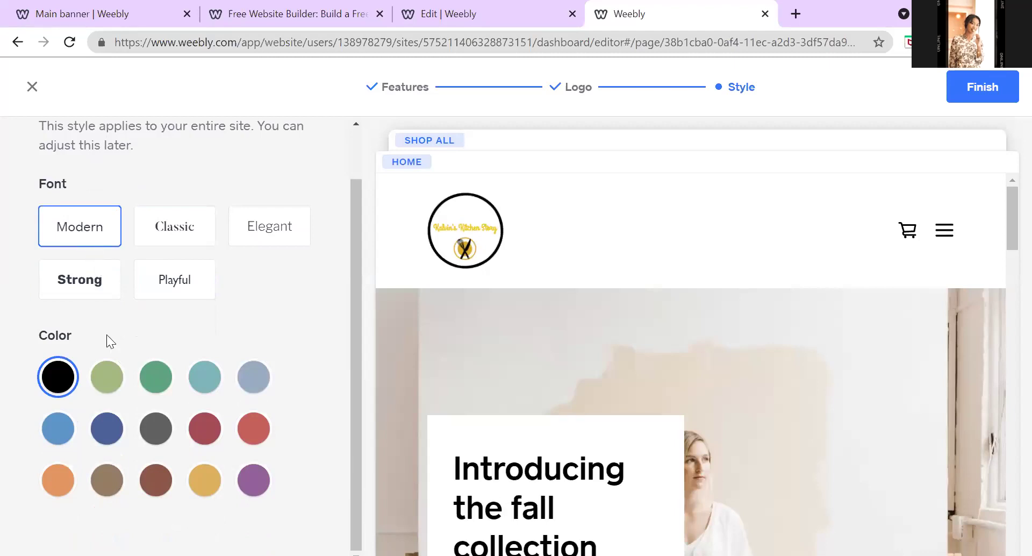
# Choose the orange accent colour and finish the setup wizard
pyautogui.scroll(-3, 528, 317)
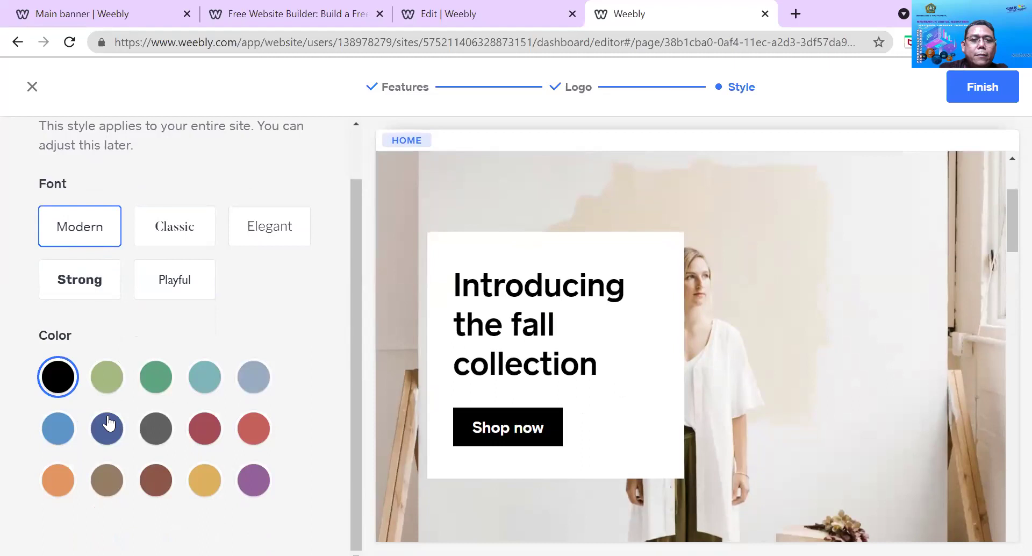
pyautogui.click(50, 480)
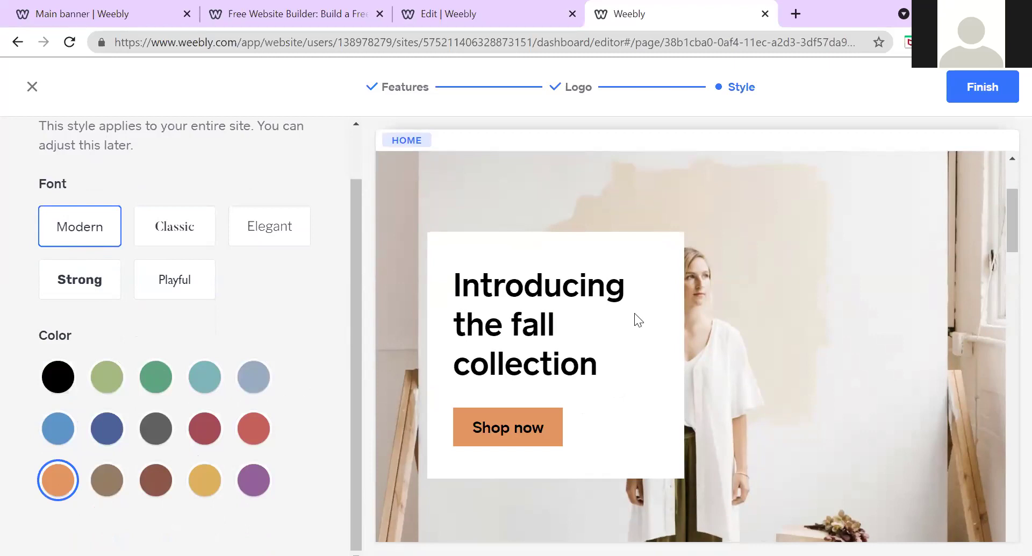
pyautogui.scroll(-8, 634, 313)
pyautogui.scroll(4, 635, 314)
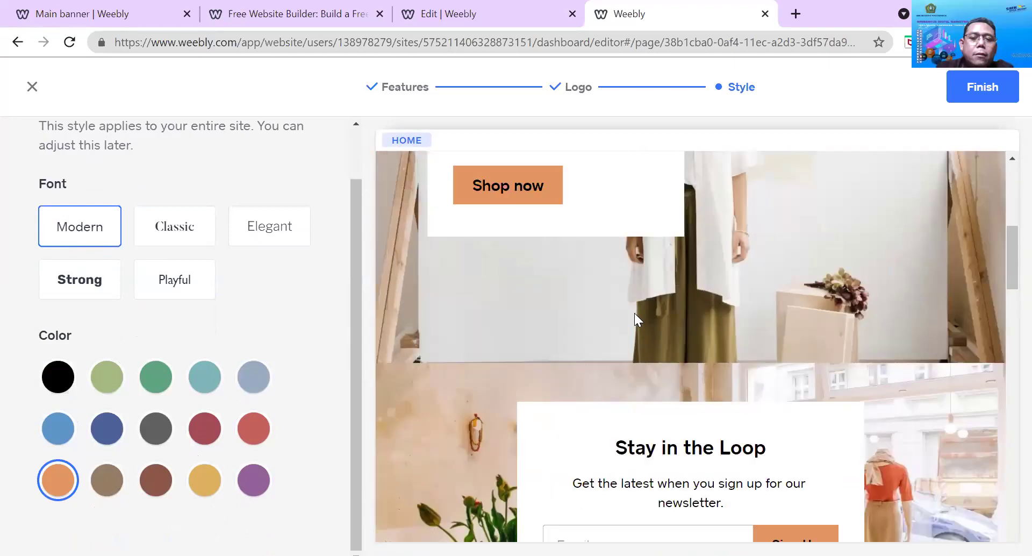
pyautogui.scroll(5, 635, 314)
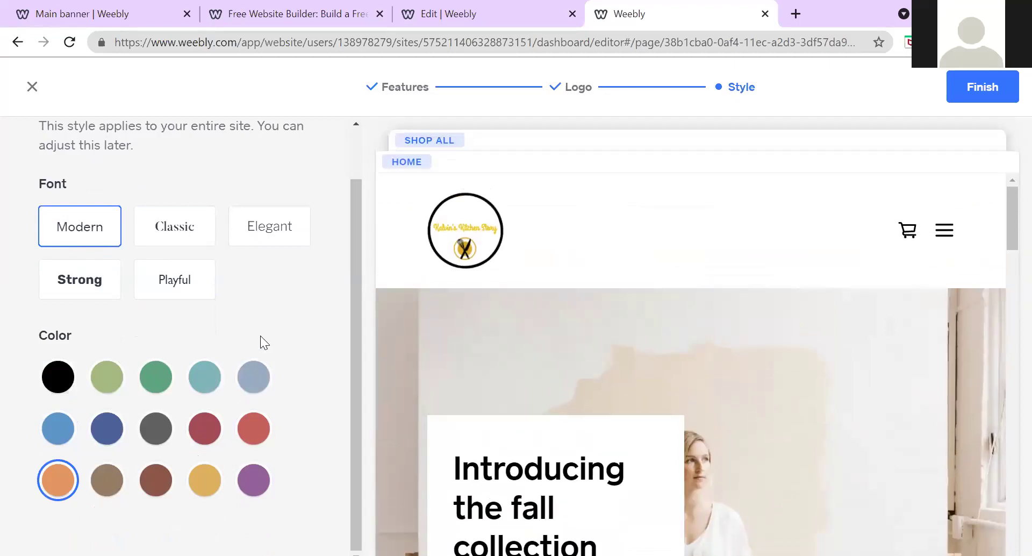
pyautogui.scroll(1, 260, 336)
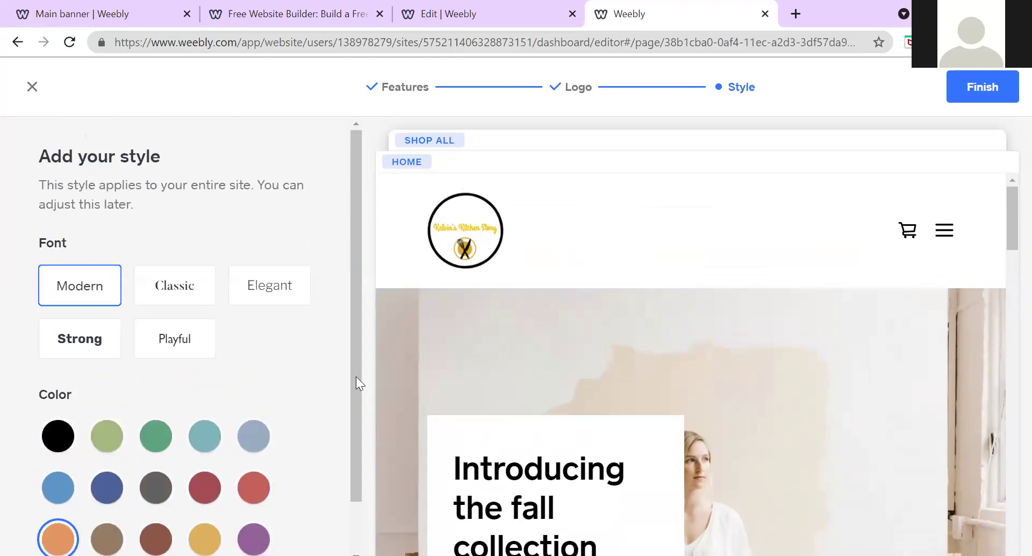
pyautogui.click(992, 80)
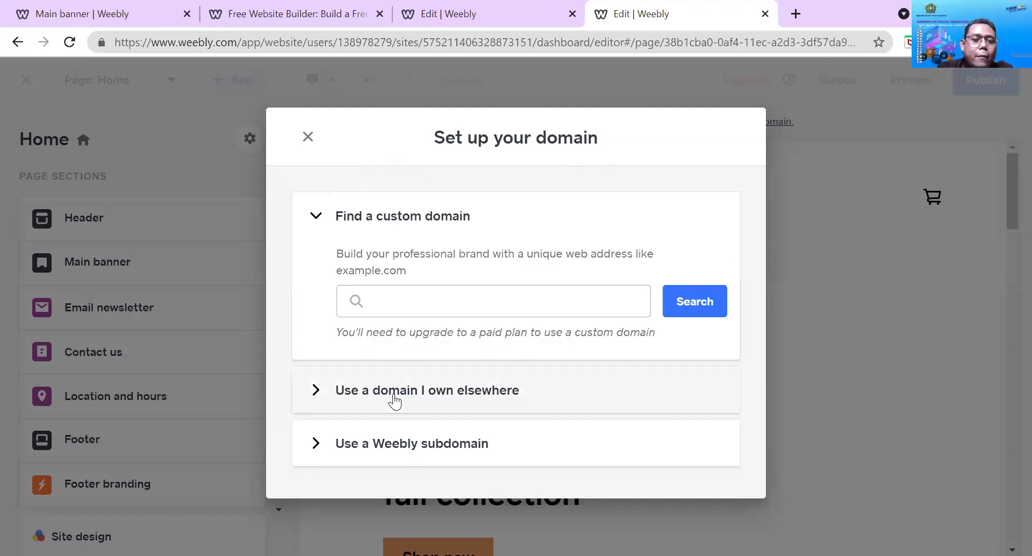
# Search for the custom domain name 'JajanSempol' in the domain setup dialog
pyautogui.click(435, 309)
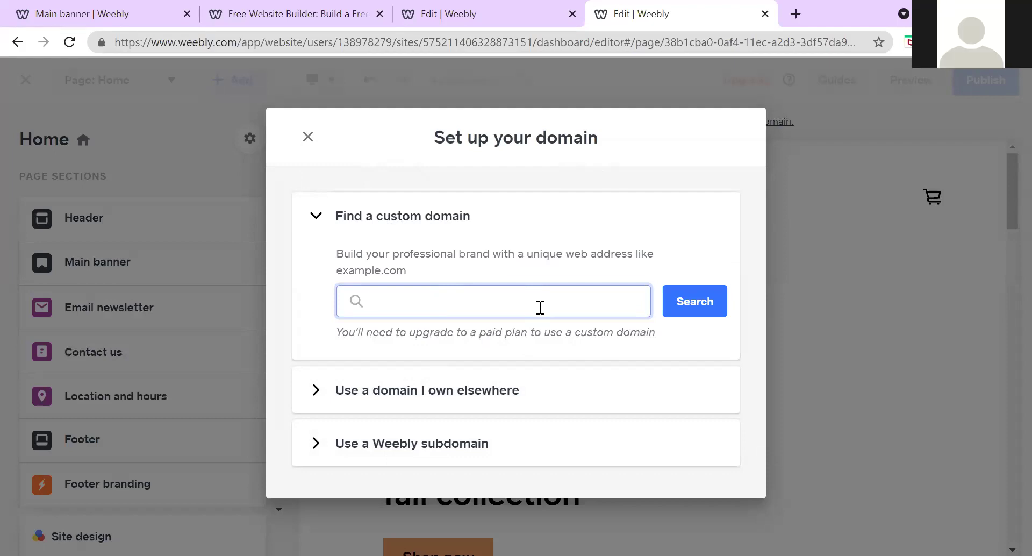
pyautogui.write('Jajan')
pyautogui.press('BackSpace')
pyautogui.write('Sempol')
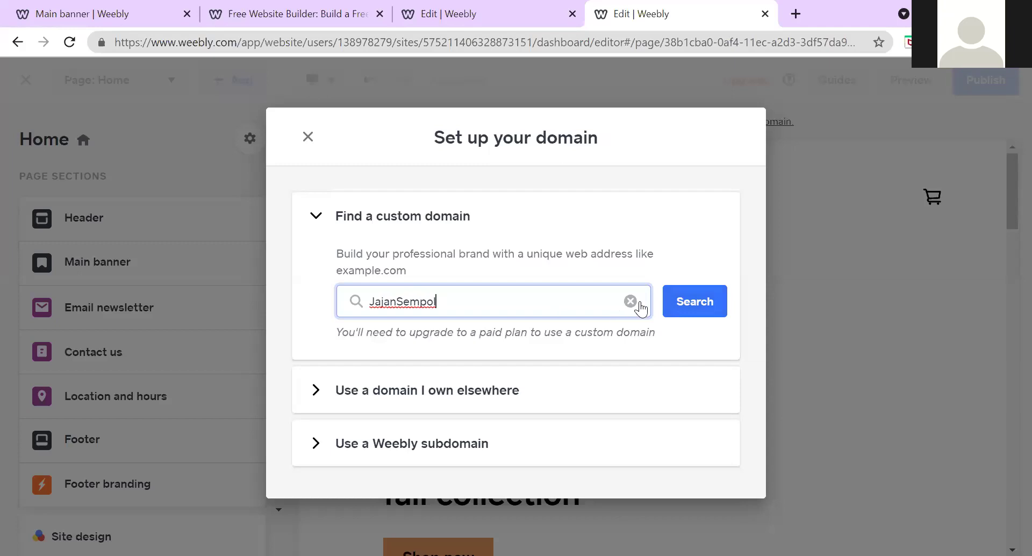
pyautogui.click(694, 303)
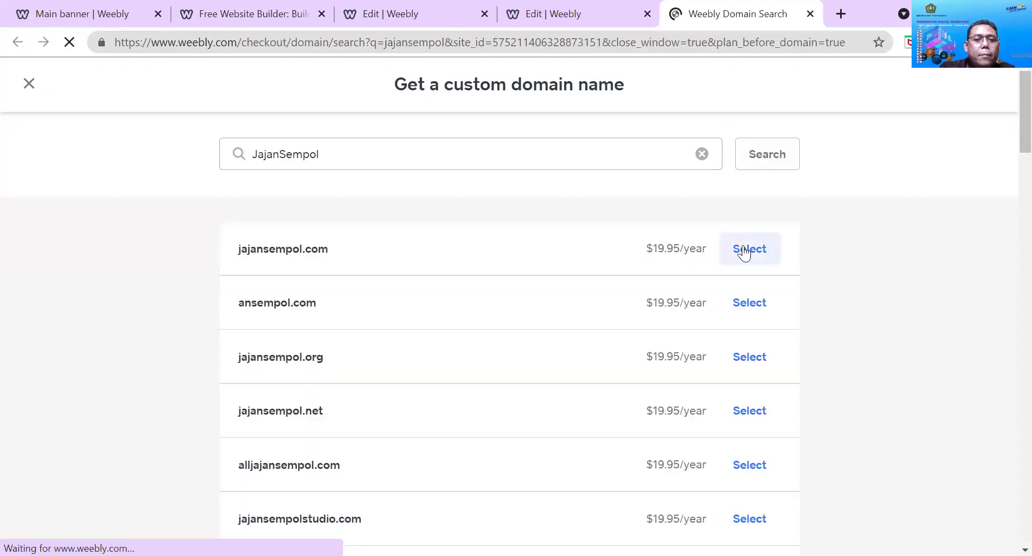
# Scroll through the JajanSempol domain results, such as jajansempol.com at $19.95/year
pyautogui.scroll(-6, 514, 267)
pyautogui.scroll(-1, 514, 267)
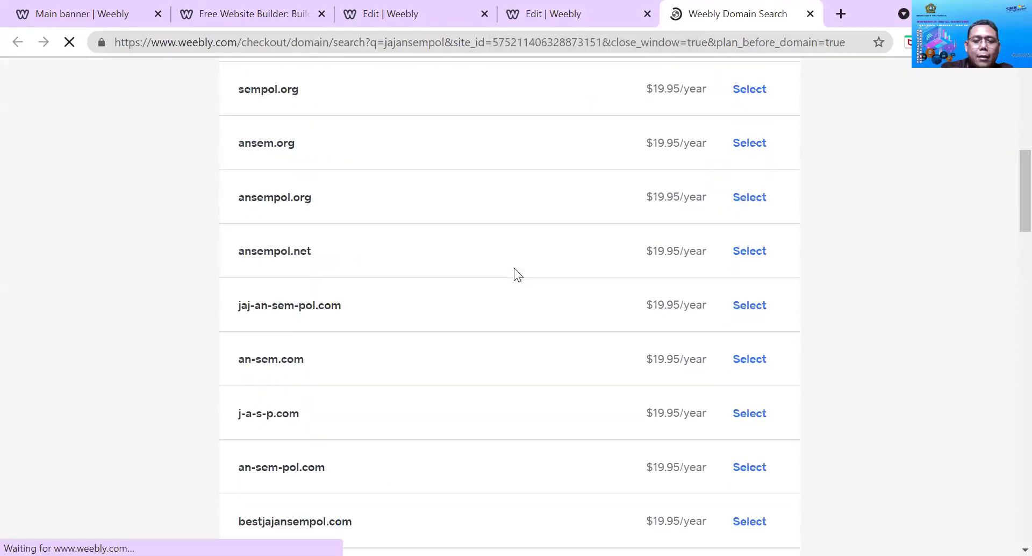
pyautogui.scroll(-5, 669, 416)
pyautogui.scroll(-20, 669, 415)
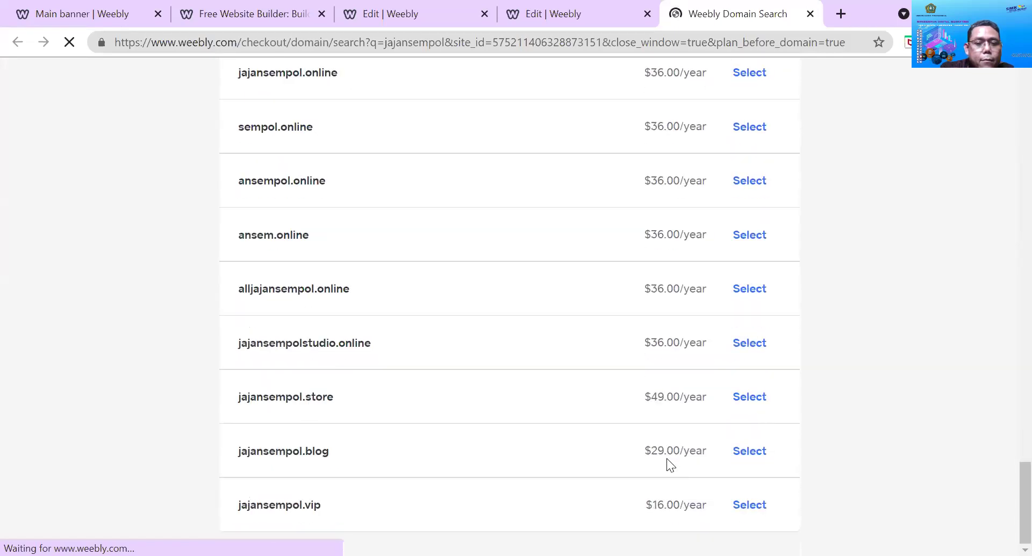
pyautogui.scroll(9, 670, 462)
pyautogui.scroll(-10, 666, 440)
pyautogui.scroll(20, 665, 419)
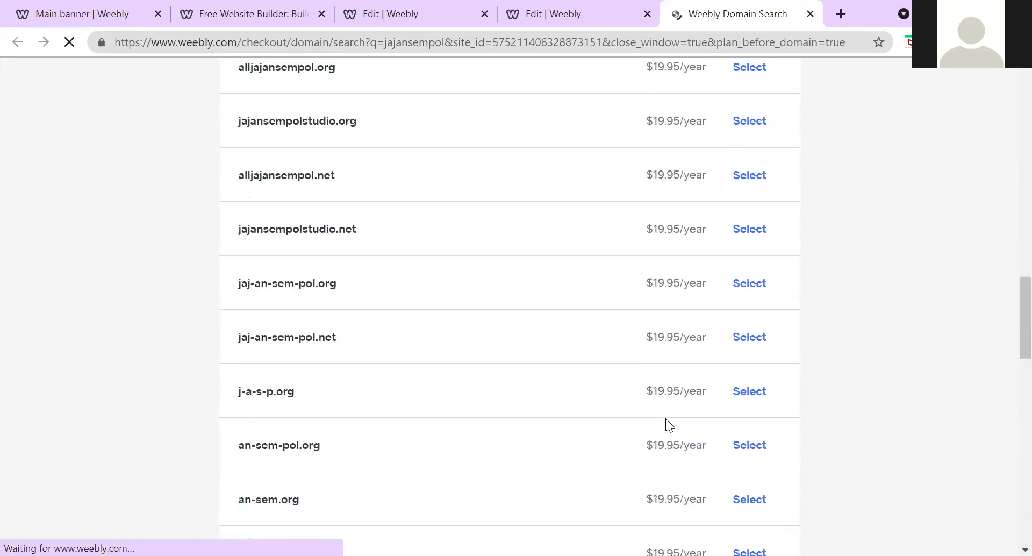
pyautogui.scroll(-10, 665, 411)
pyautogui.moveTo(1009, 270); pyautogui.dragTo(1009, 549)
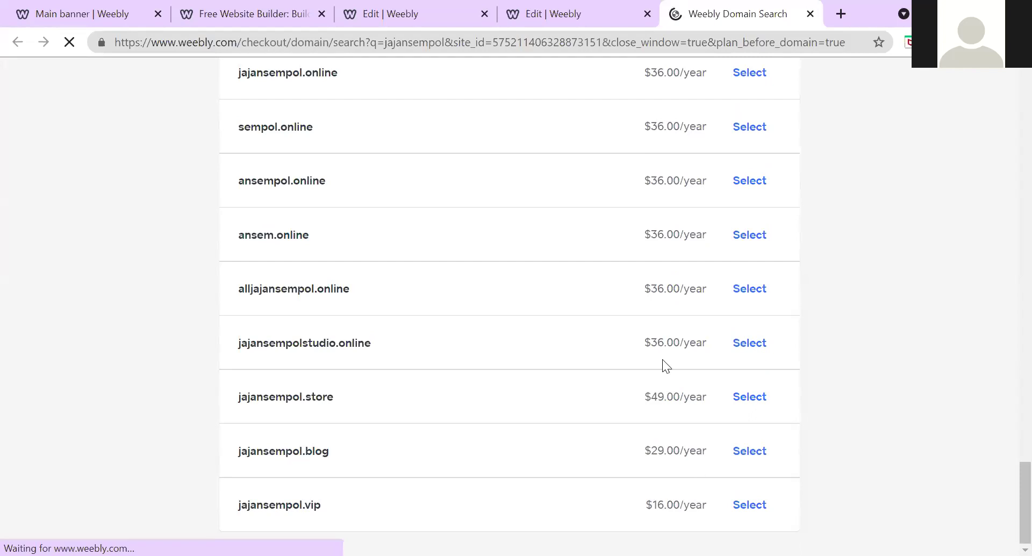
pyautogui.scroll(20, 671, 327)
pyautogui.scroll(8, 671, 328)
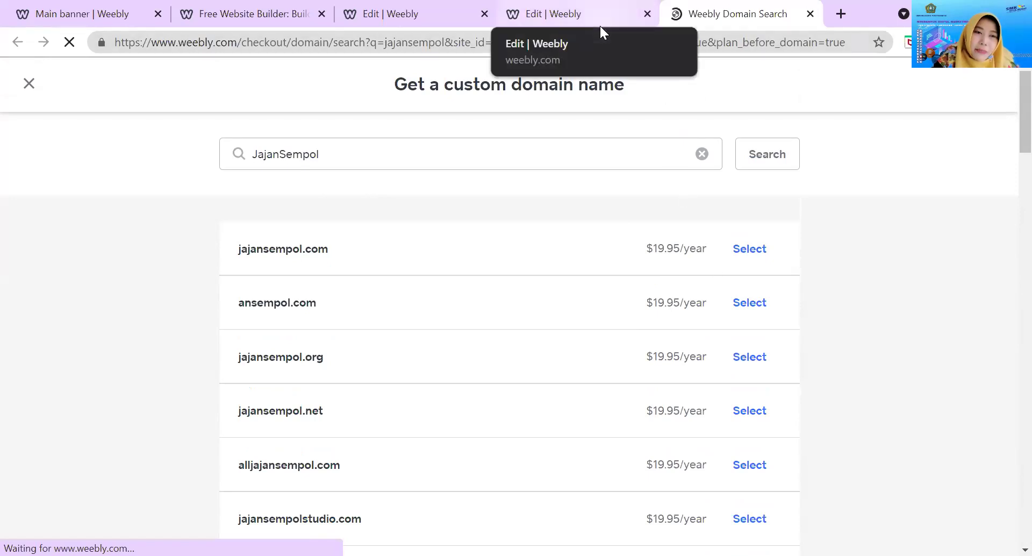
# Select the JajanSempol search text, then return to the Weebly editor tab
pyautogui.click(318, 154)
pyautogui.moveTo(319, 154); pyautogui.dragTo(239, 156)
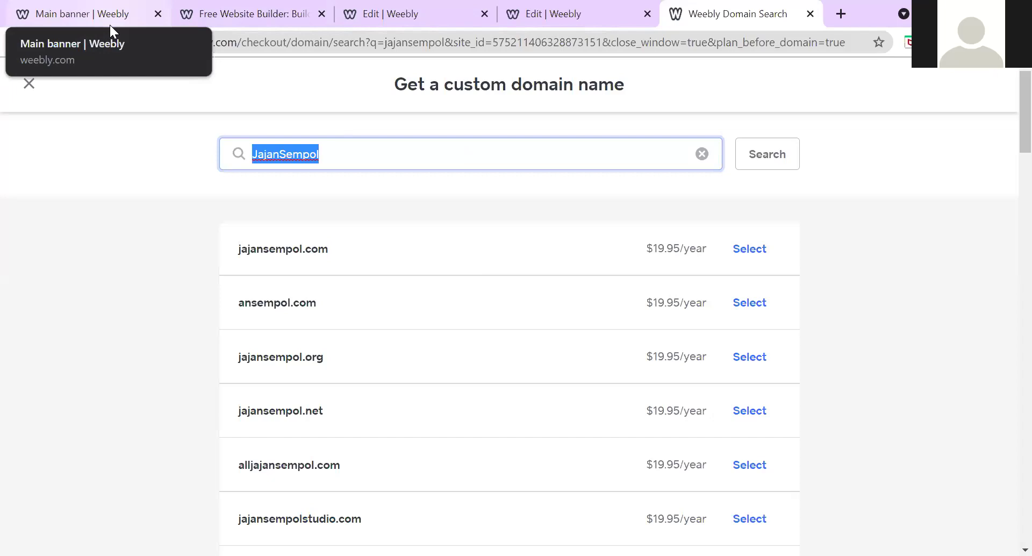
pyautogui.click(540, 25)
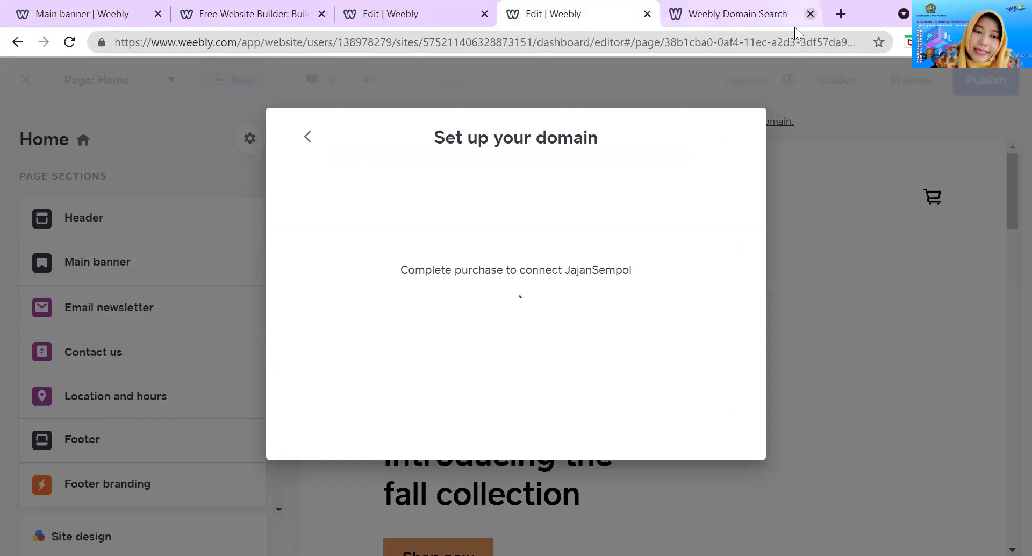
# Review the existing-domain, free-subdomain and custom-search options, then close the domain setup dialog
pyautogui.click(307, 136)
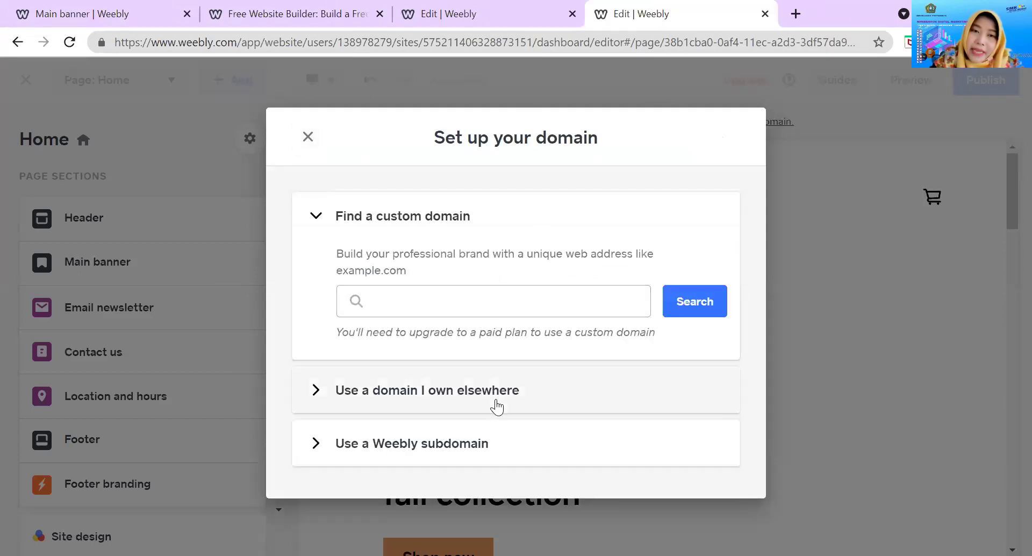
pyautogui.click(495, 399)
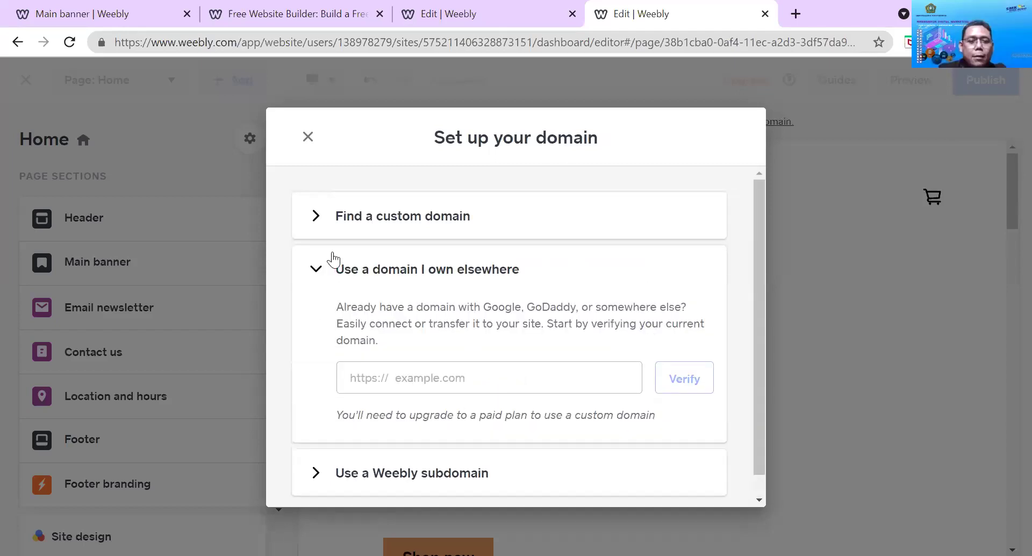
pyautogui.click(317, 274)
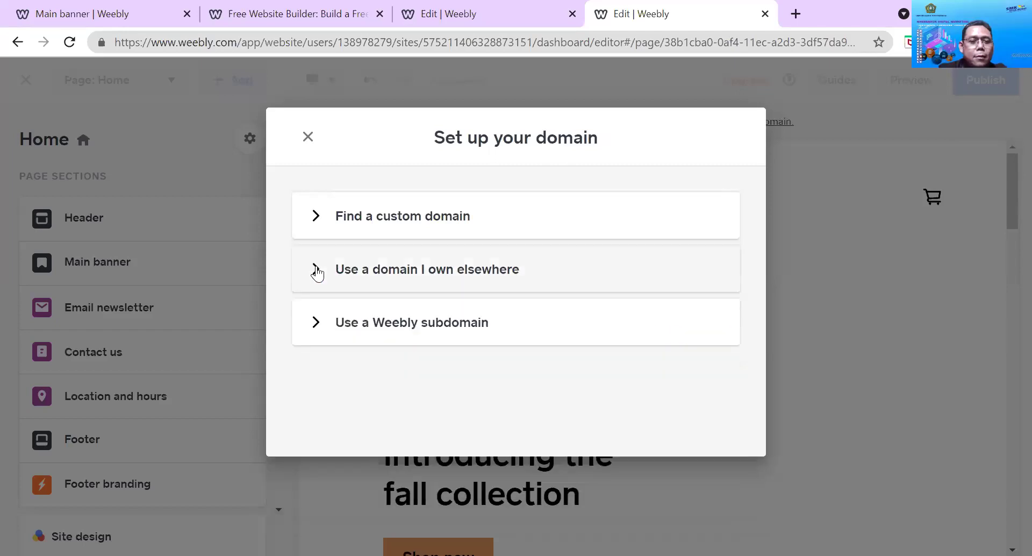
pyautogui.click(328, 317)
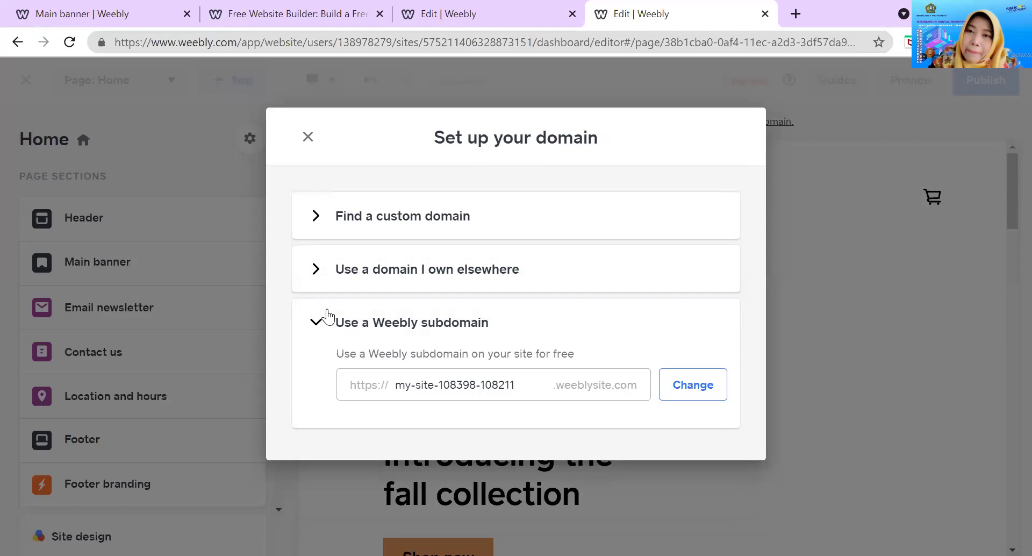
pyautogui.click(329, 317)
pyautogui.click(315, 217)
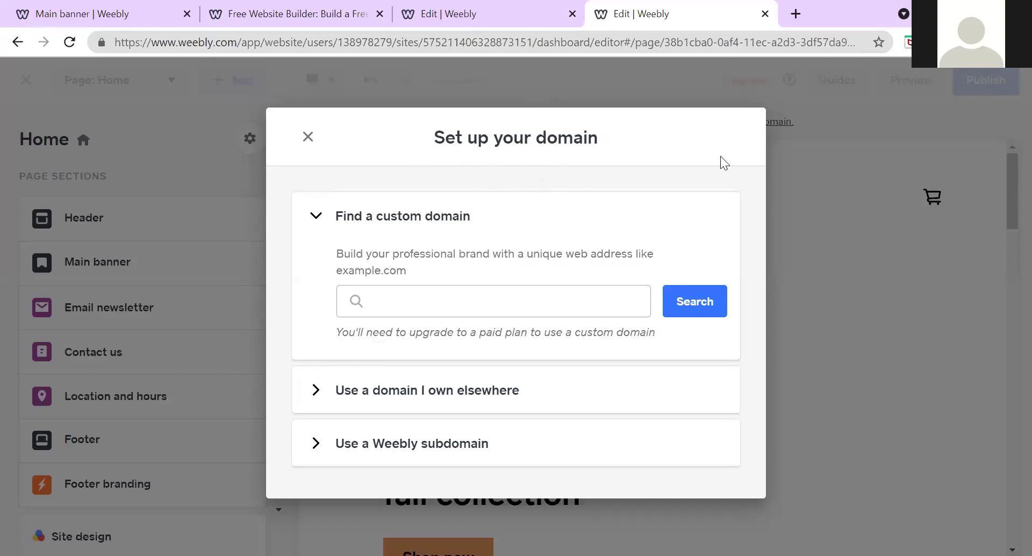
pyautogui.click(304, 137)
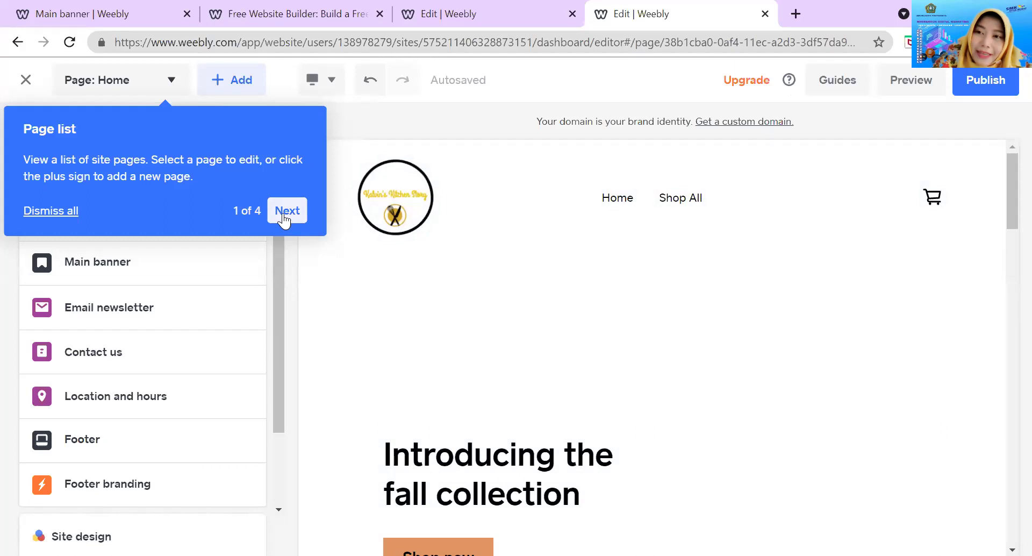
# Advance the guided tour to tip 2 of 4 on categories and items
pyautogui.click(284, 211)
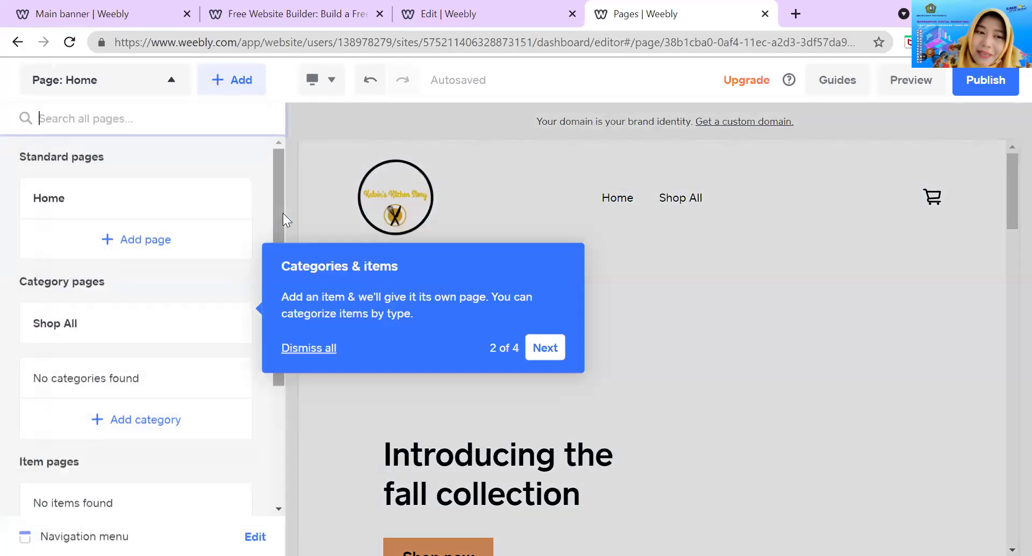